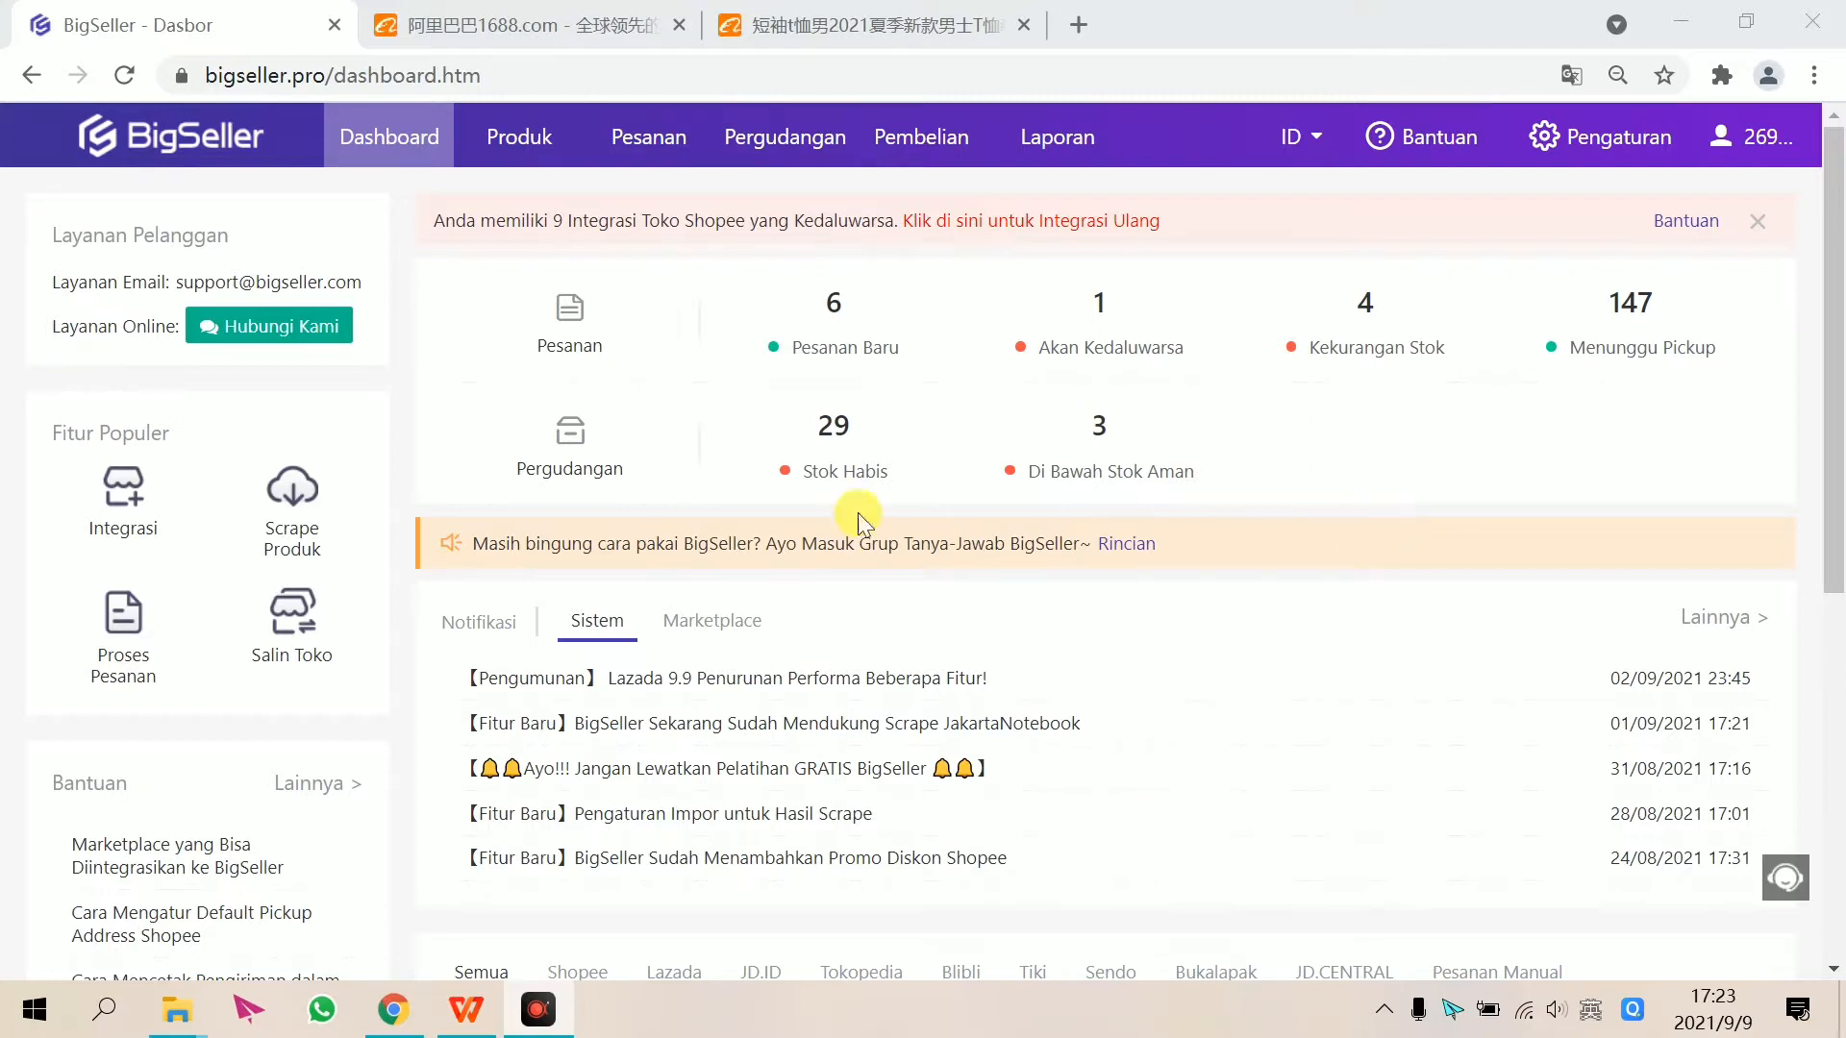
- Open the Hasil Scrape page and activate the product URL field for single-product scraping
mouse_move(465, 148)
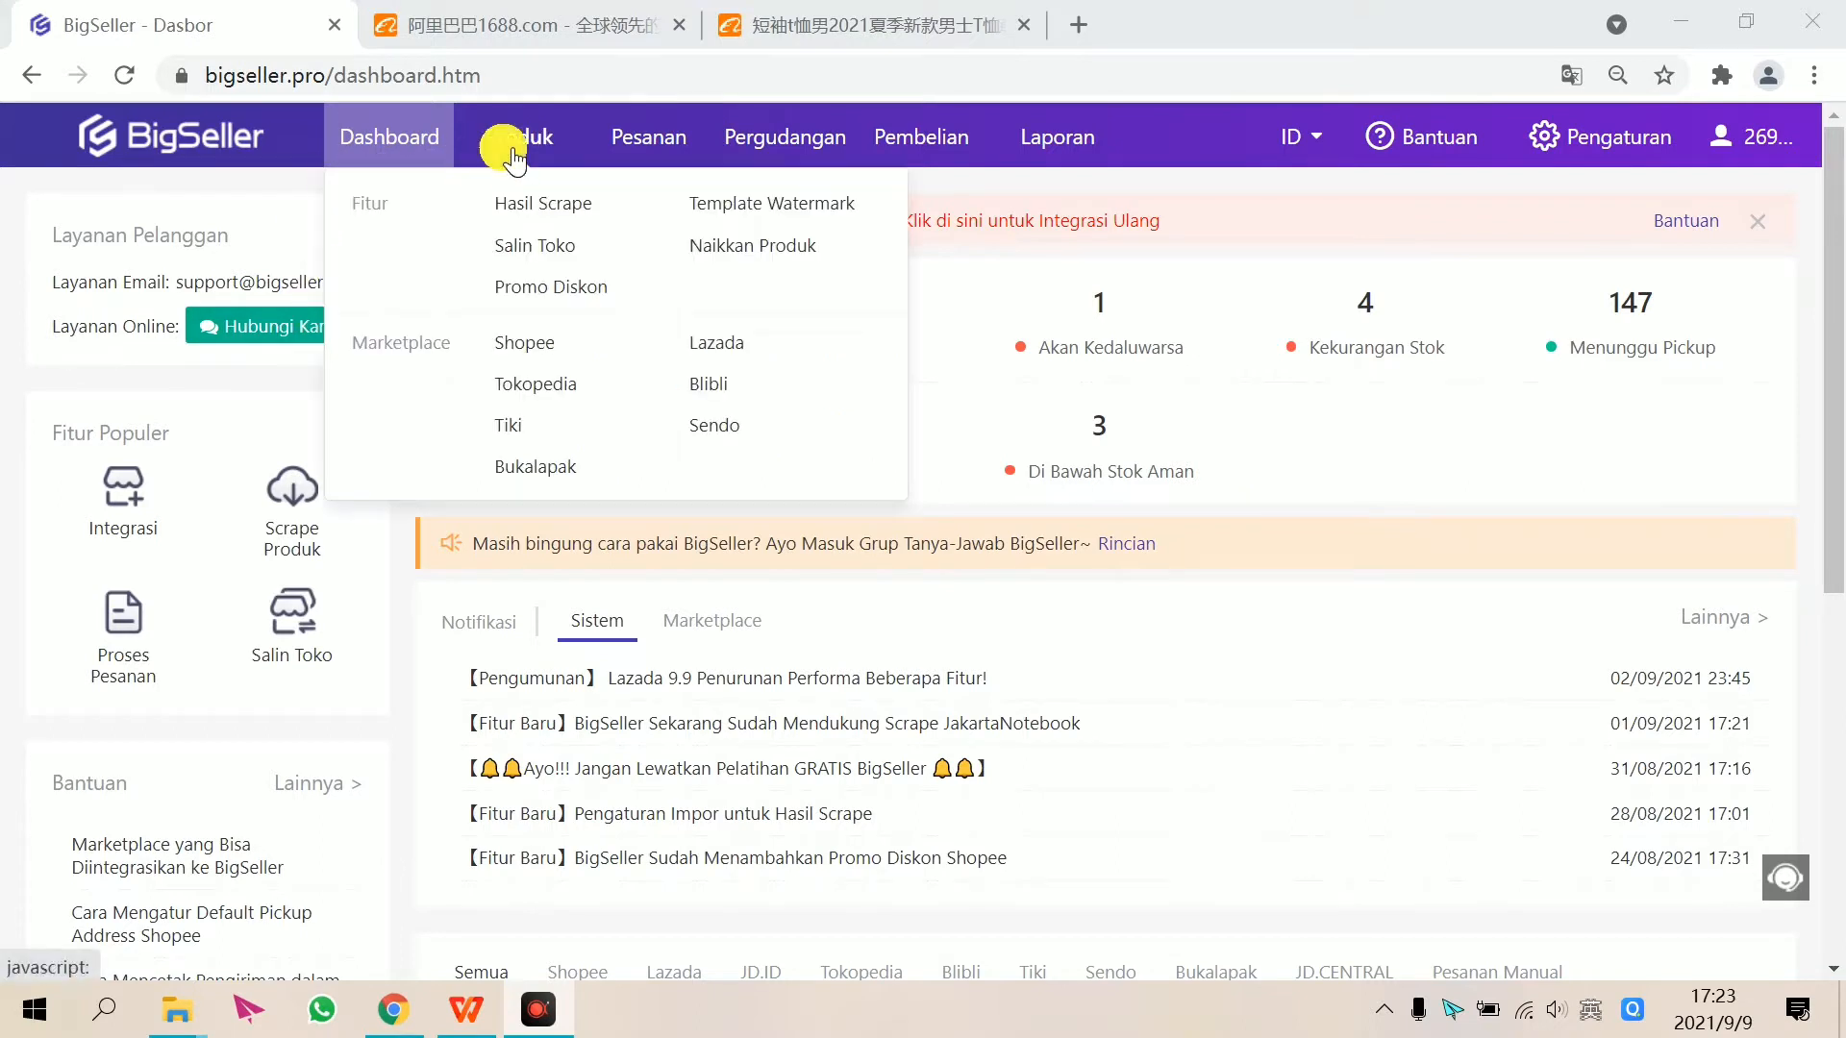
left_click(535, 205)
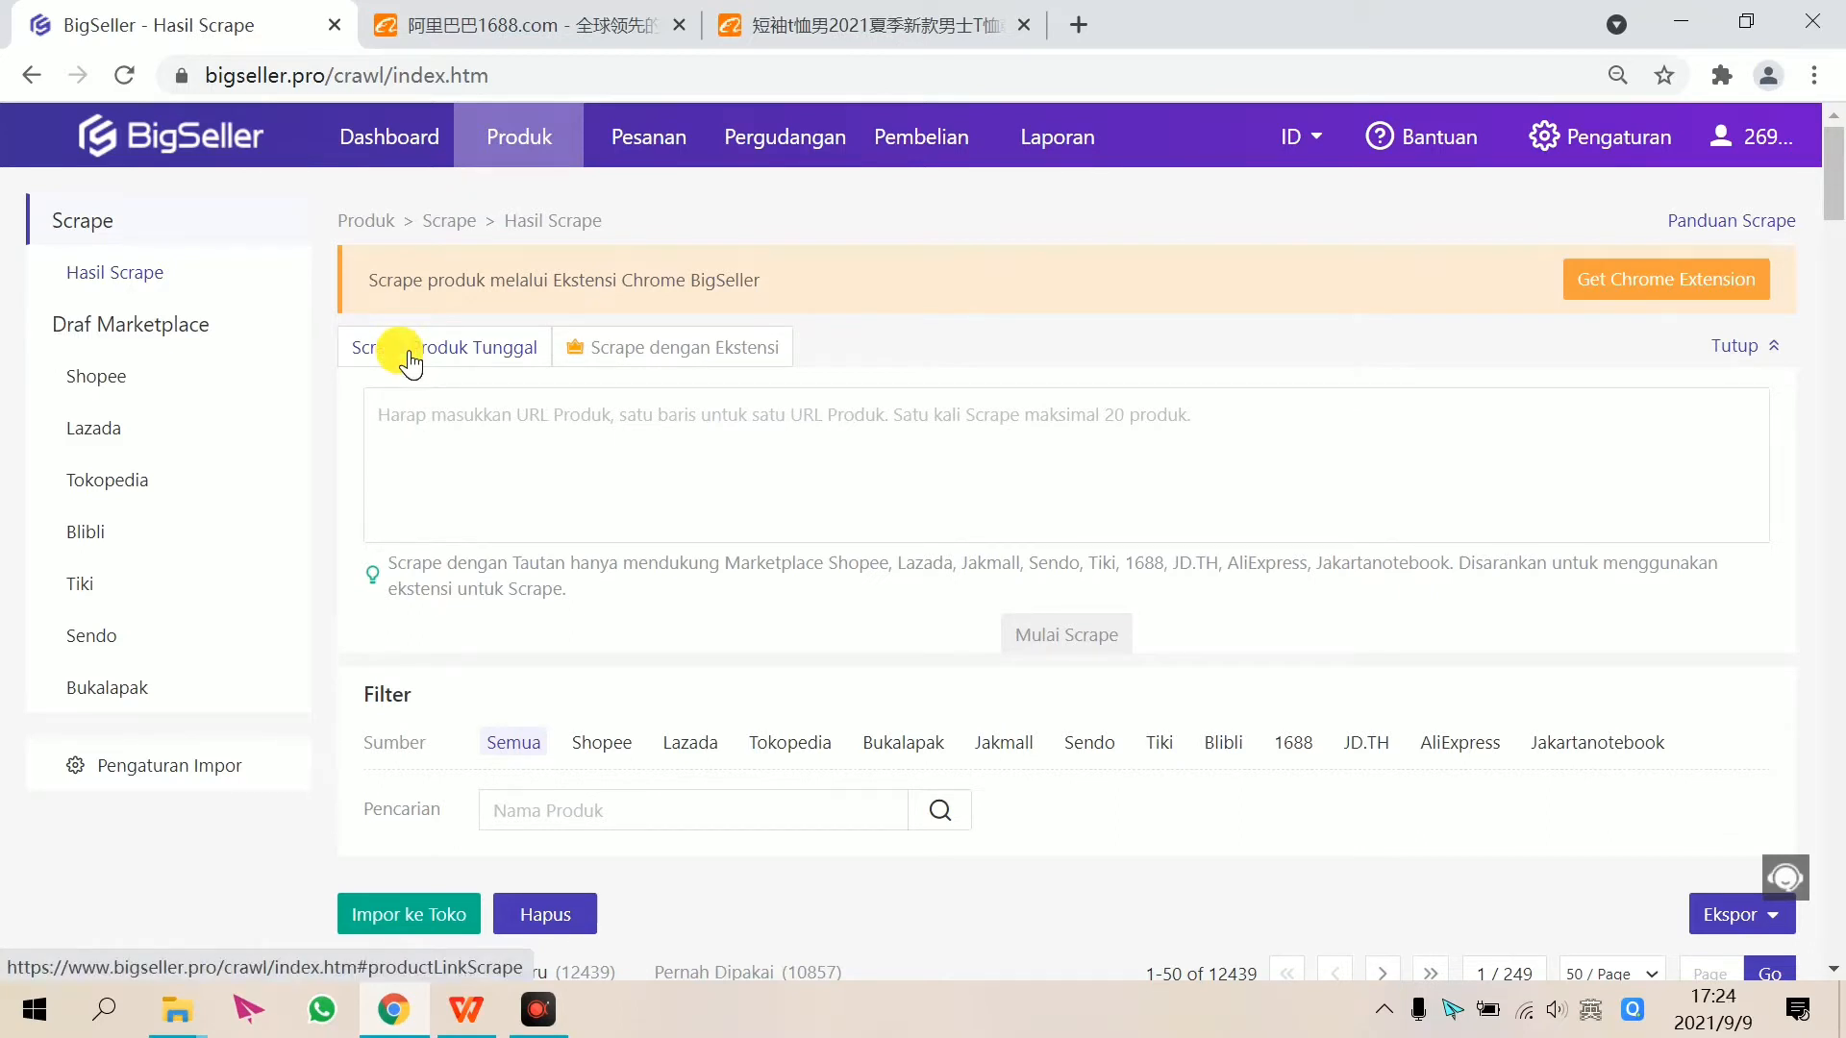
left_click(468, 452)
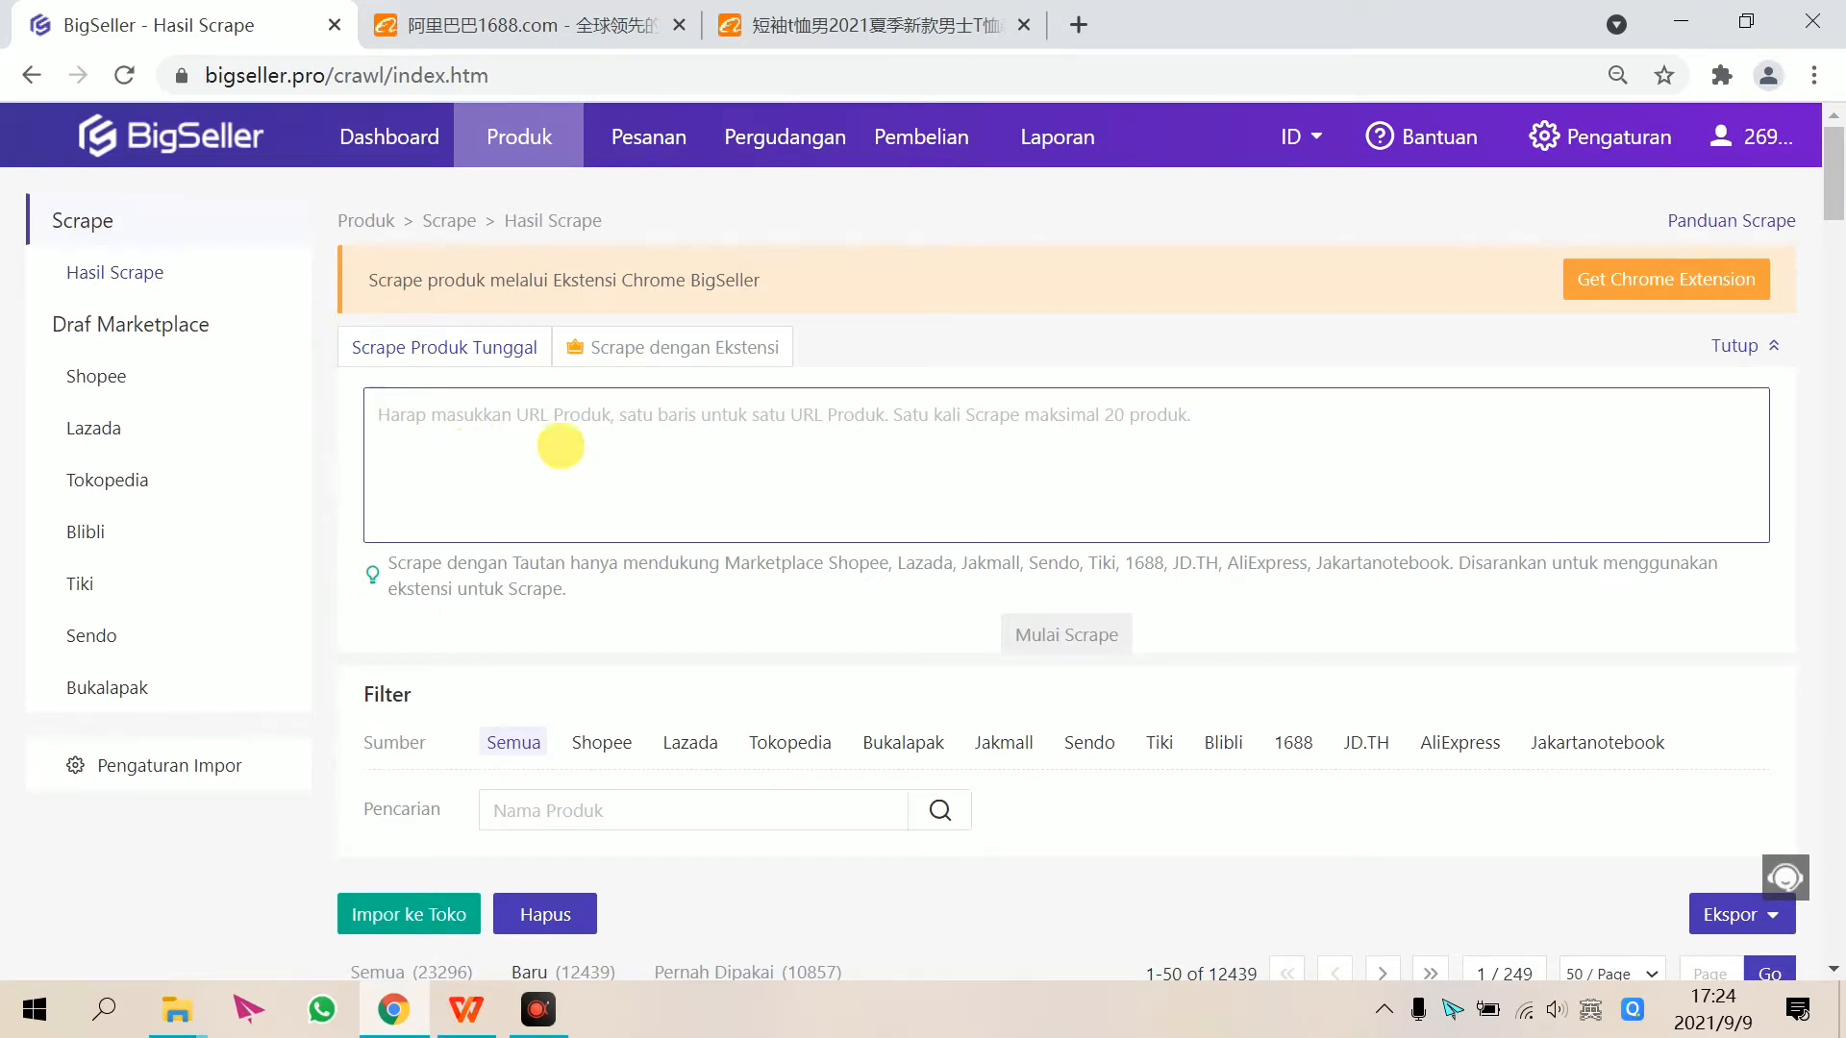
- Copy the page URL of the 2021 summer men's short-sleeve T-shirt product open on 1688
left_click(846, 14)
left_click(1145, 539)
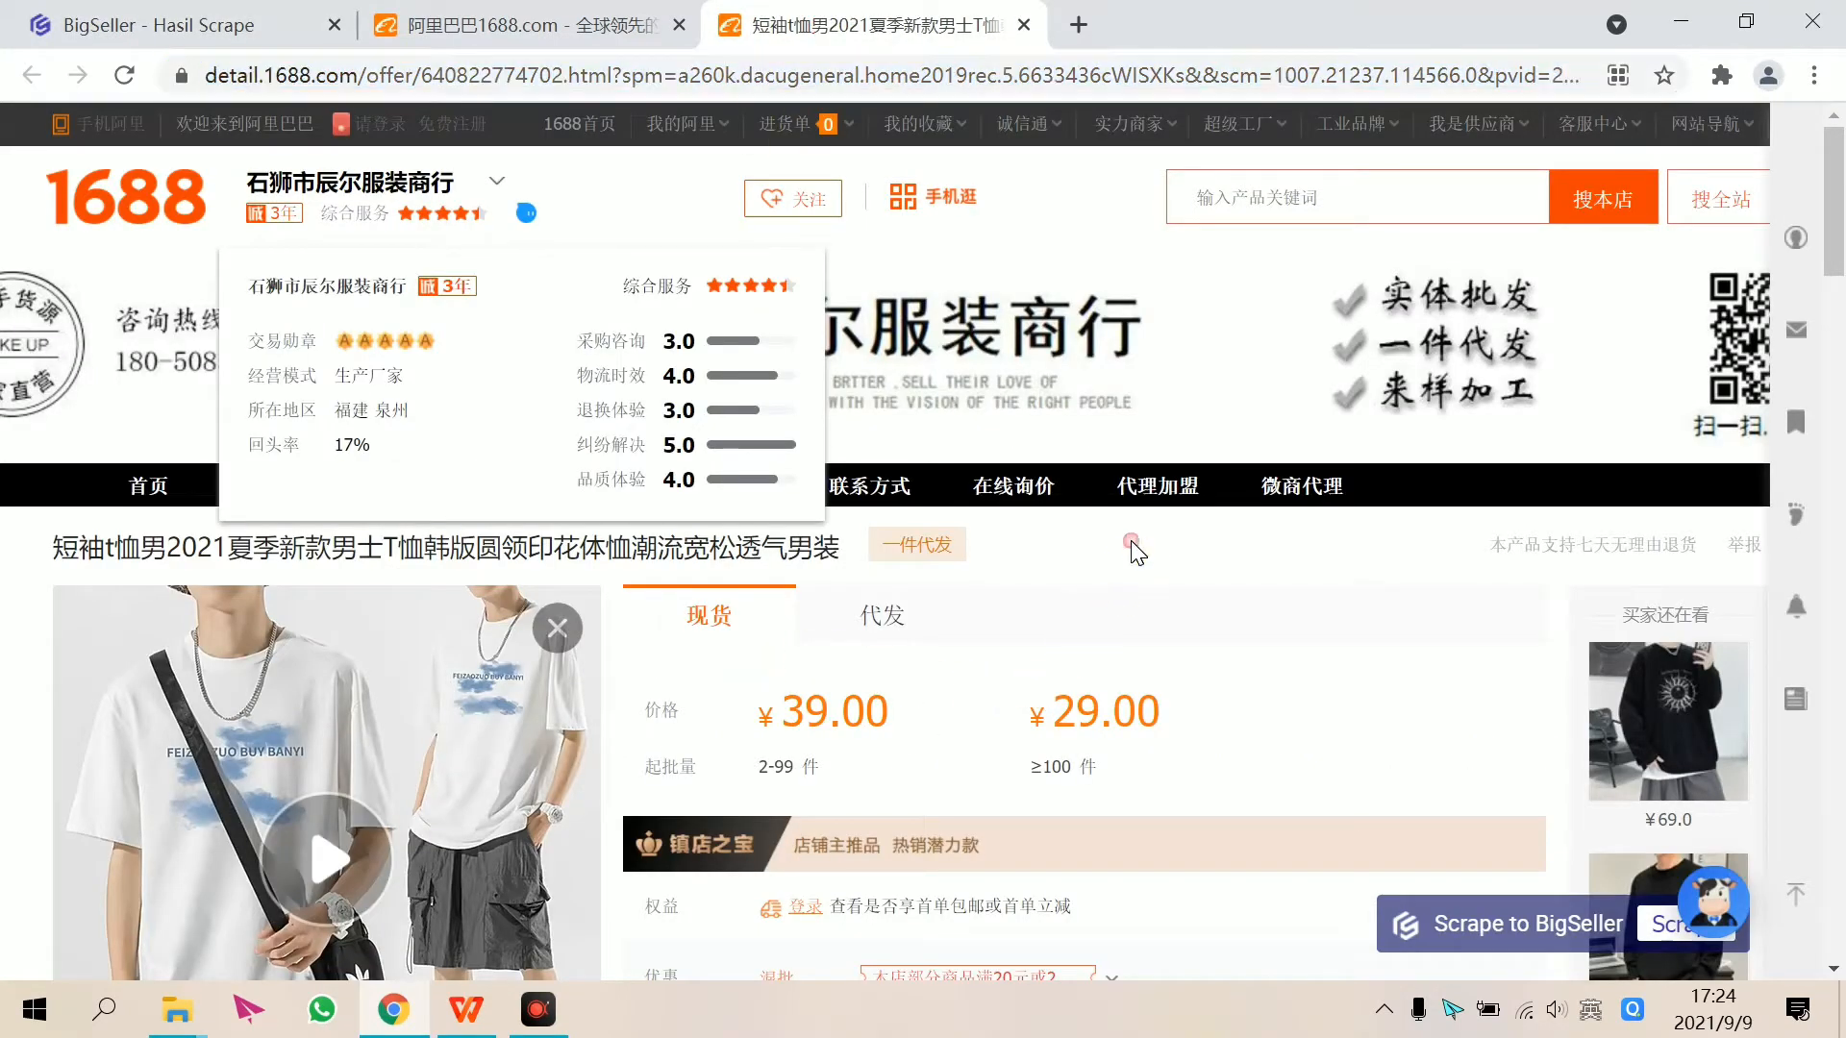
scroll(947, 601, "down", 4)
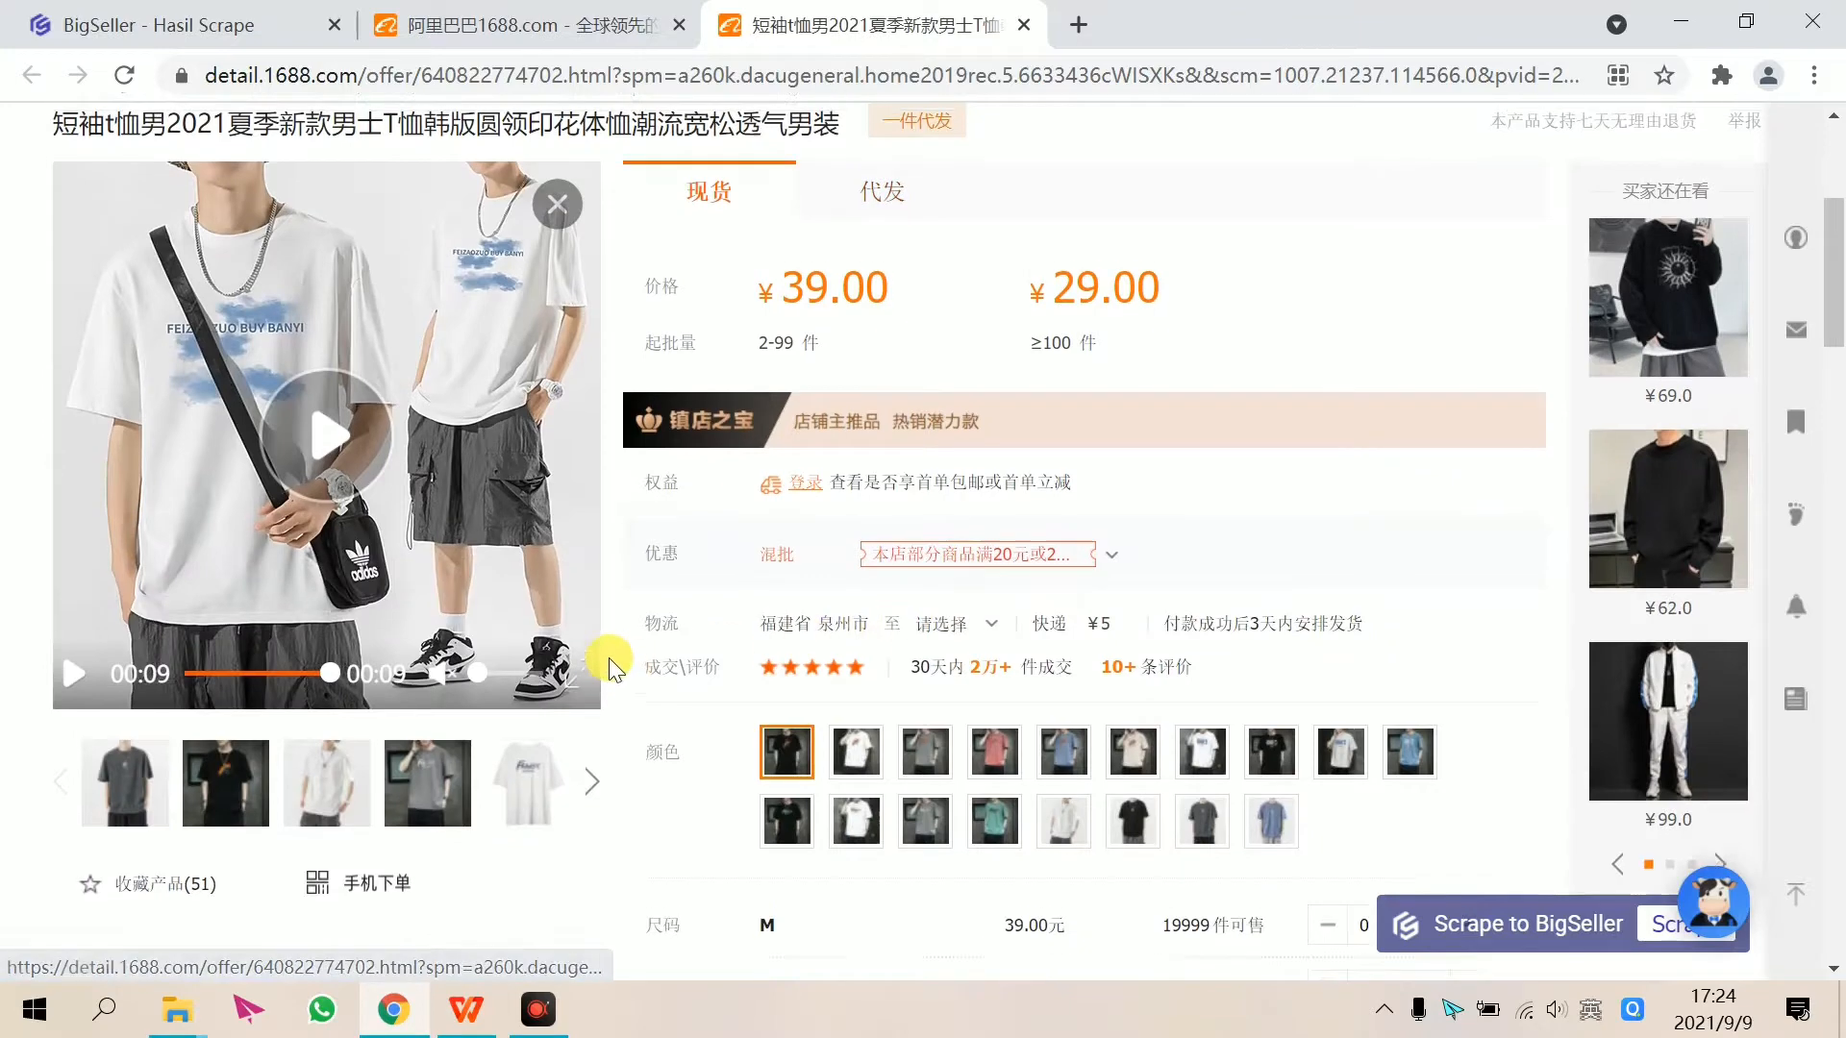
scroll(961, 586, "up", 4)
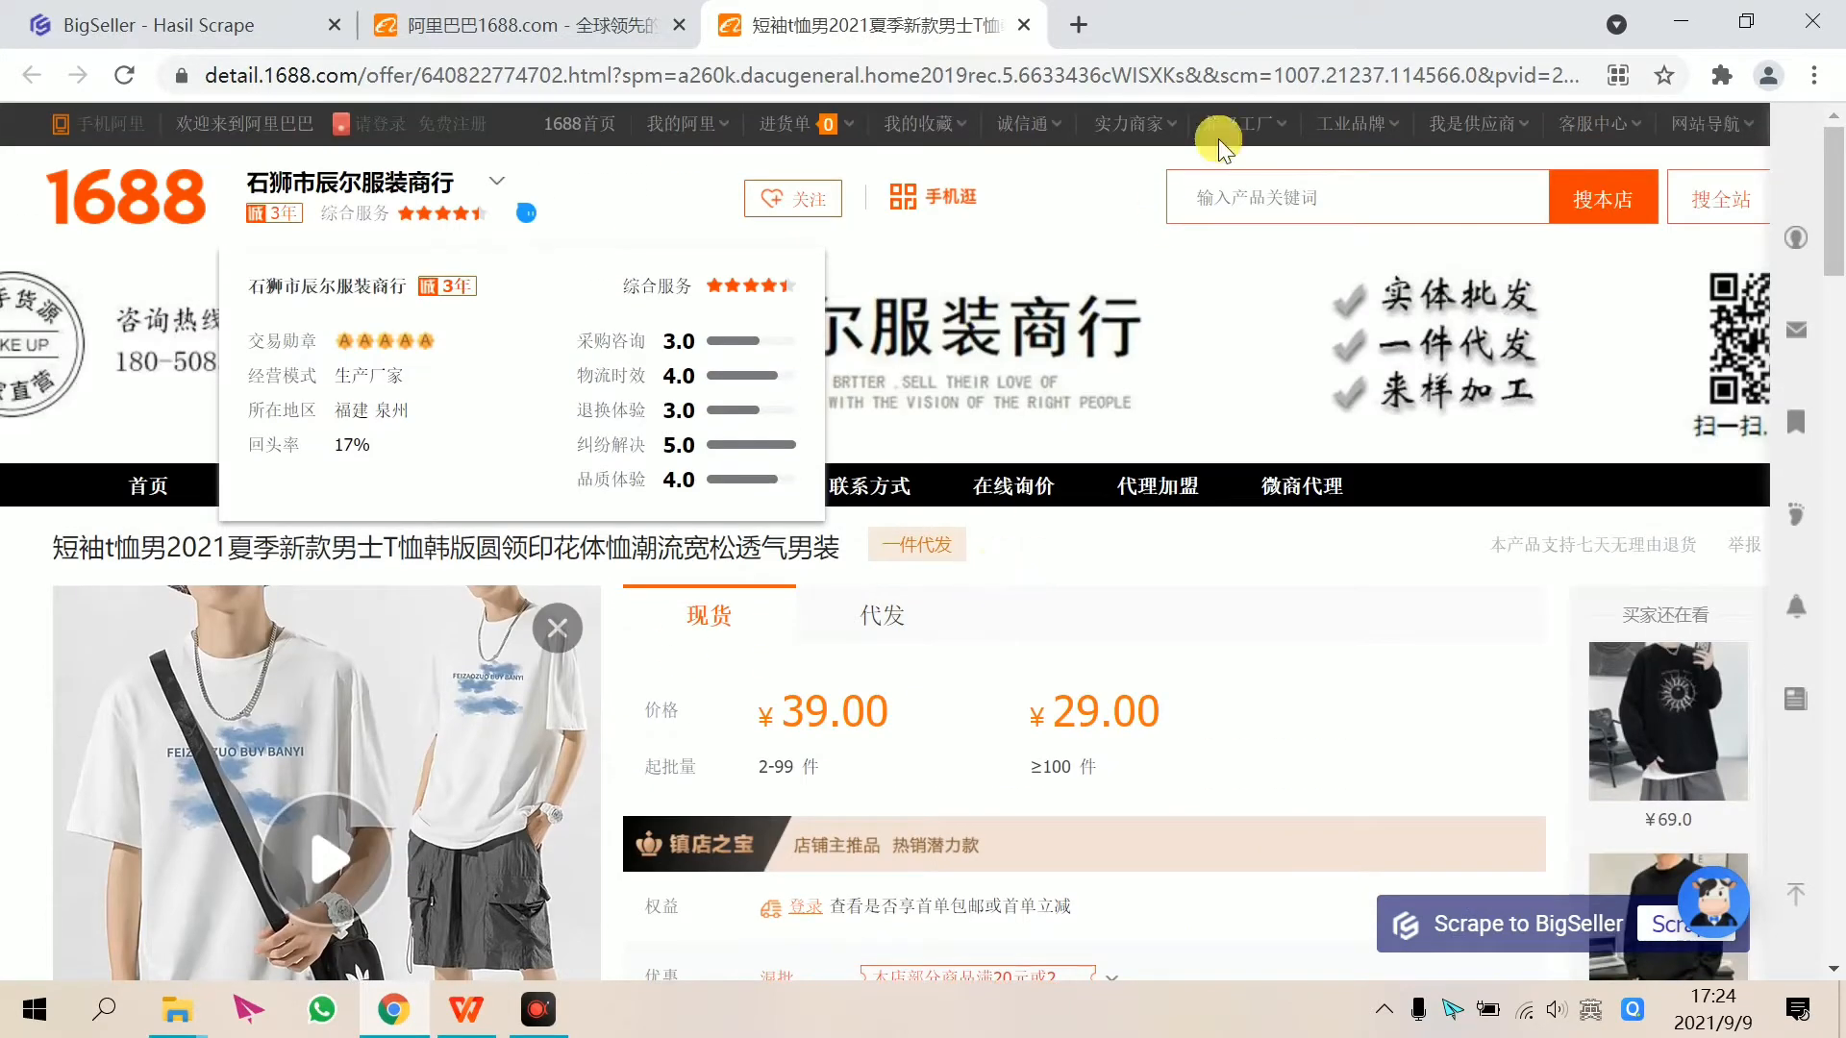
left_click(1145, 84)
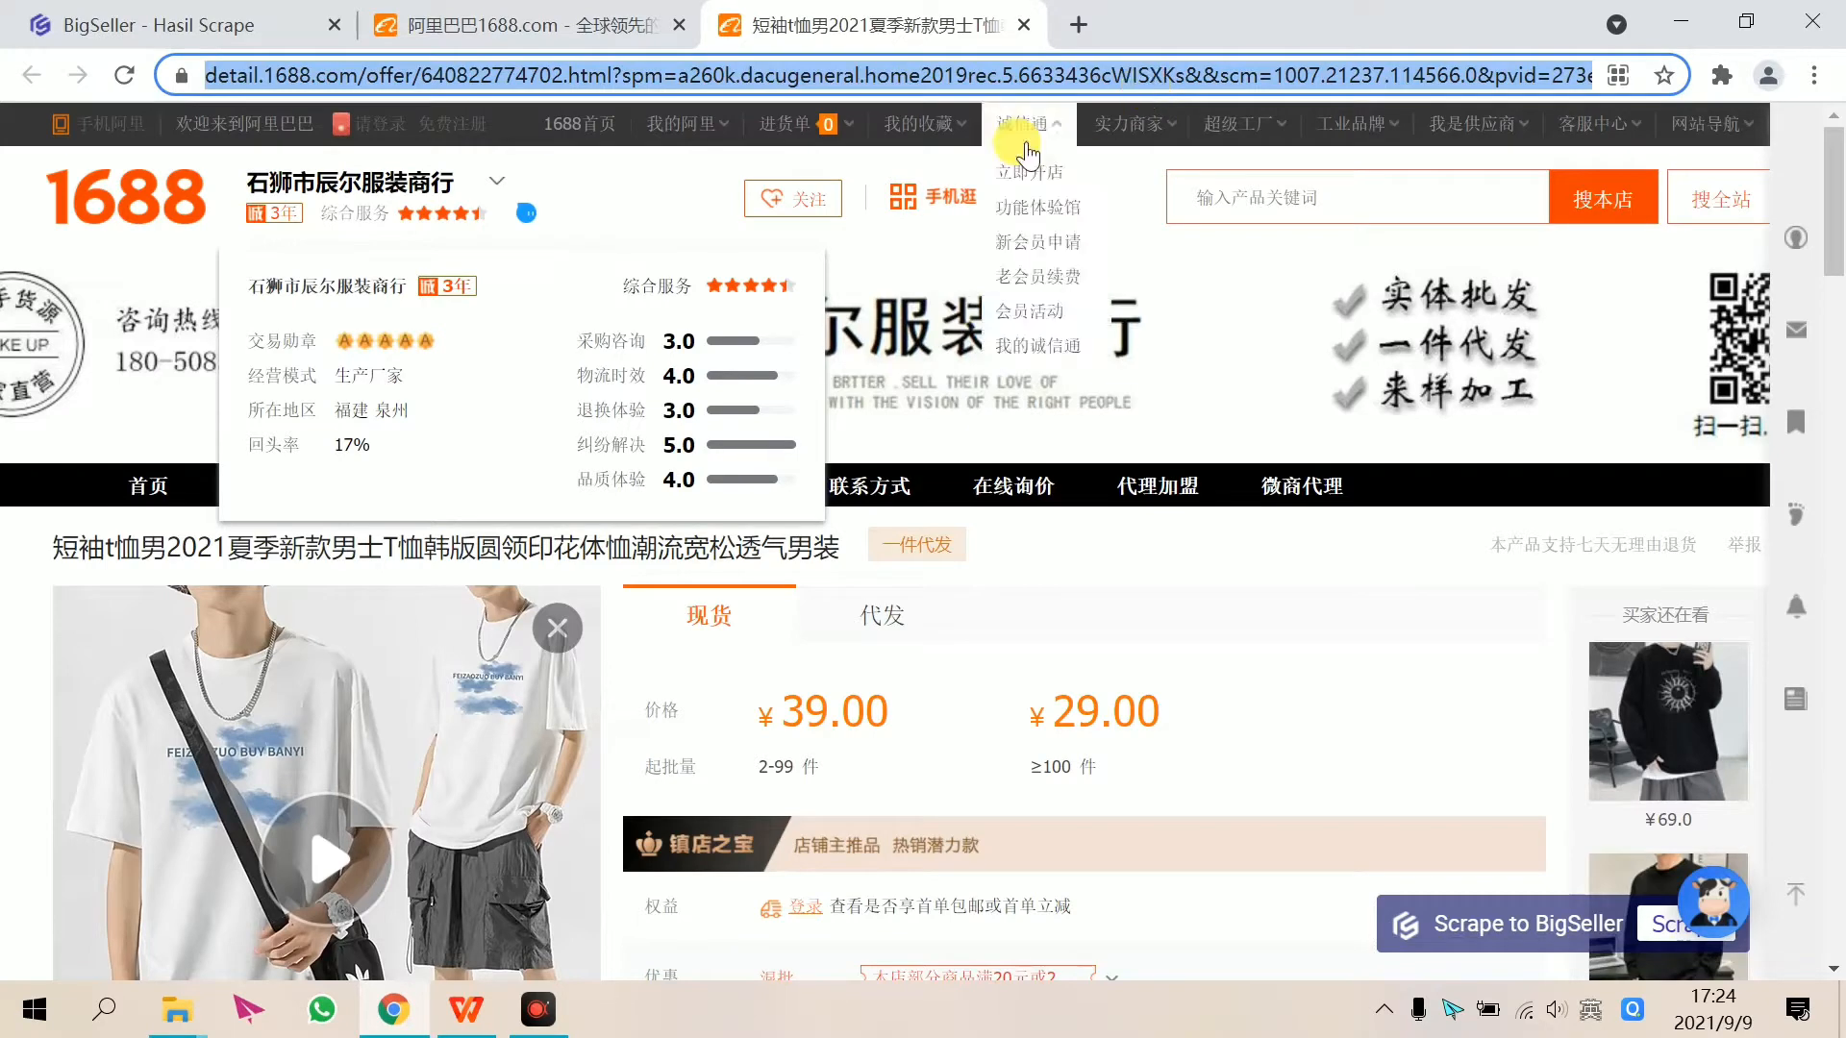
- Scrape the T-shirt in BigSeller from its pasted 1688 product URL and close the result dialog
left_click(159, 25)
left_click(735, 424)
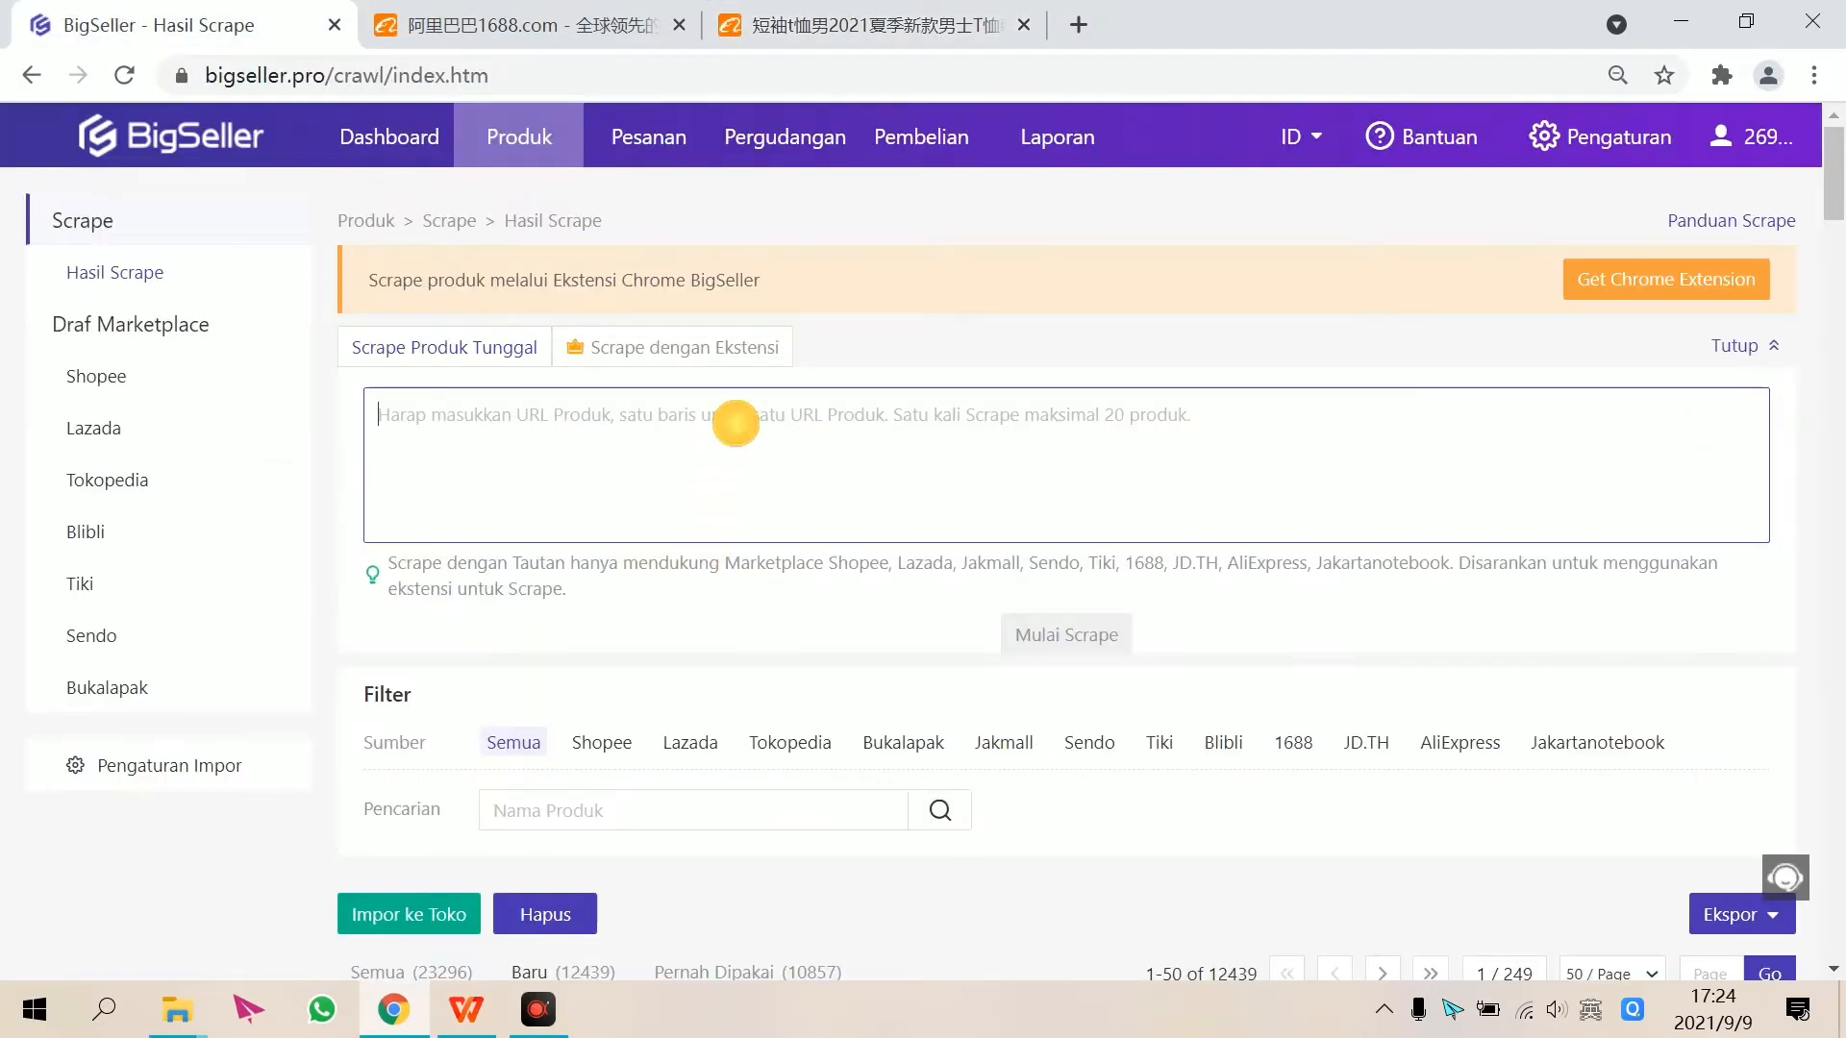
key("ctrl+v")
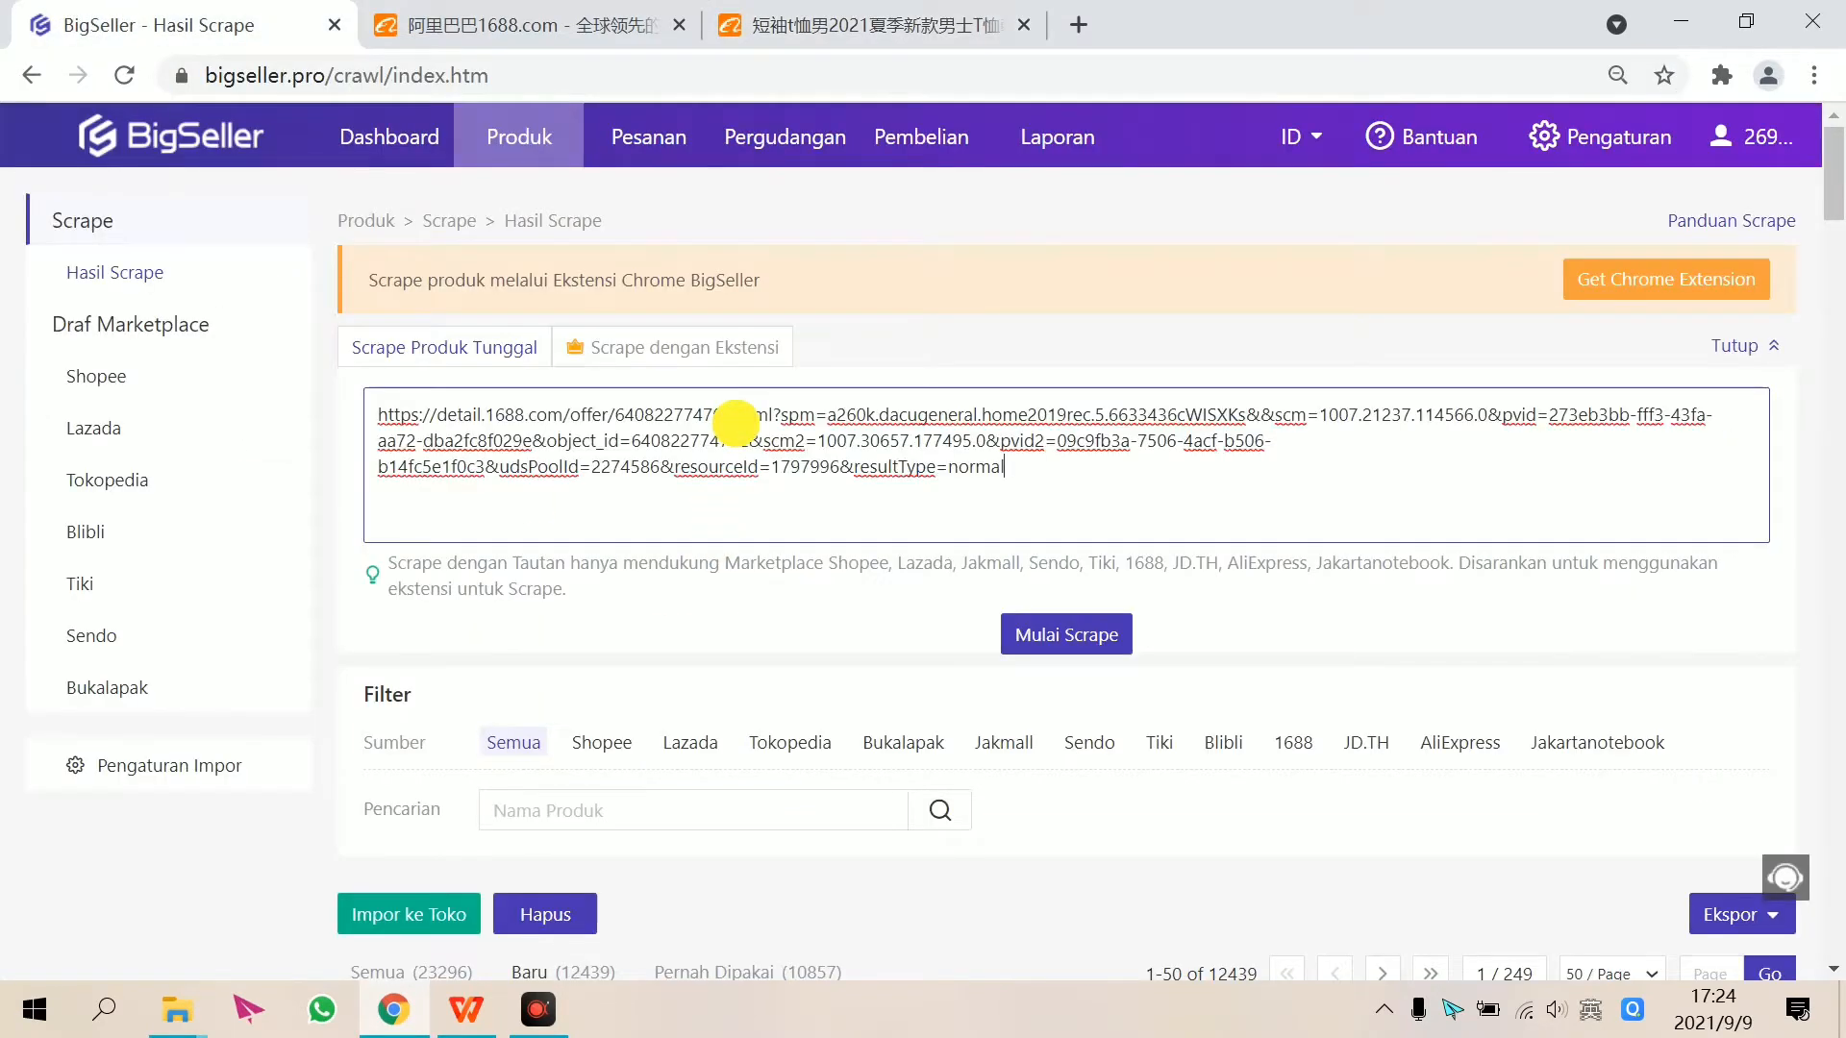
left_click(1065, 644)
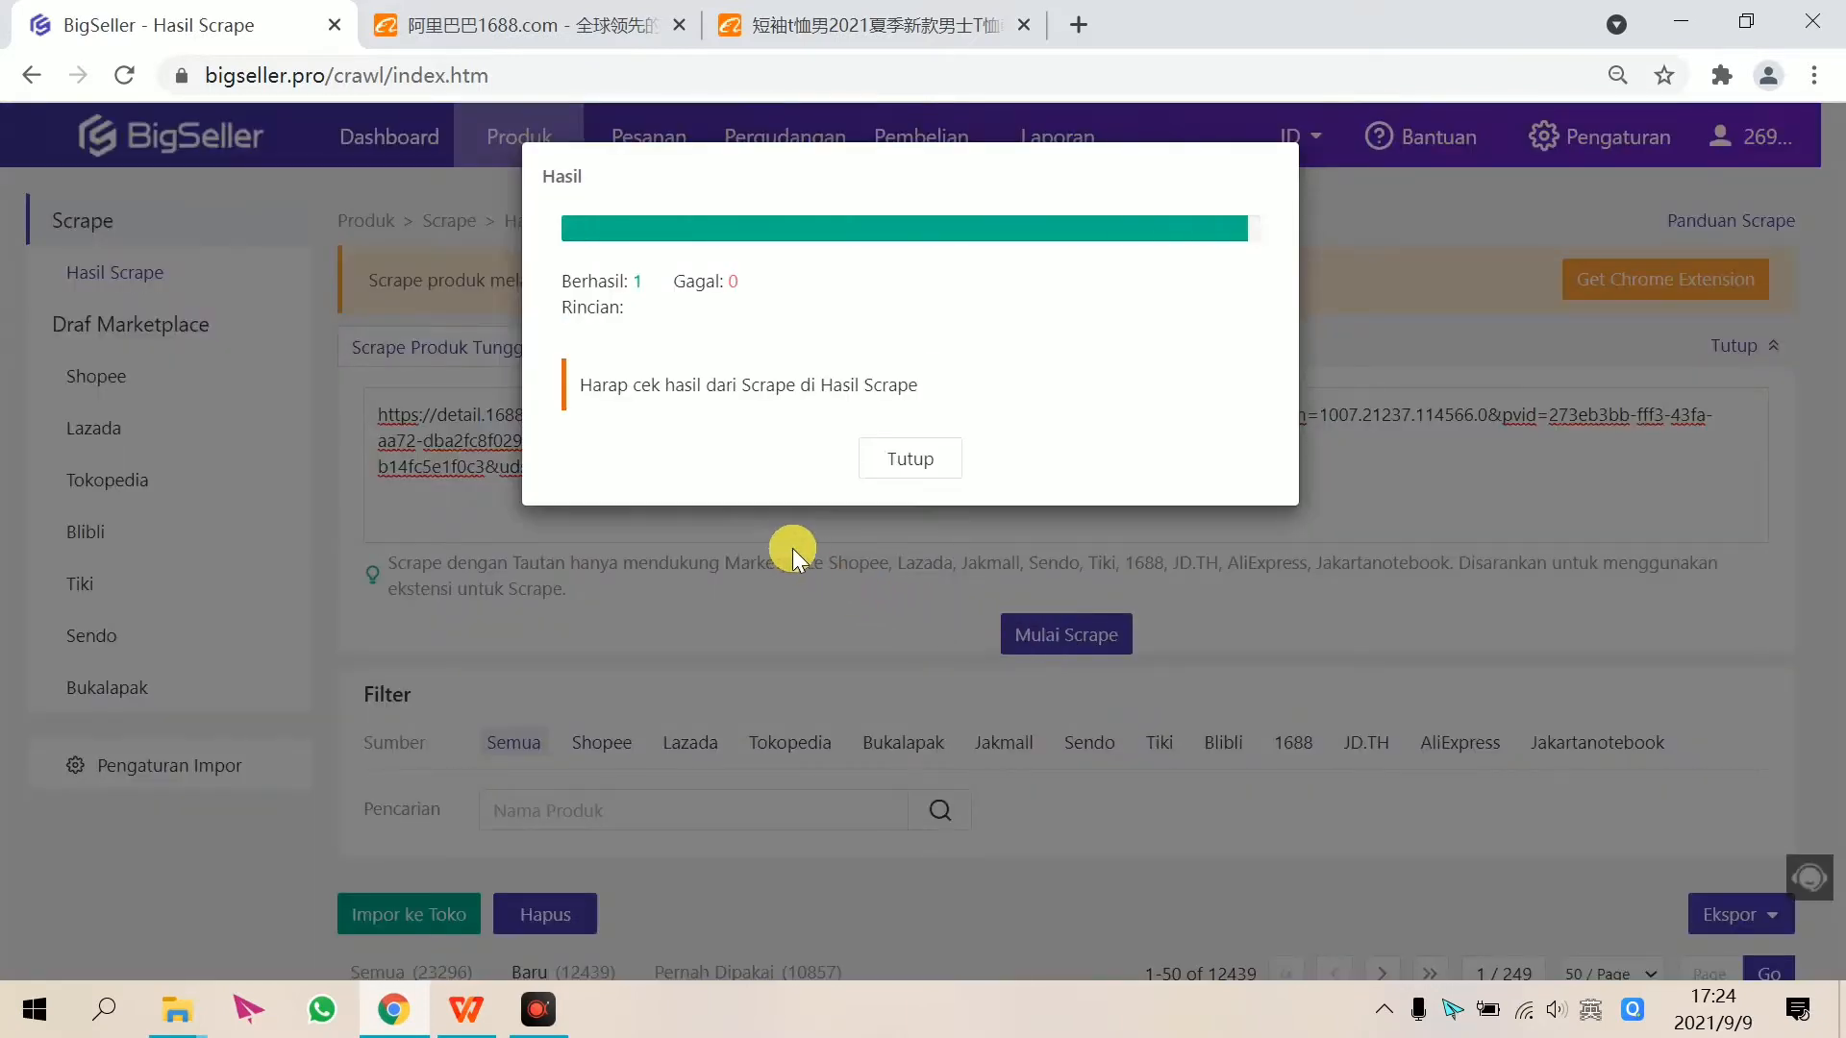
left_click(891, 455)
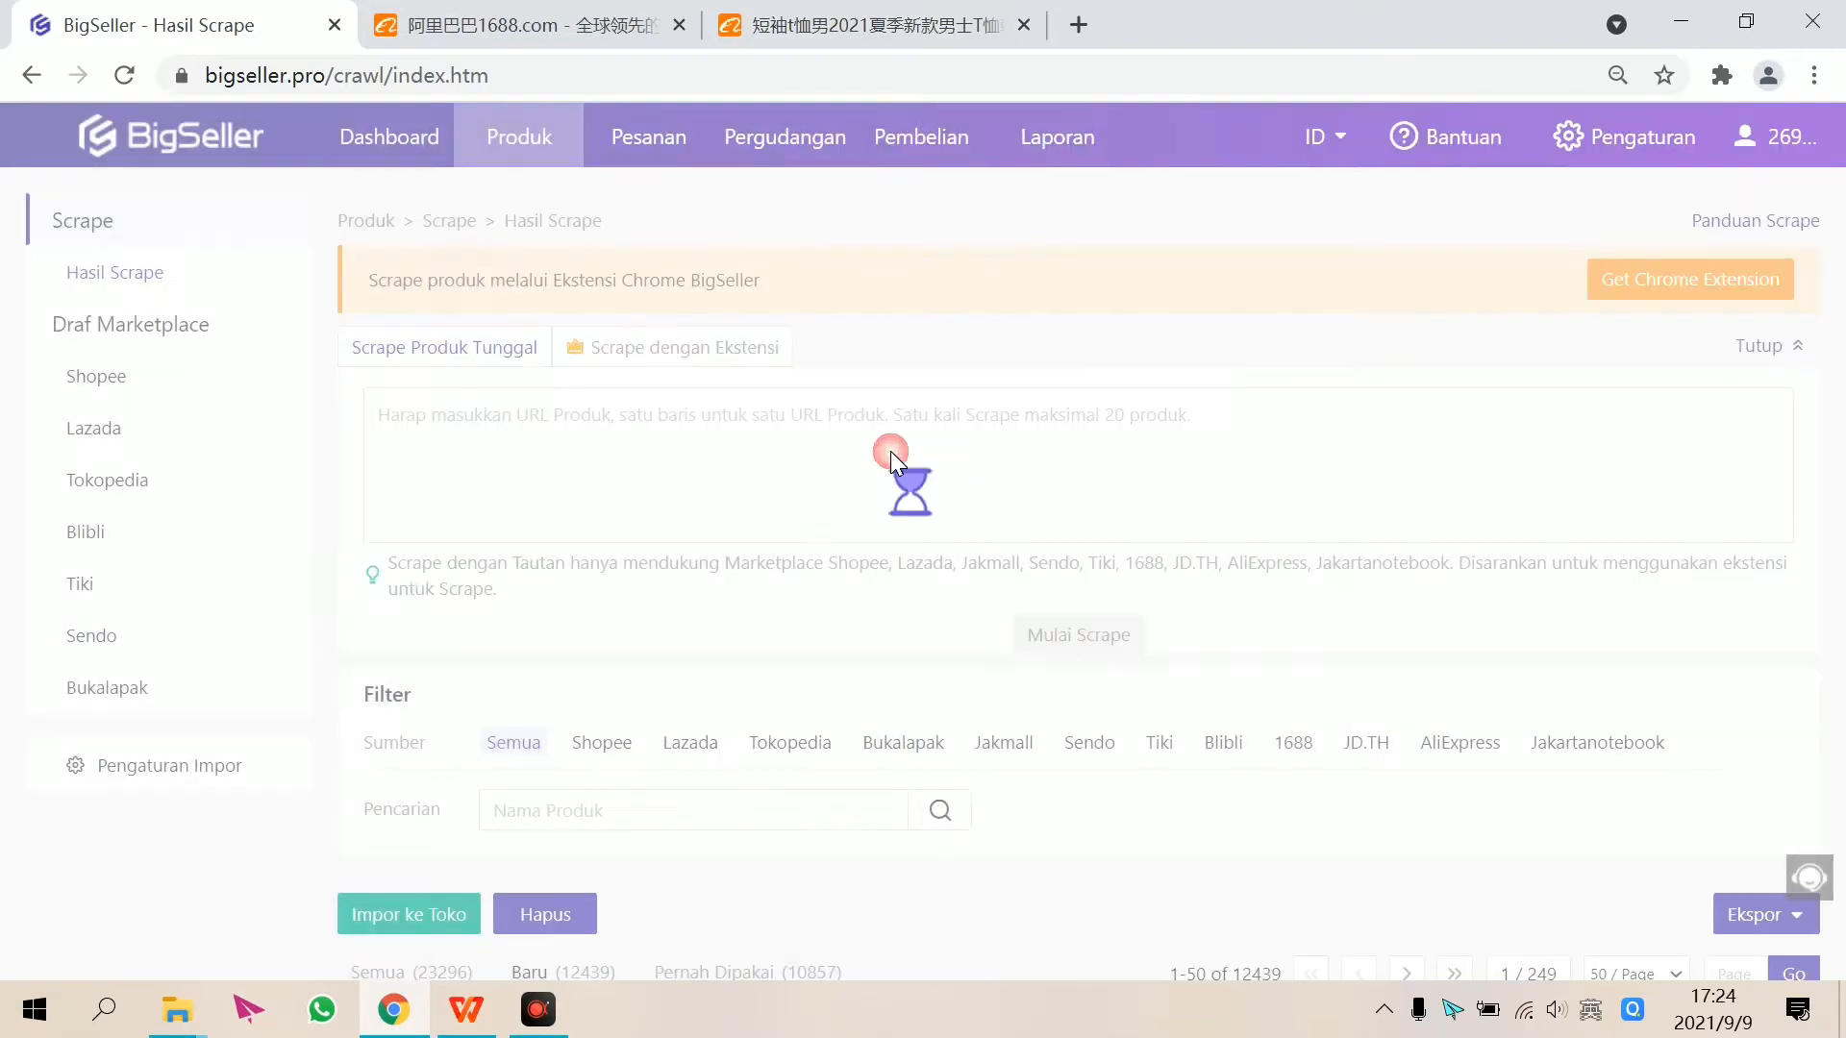
- Show BigSeller's extension scraping instructions, and scrape the clear water bottles, greeting cards and sneakers from the 1688 home page
left_click(685, 356)
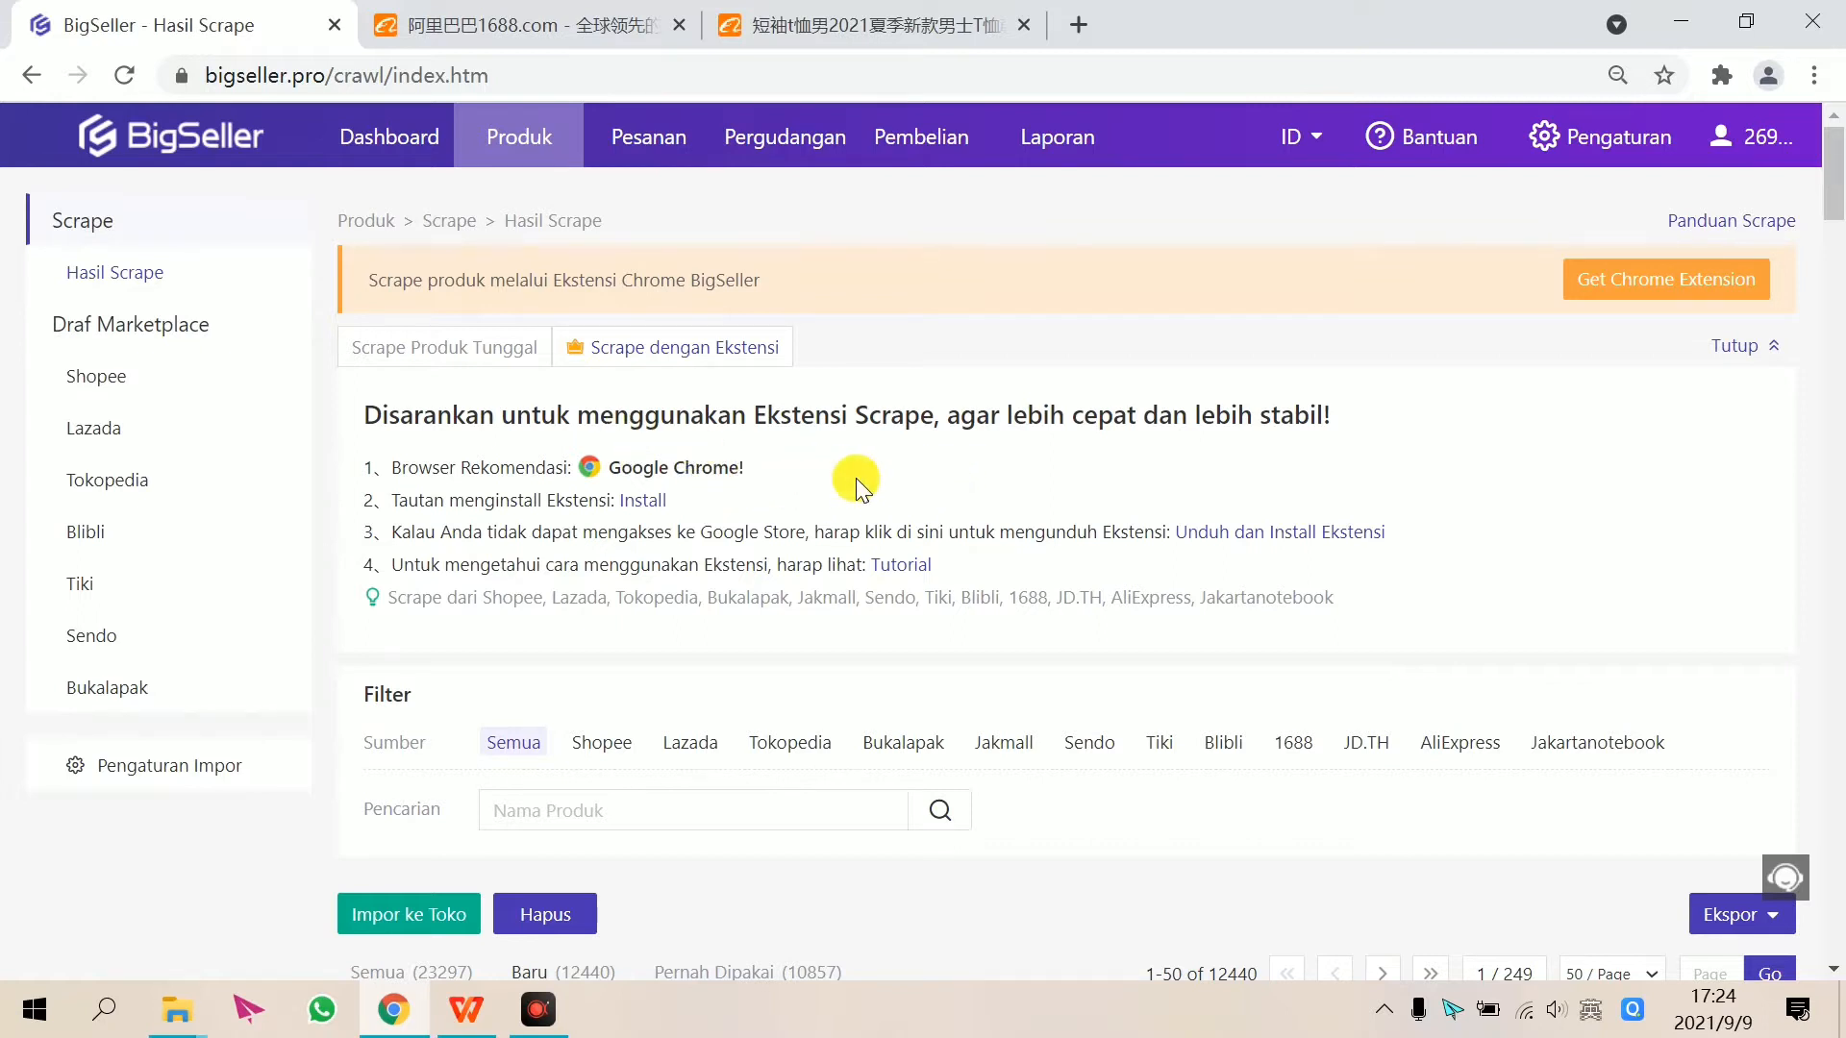
left_click(539, 21)
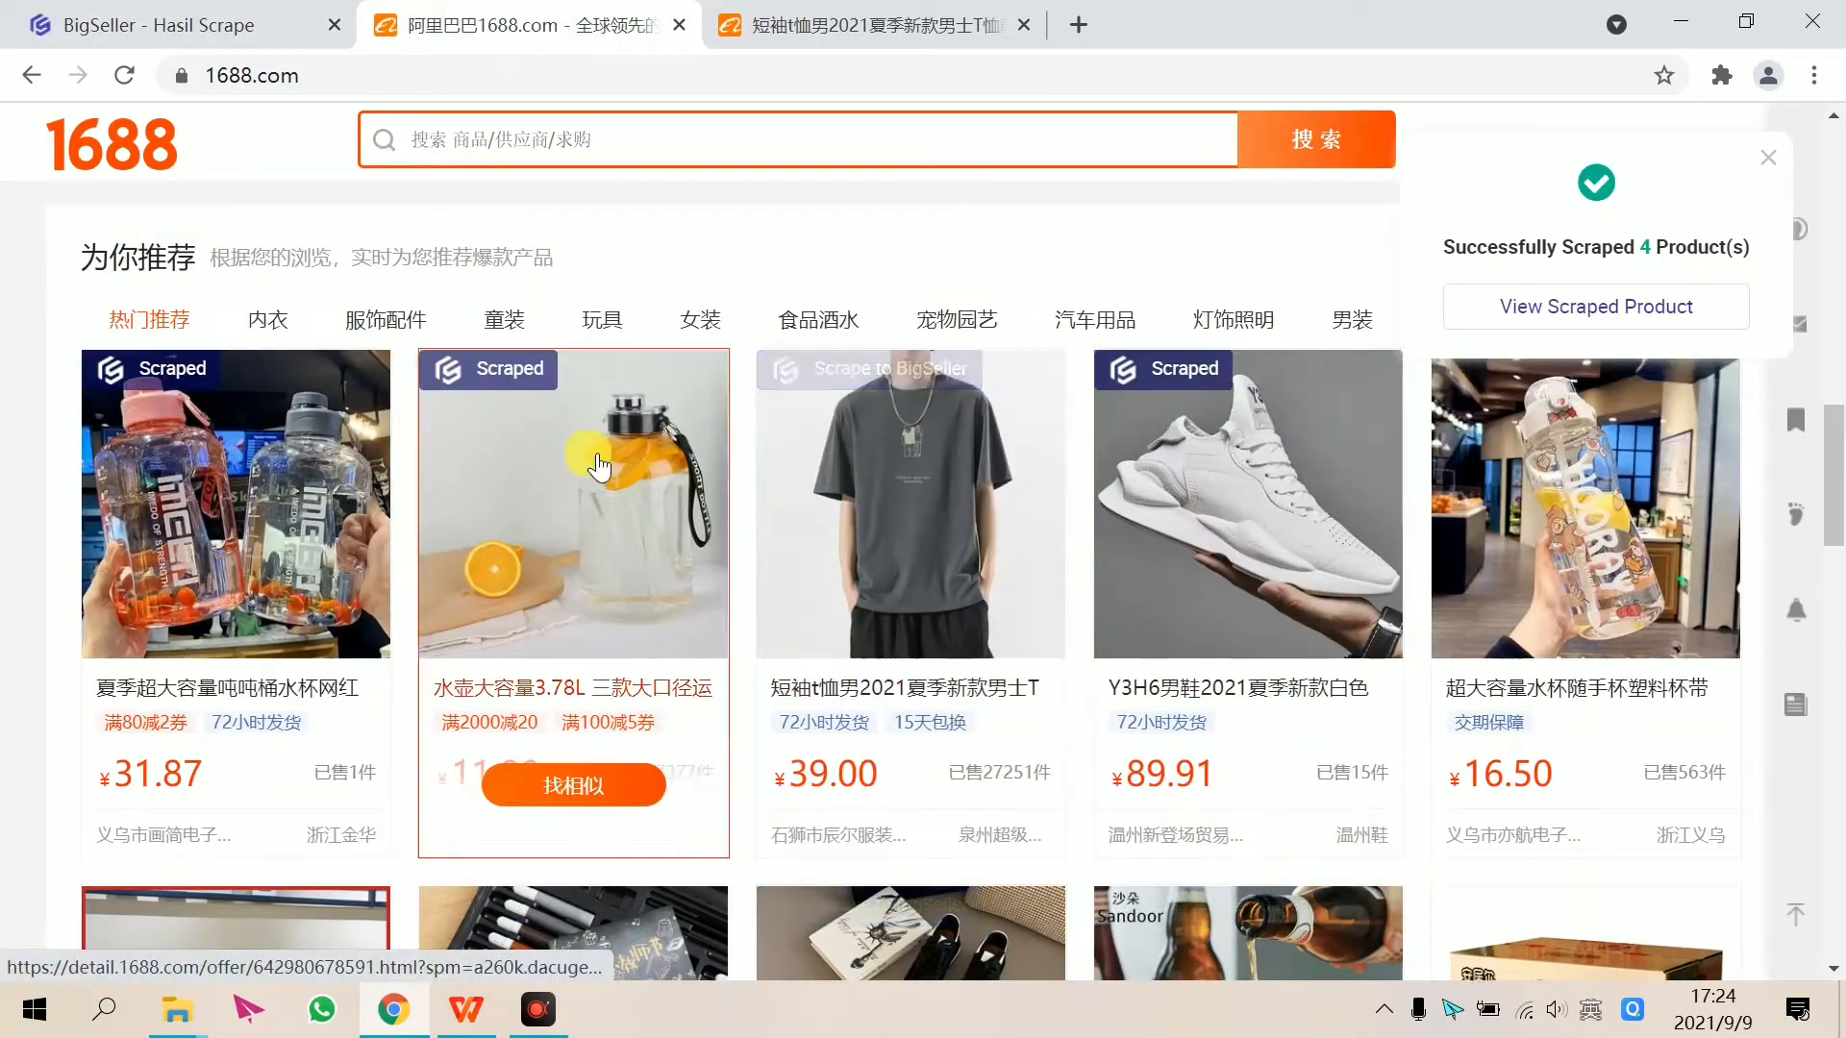
scroll(878, 746, "down", 9)
scroll(1191, 469, "up", 4)
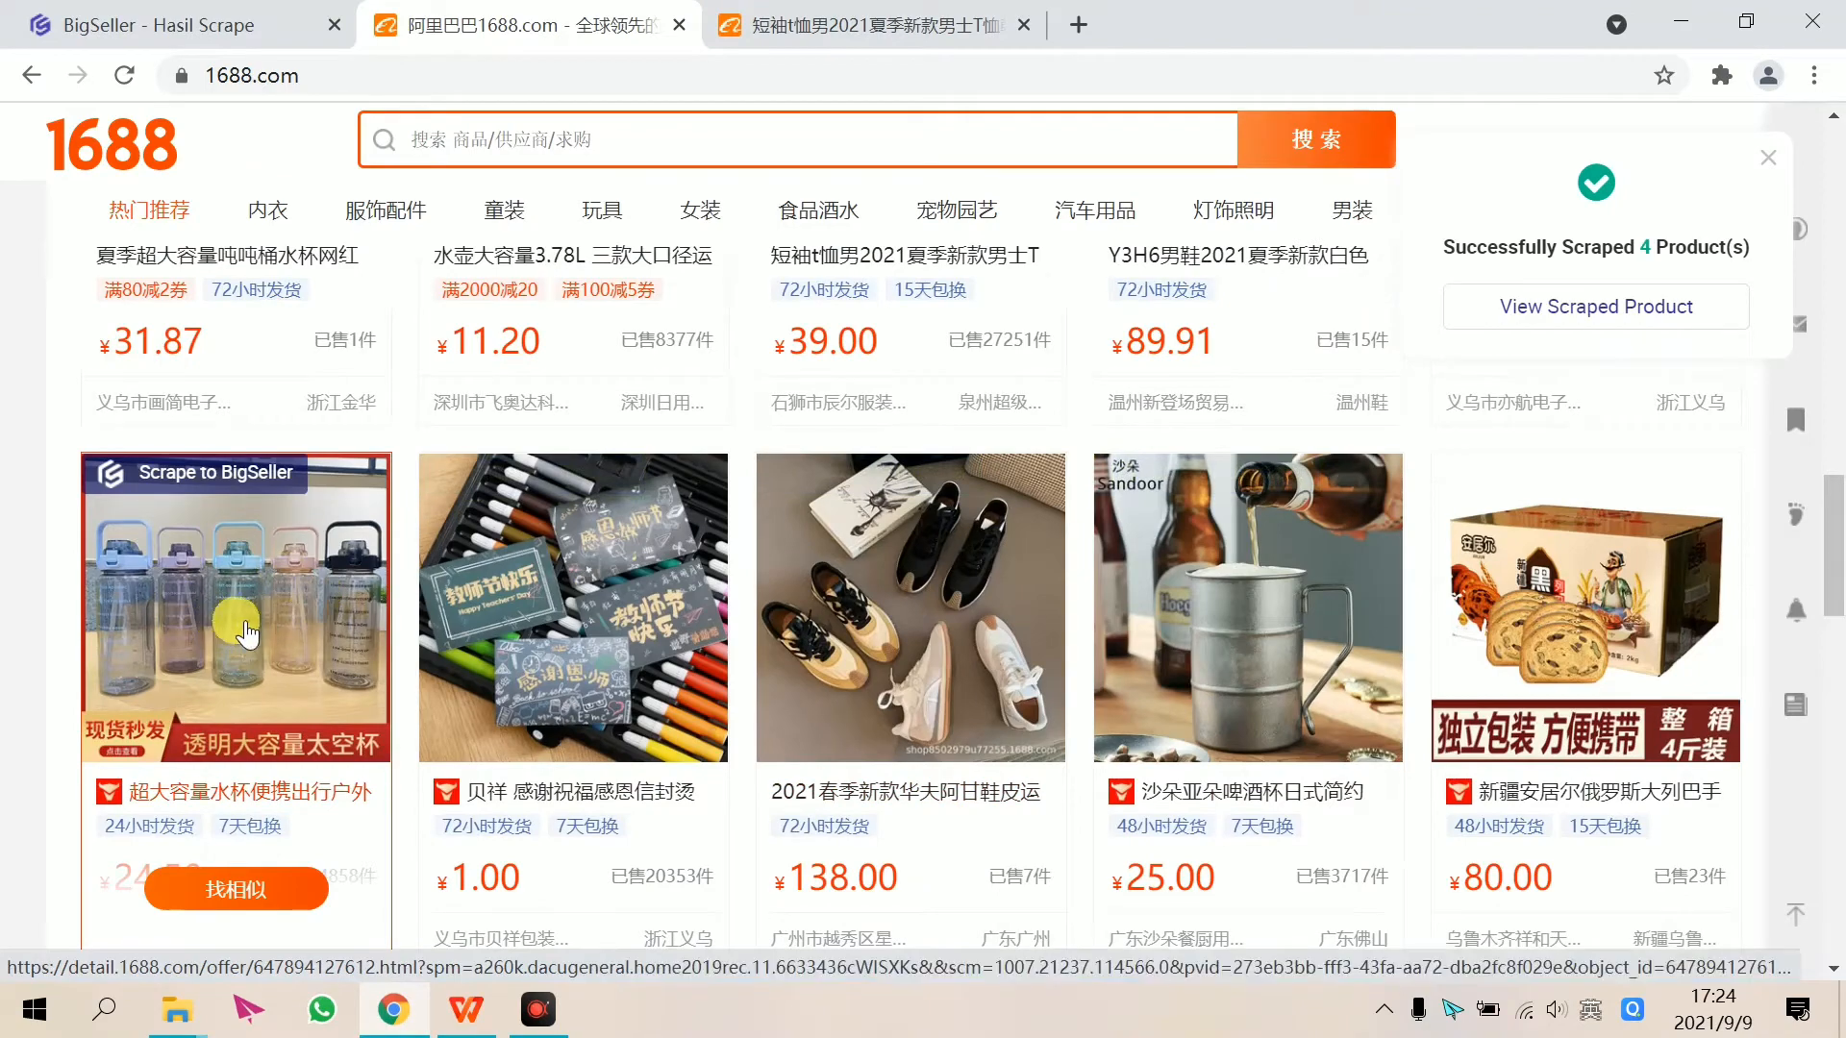
scroll(575, 661, "down", 4)
scroll(575, 662, "up", 4)
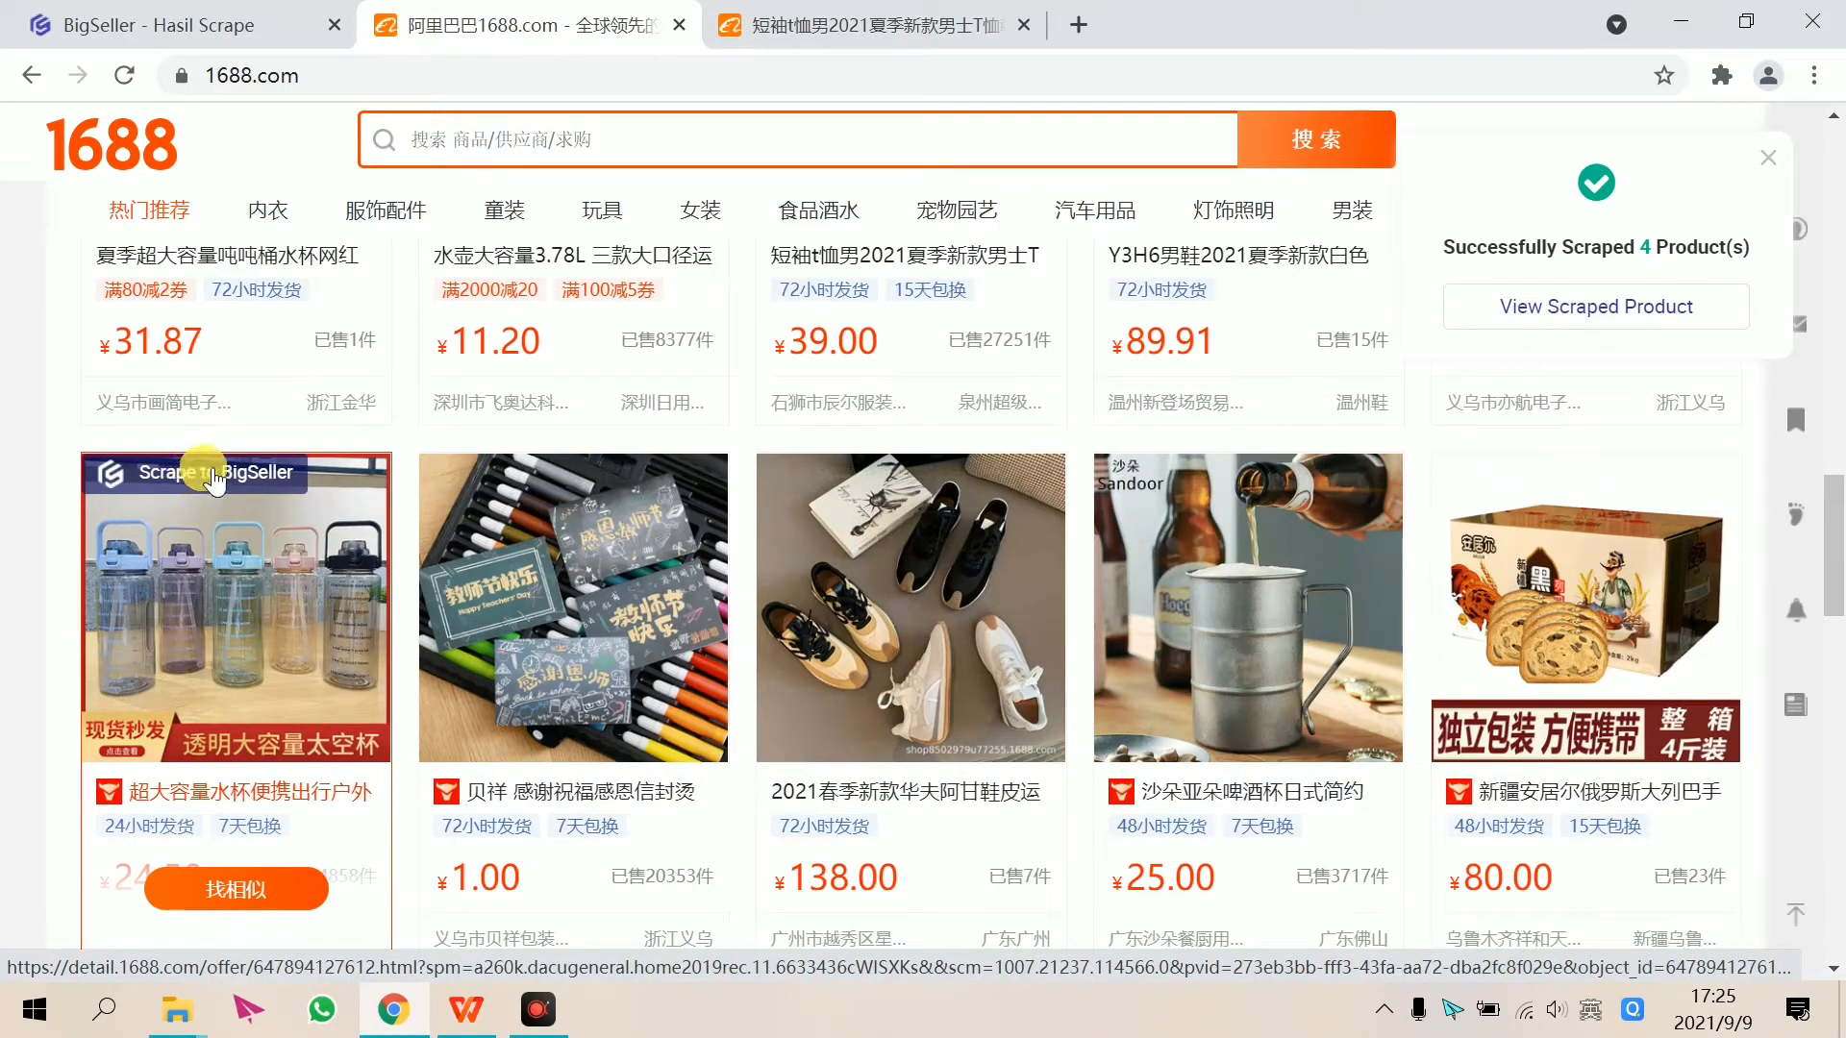
left_click(199, 478)
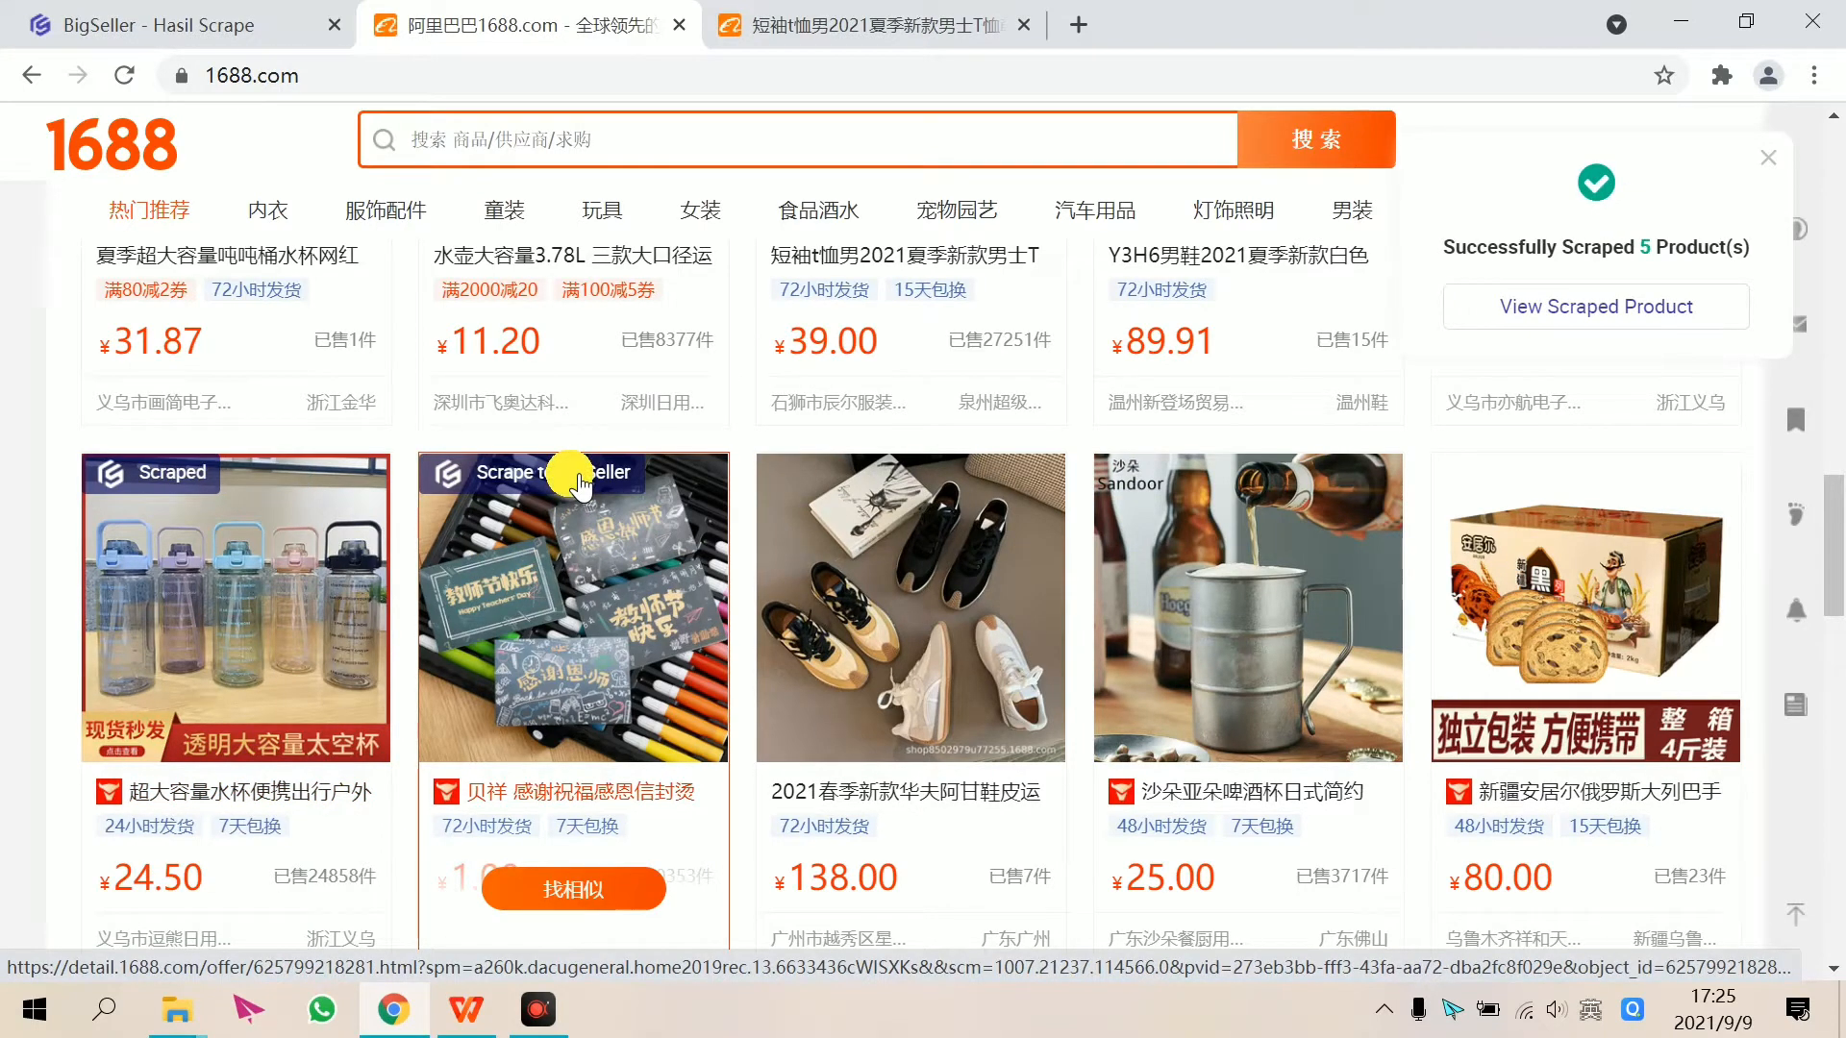
left_click(582, 491)
left_click(930, 500)
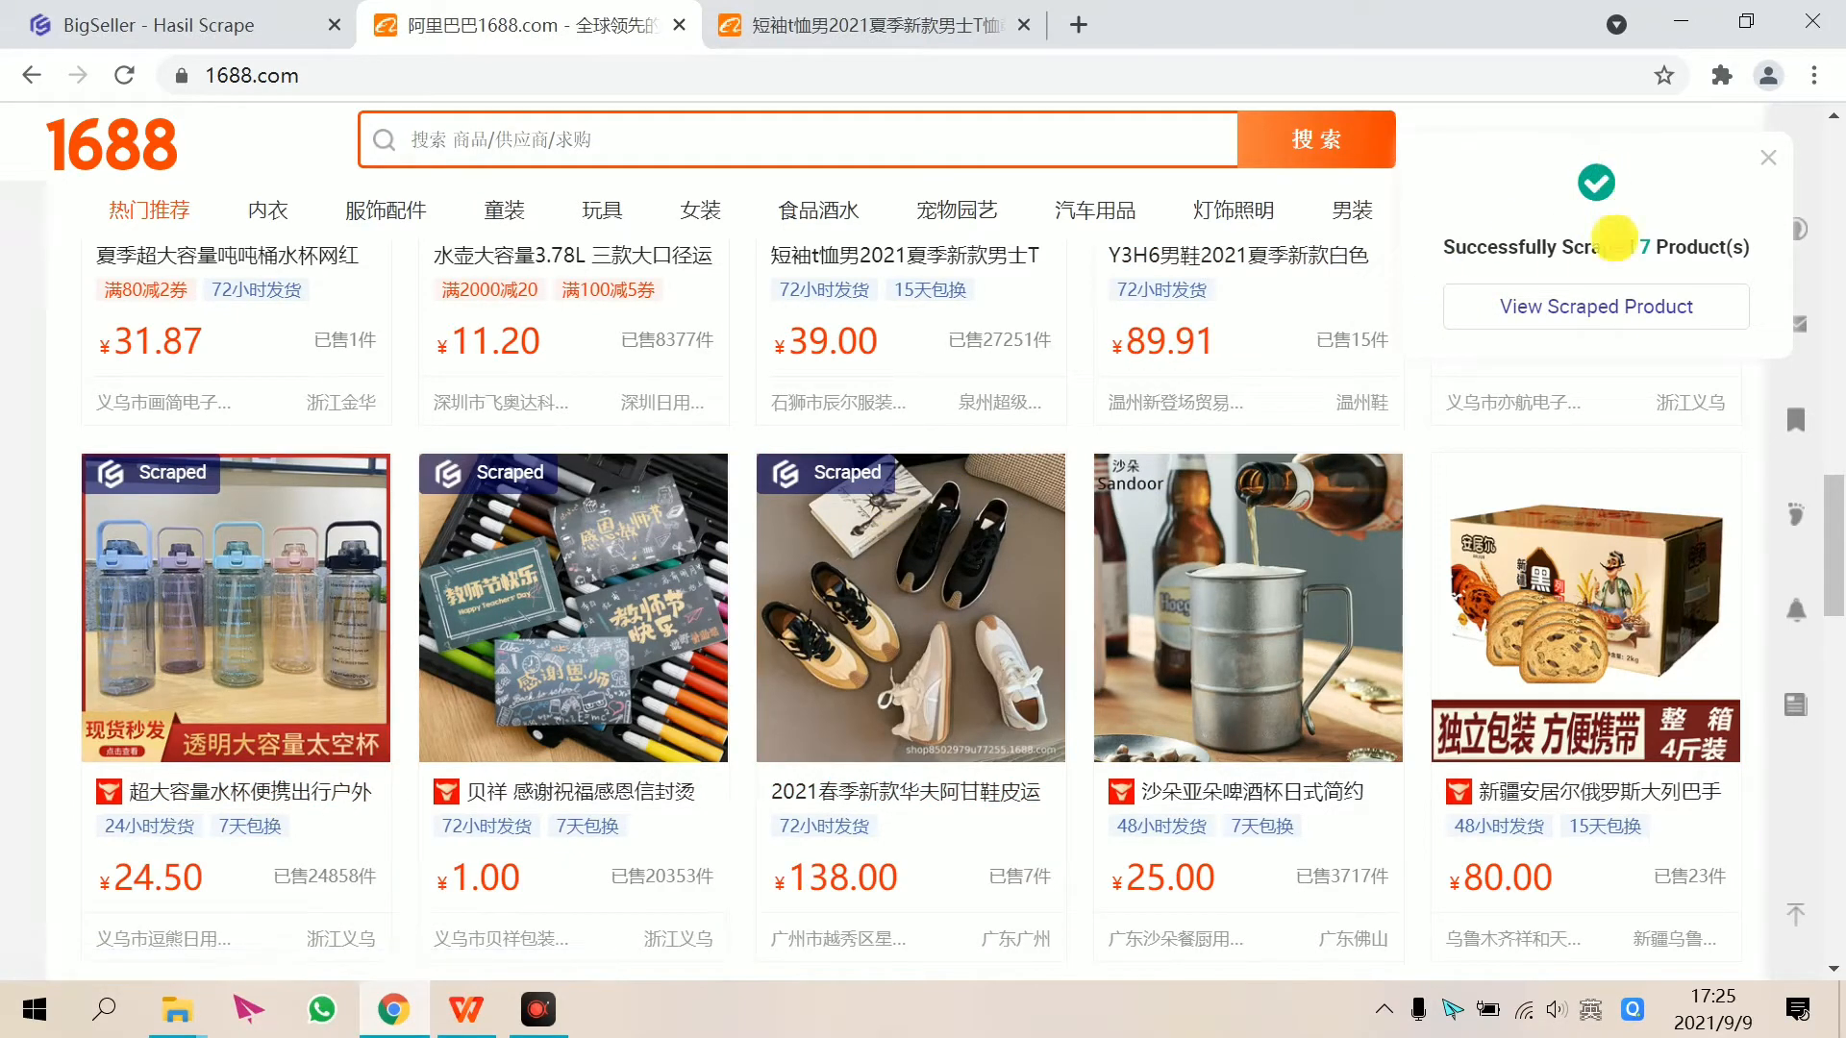
- Open the scraped product list in BigSeller from the 1688 scrape notification
scroll(721, 536, "up", 5)
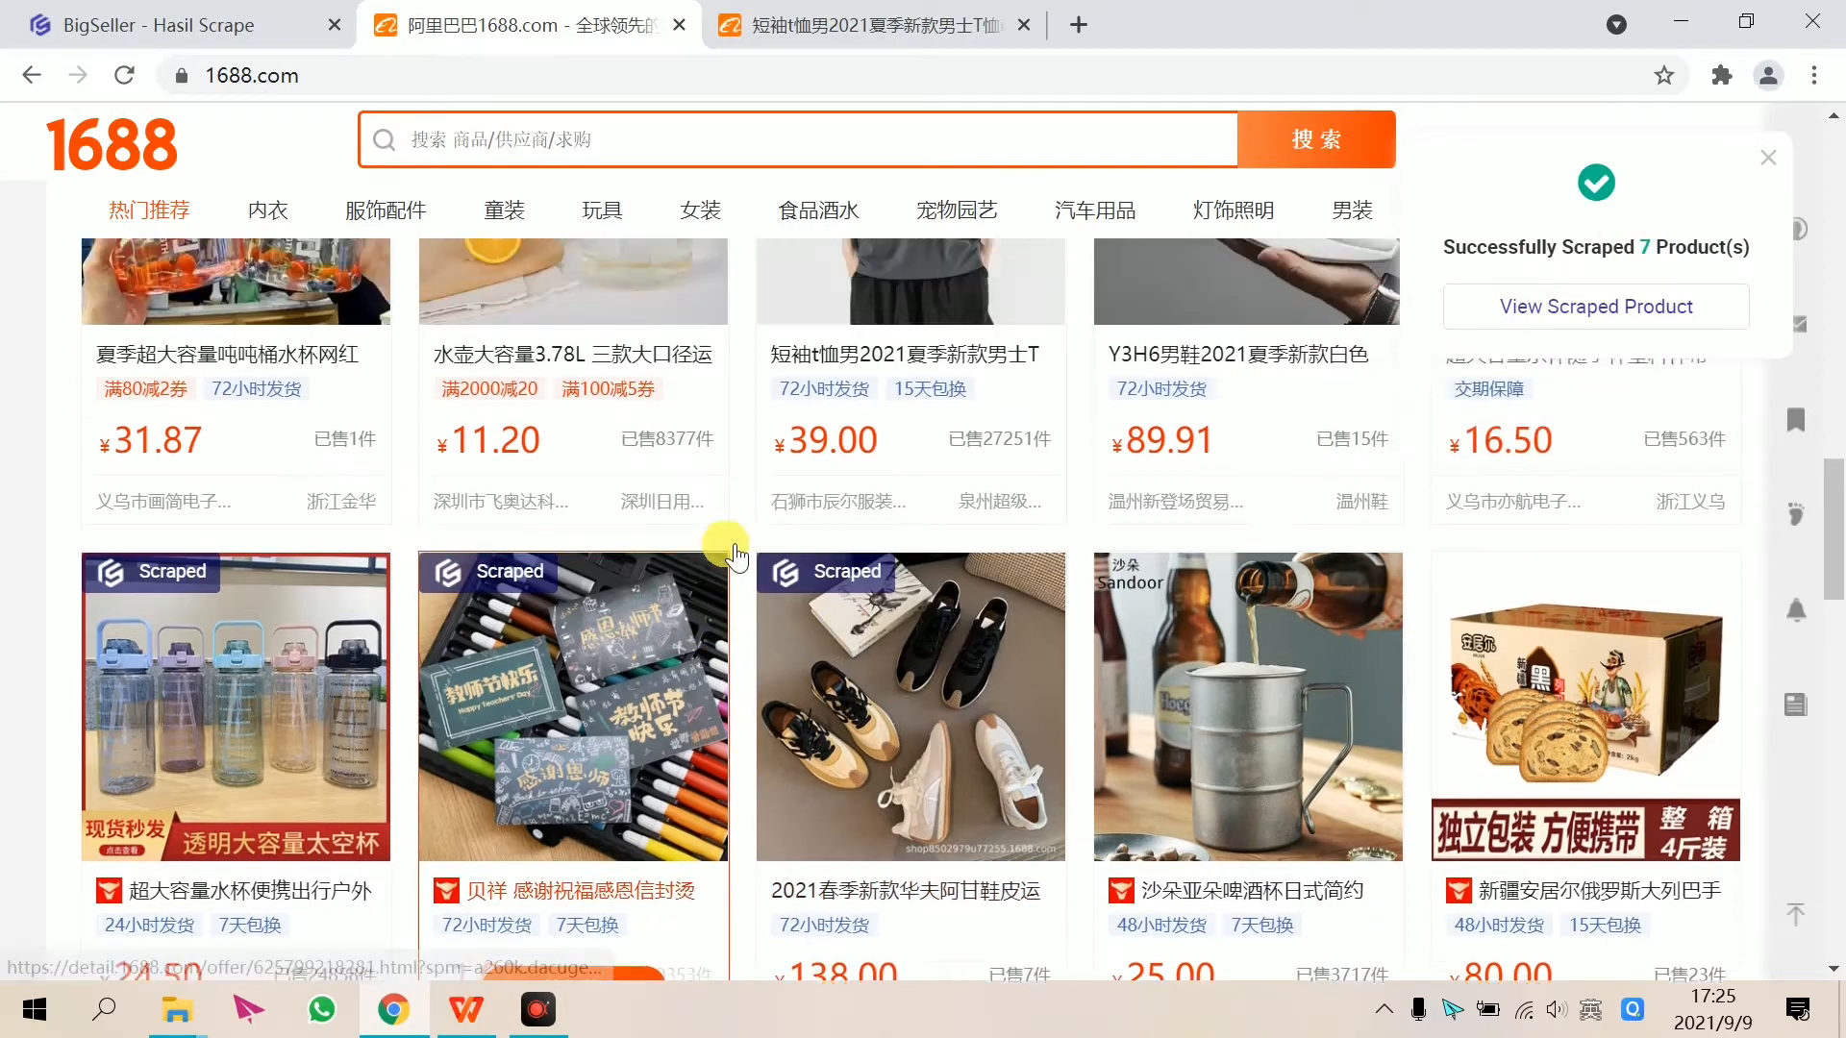
scroll(335, 493, "down", 7)
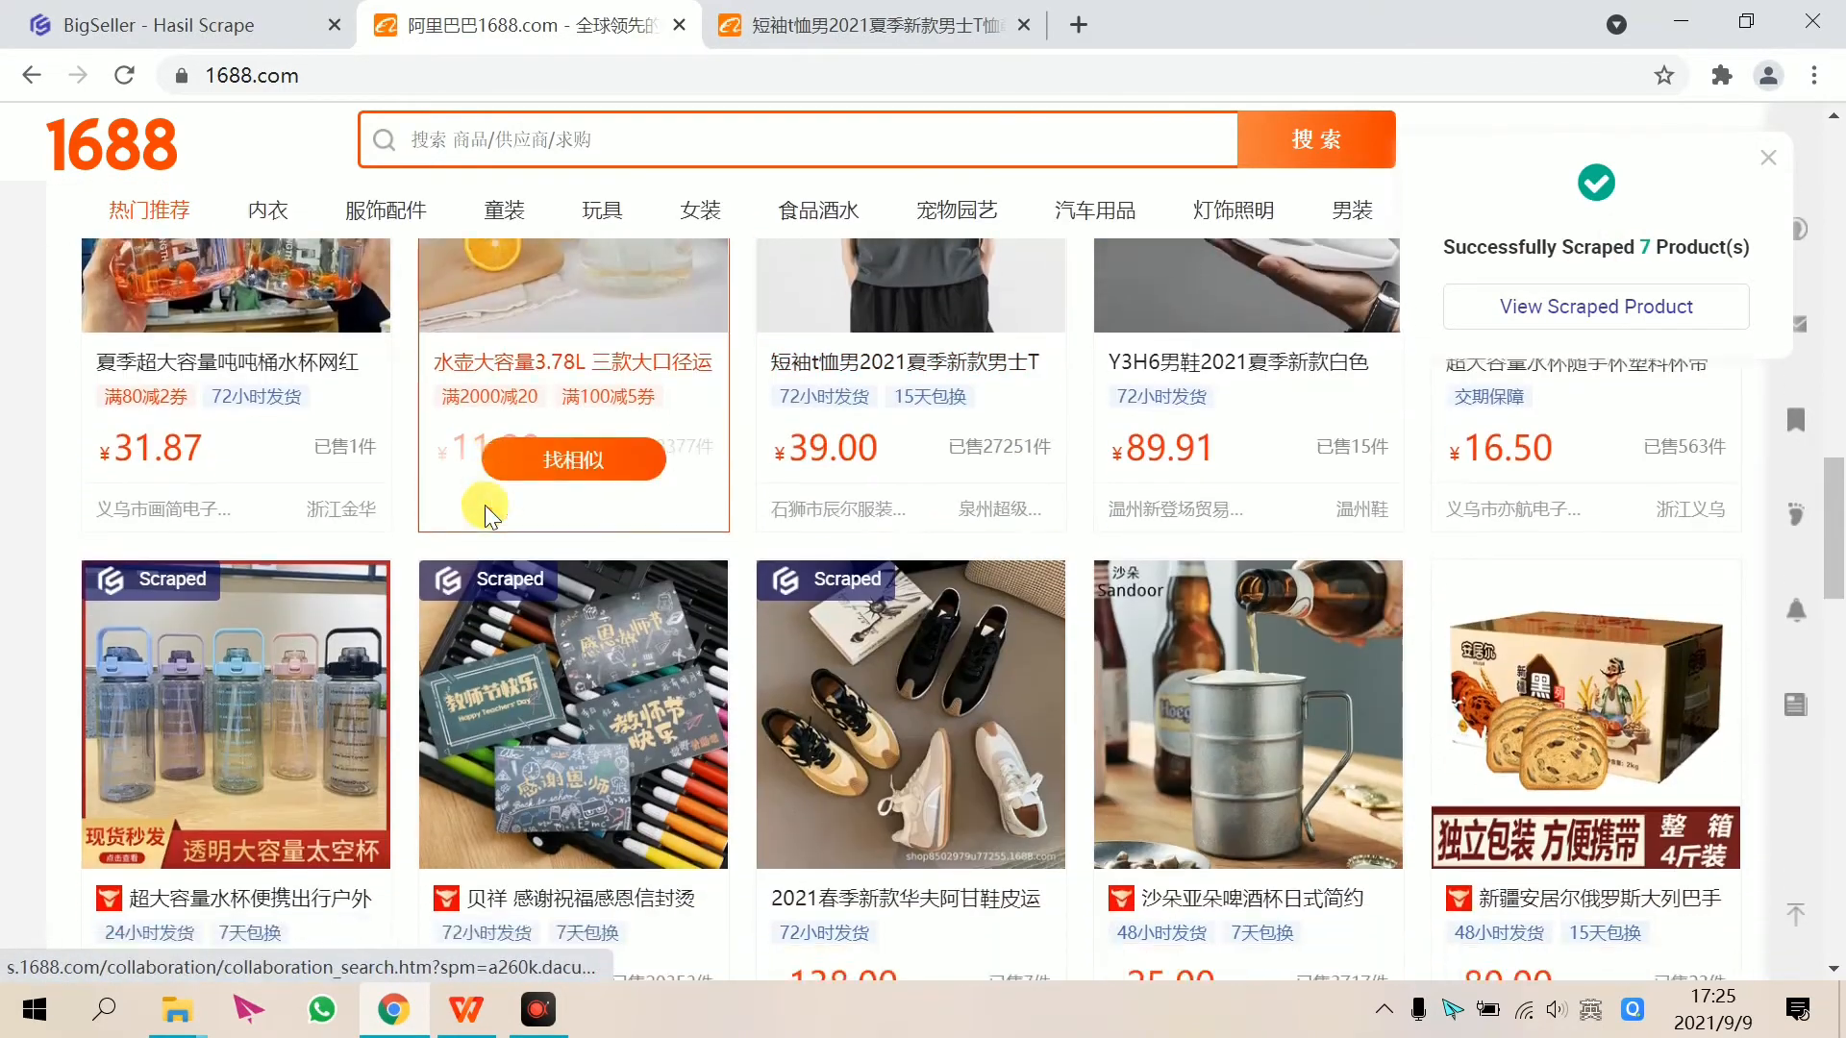
scroll(473, 538, "up", 3)
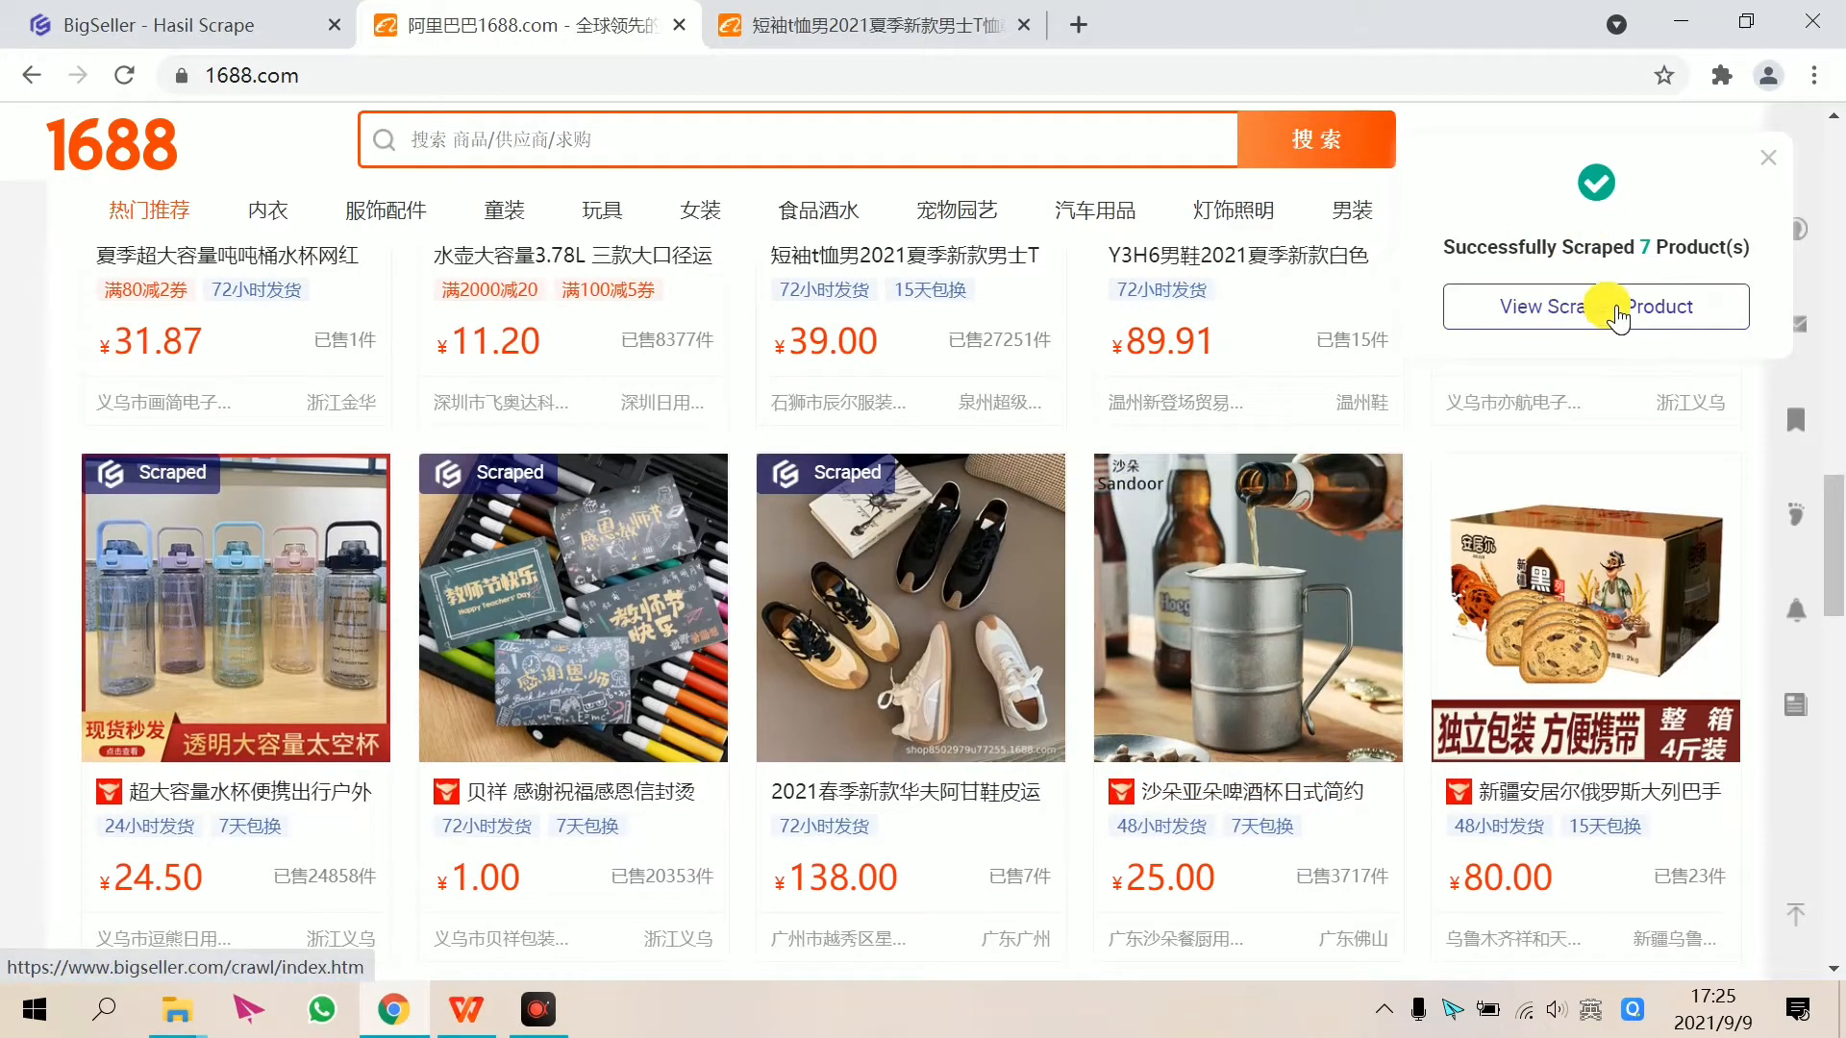
left_click(1615, 321)
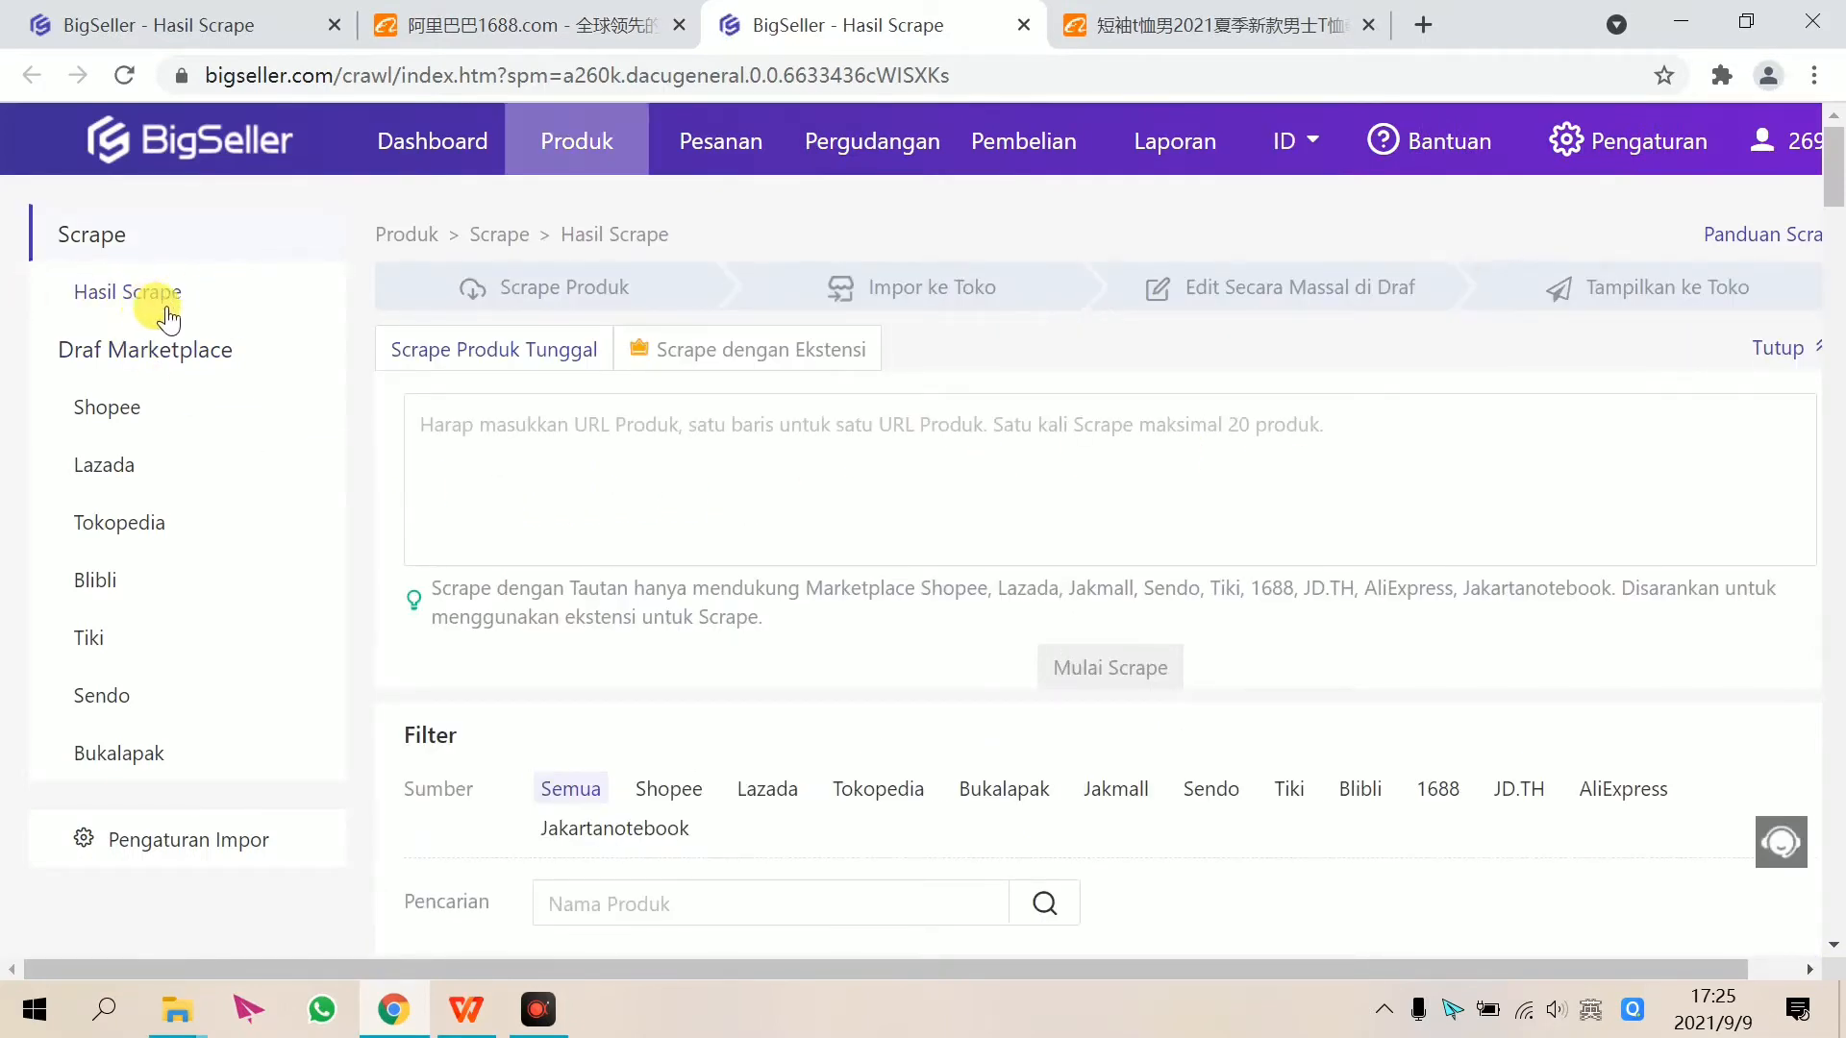
- Examine the newly scraped products in the Baru list, including their names, descriptions, prices, sources and available actions
scroll(622, 518, "down", 9)
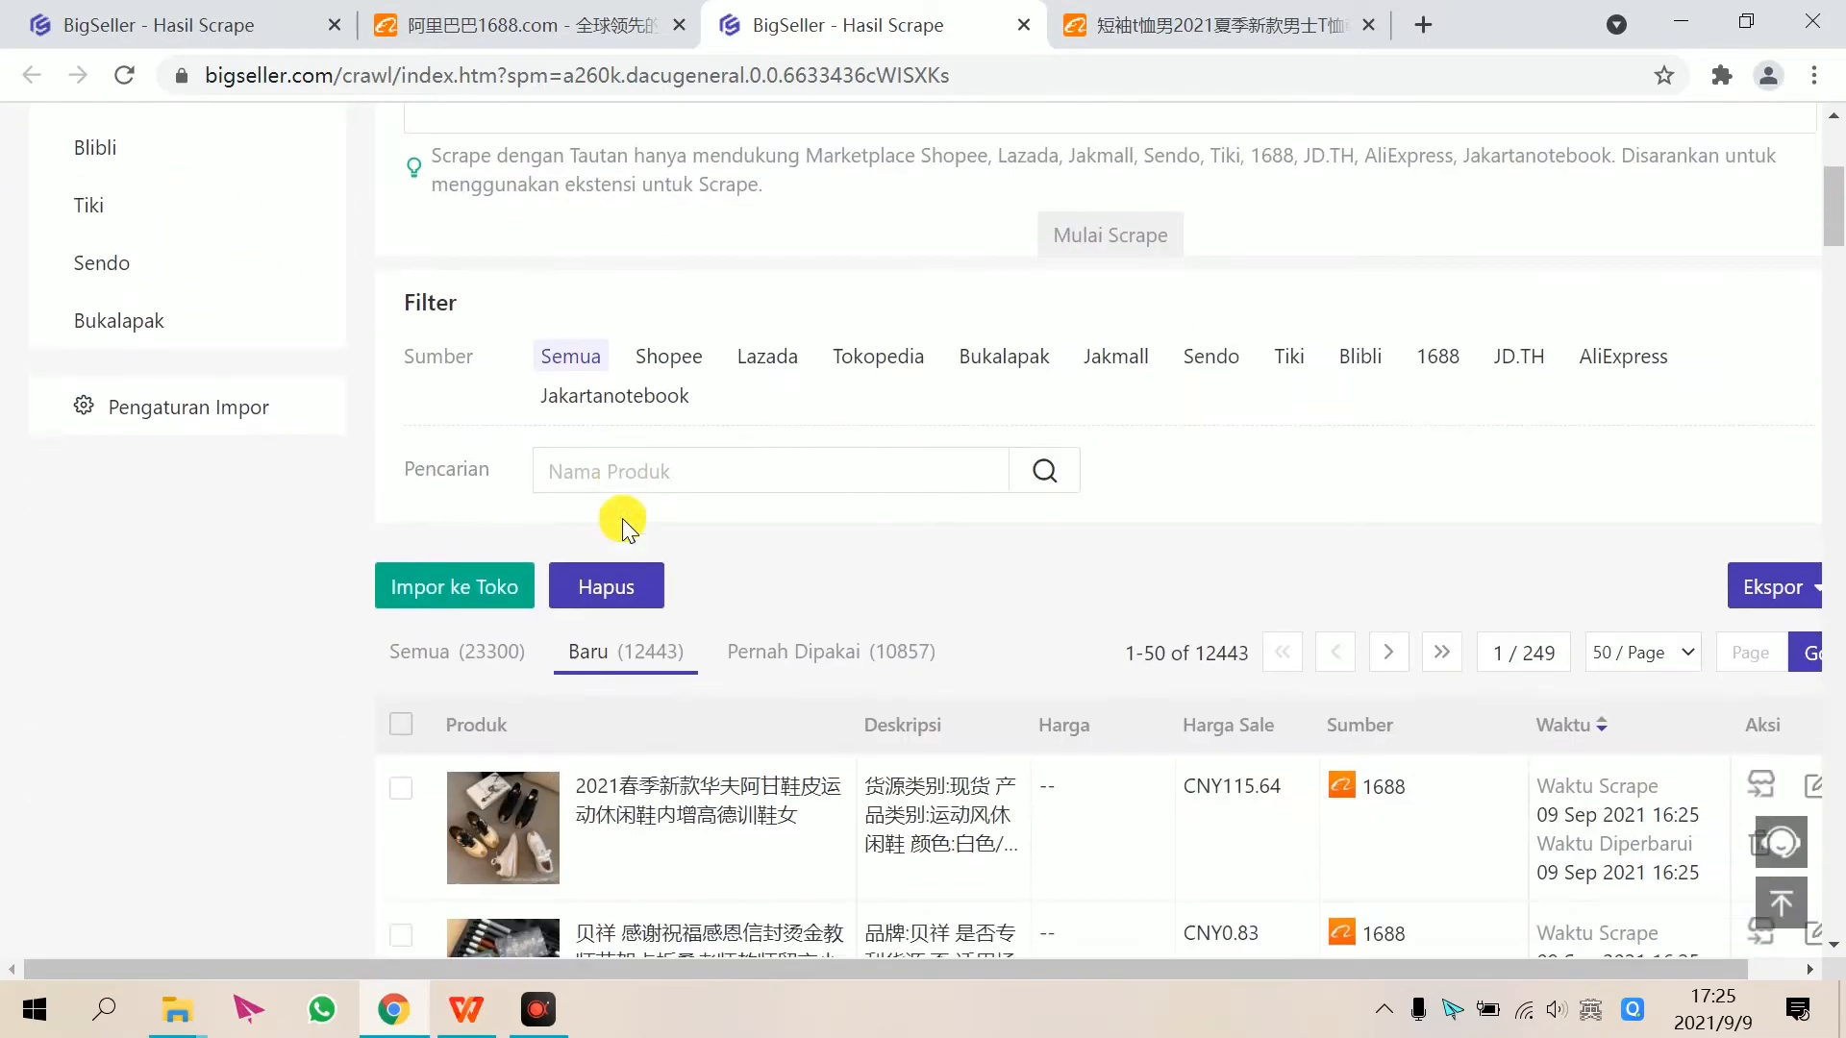
scroll(639, 548, "down", 1)
scroll(649, 557, "up", 2)
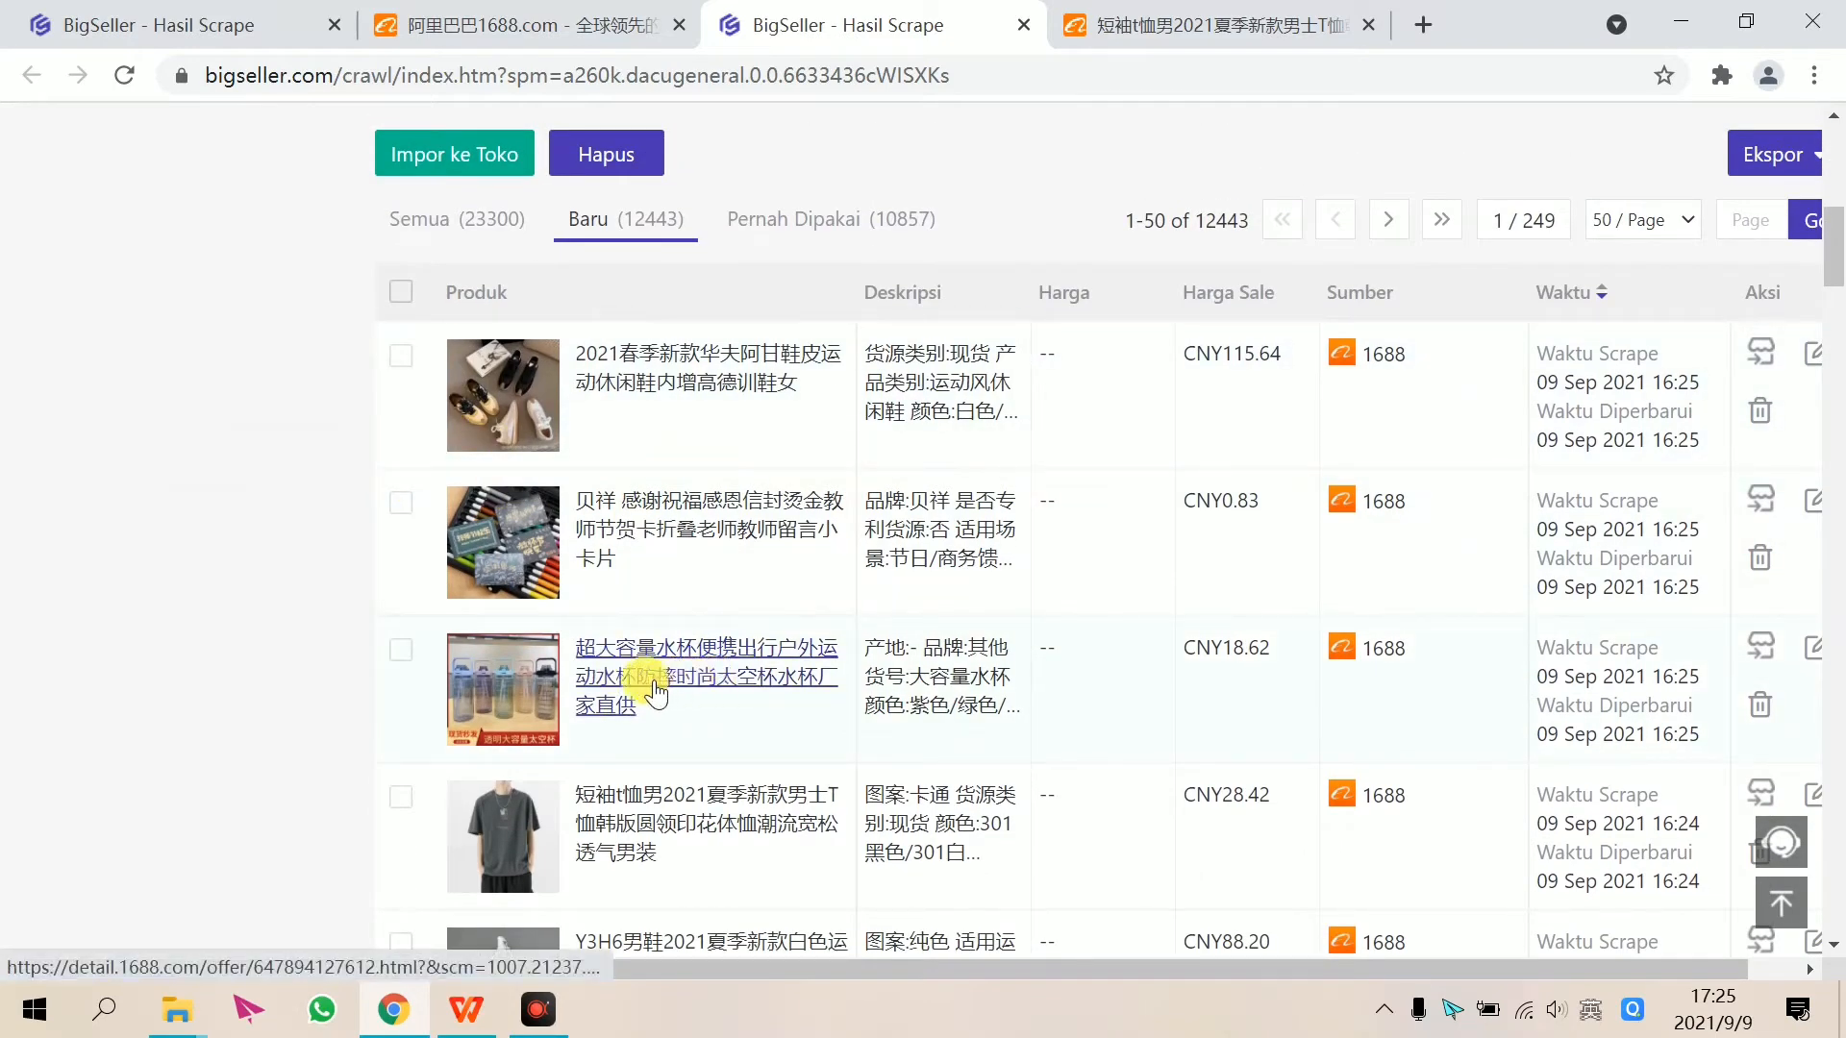
mouse_move(499, 379)
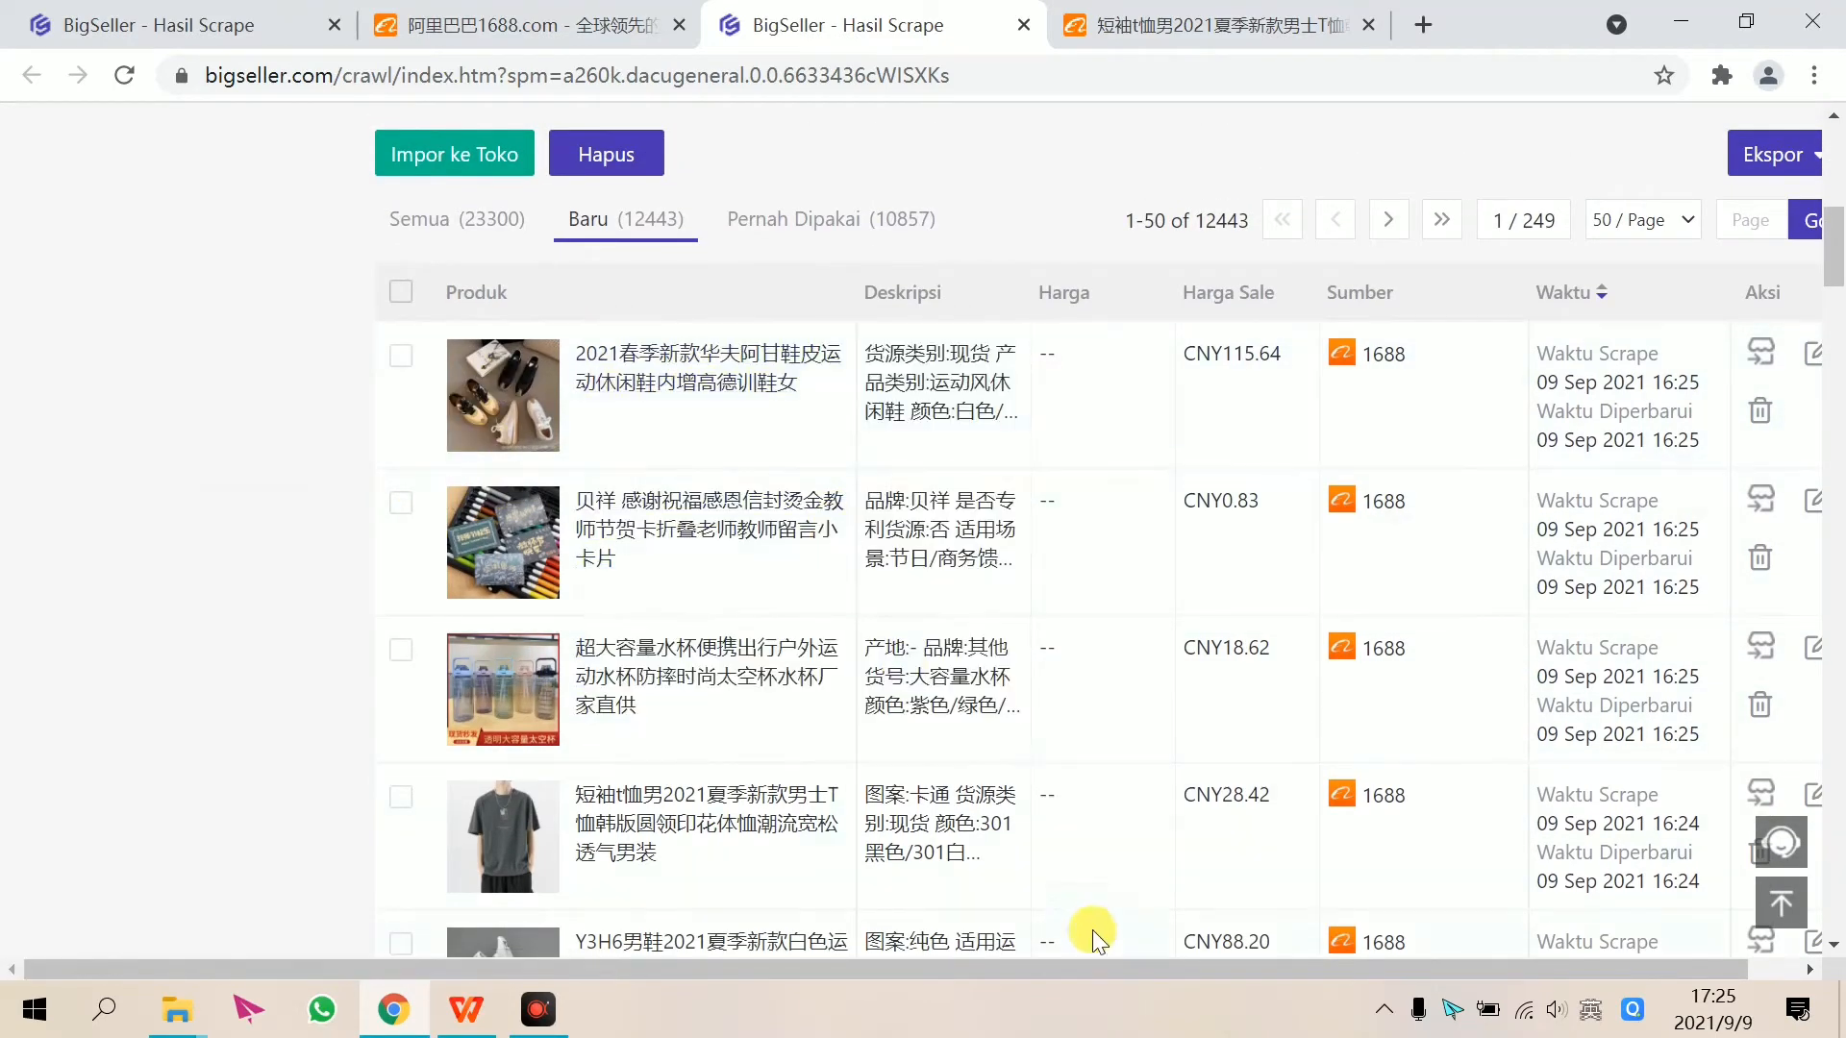
left_click_drag(1111, 963, 1179, 964)
scroll(610, 557, "up", 1)
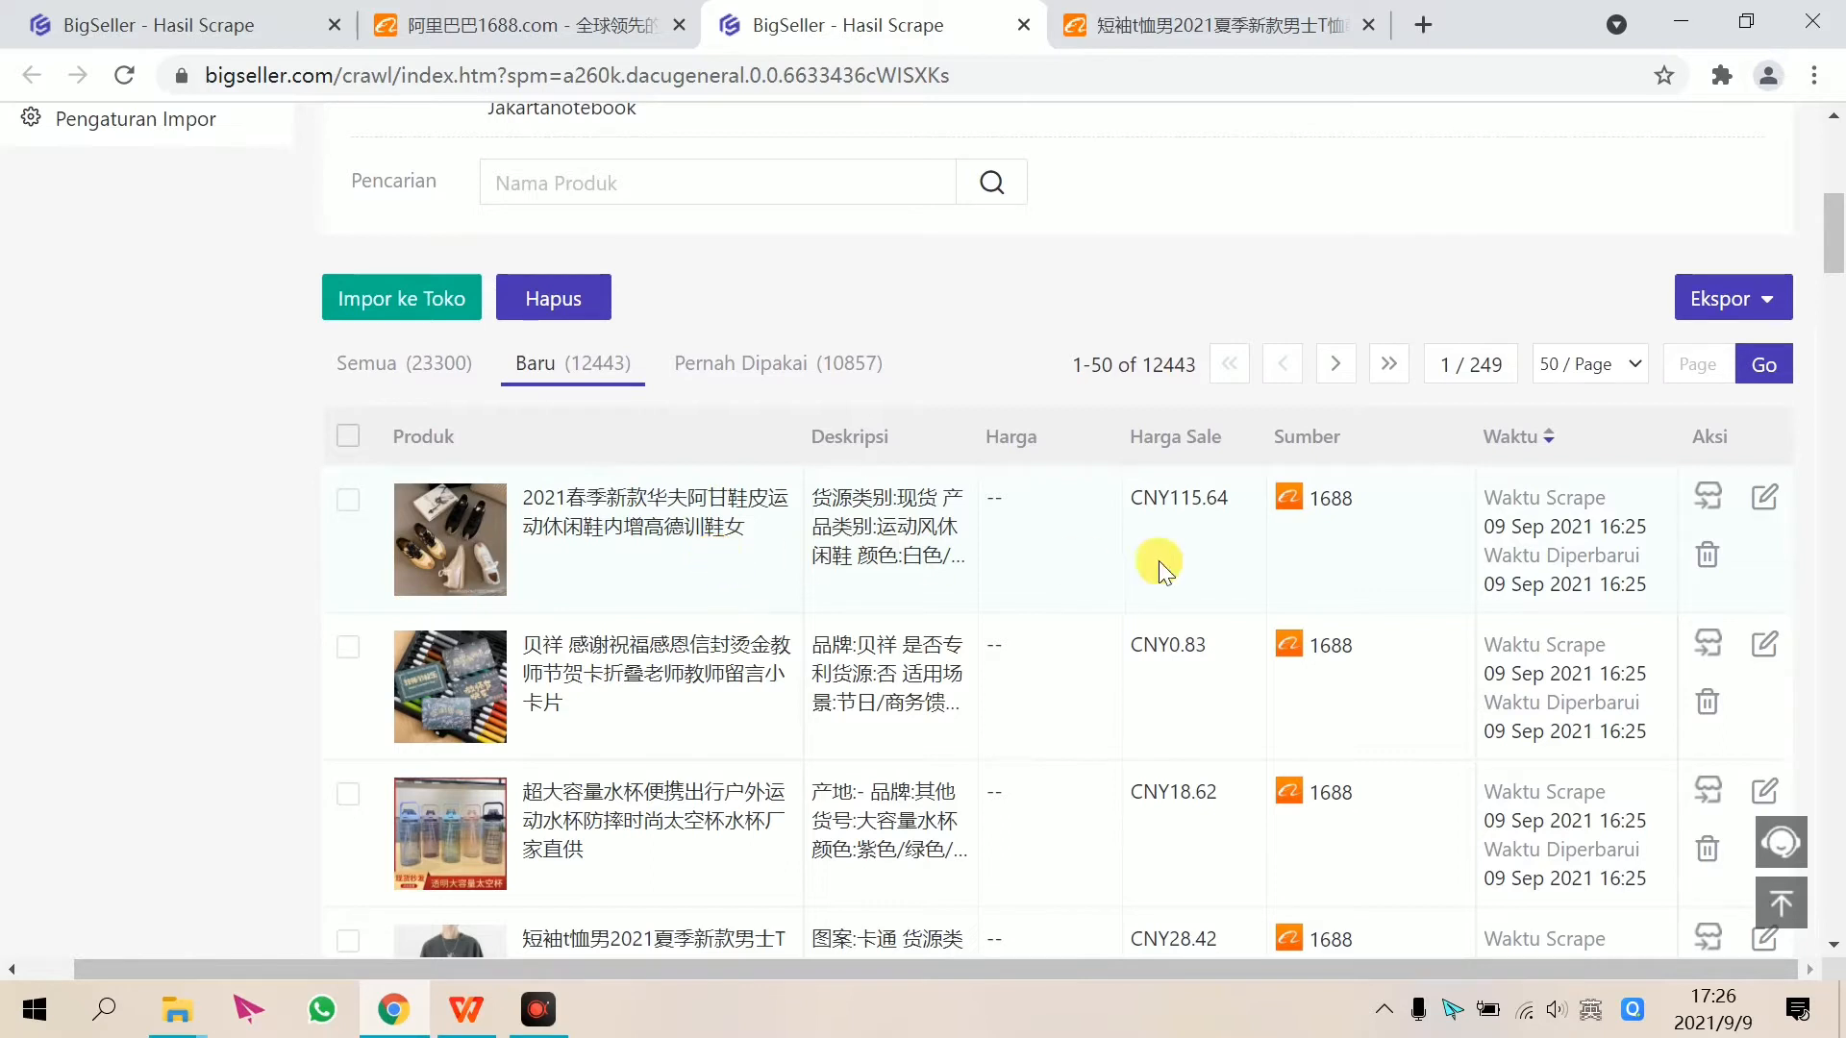
triple_click(733, 528)
left_click(644, 591)
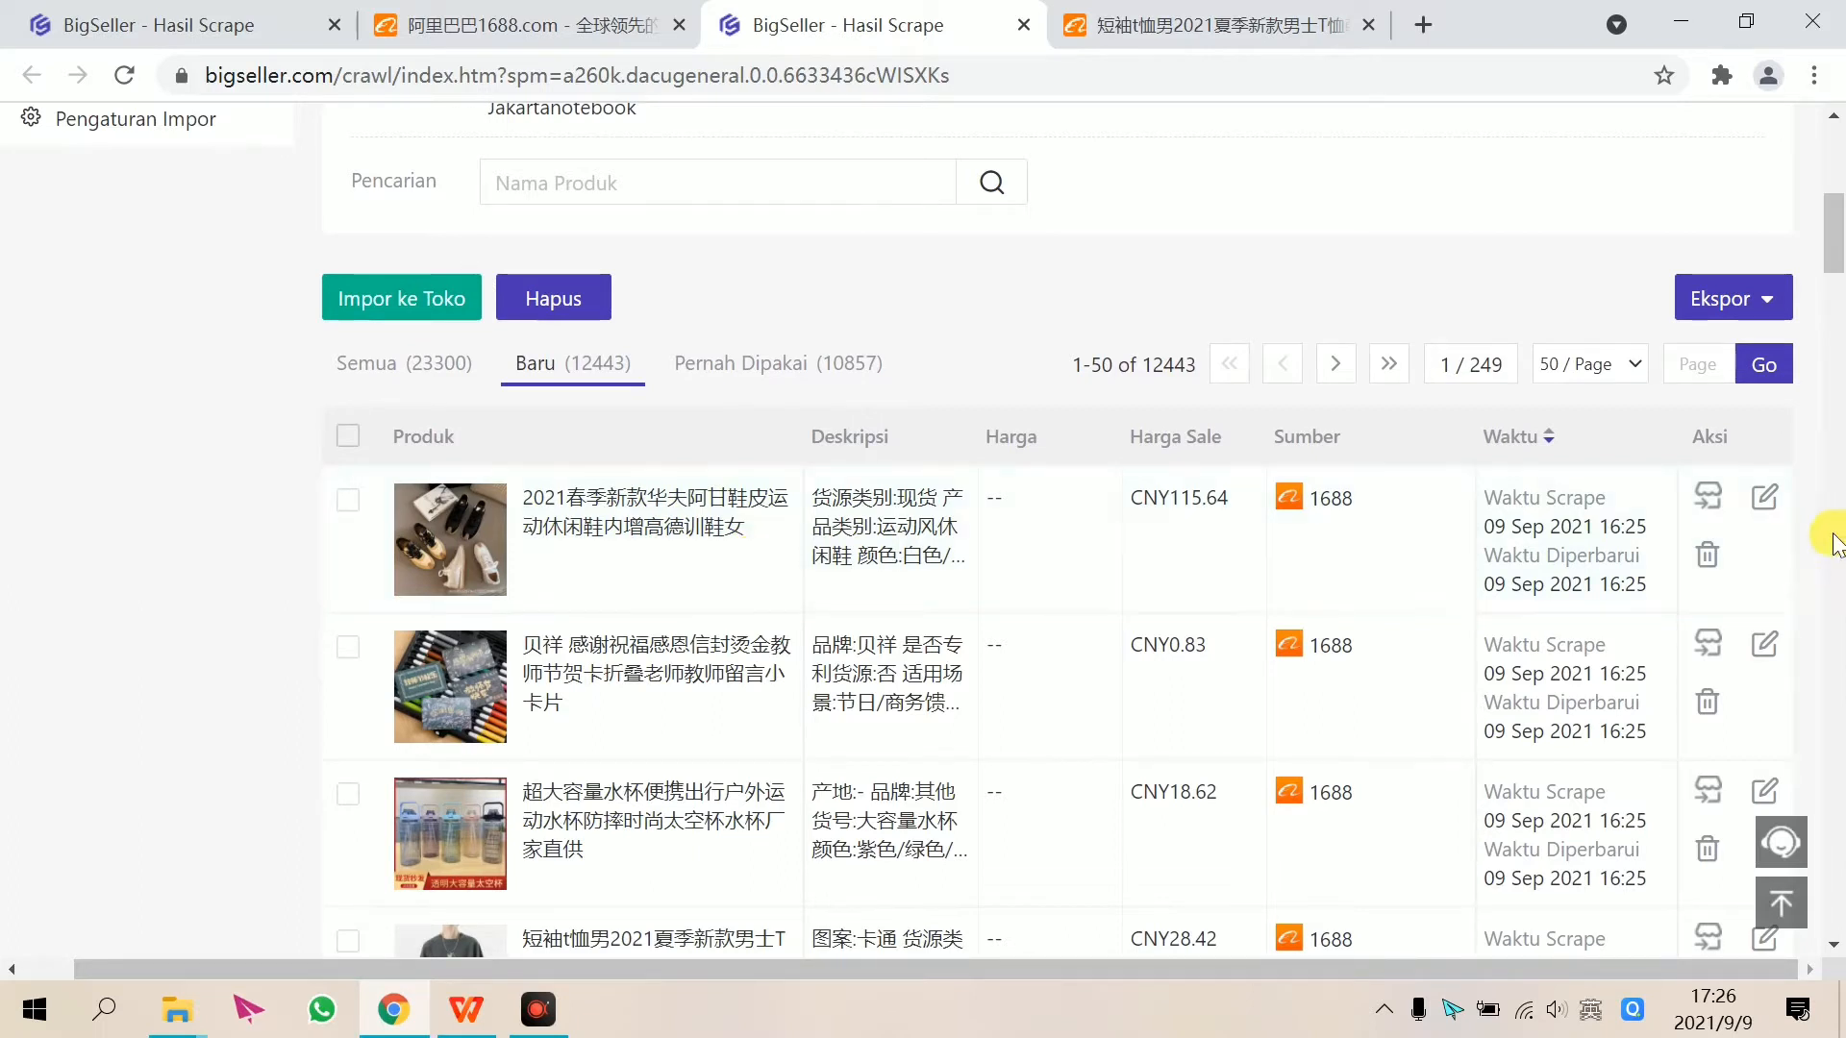
- Open the first scraped product, the 2021 spring sneakers, for editing and translate its information into Indonesia
left_click(1767, 507)
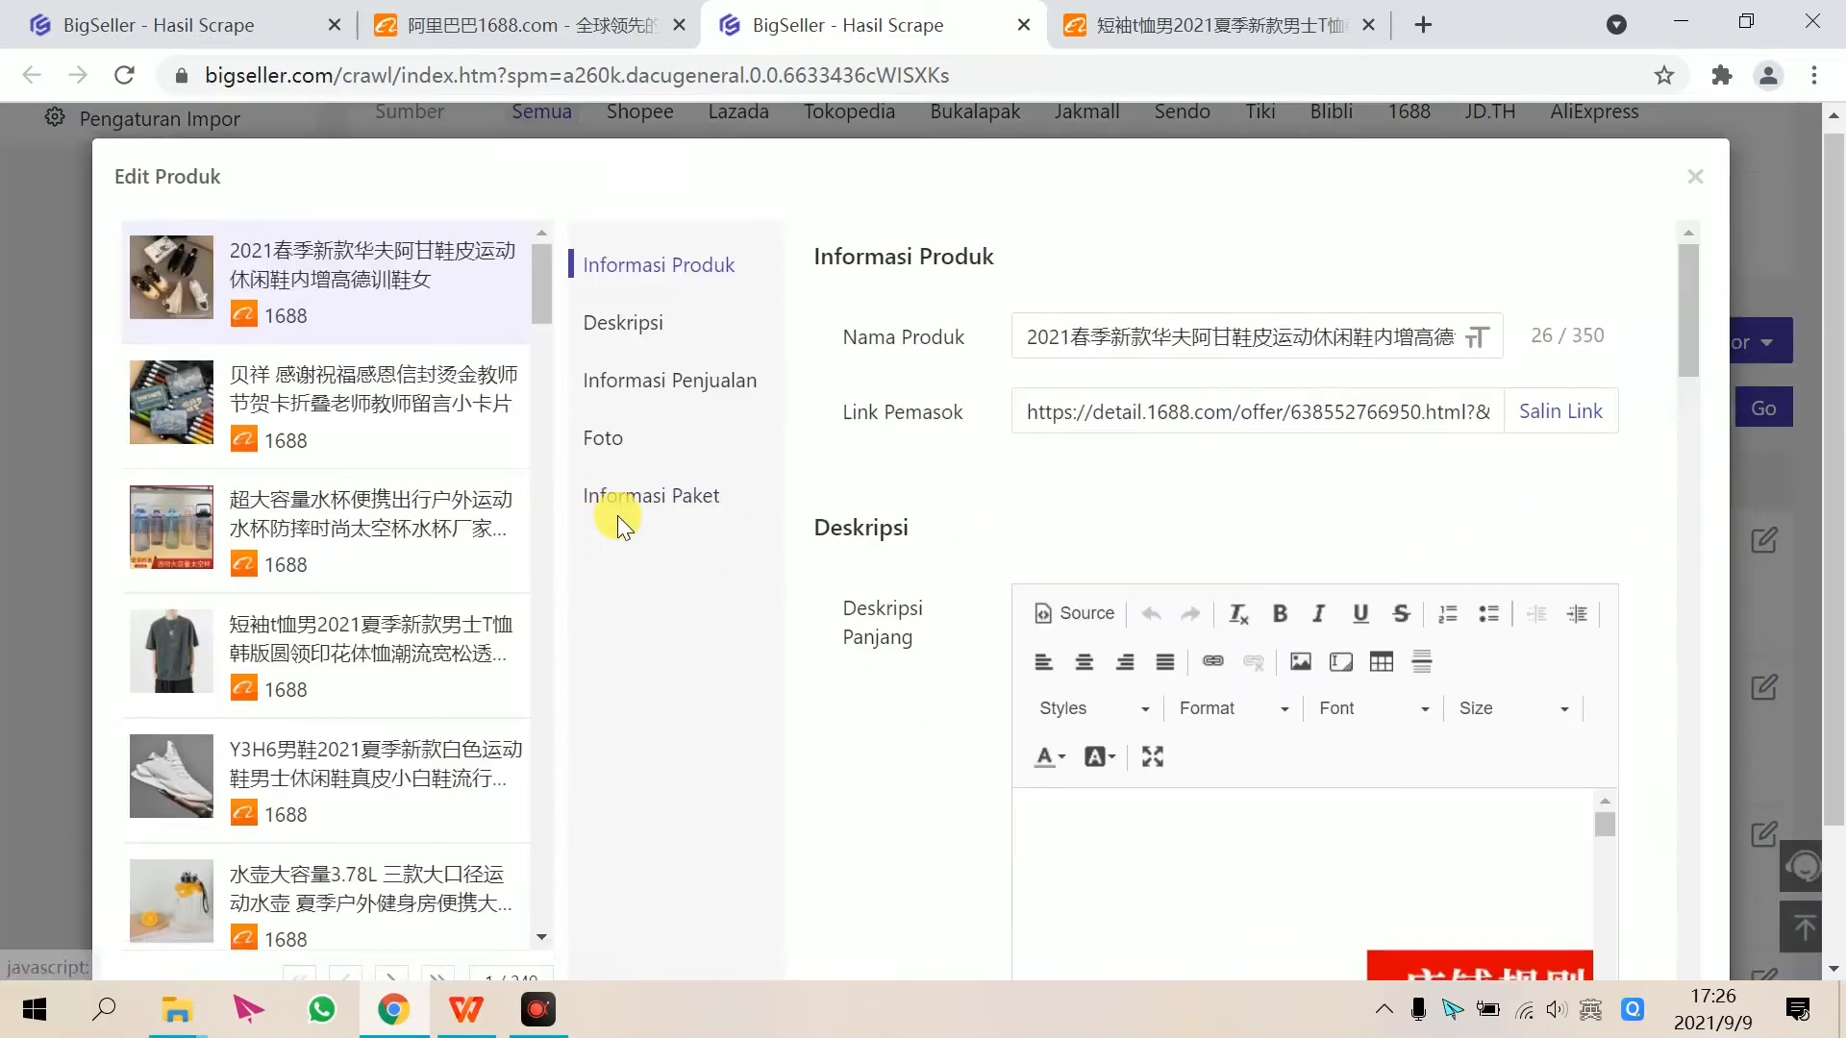
scroll(617, 515, "down", 2)
scroll(1635, 489, "down", 15)
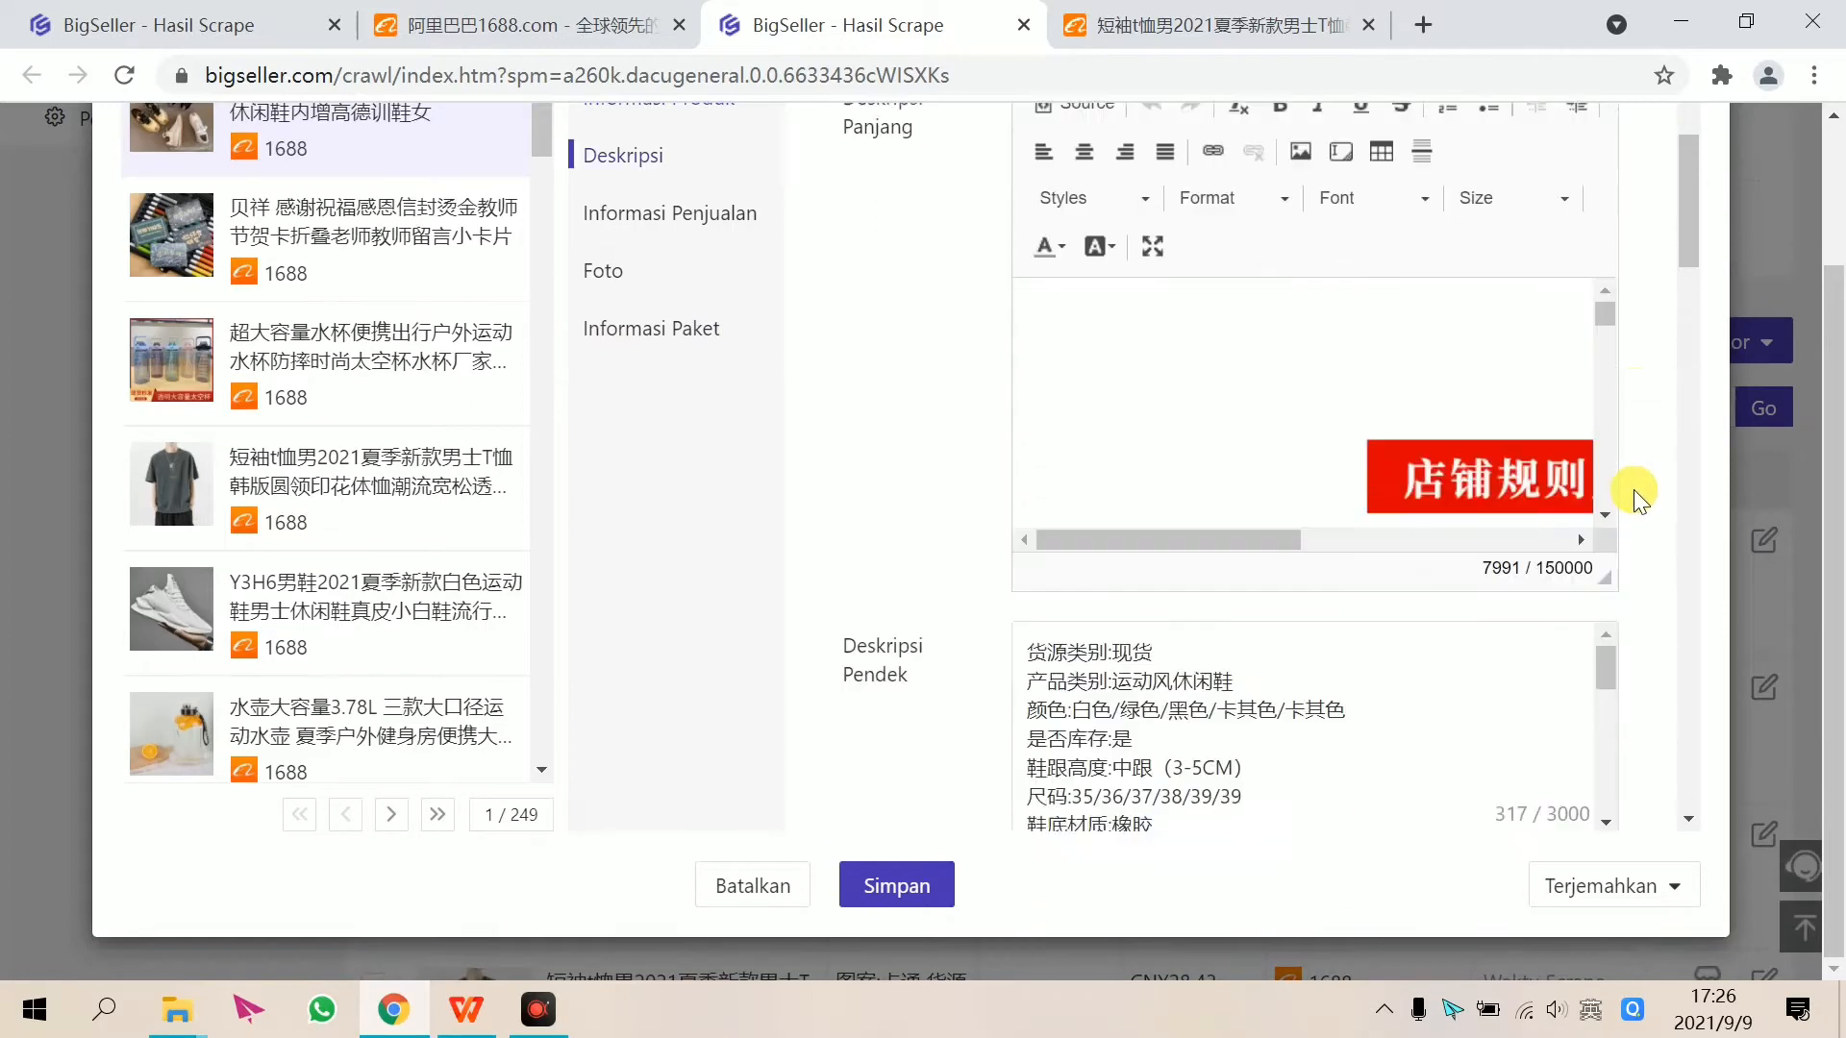
left_click(1615, 886)
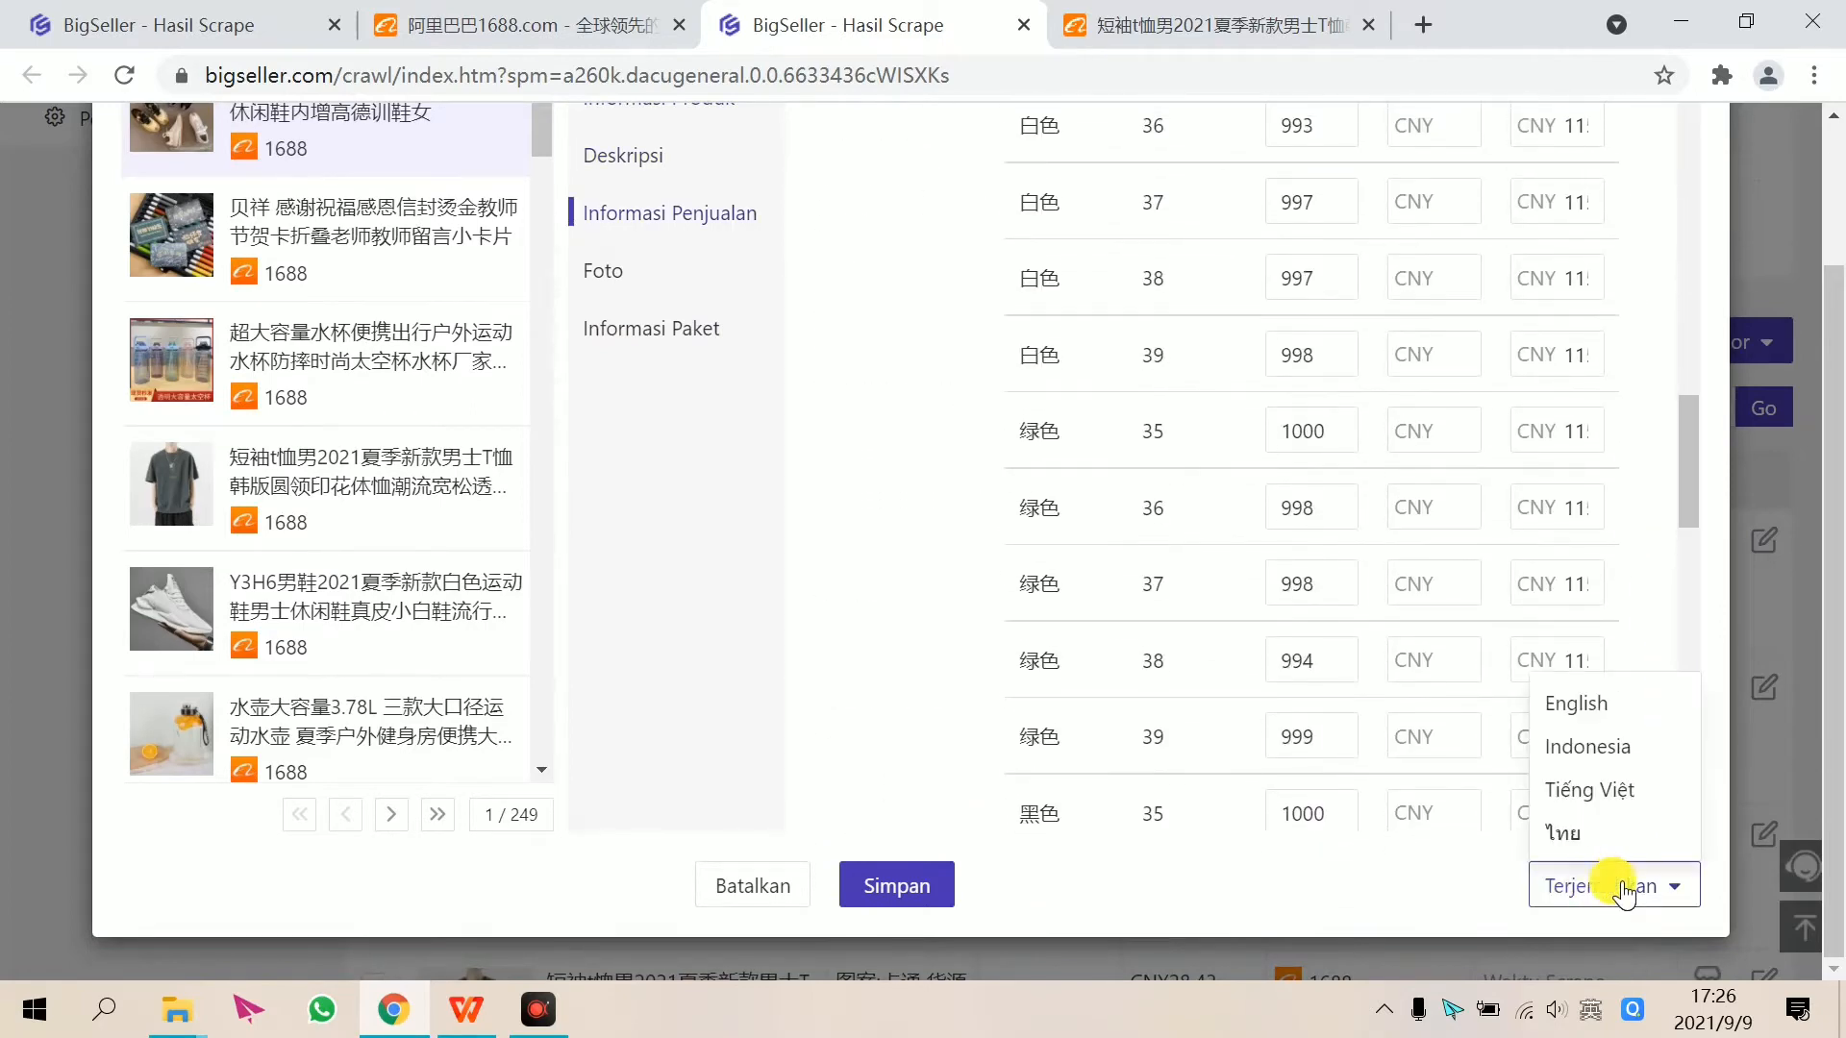
left_click(1631, 752)
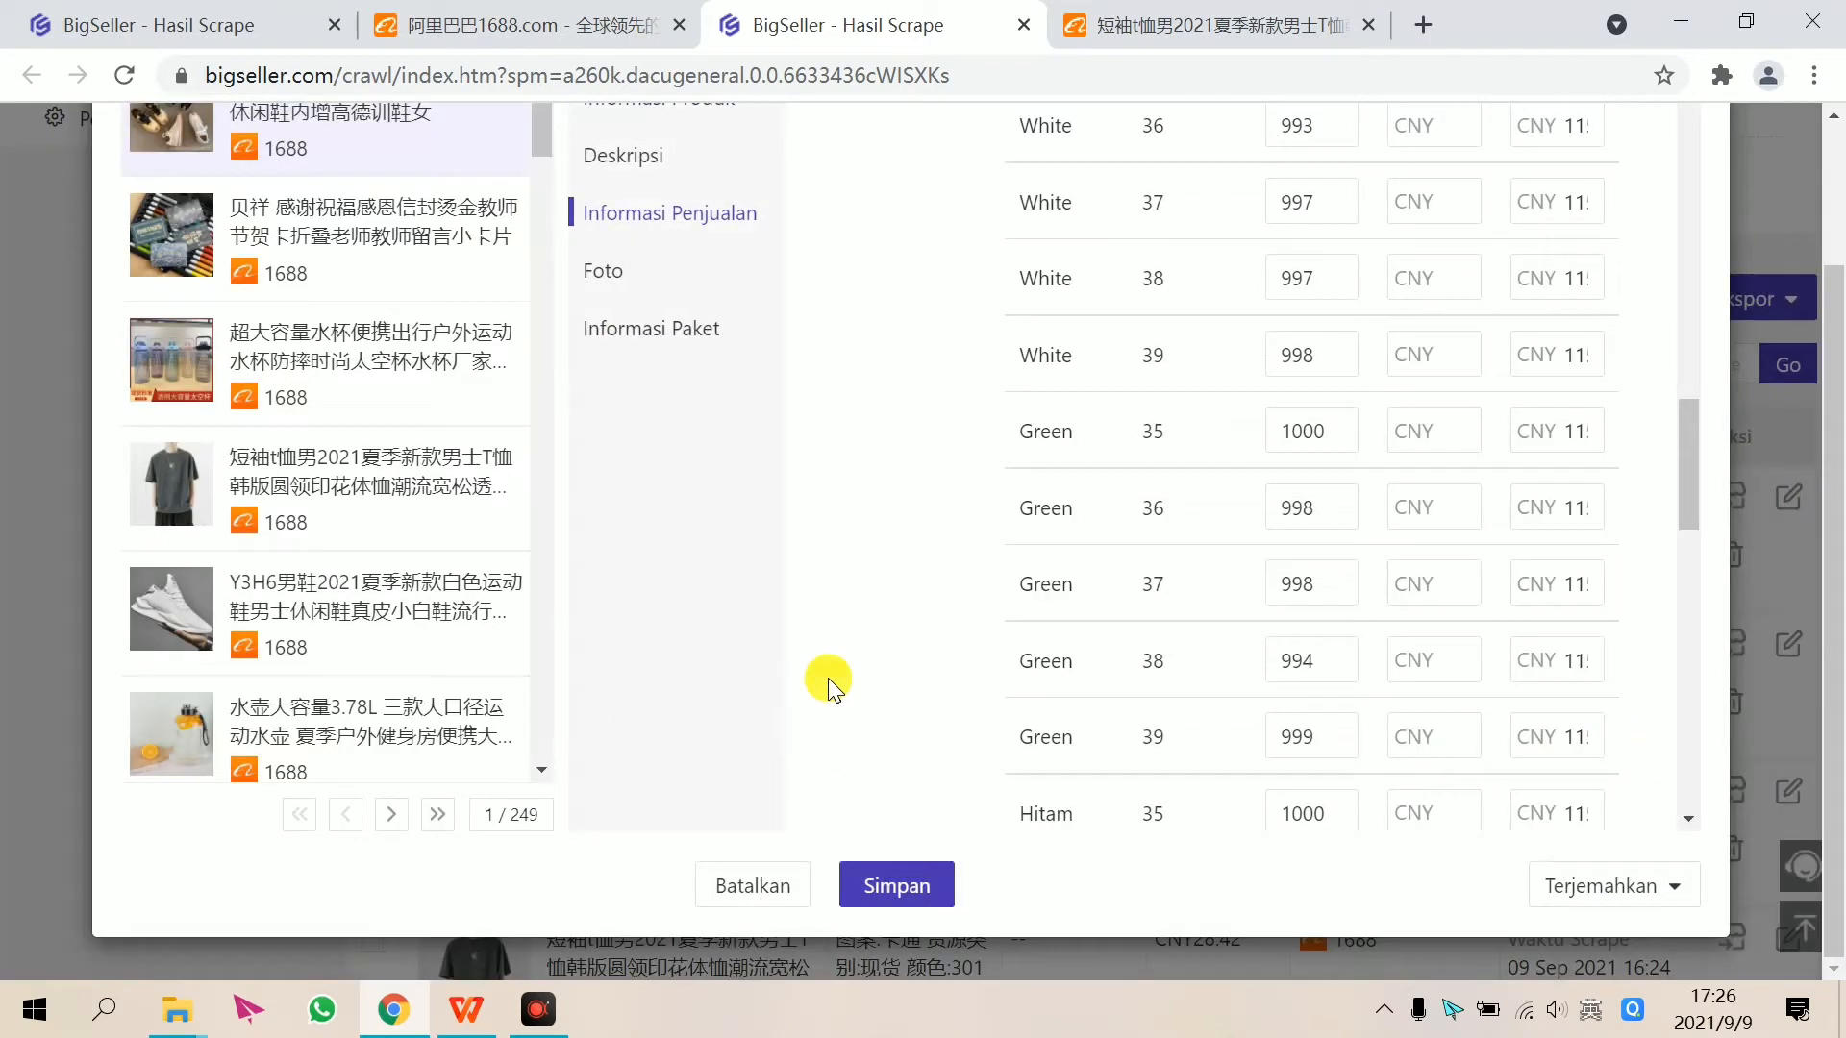
- Review the sneakers' translated short description and the text images inside the long description
scroll(877, 655, "up", 10)
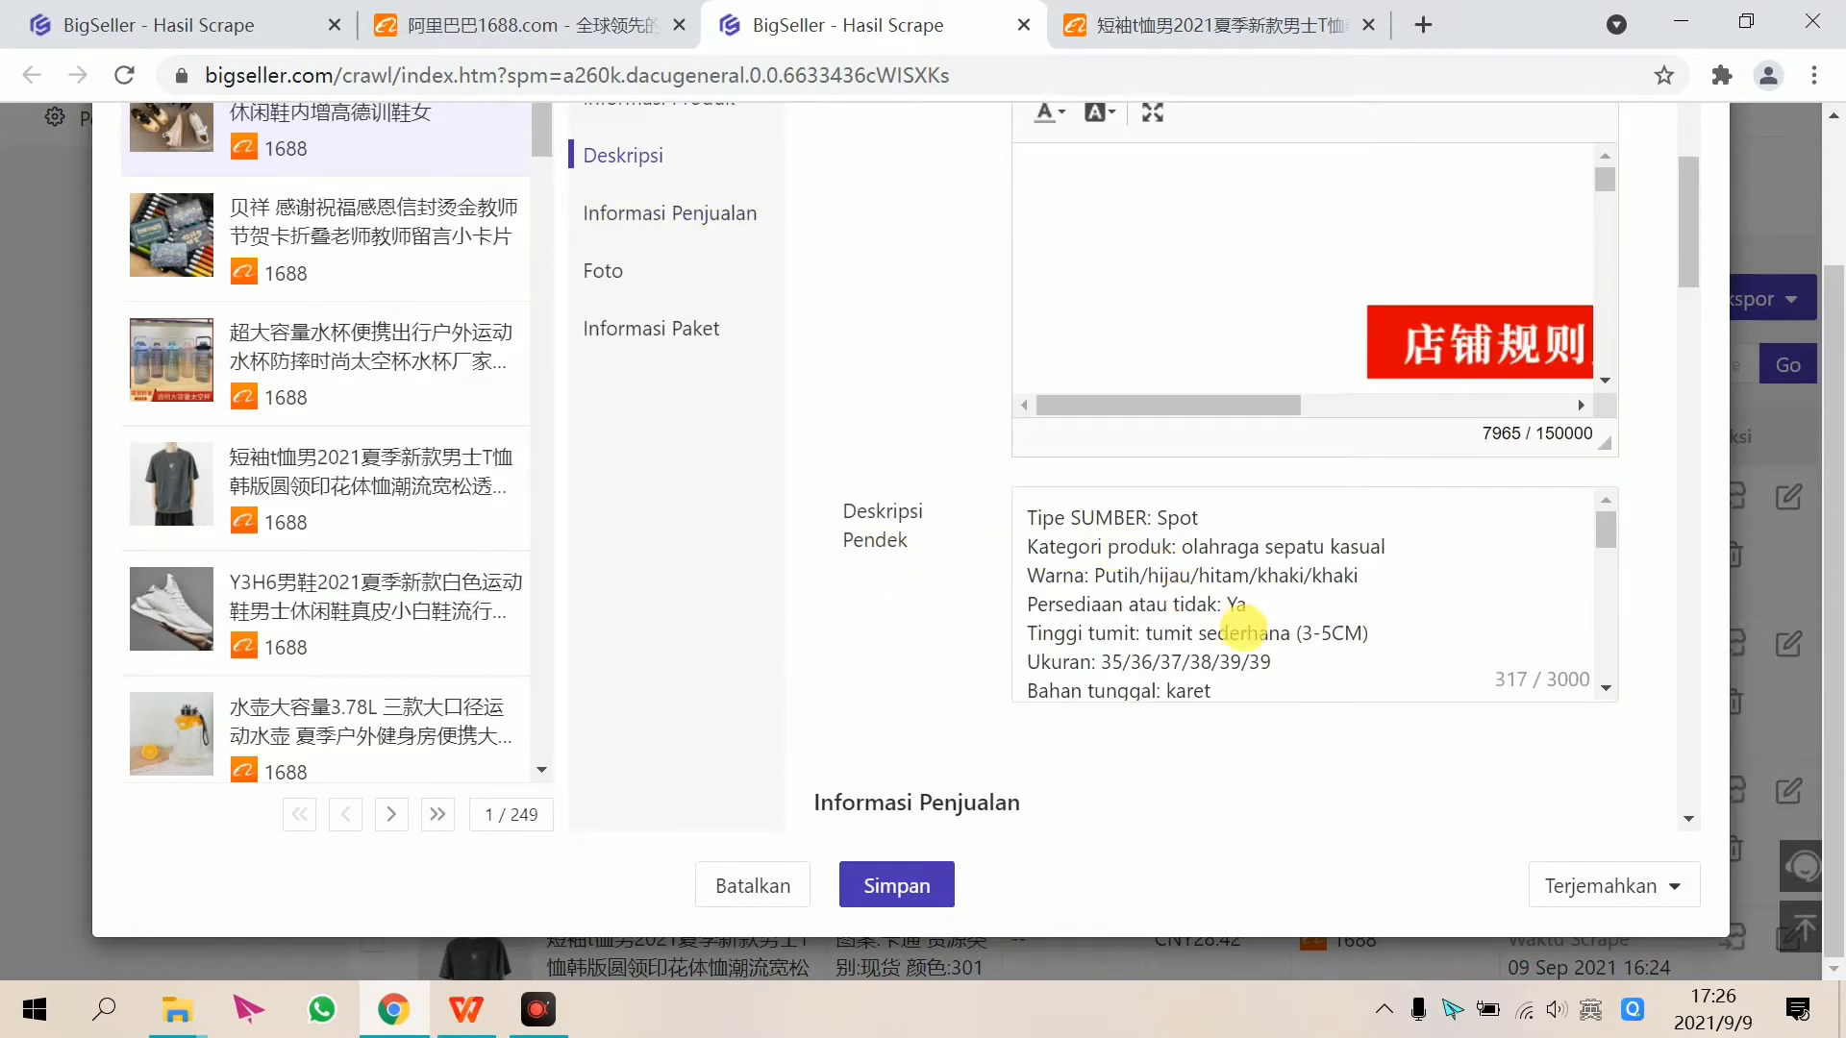
scroll(1241, 634, "down", 5)
scroll(1226, 634, "up", 3)
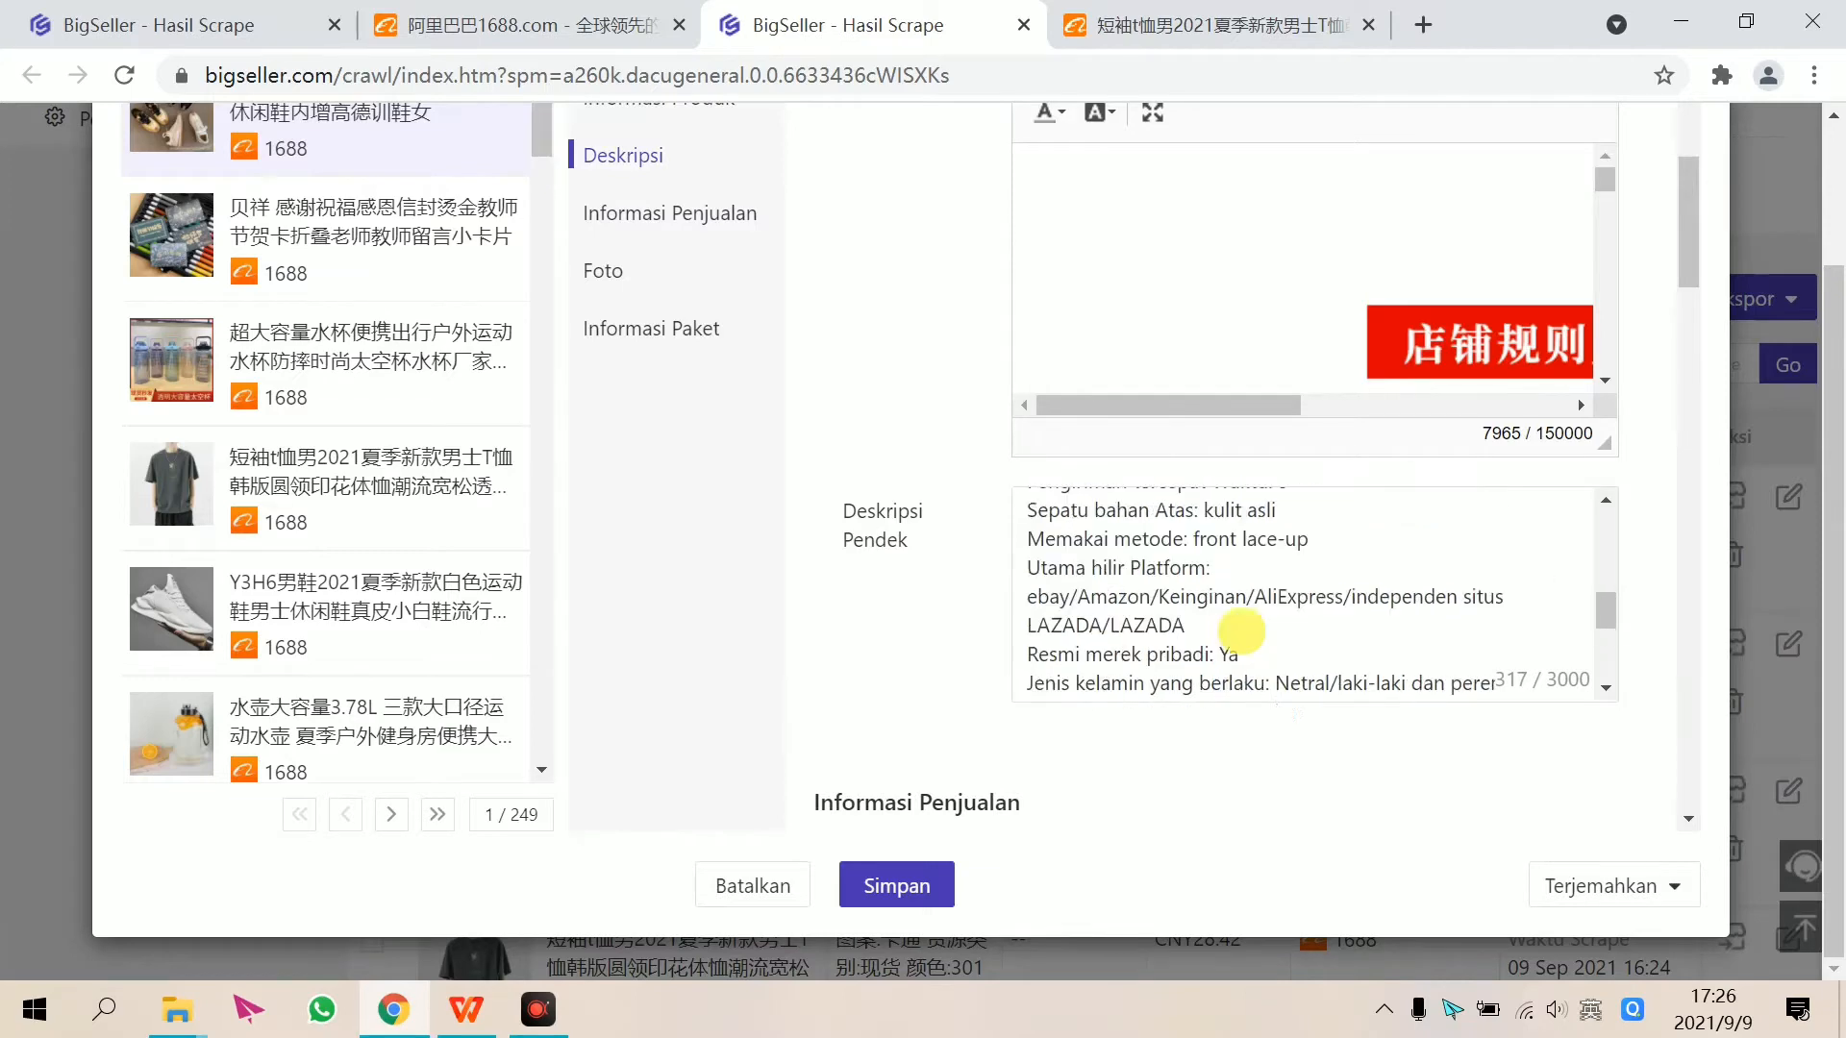
scroll(1225, 633, "up", 3)
scroll(1154, 620, "up", 2)
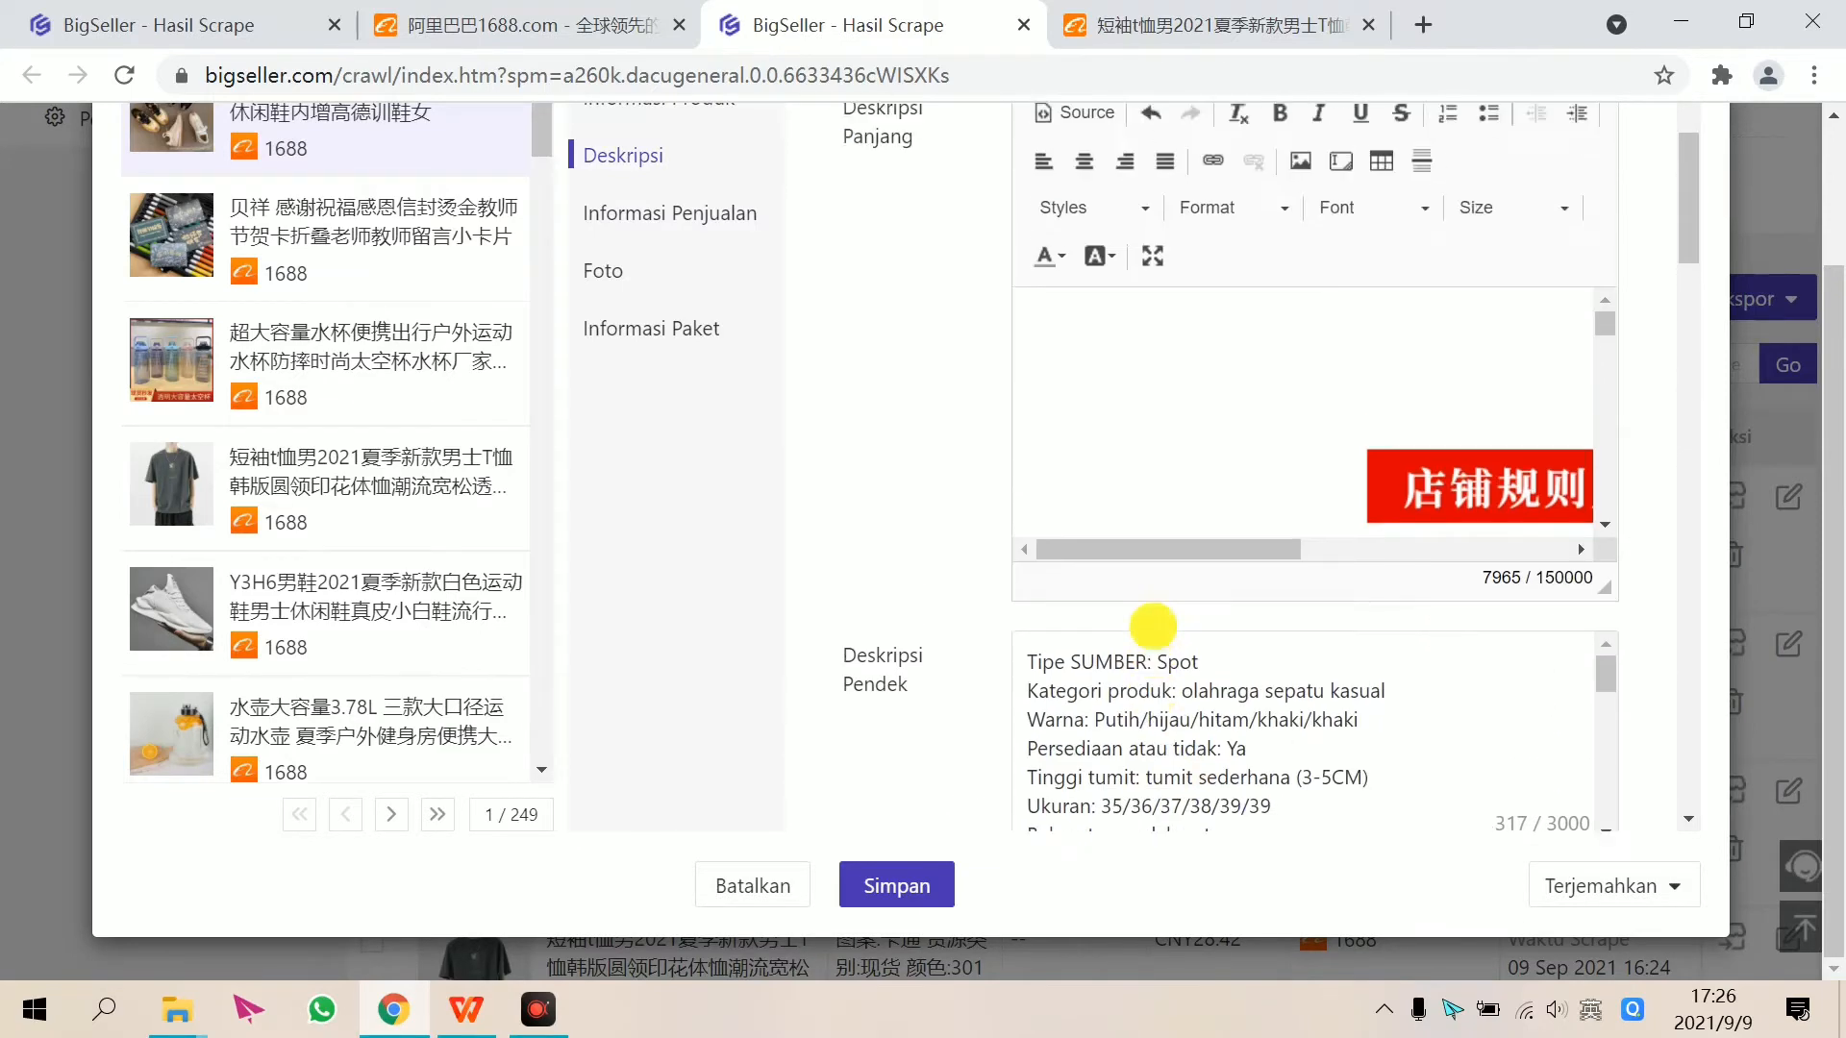
scroll(1265, 665, "up", 1)
scroll(1371, 567, "down", 4)
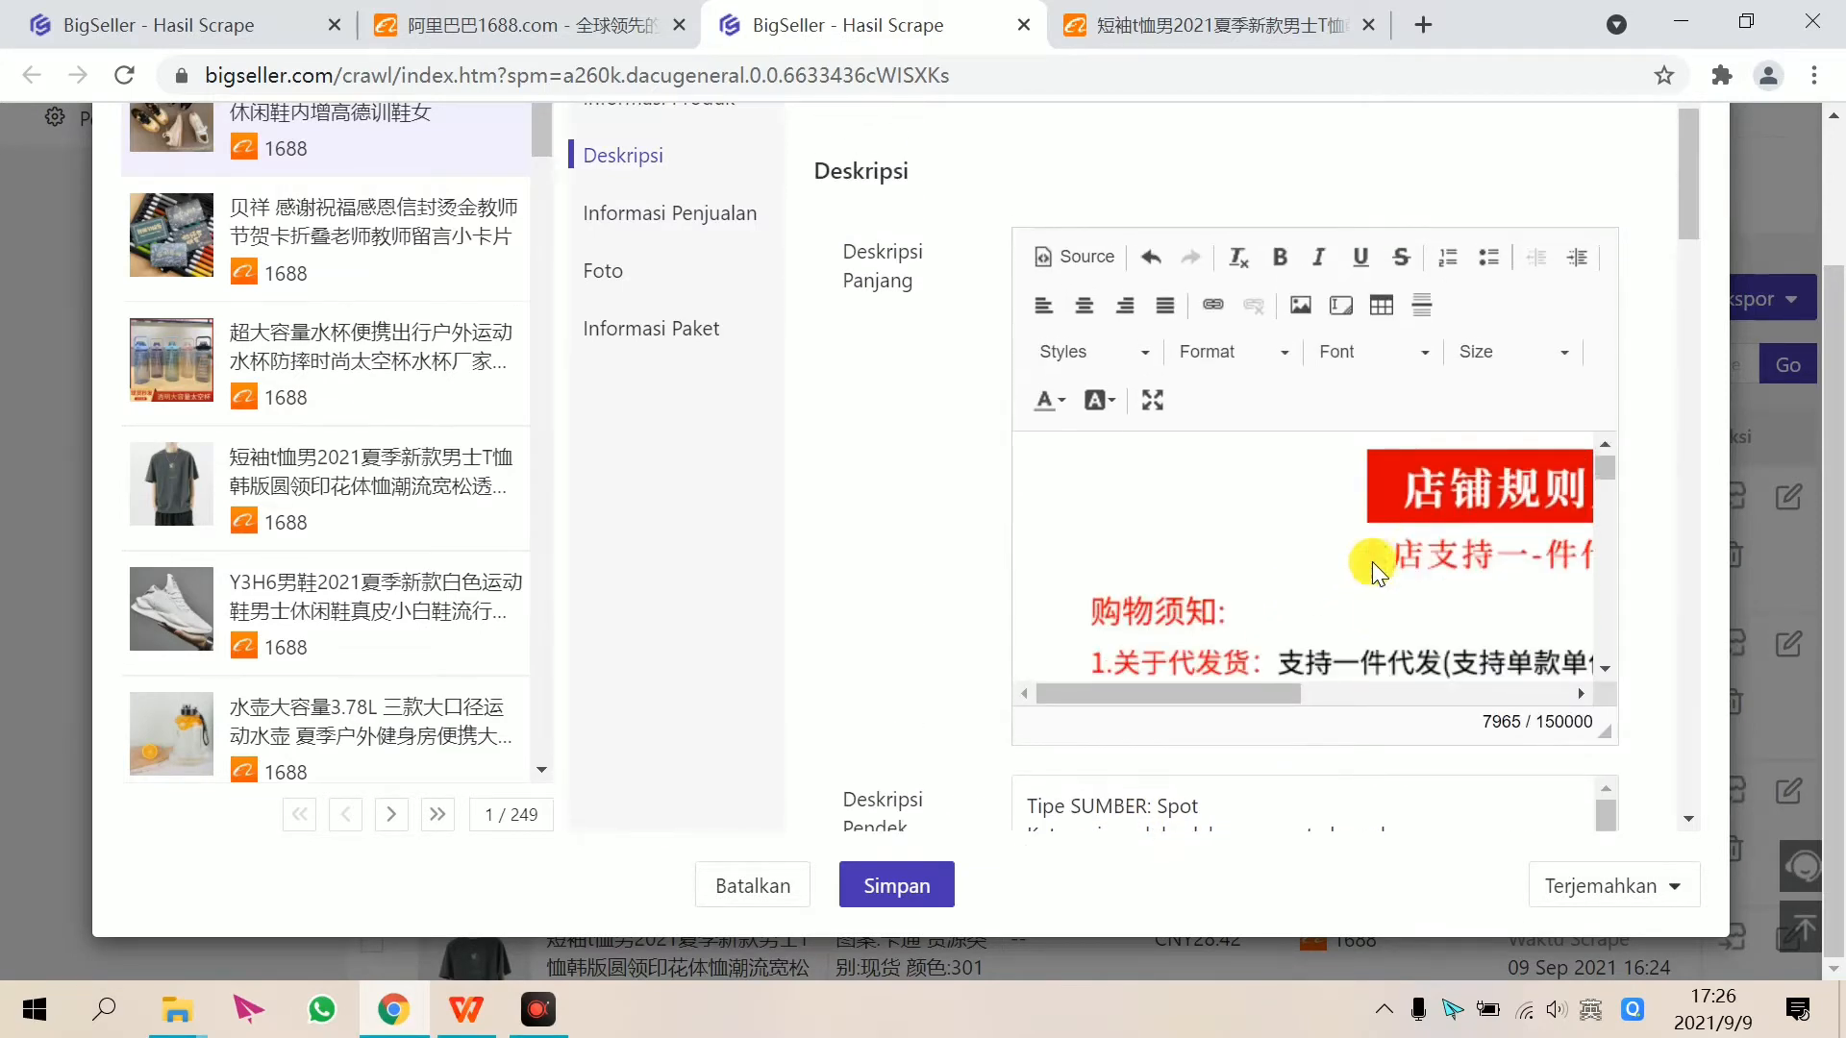
scroll(1364, 558, "down", 5)
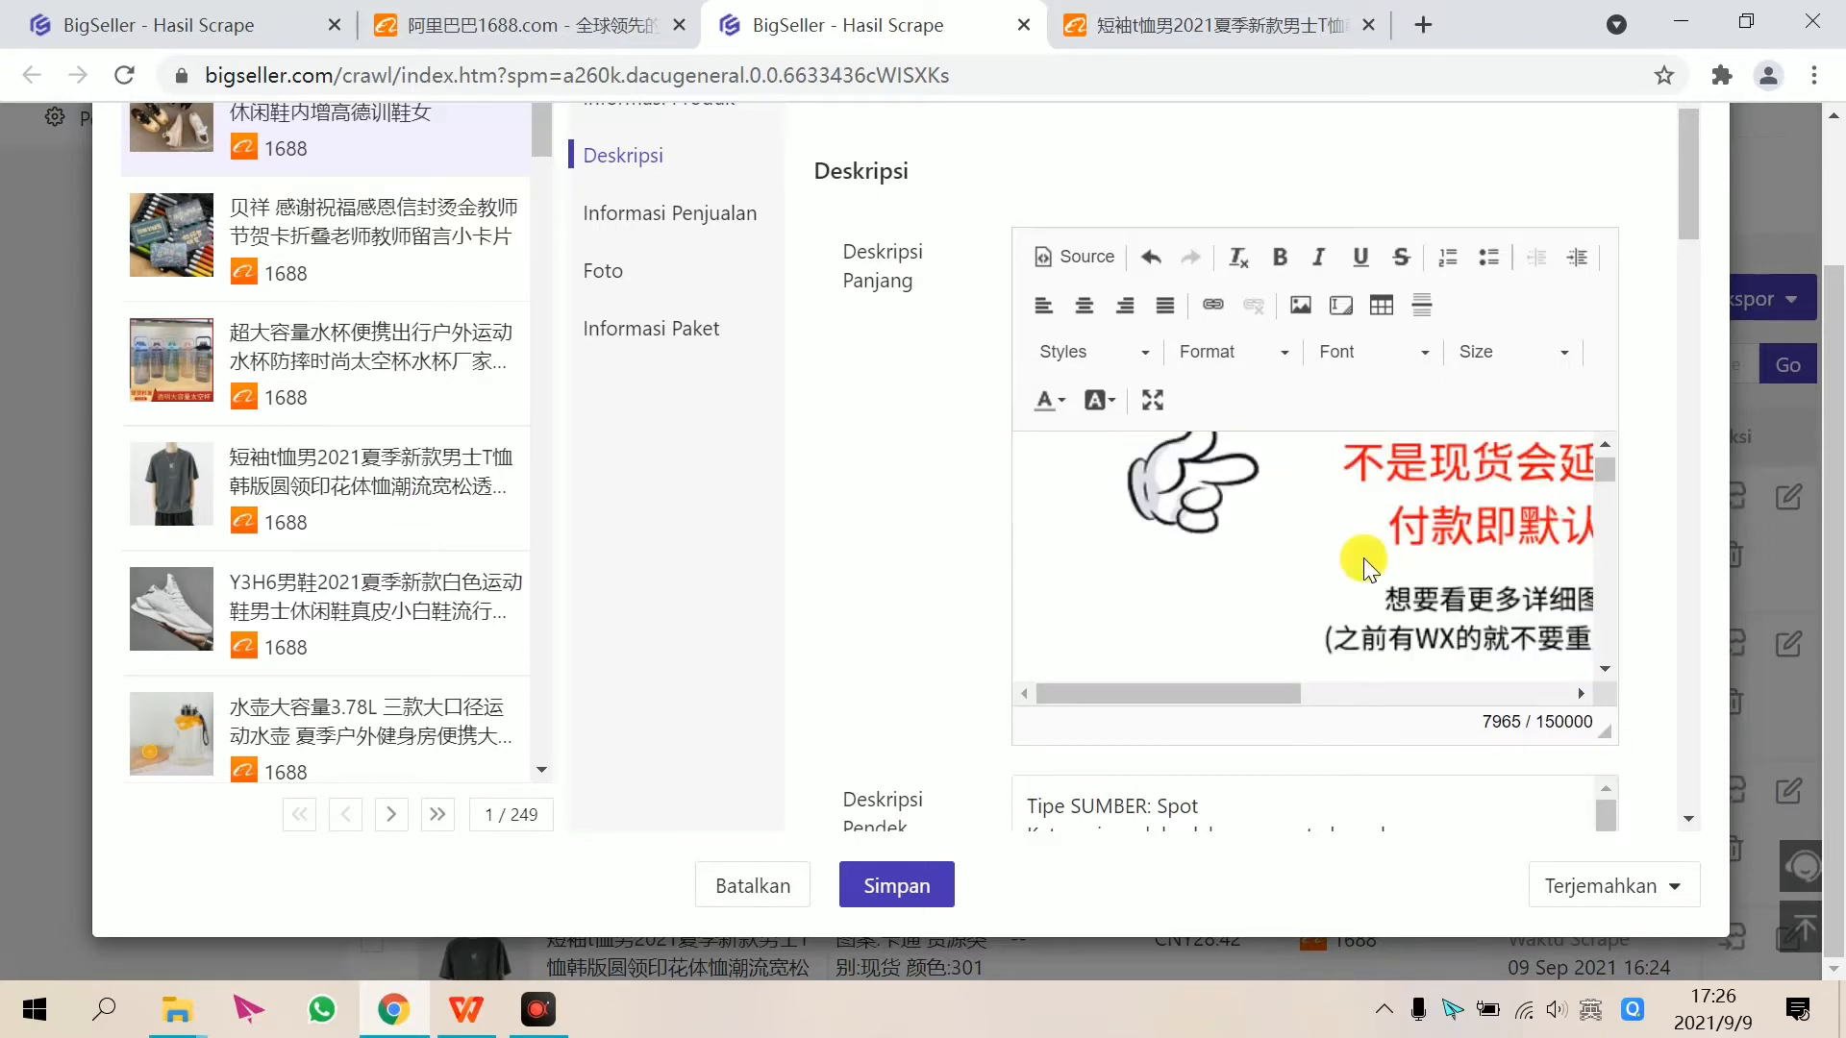
- Examine the text images in the sneakers' long description and the translated short description, and select the whole long description
scroll(1364, 558, "up", 4)
scroll(1353, 557, "up", 5)
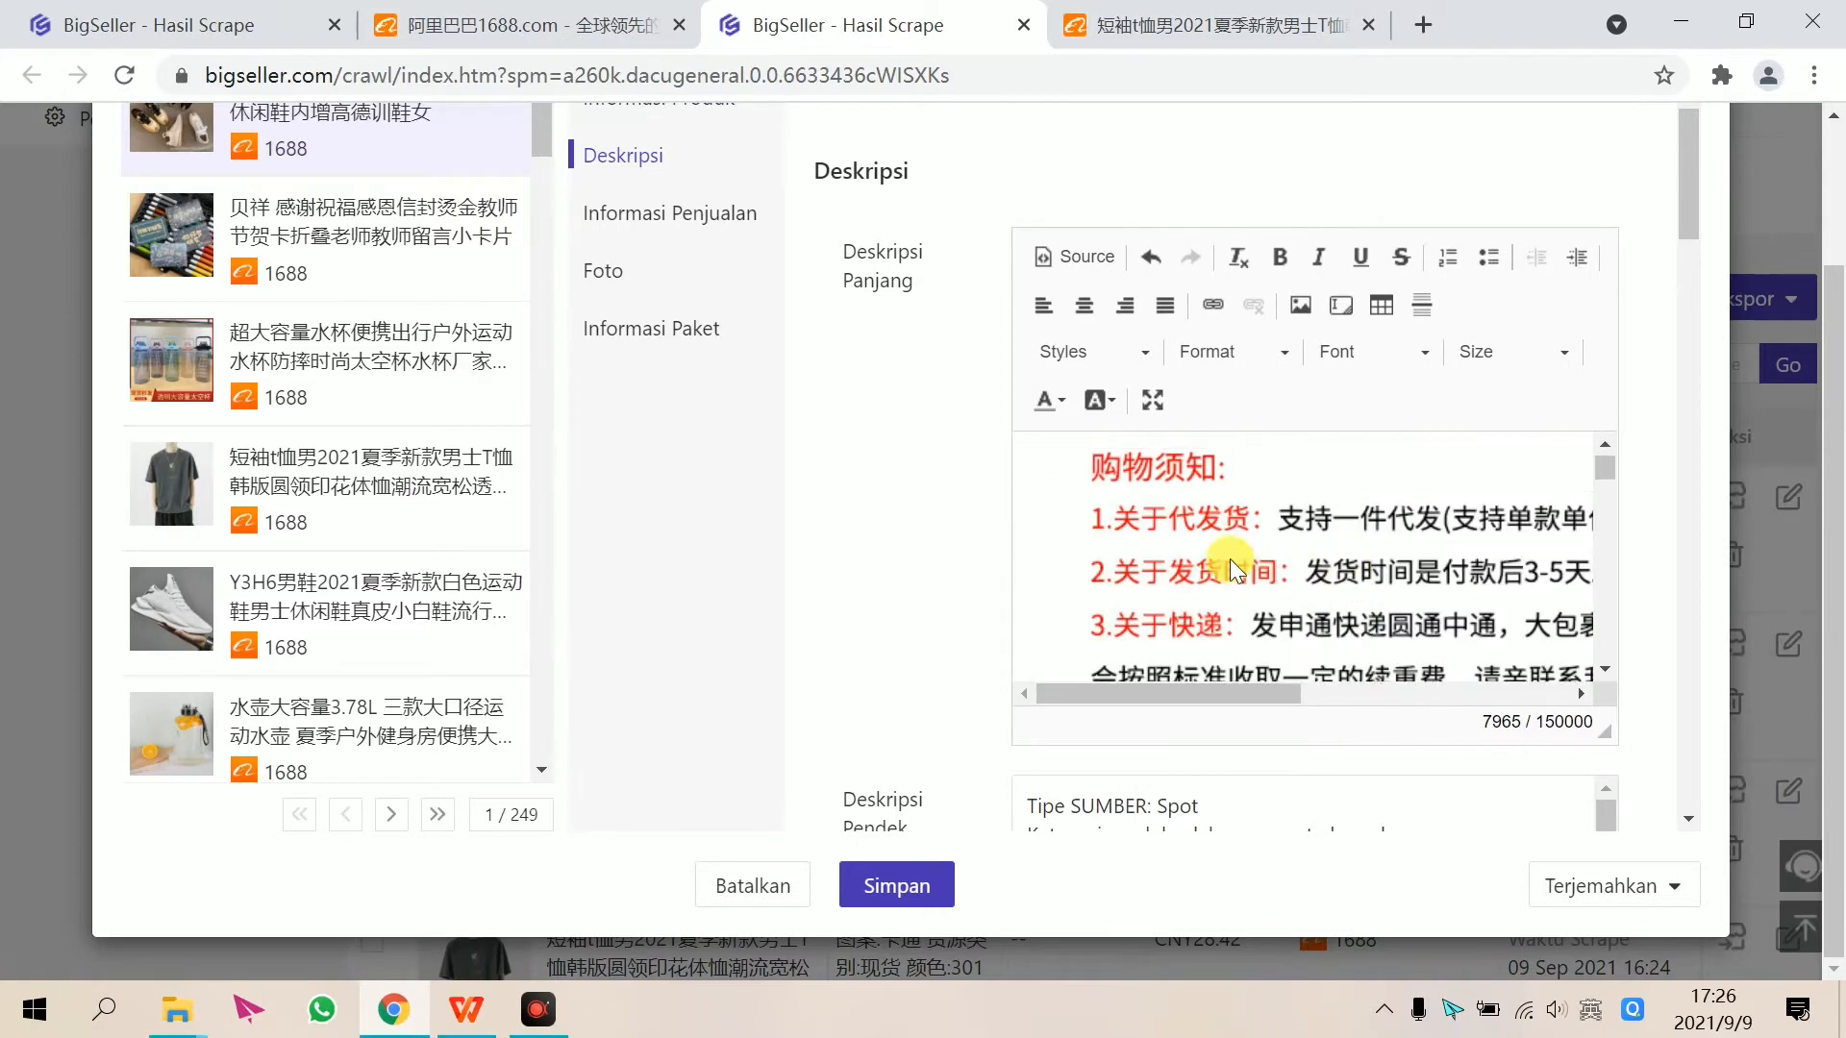
scroll(1223, 596, "down", 5)
scroll(1221, 643, "down", 3)
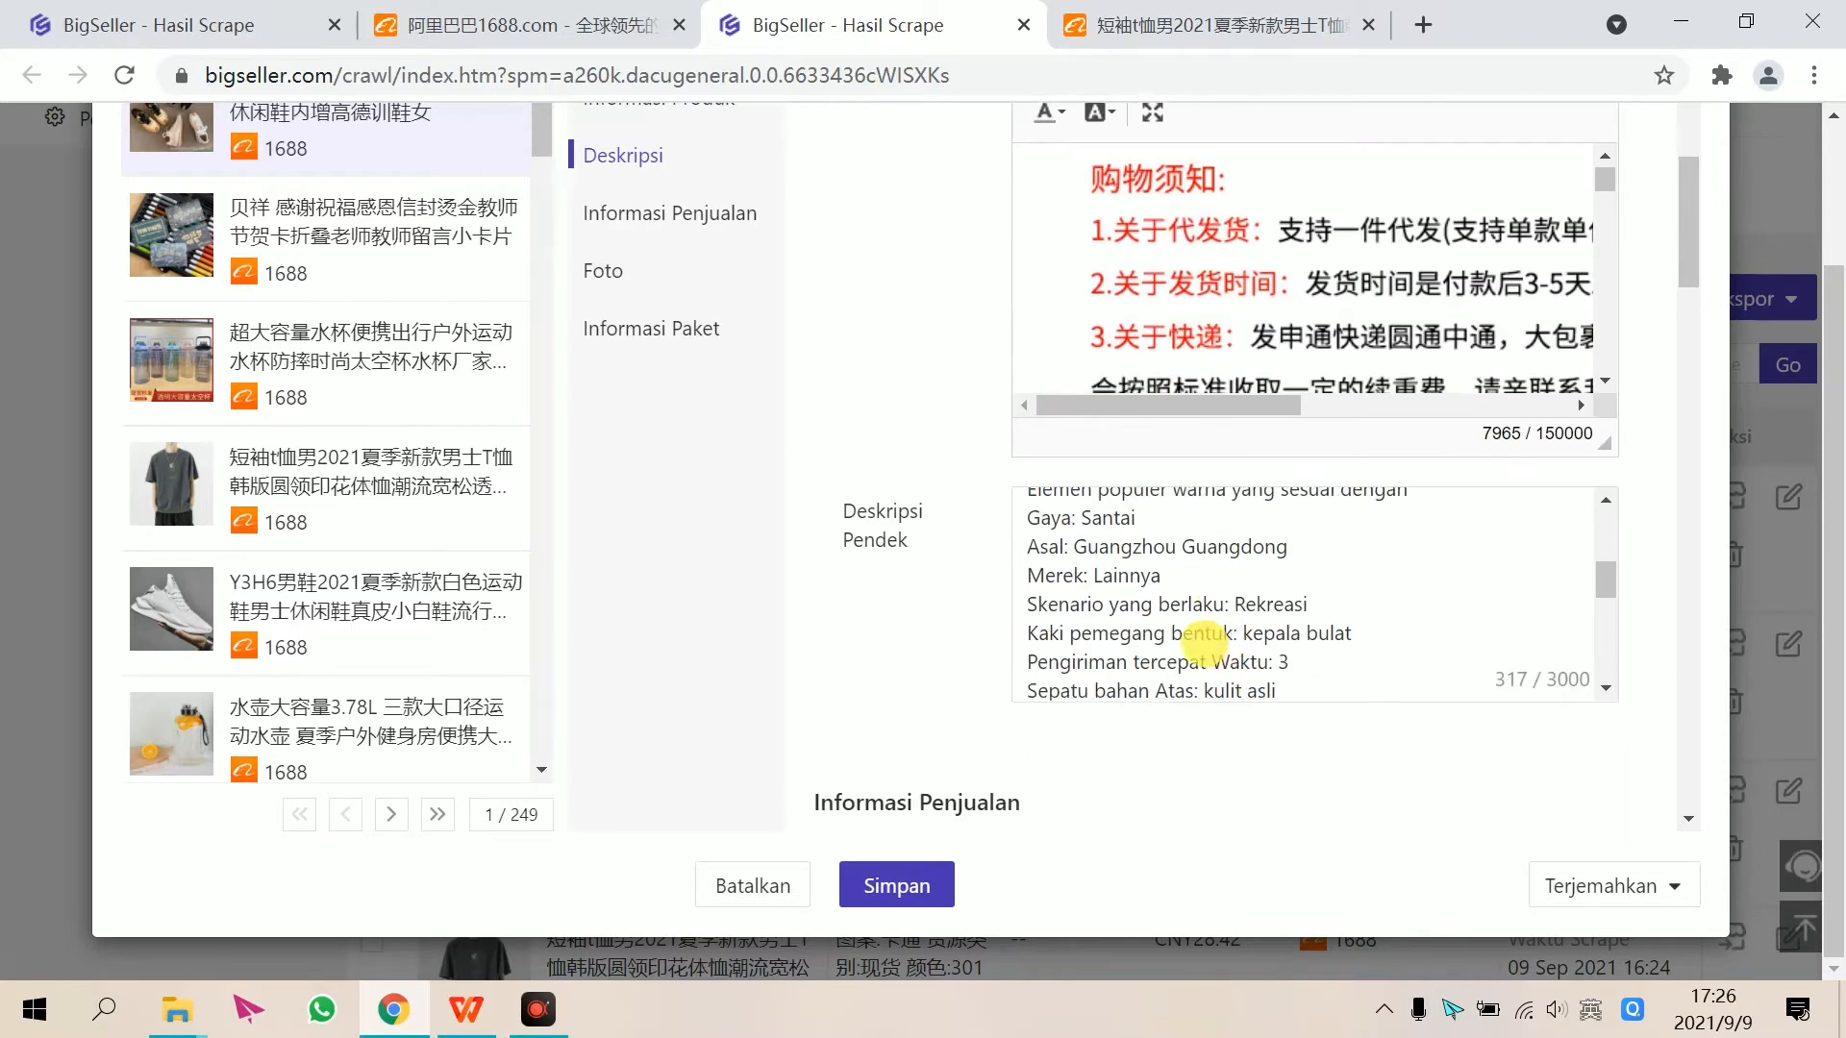
scroll(1202, 639, "up", 7)
key("ctrl+a")
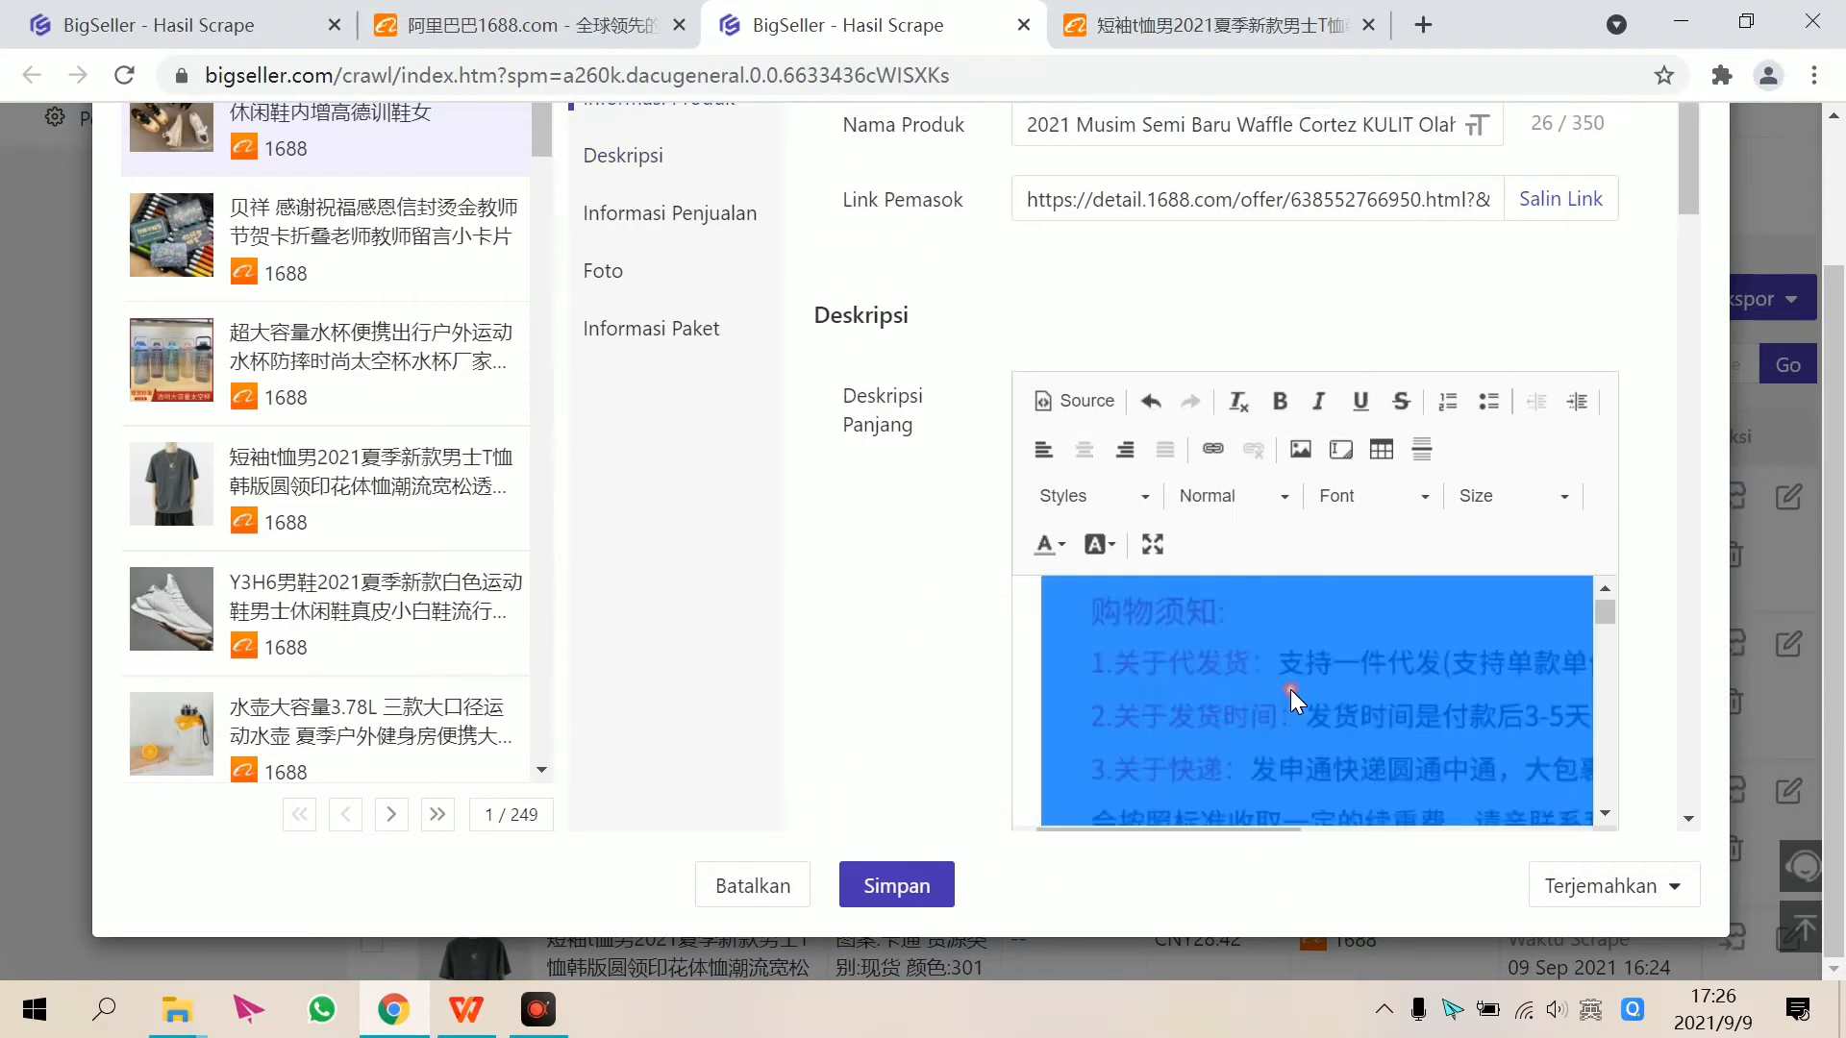
scroll(1290, 689, "down", 5)
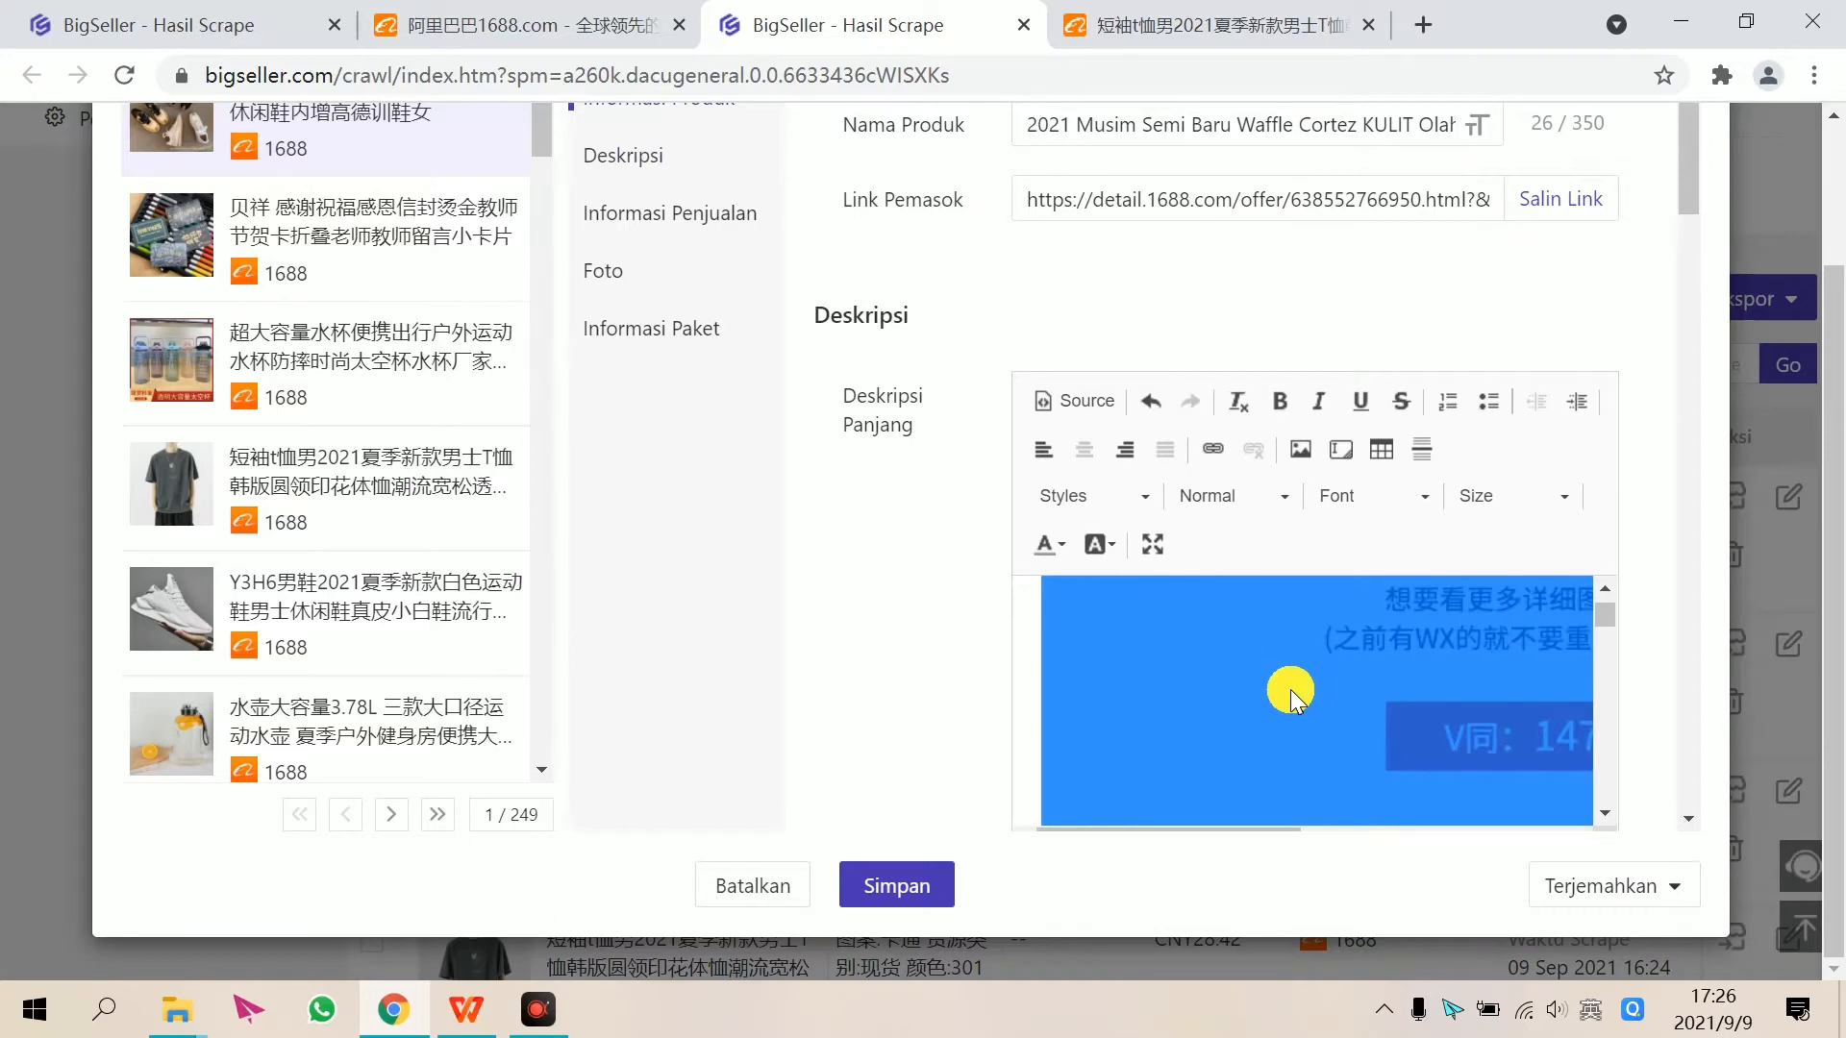
scroll(1290, 689, "down", 2)
scroll(1290, 689, "up", 1)
scroll(956, 685, "up", 1)
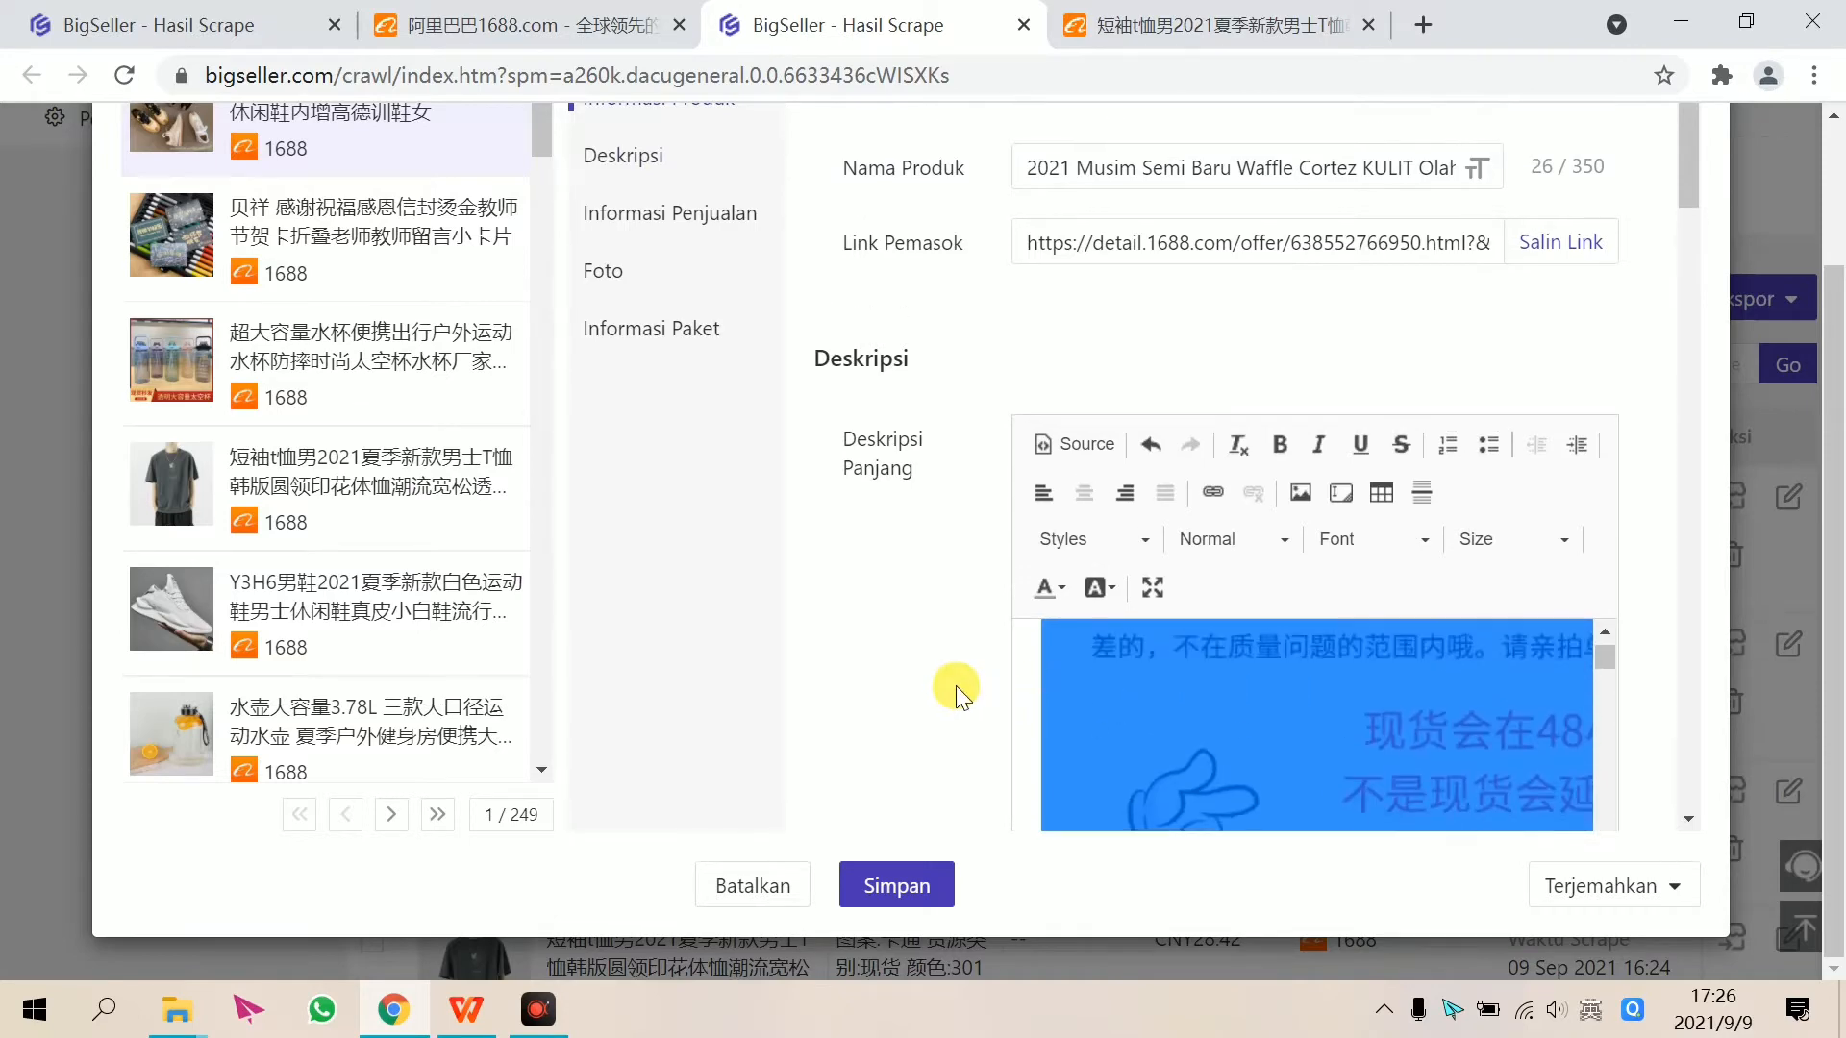
- Try to save the sneakers and bulk-set the Harga of all their variations to CNY 10000
scroll(955, 685, "down", 15)
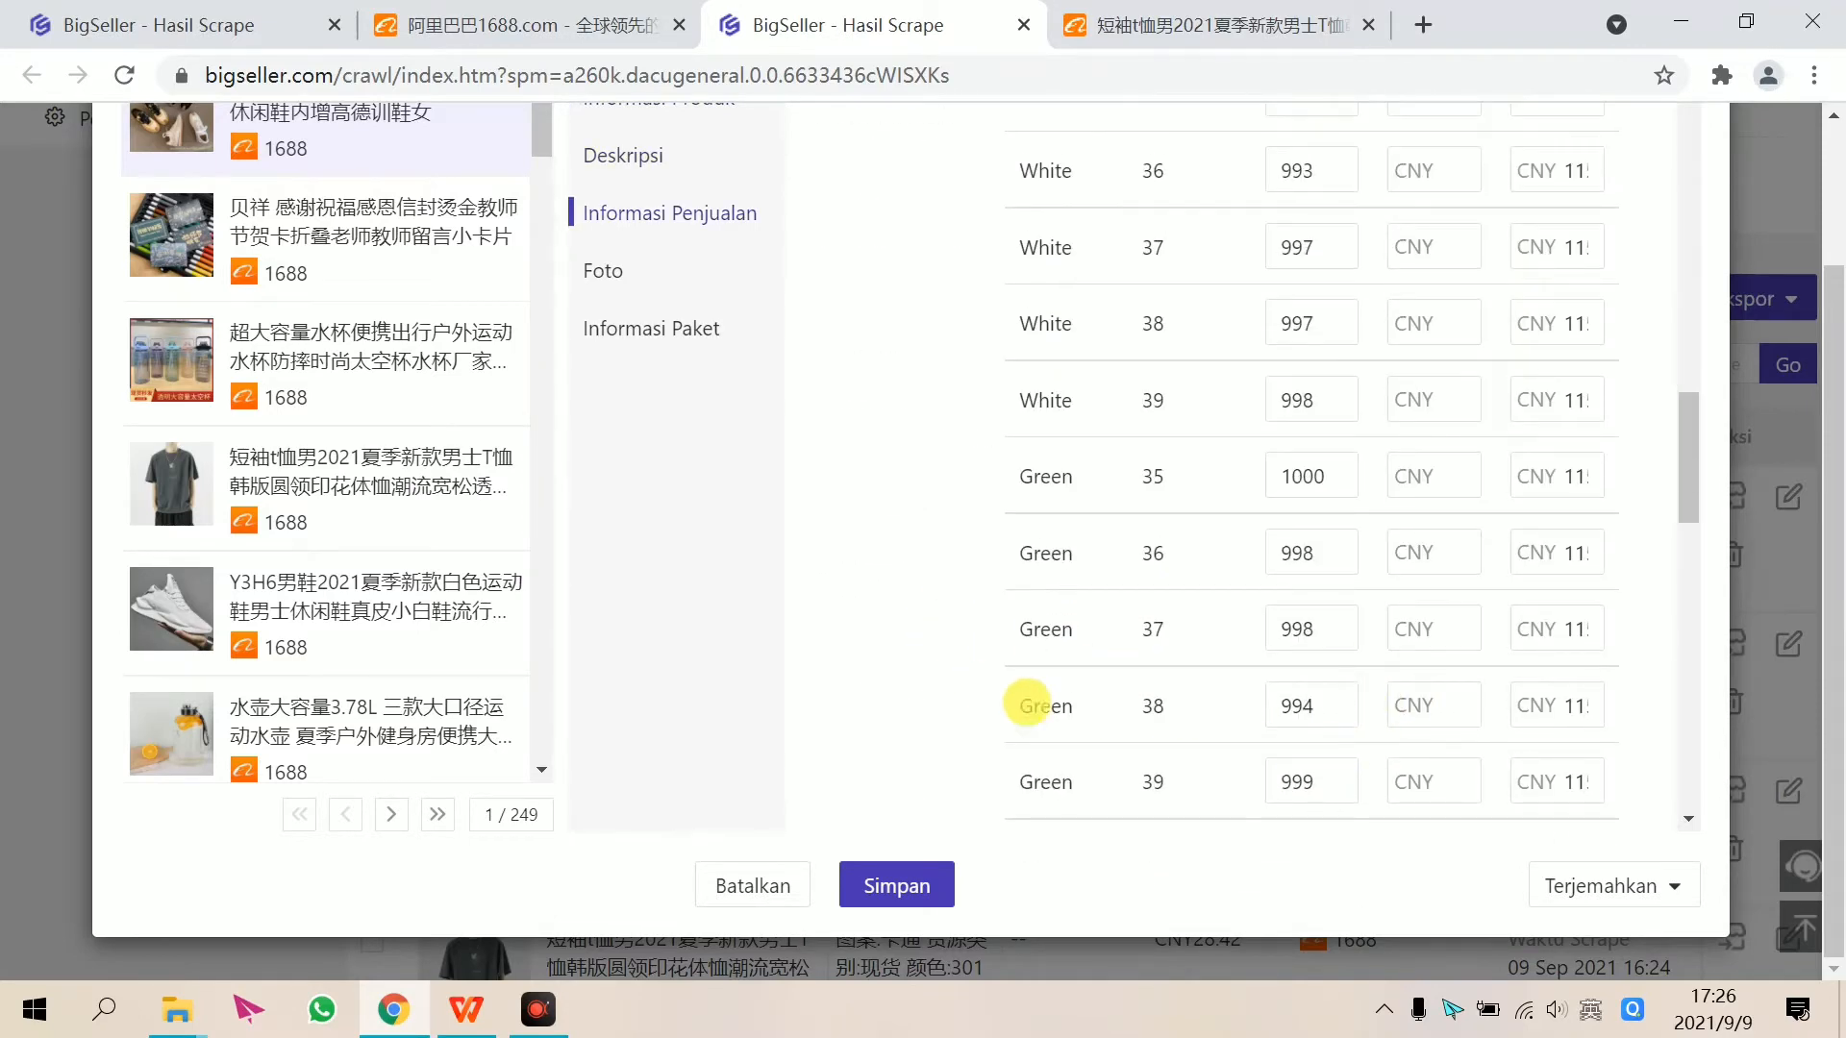
scroll(923, 702, "up", 5)
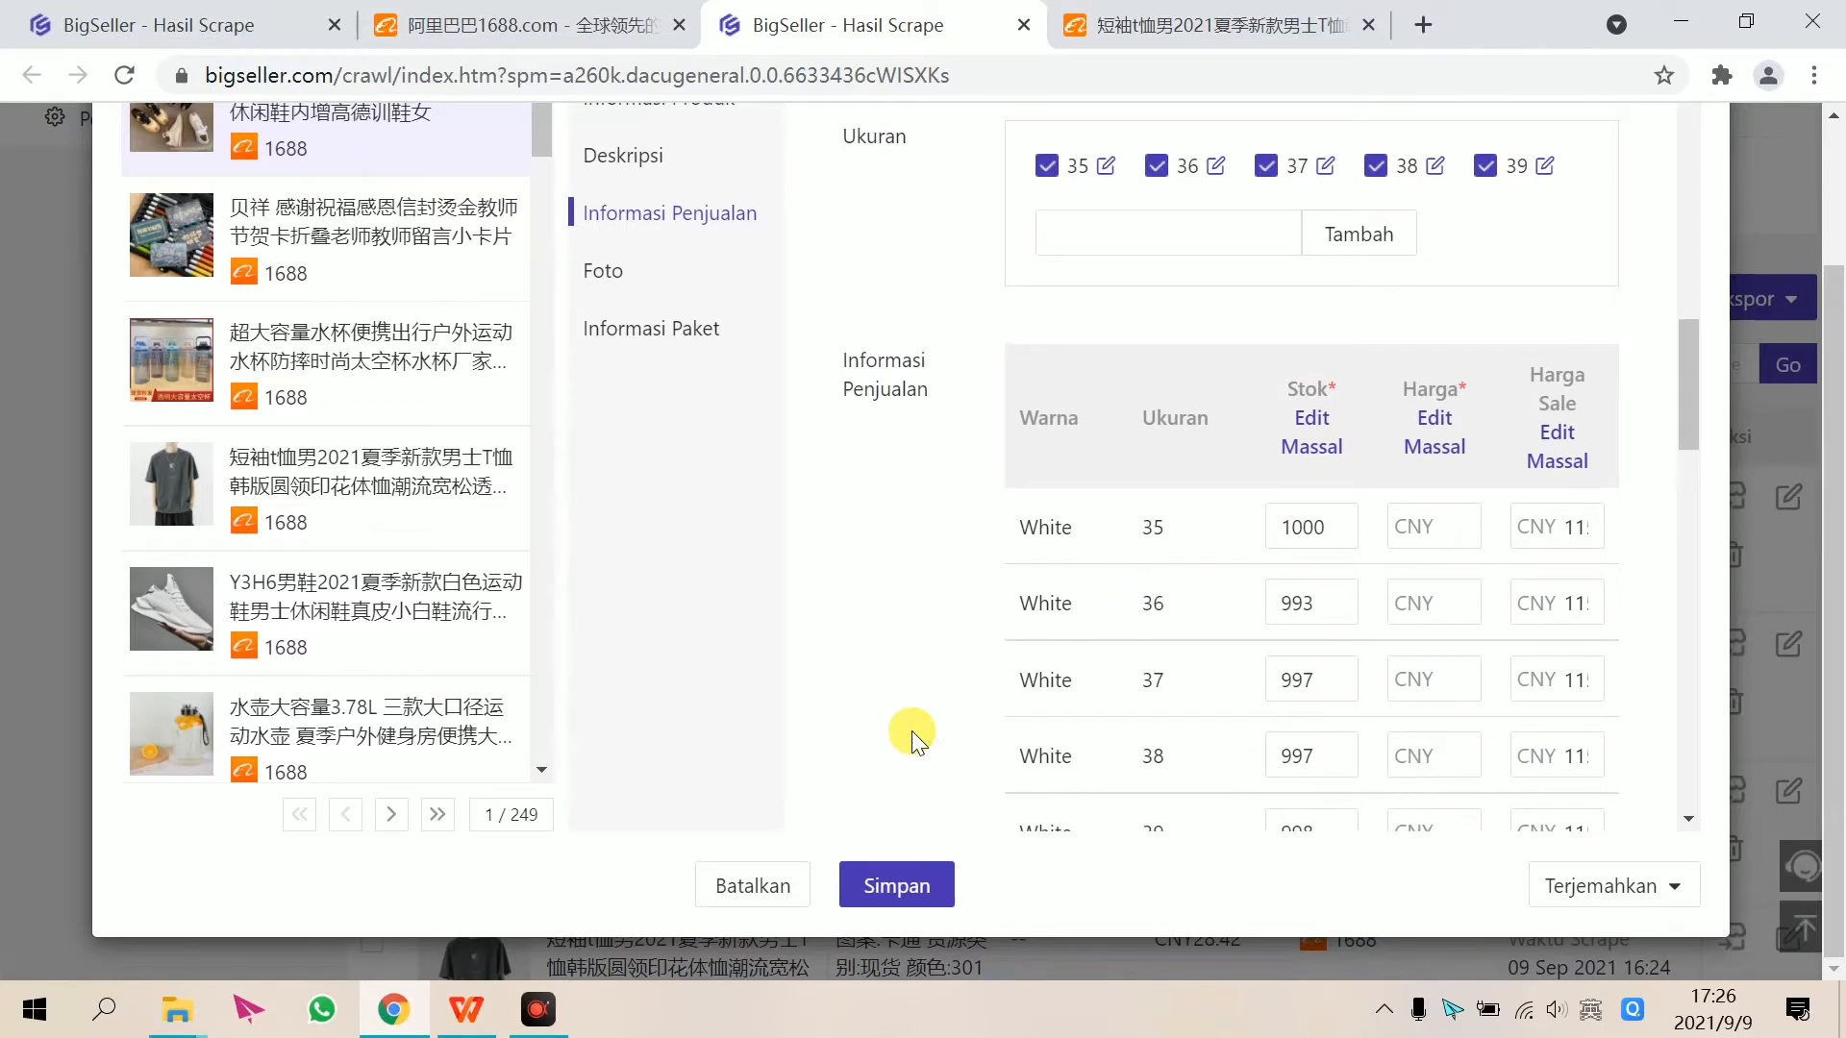
left_click(913, 884)
scroll(1001, 445, "up", 3)
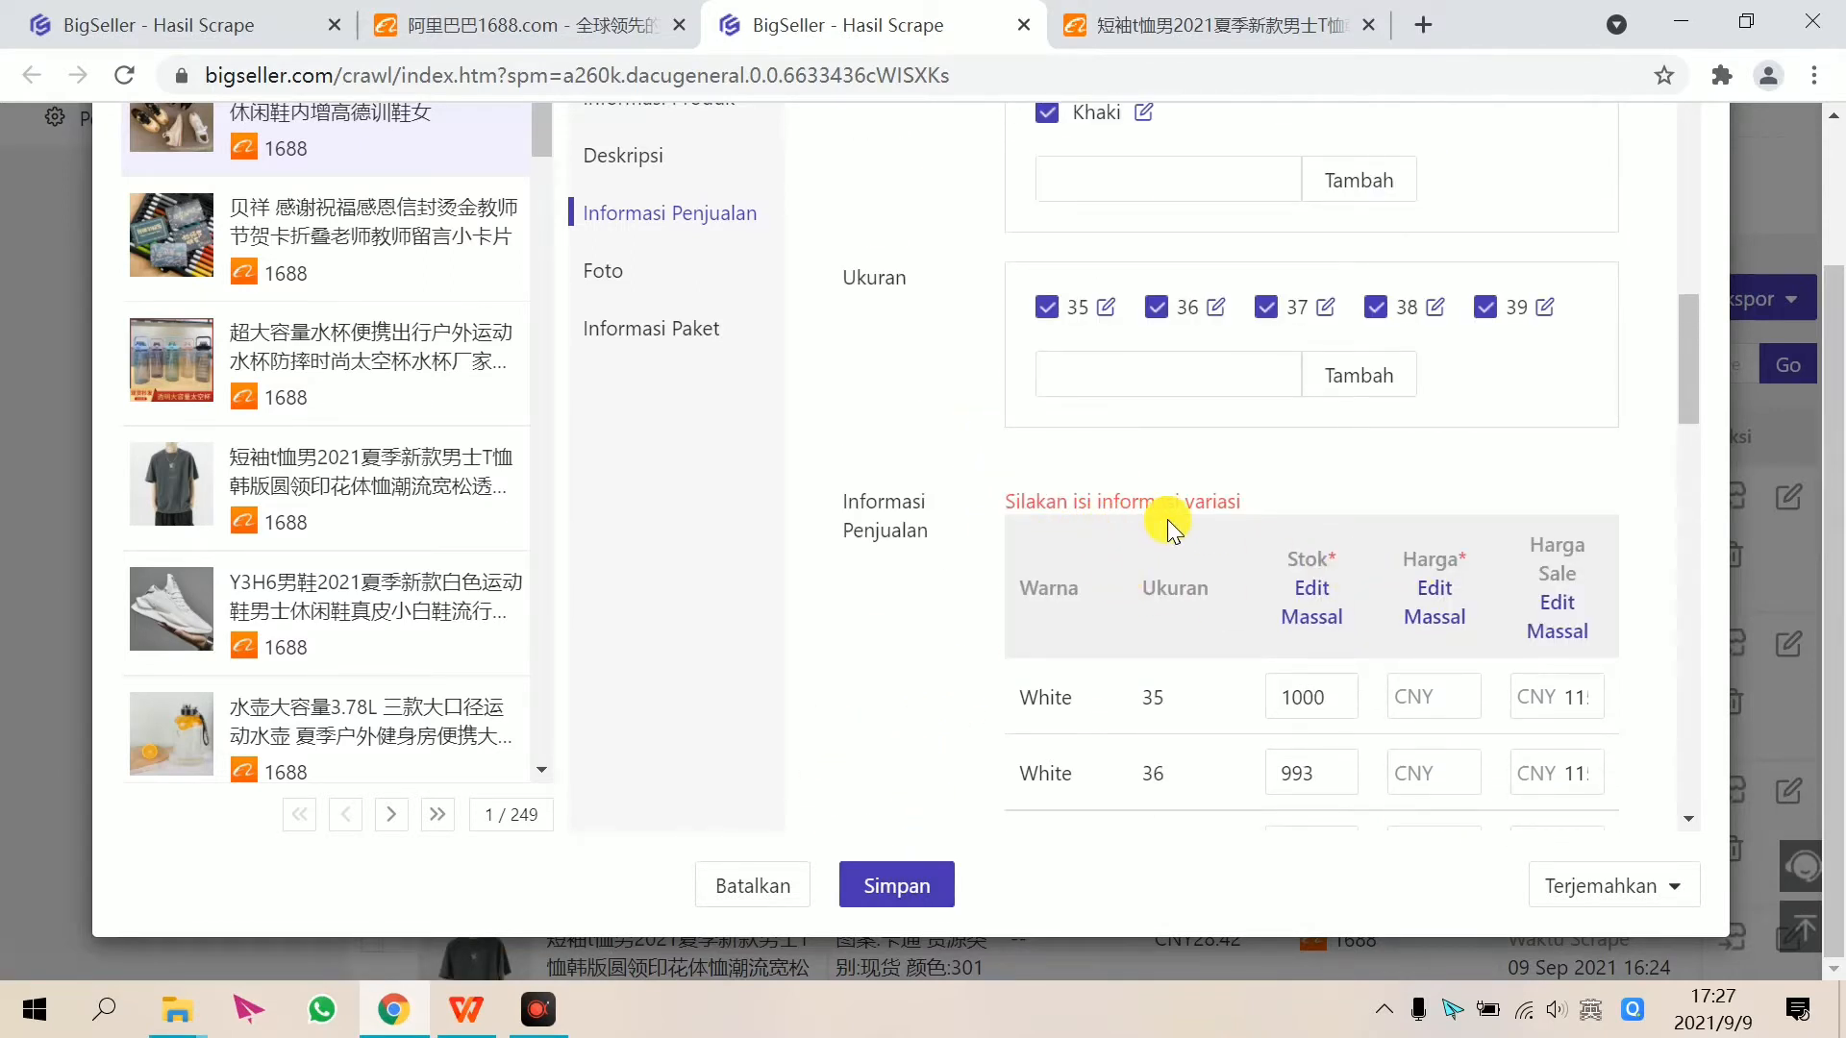
scroll(1414, 625, "down", 2)
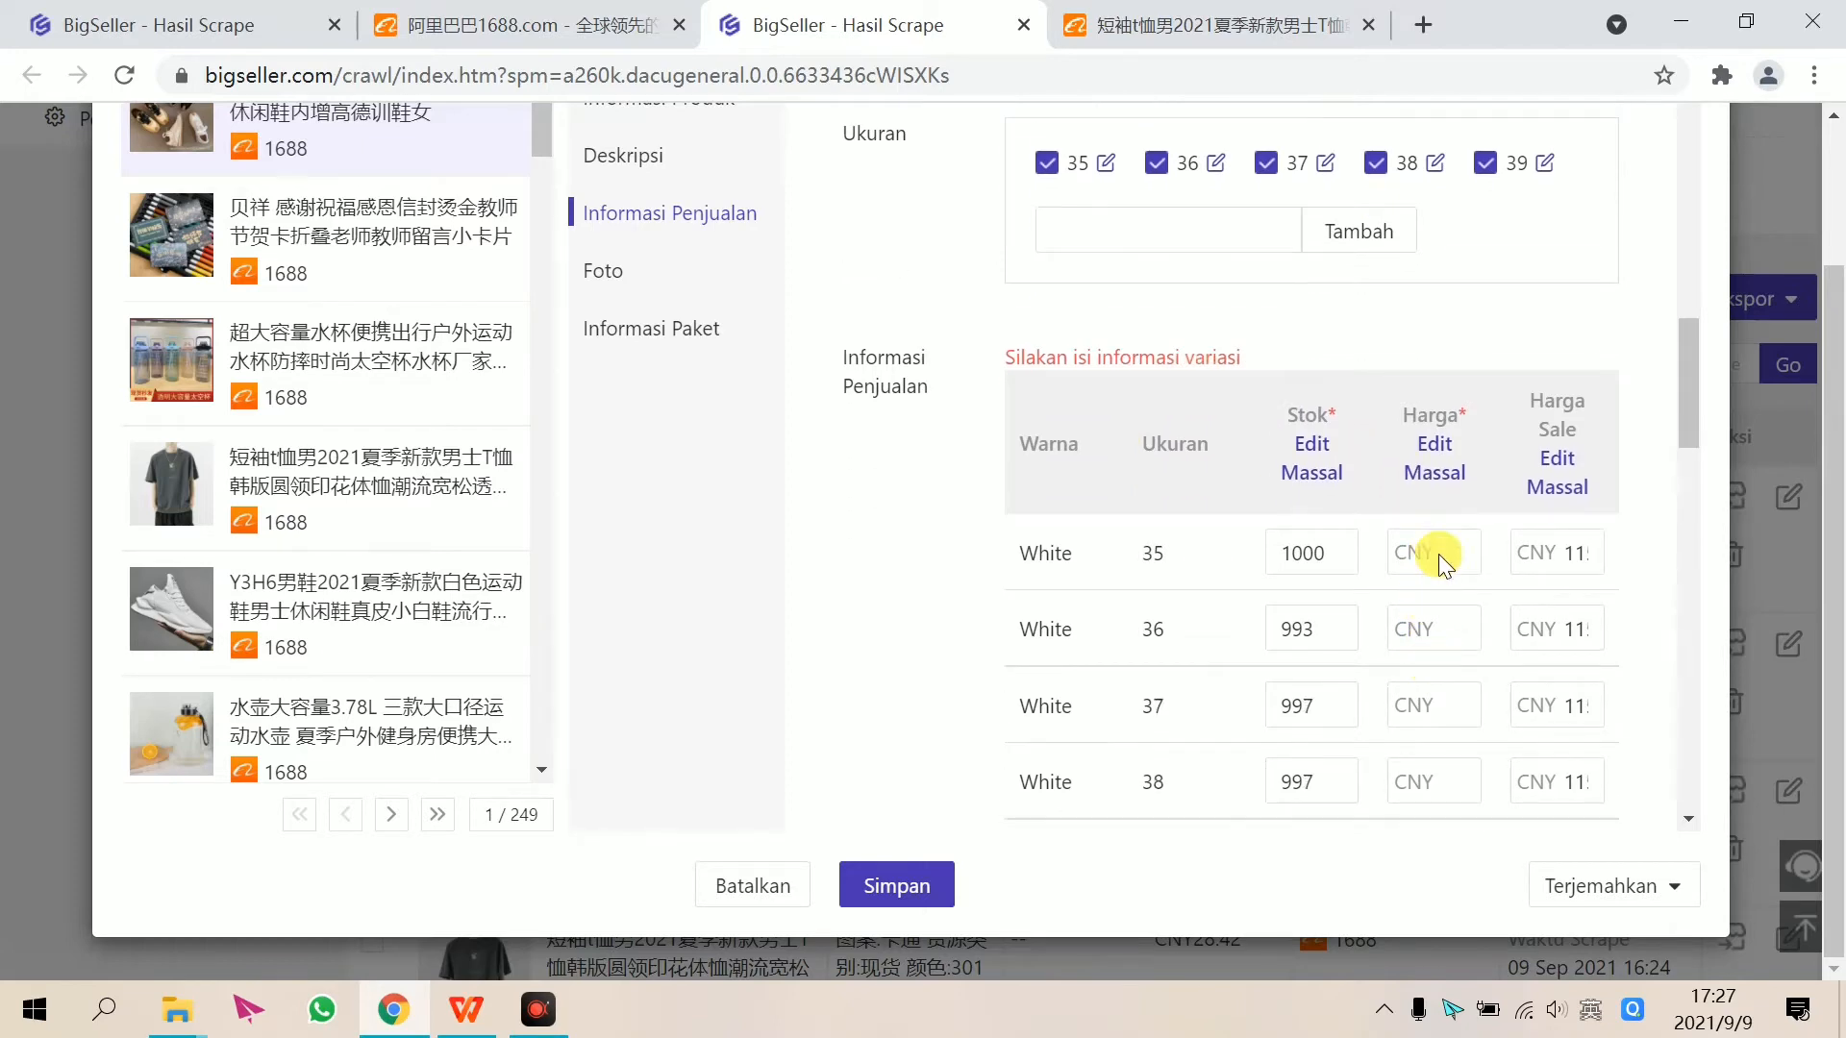
left_click(1436, 449)
left_click(877, 231)
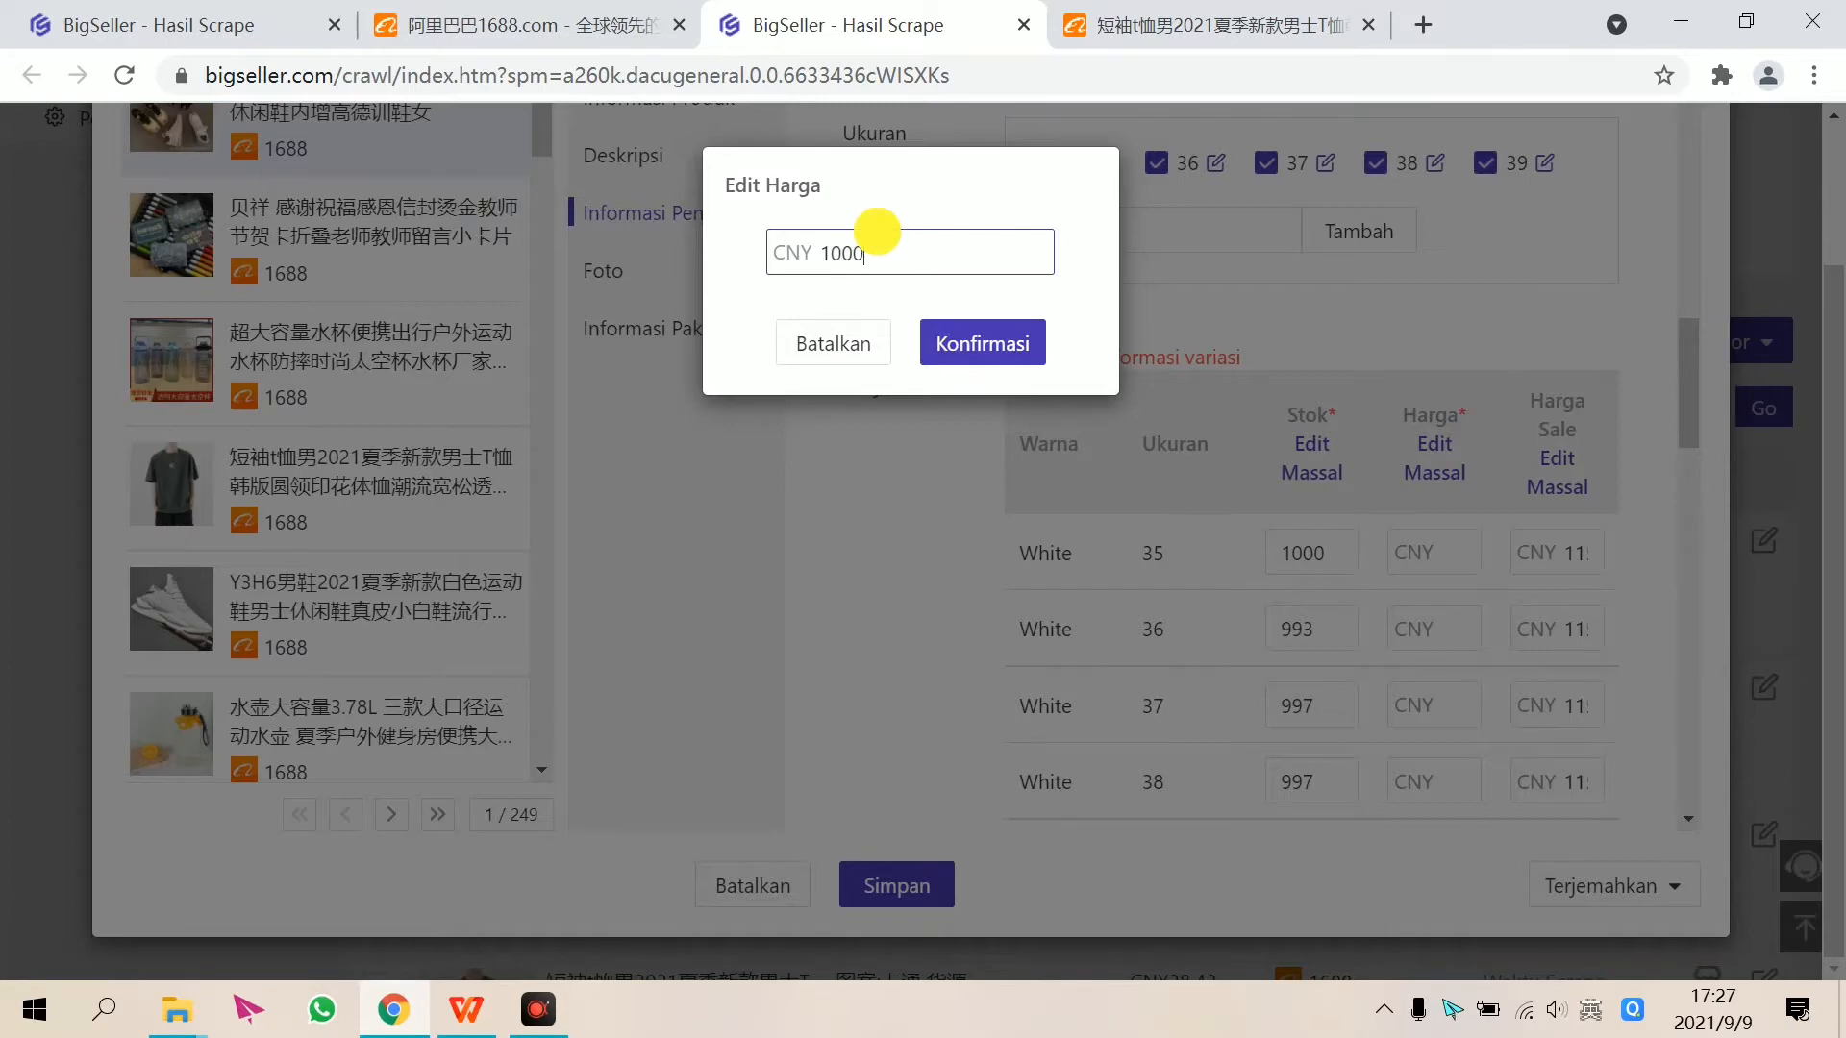
left_click(957, 348)
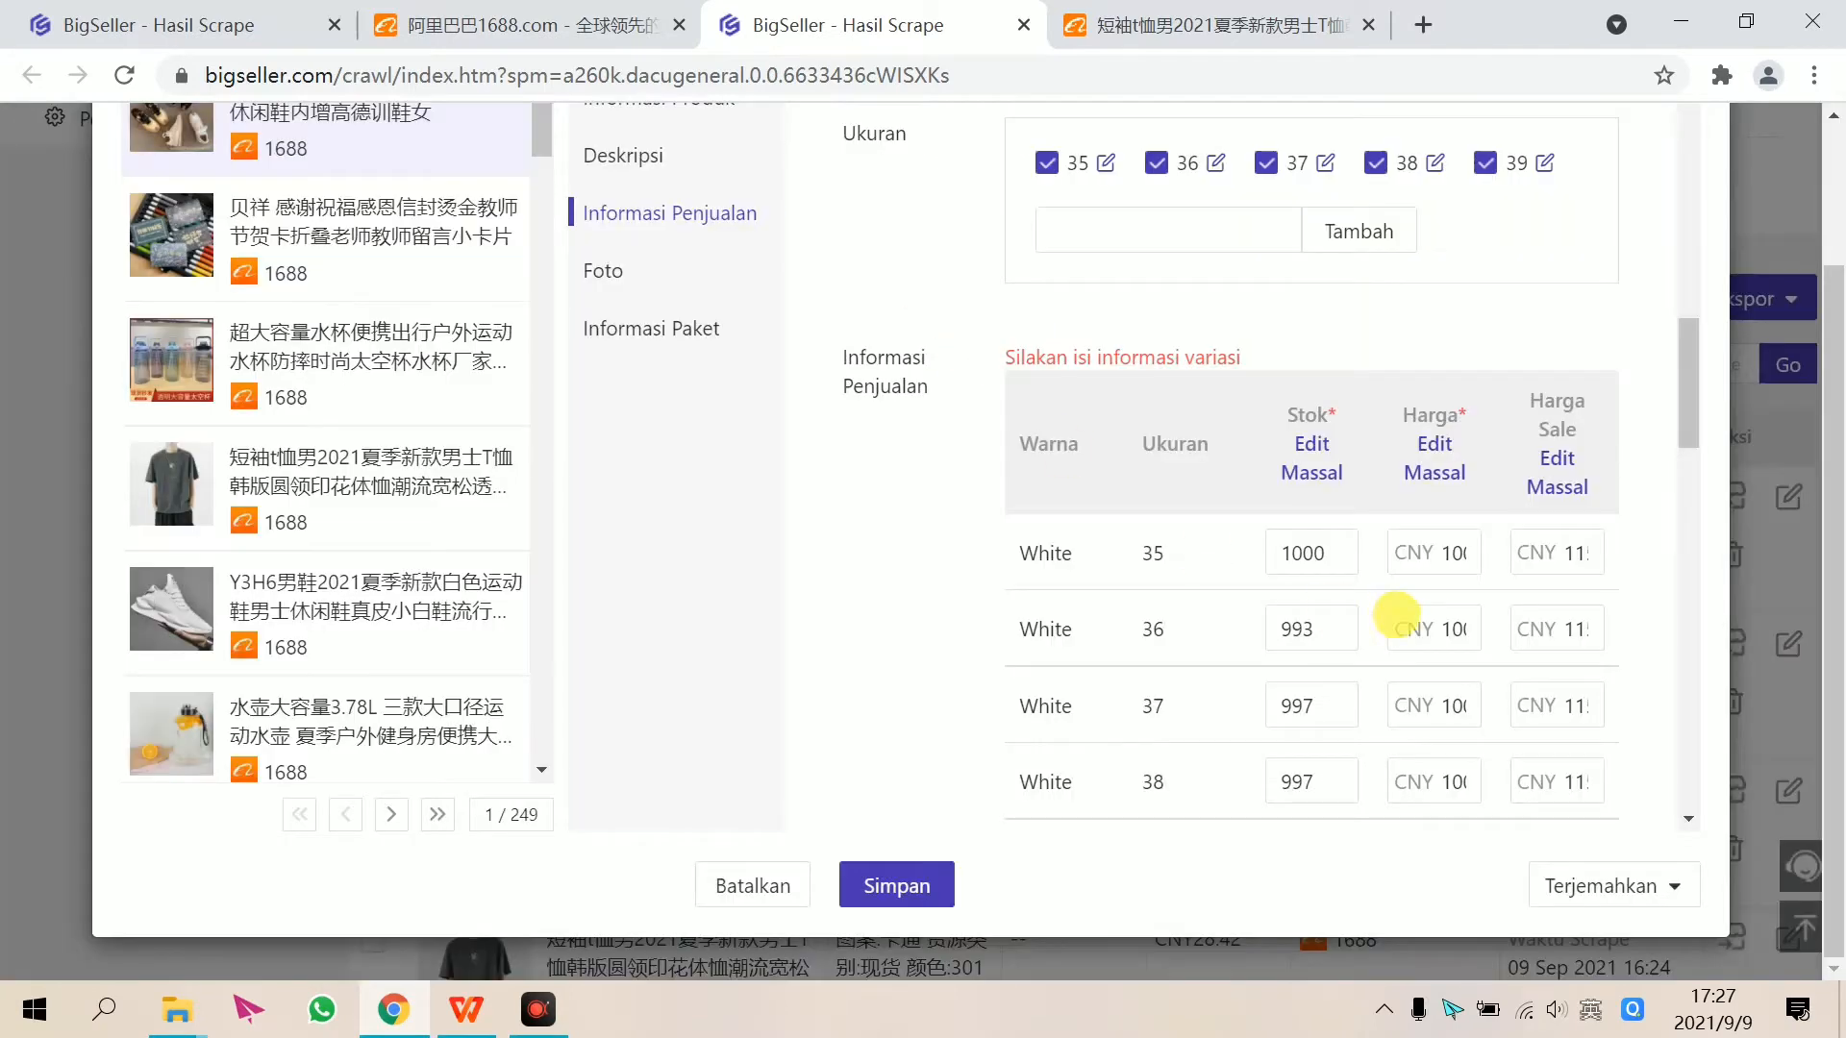
- Check the sneakers' short description, colours and sizes, and save the edited product
scroll(1144, 578, "up", 6)
scroll(865, 685, "up", 3)
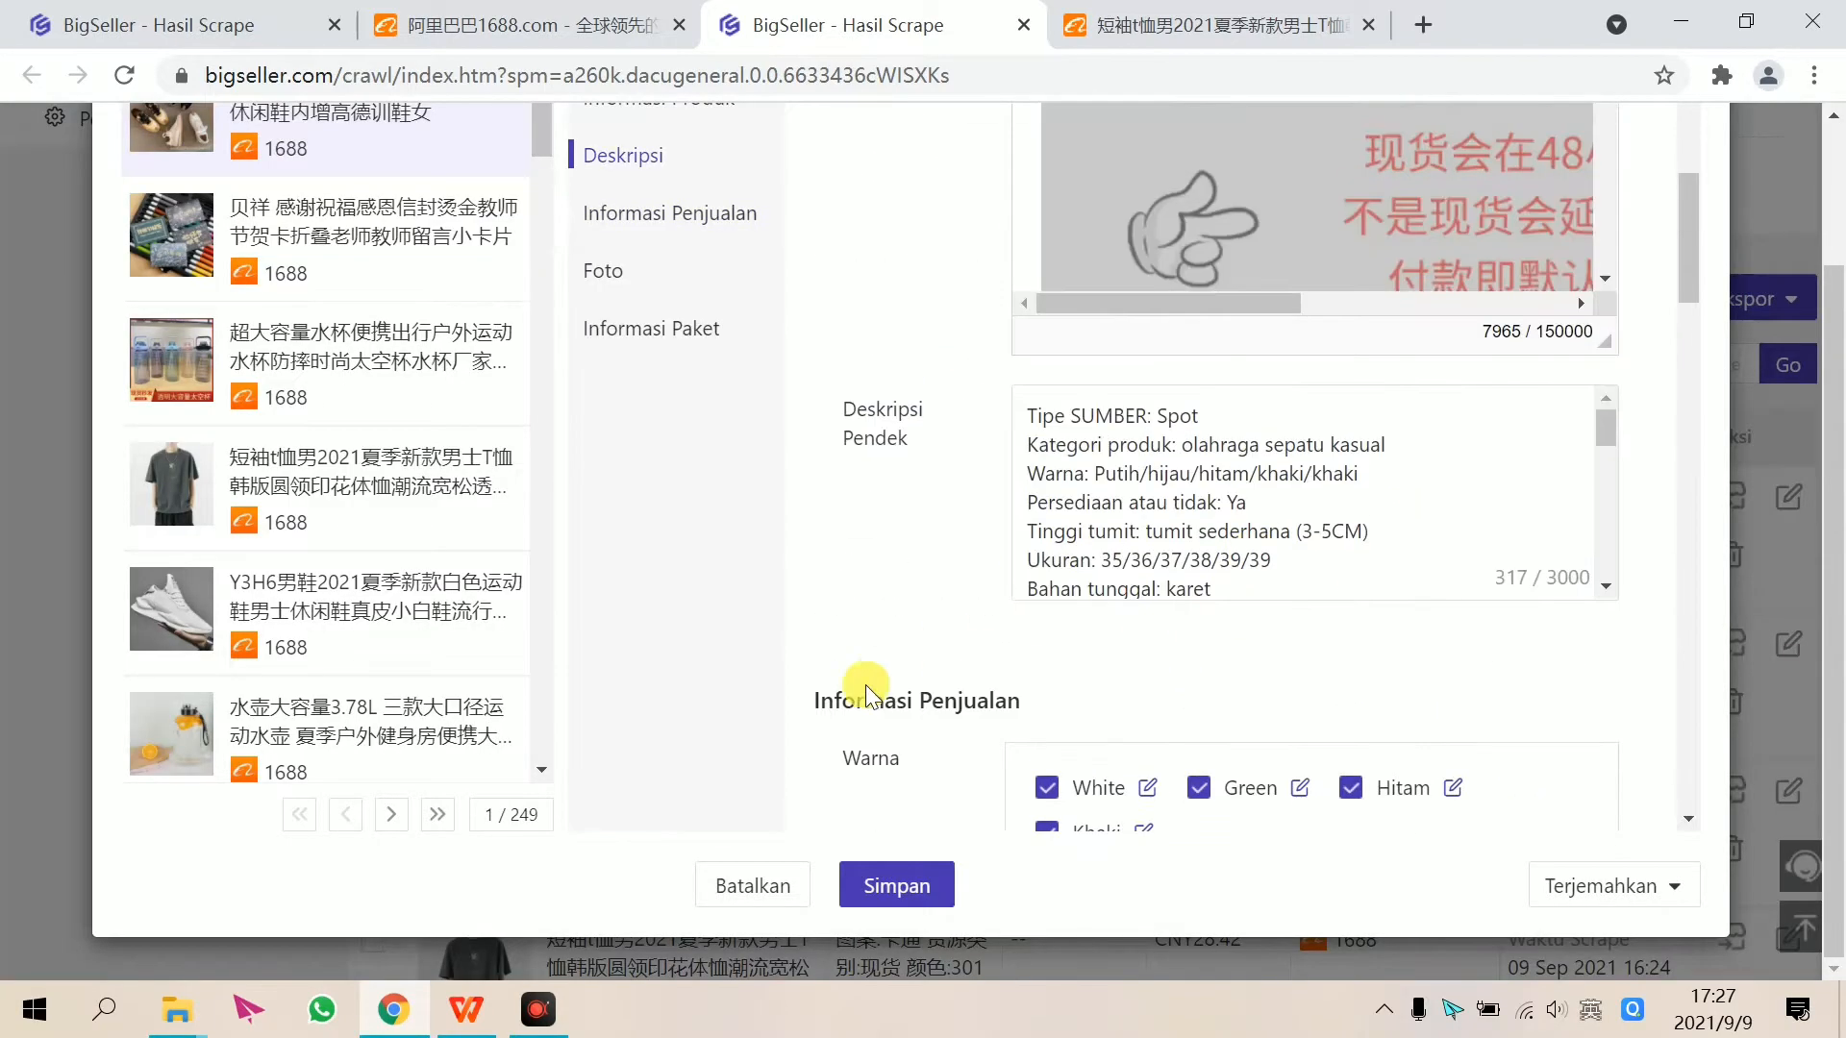
scroll(898, 842, "down", 3)
scroll(896, 637, "up", 4)
scroll(889, 787, "down", 4)
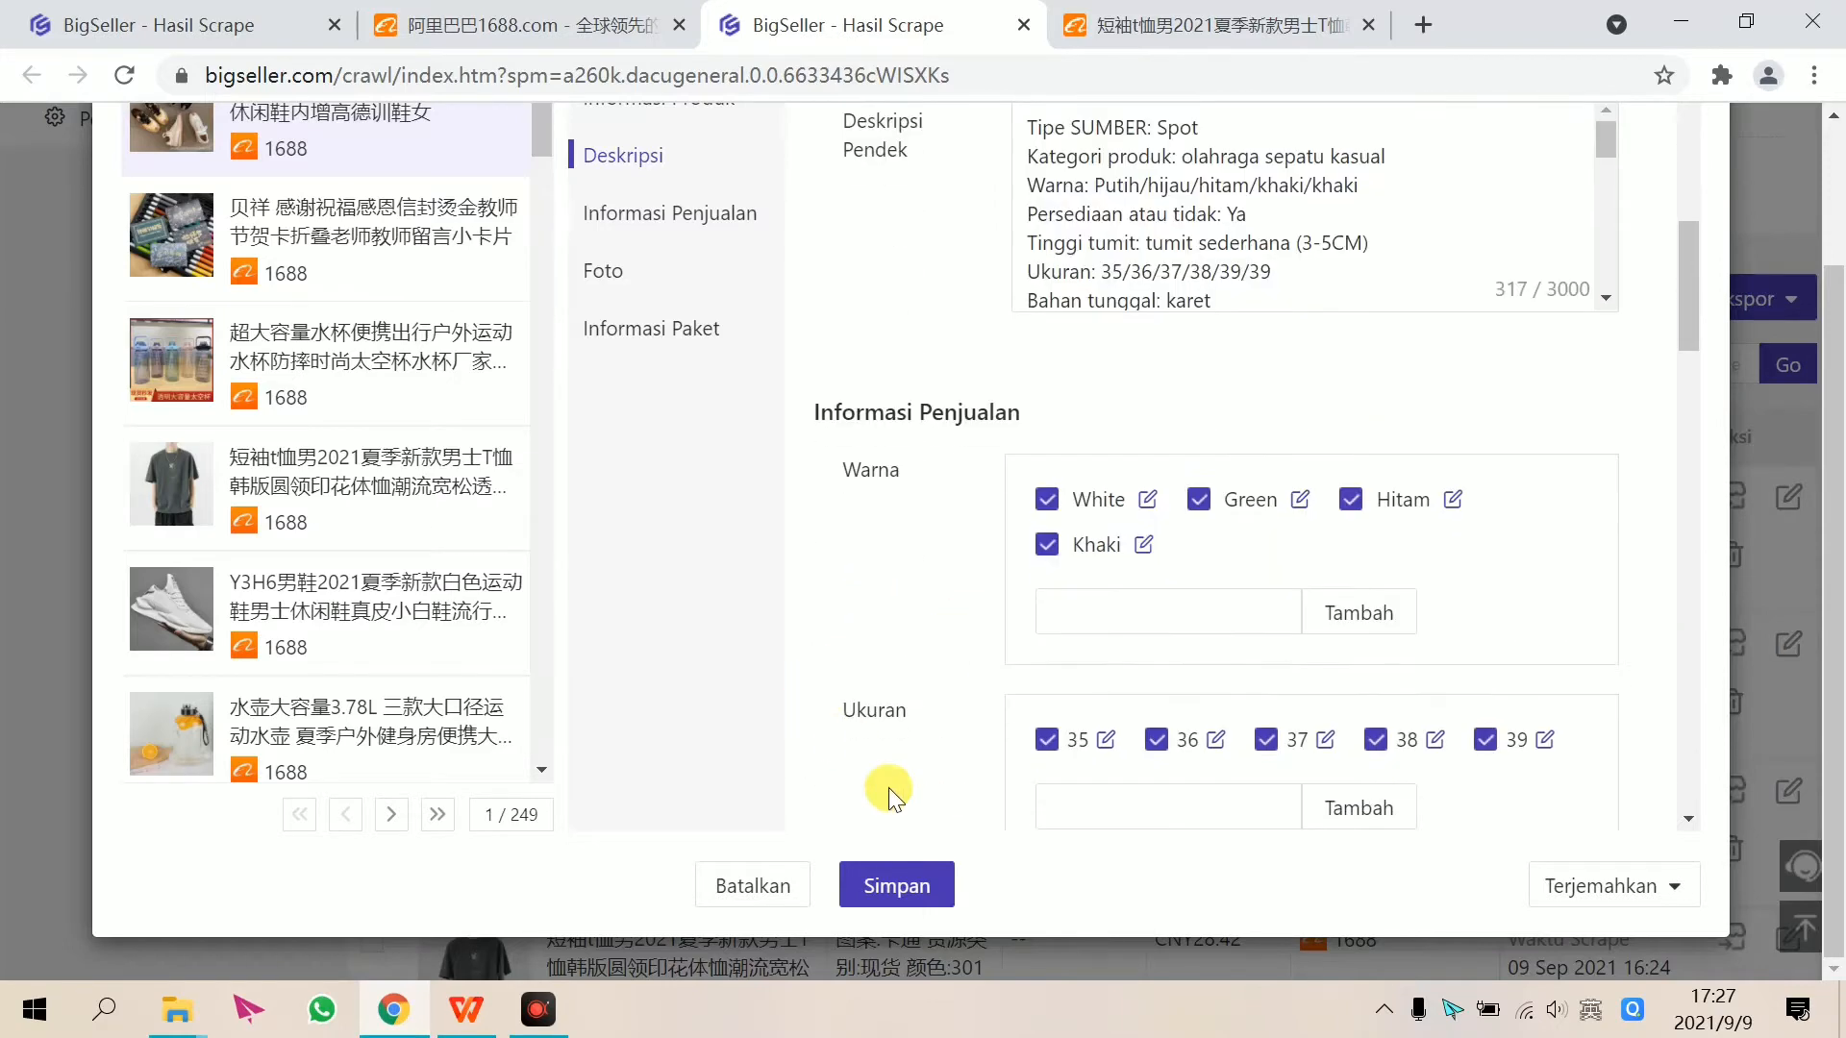
left_click(918, 884)
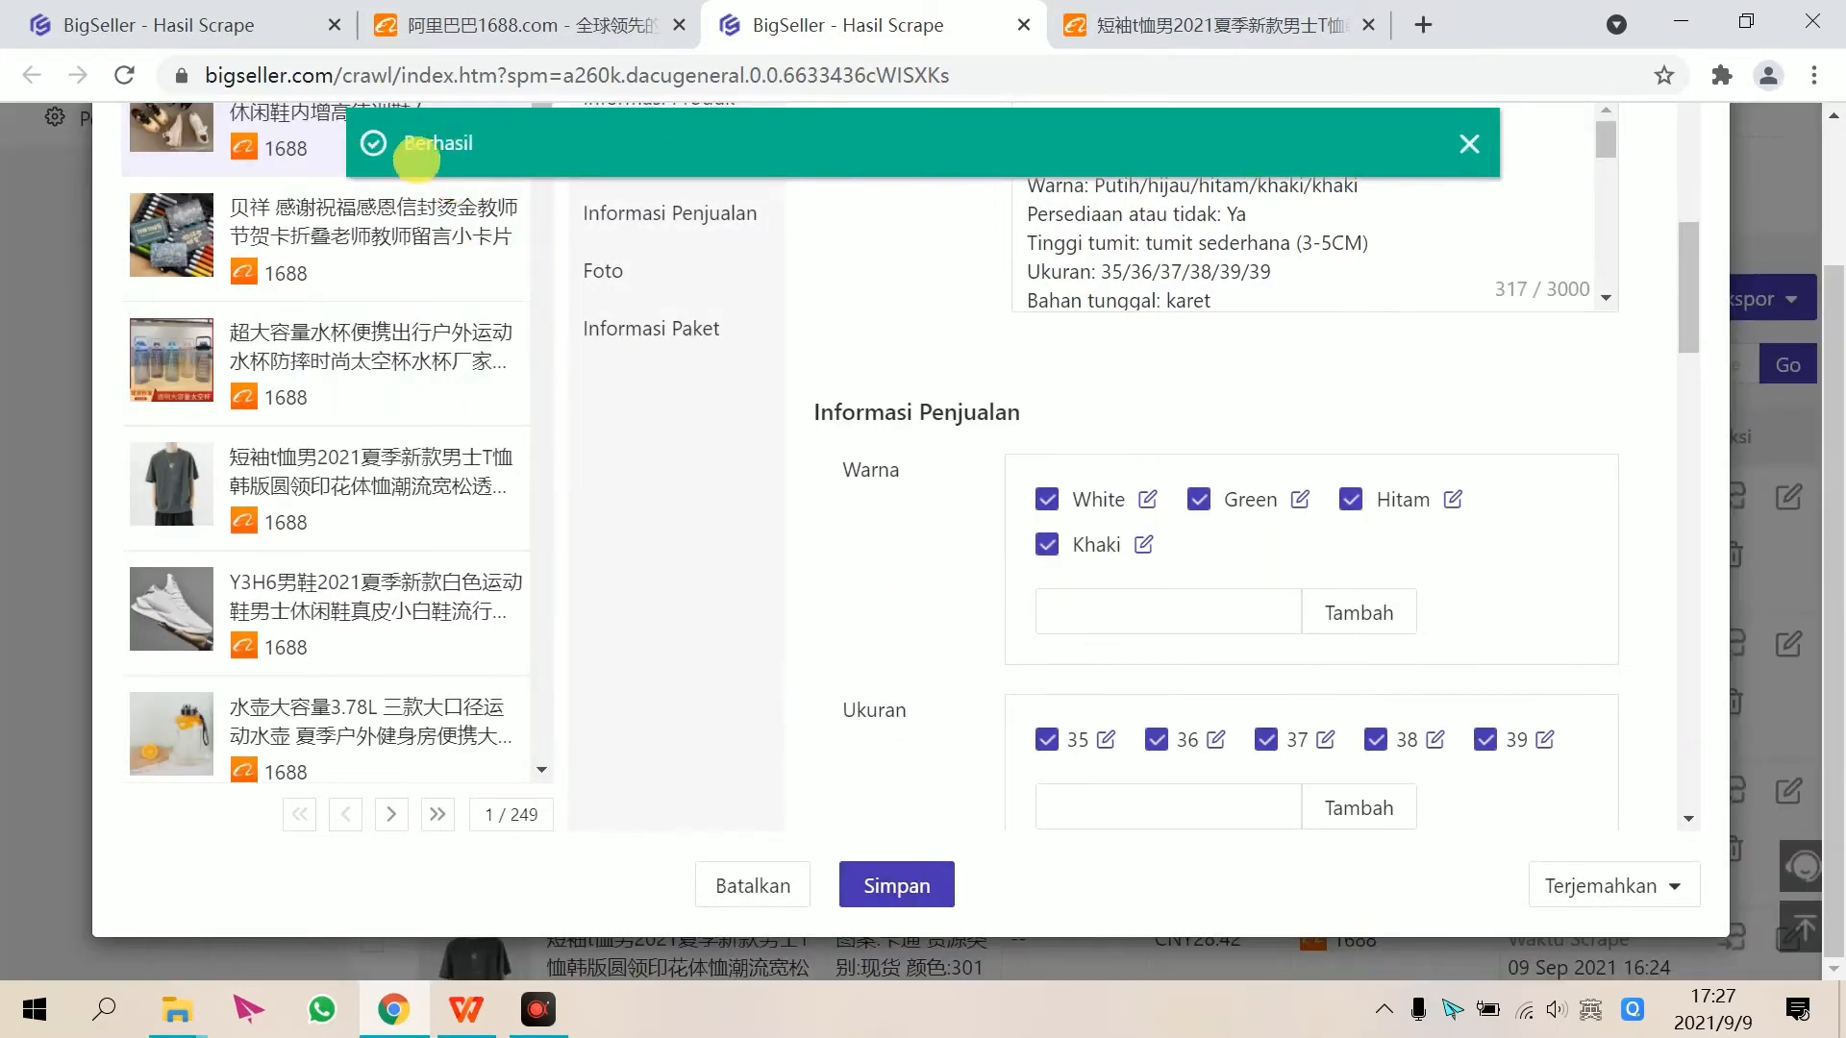
- Open the second scraped product, the Teachers' Day greeting cards, and translate its information into Indonesia
scroll(628, 274, "up", 1)
scroll(1327, 420, "up", 1)
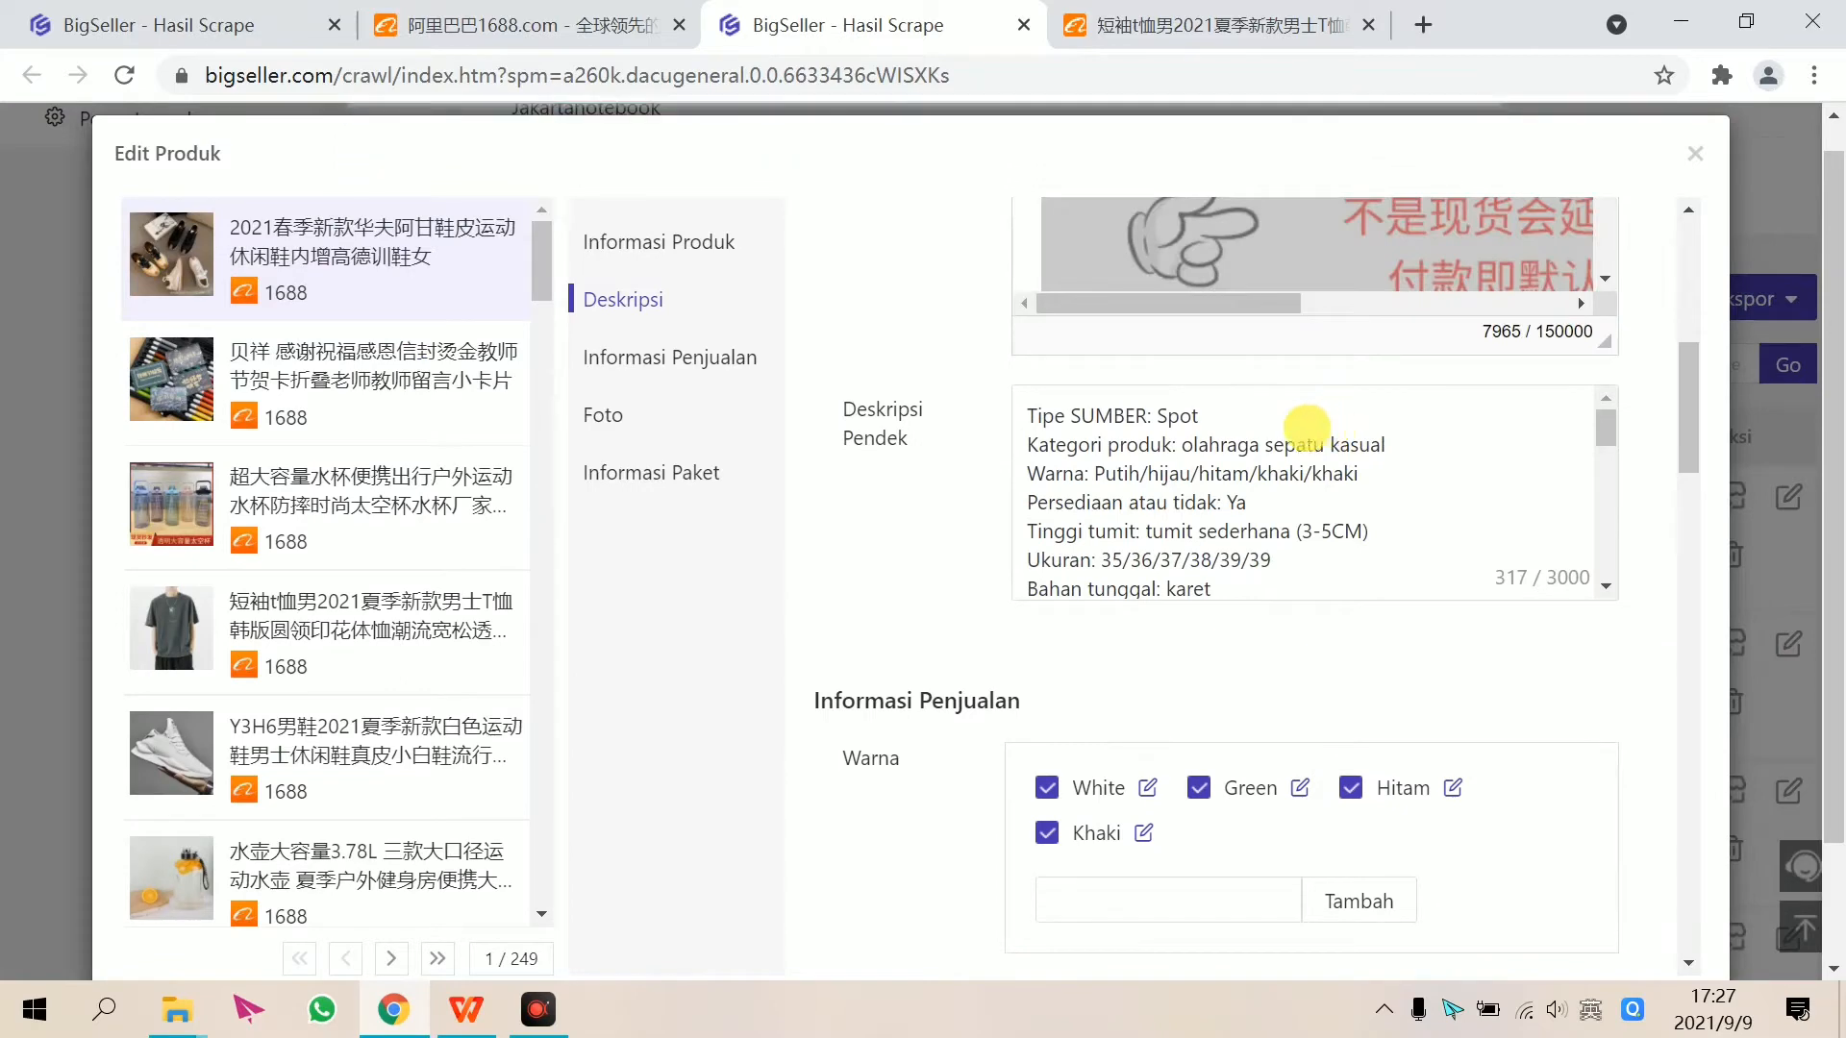
left_click(373, 358)
scroll(990, 625, "down", 5)
scroll(1250, 664, "down", 2)
scroll(1625, 733, "down", 13)
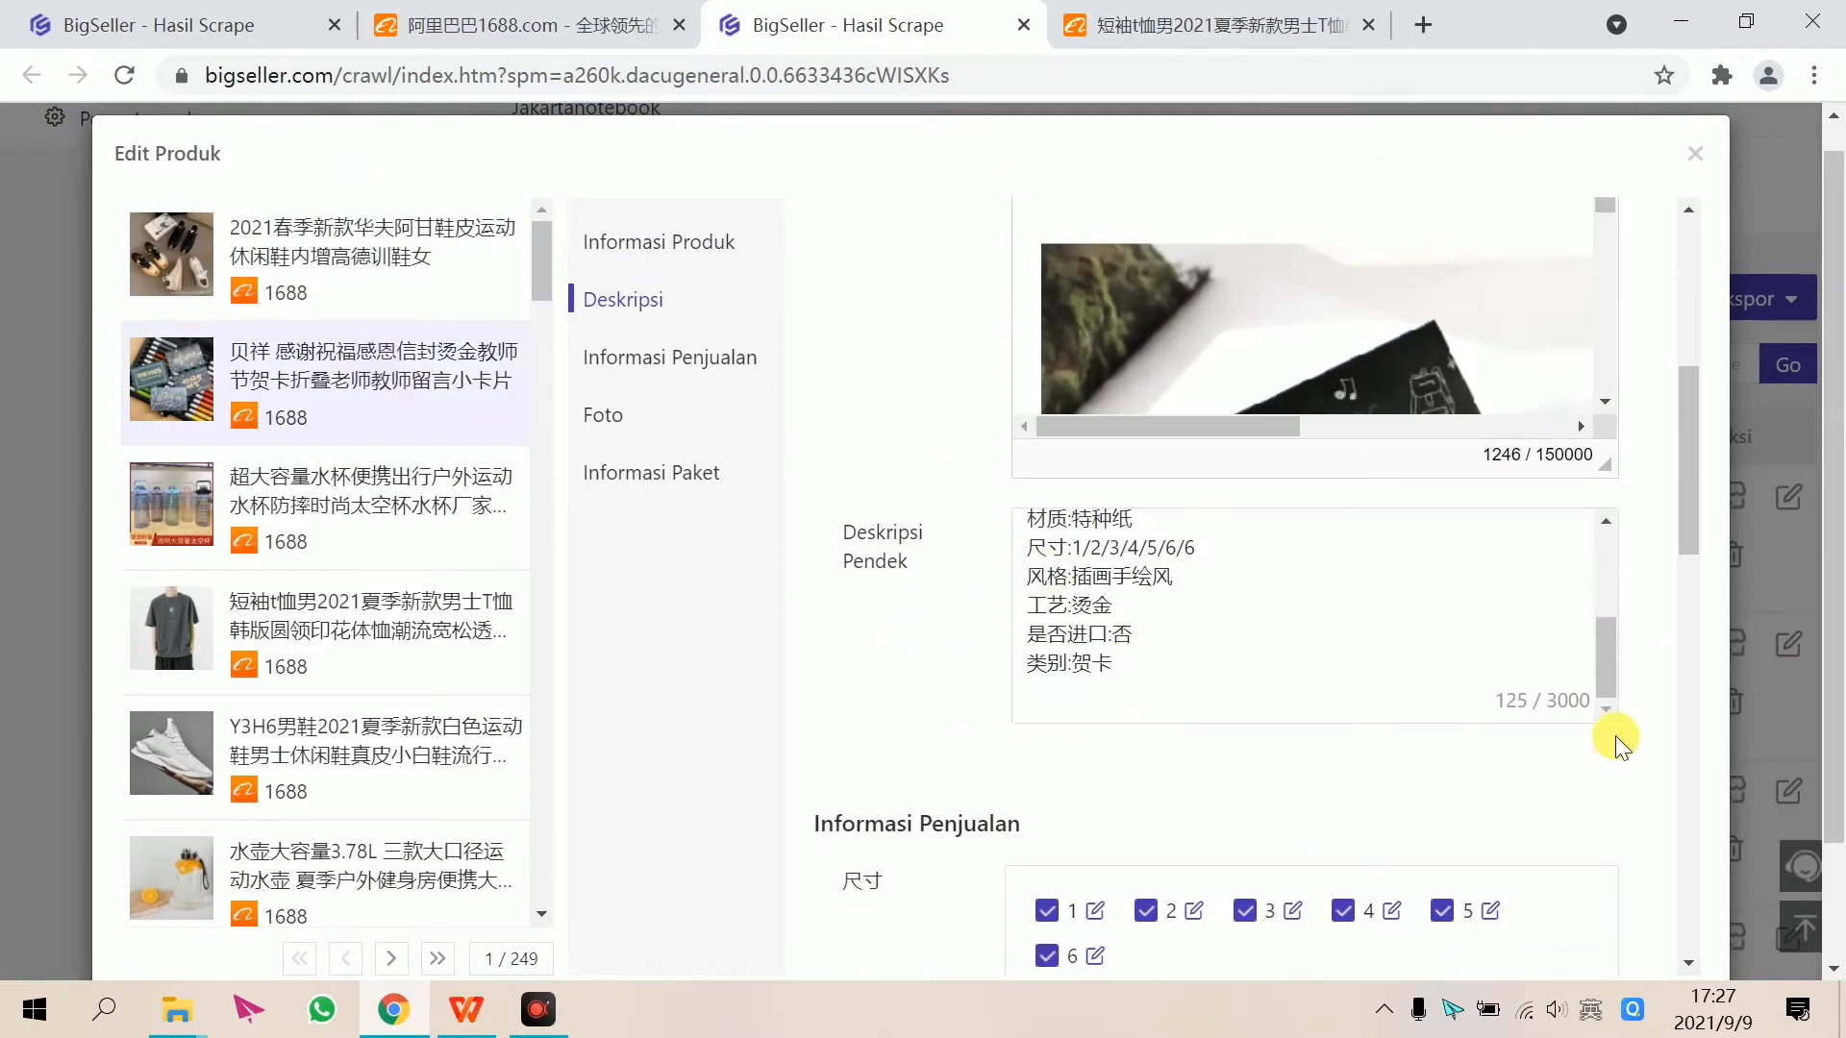
mouse_move(1645, 870)
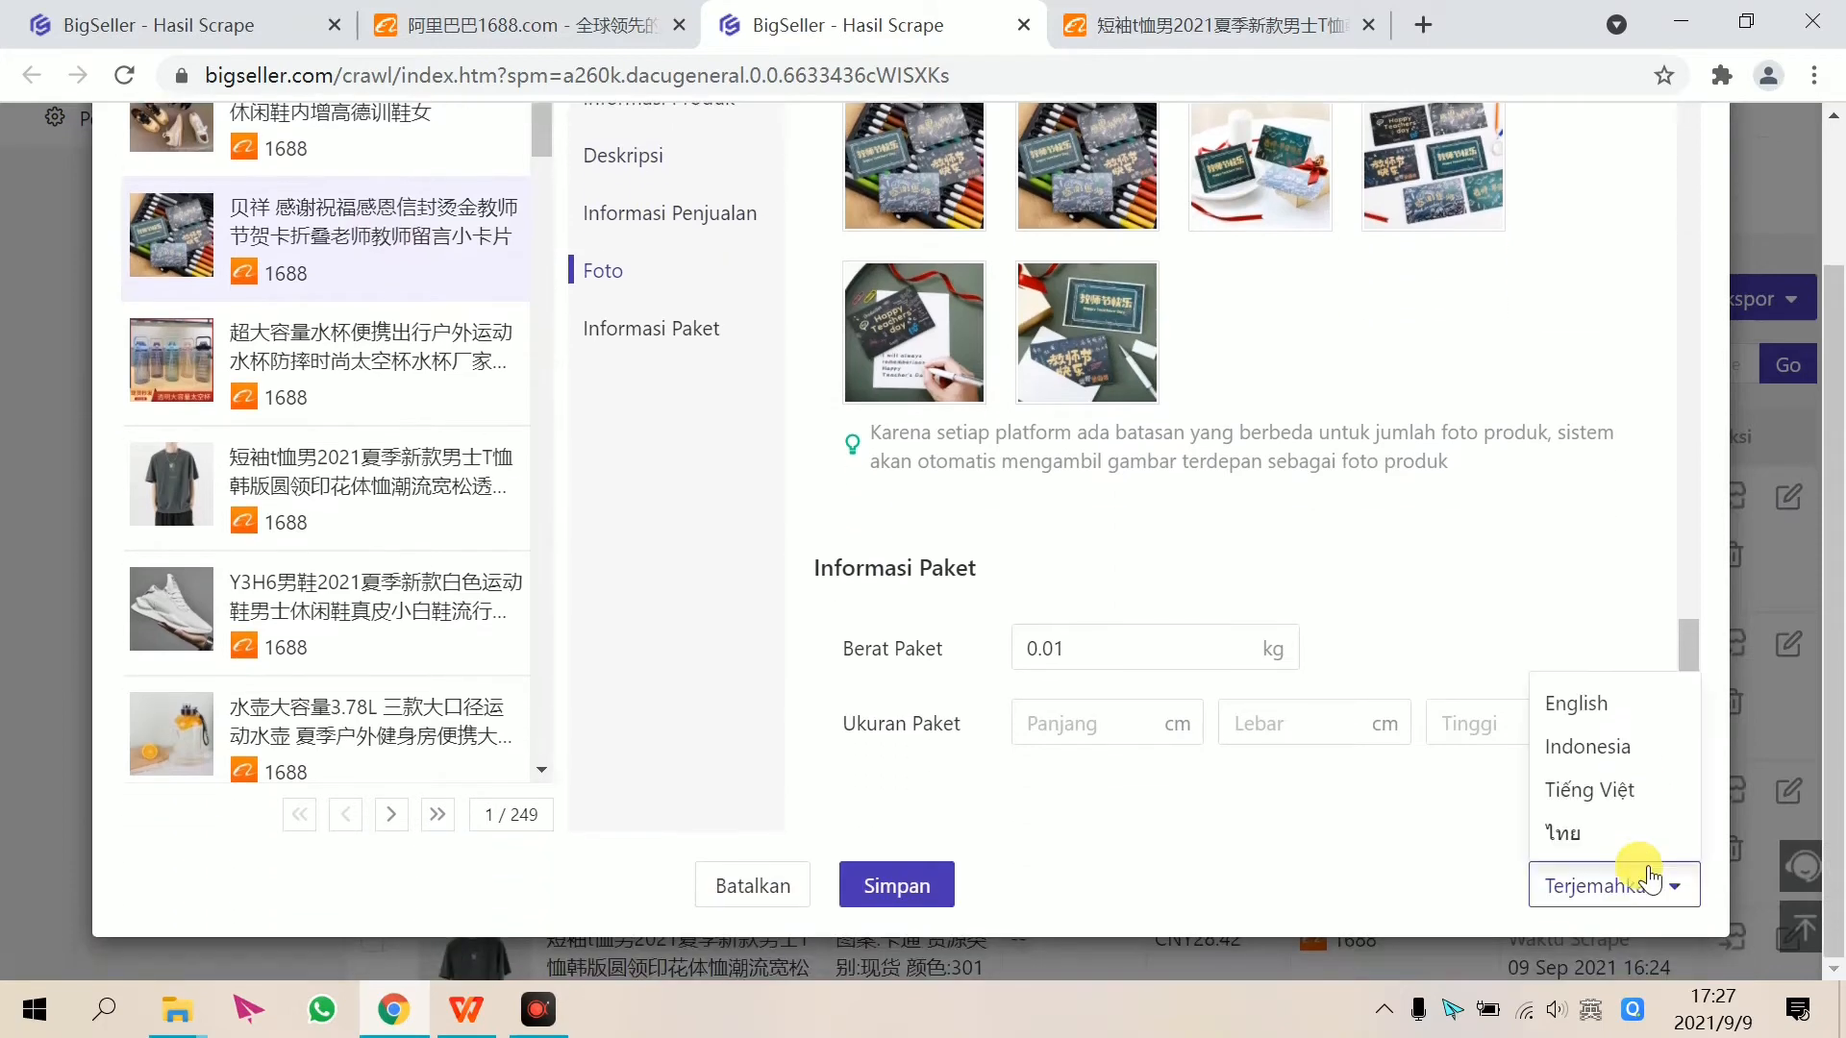
left_click(1587, 748)
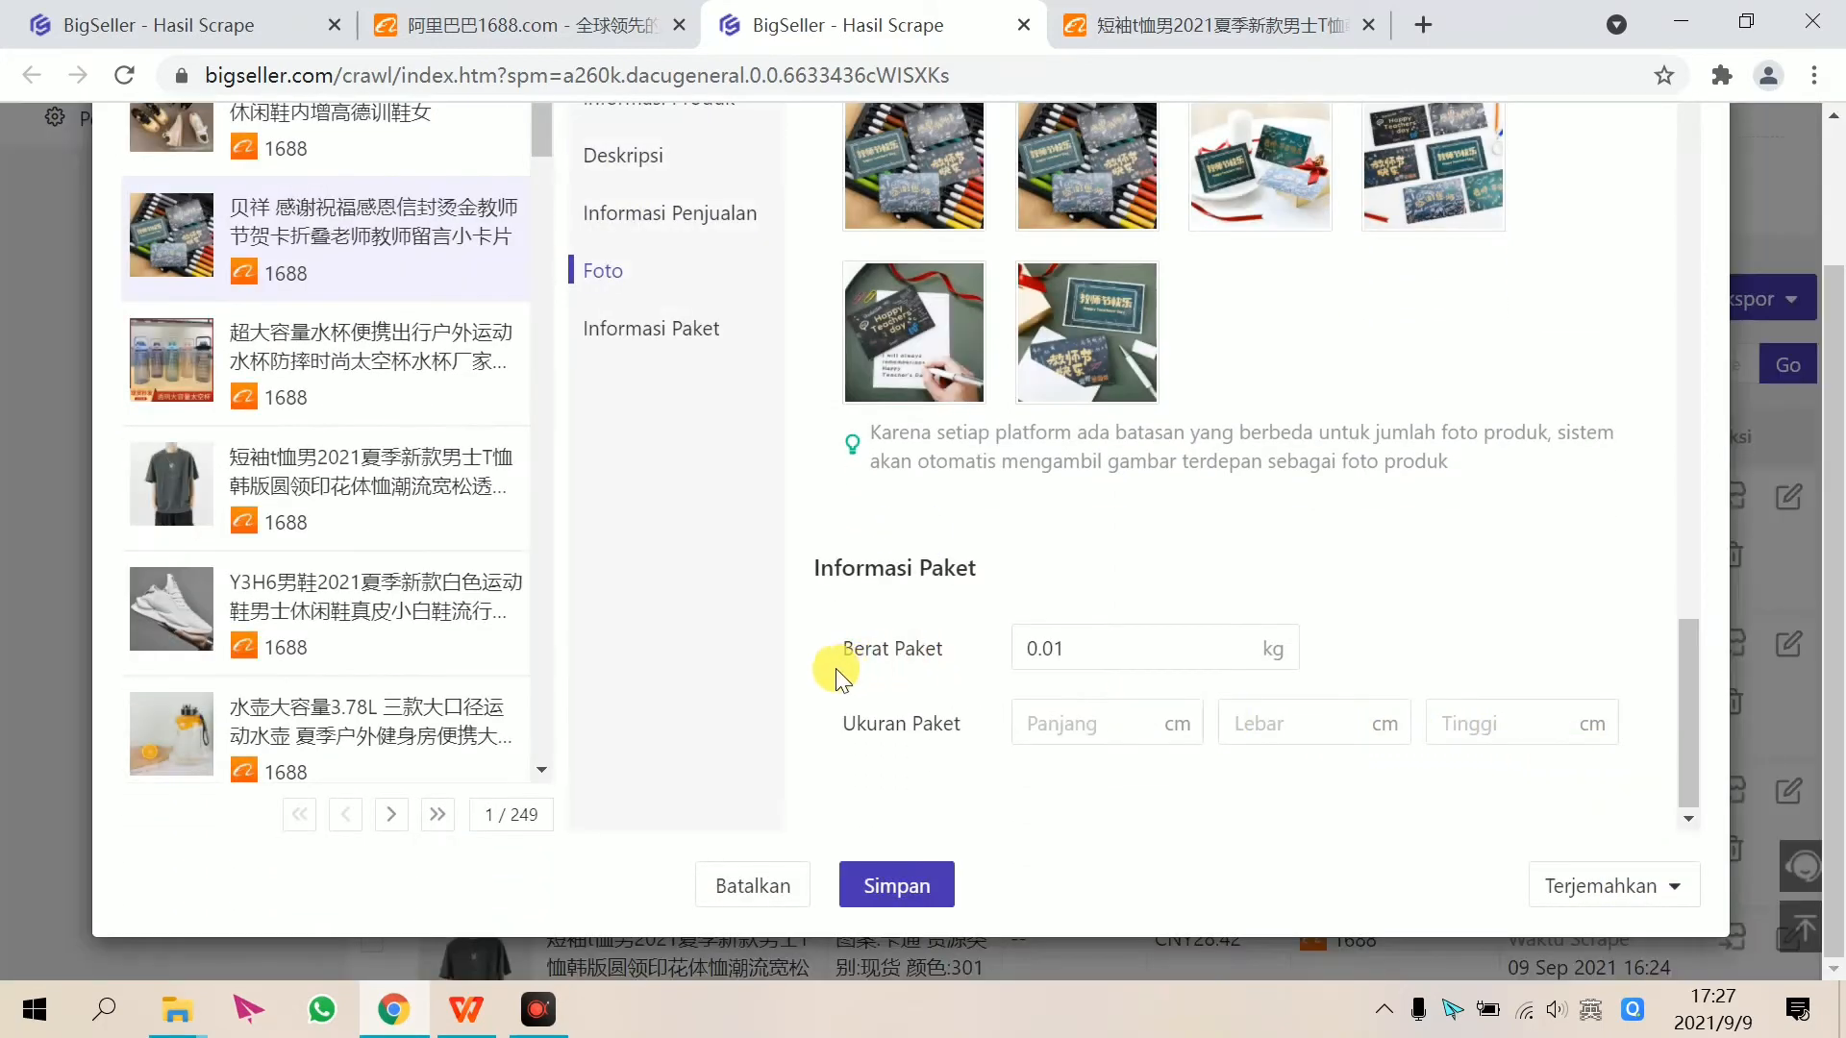
- Bulk-set the Harga of all greeting card variations to CNY 20000 and save the product
left_click(905, 886)
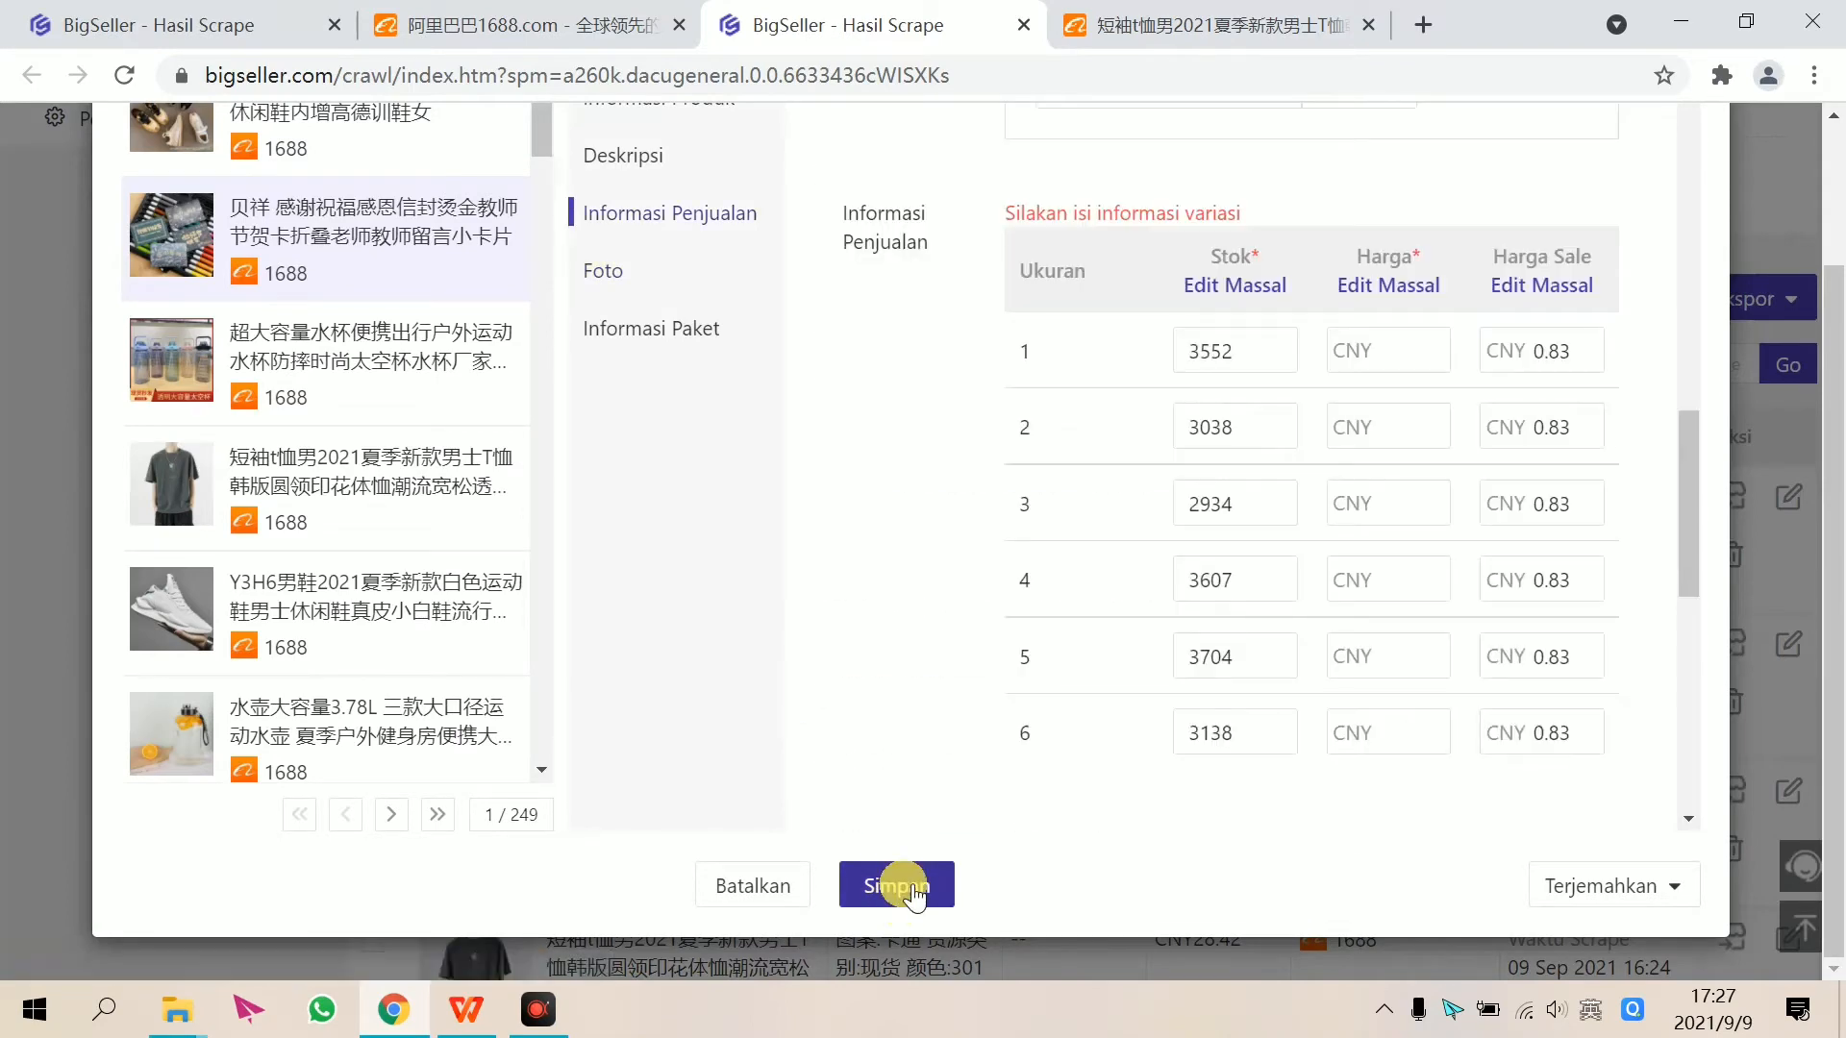
left_click(1388, 284)
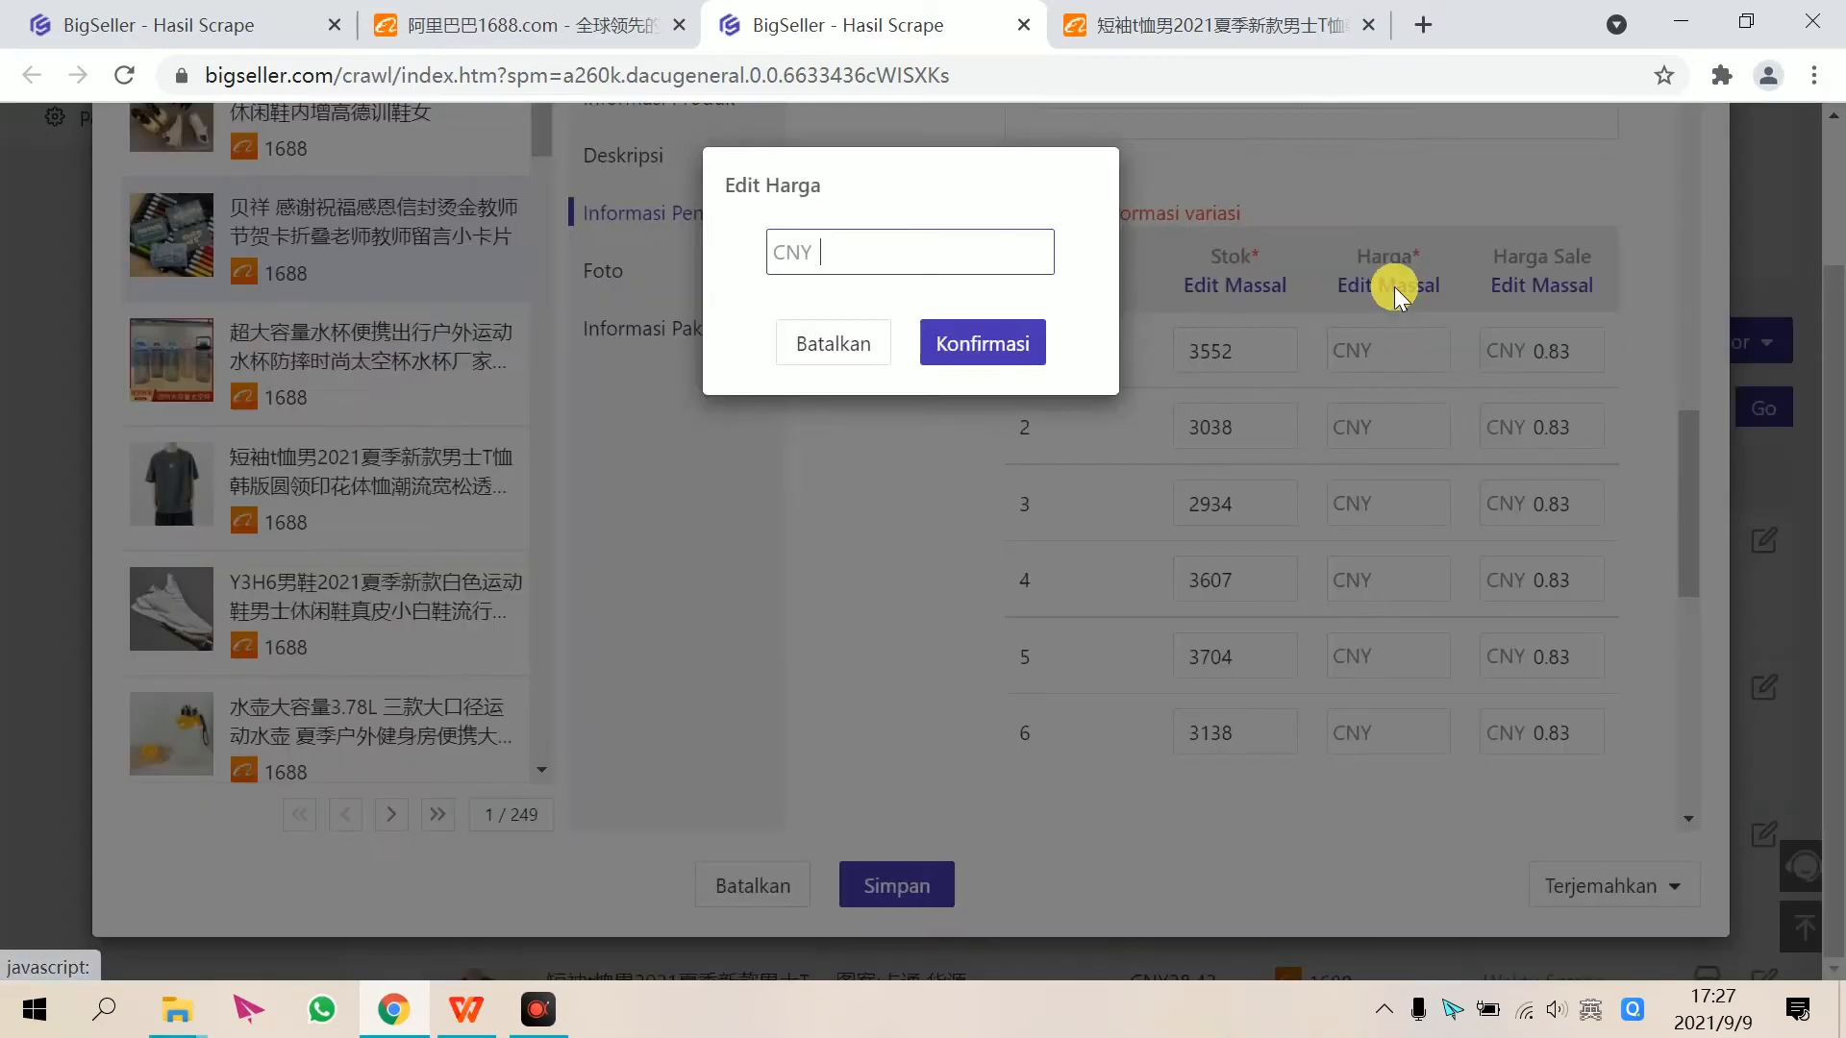
left_click(835, 255)
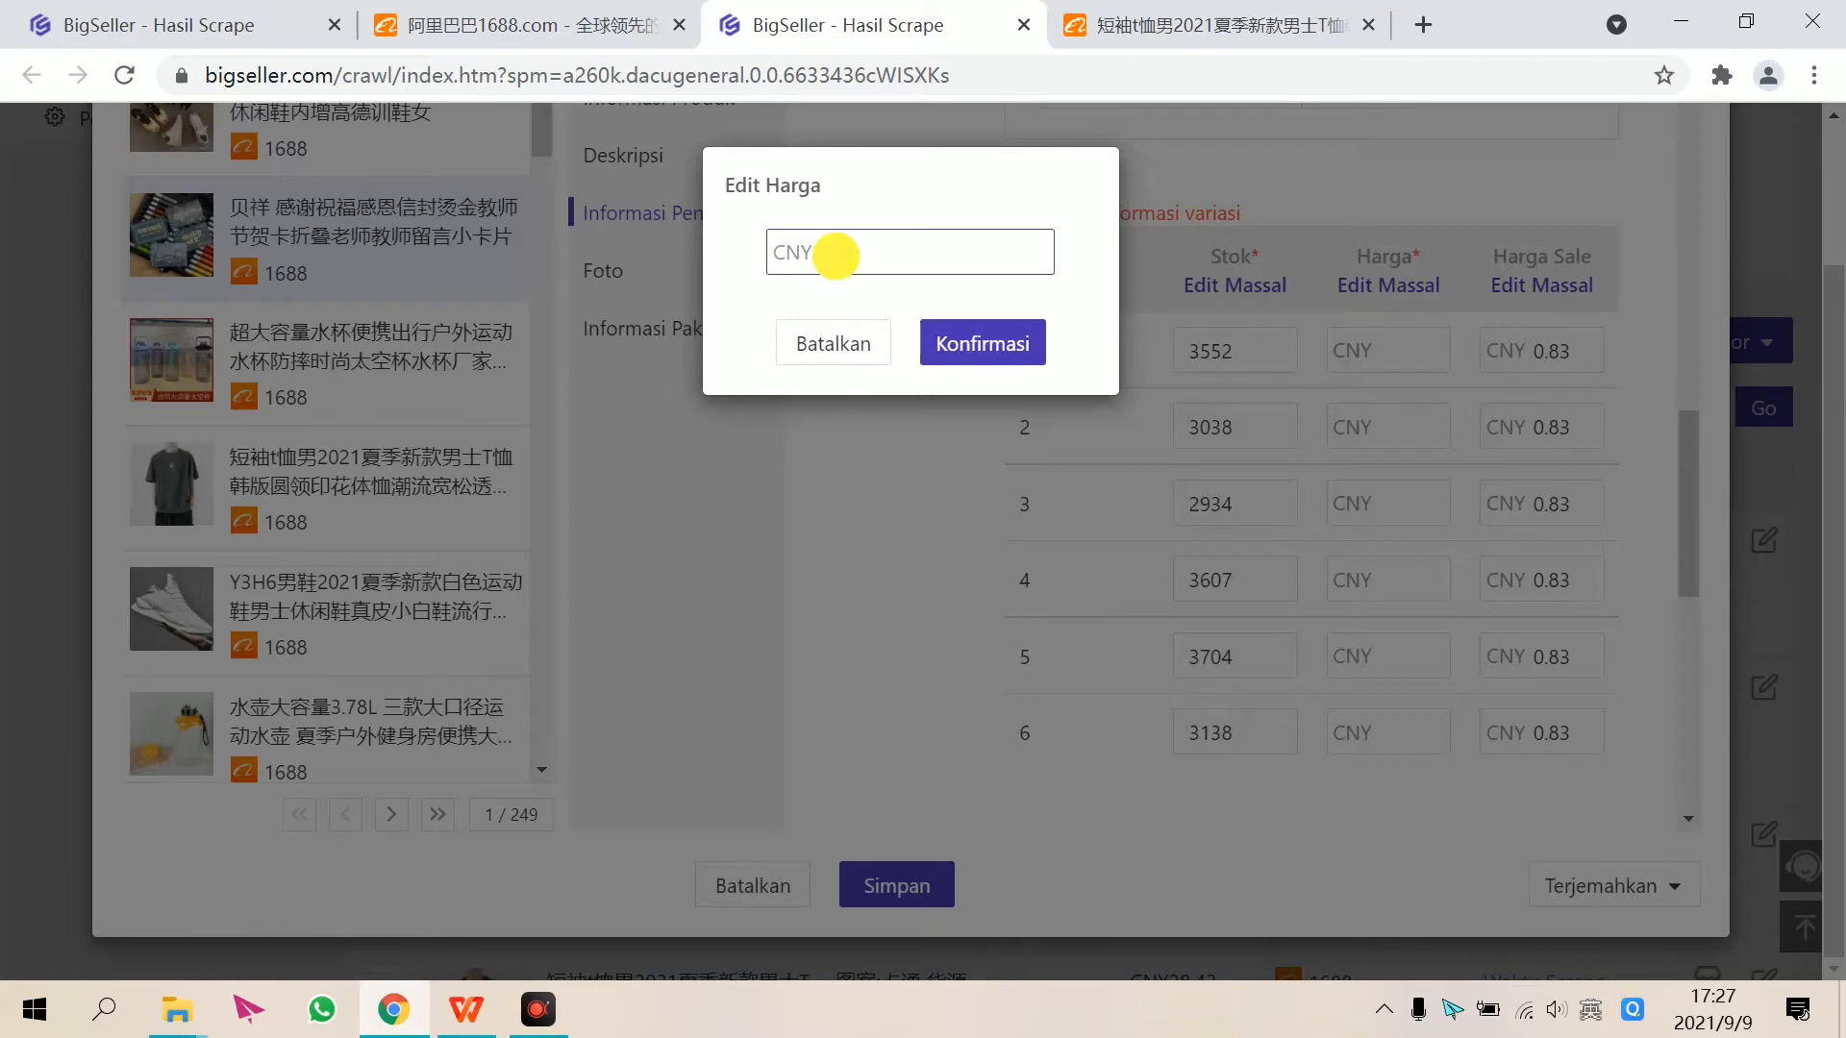
type("20000")
left_click(987, 348)
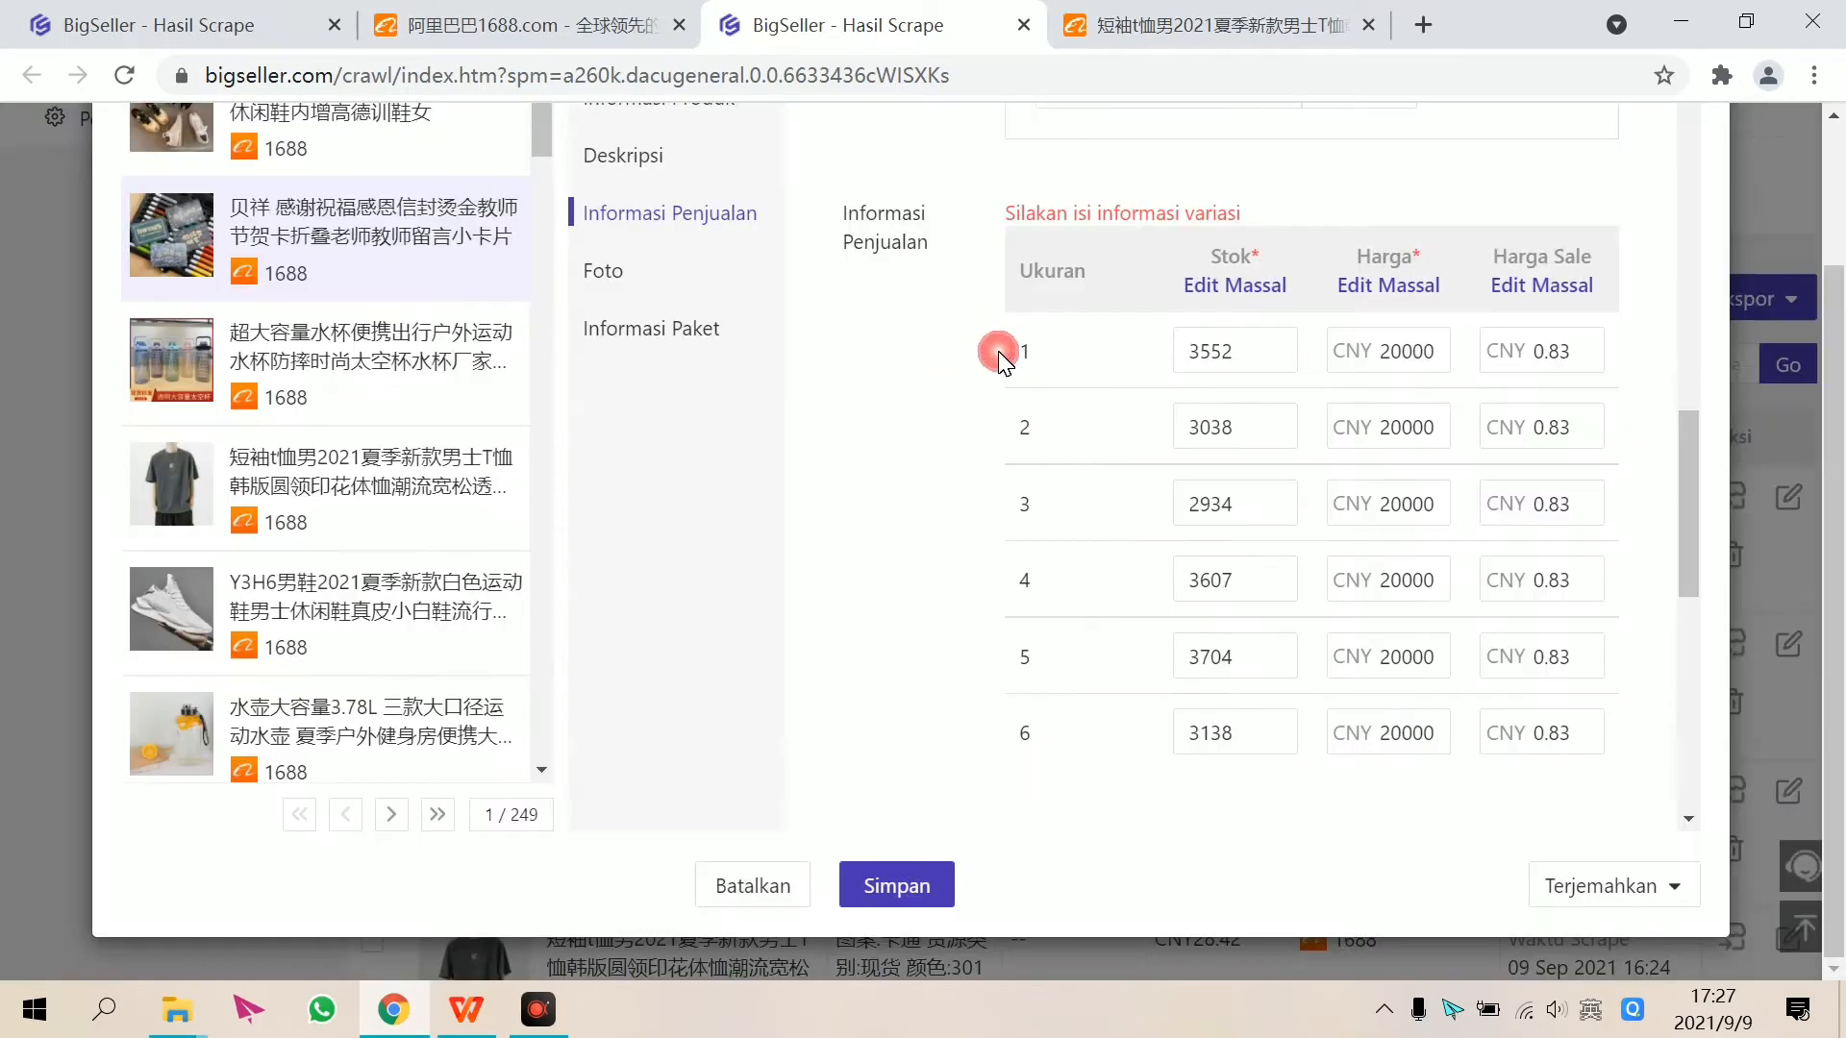
left_click(896, 886)
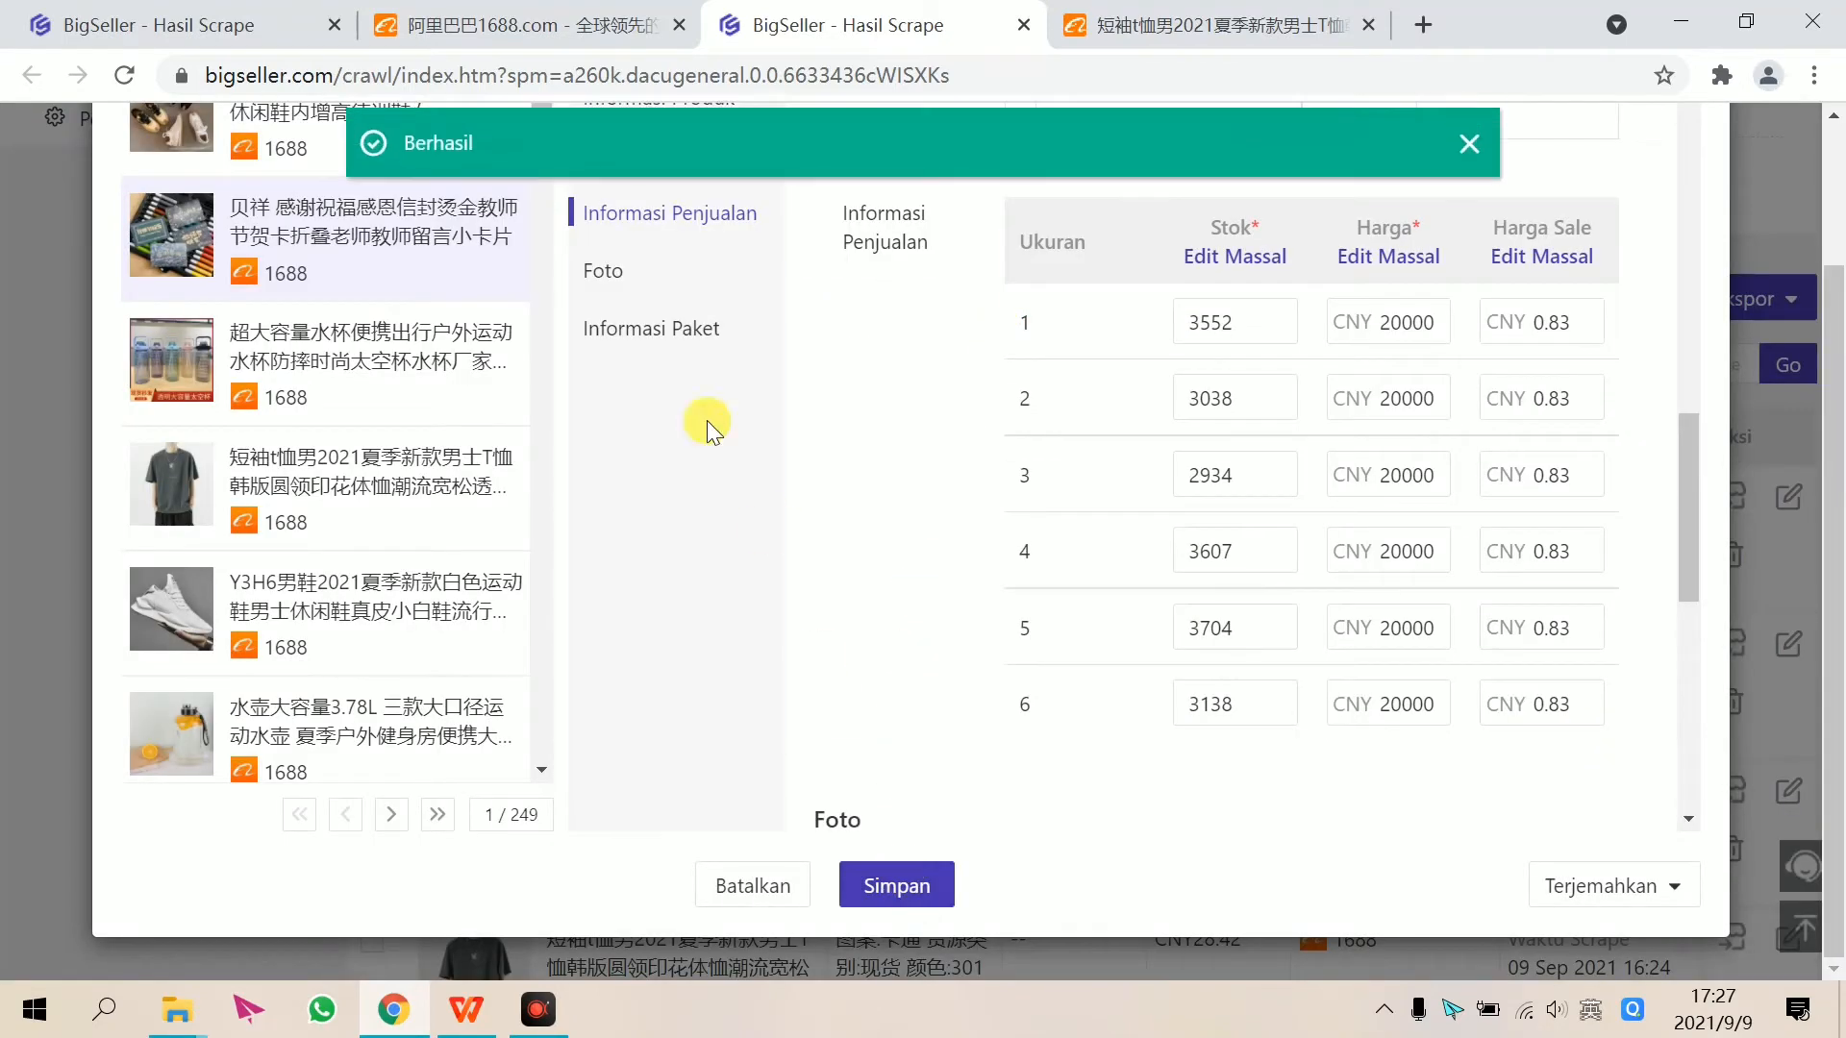
- Review the greeting cards' sales information, photo section and translated product name
scroll(590, 423, "up", 2)
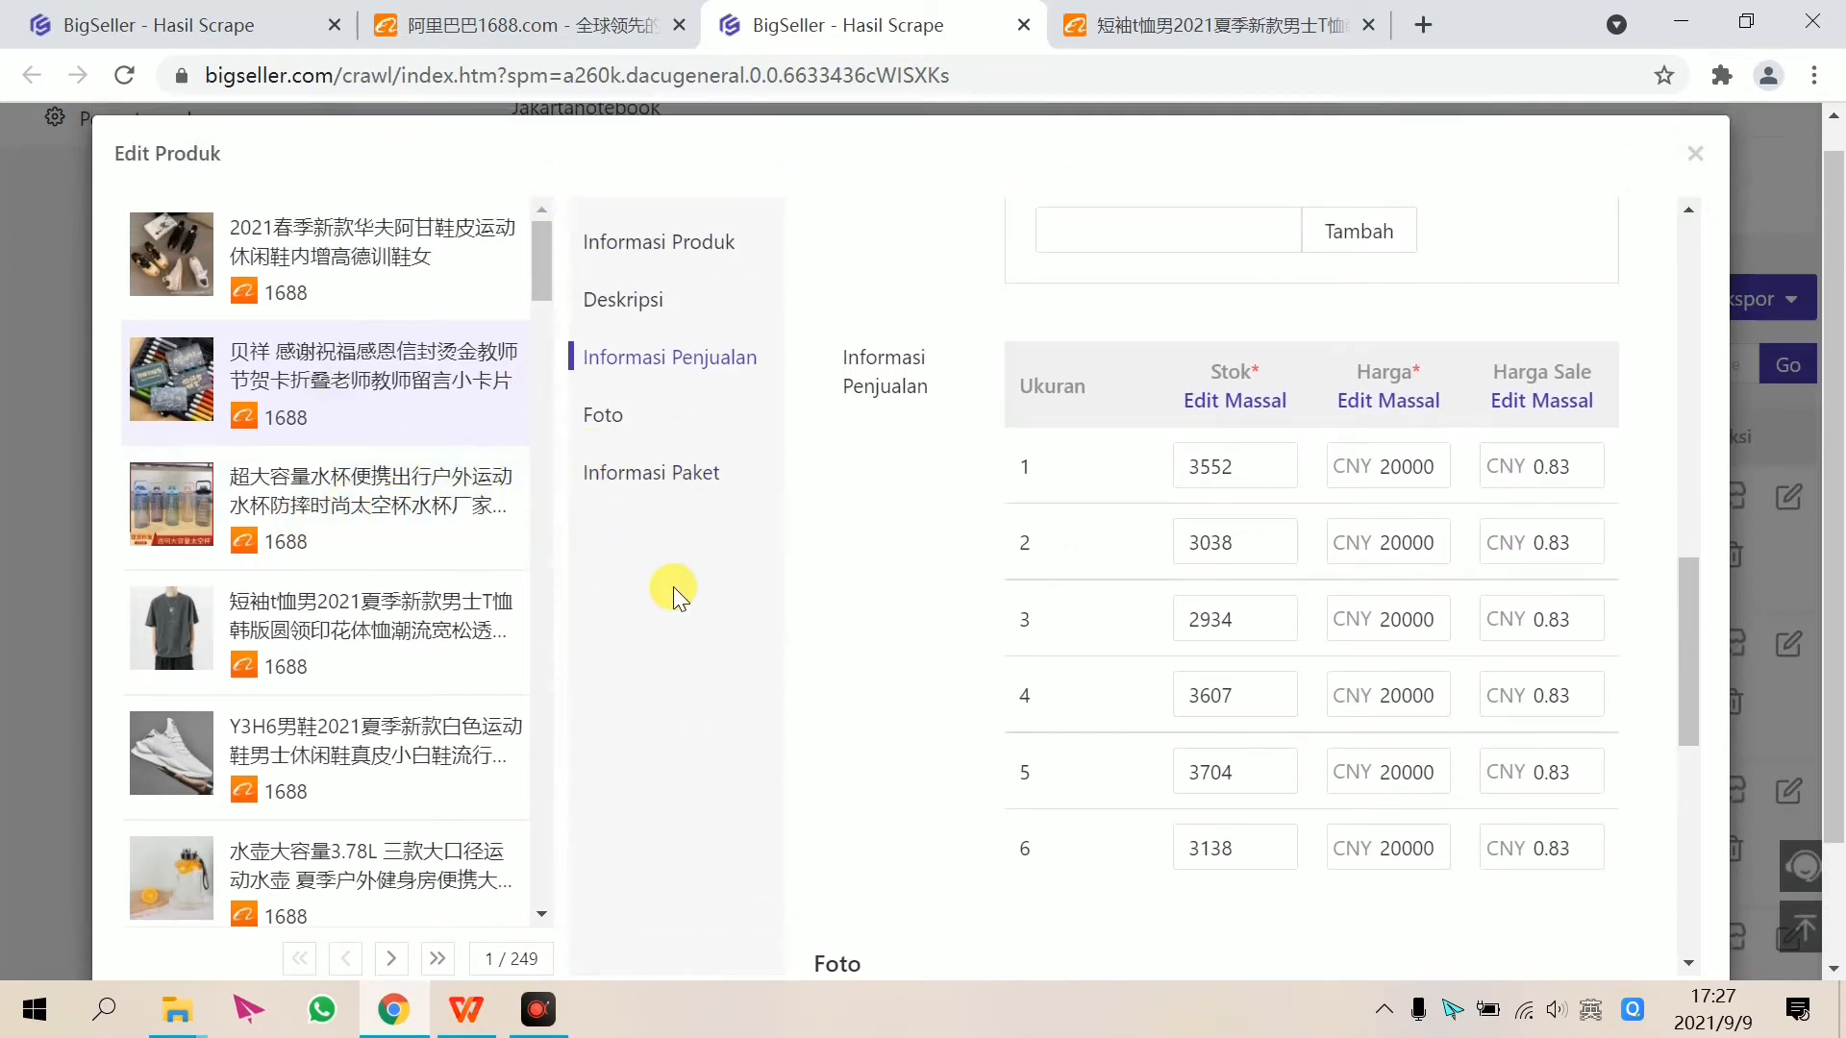
scroll(665, 603, "down", 2)
scroll(648, 607, "up", 2)
scroll(650, 609, "down", 2)
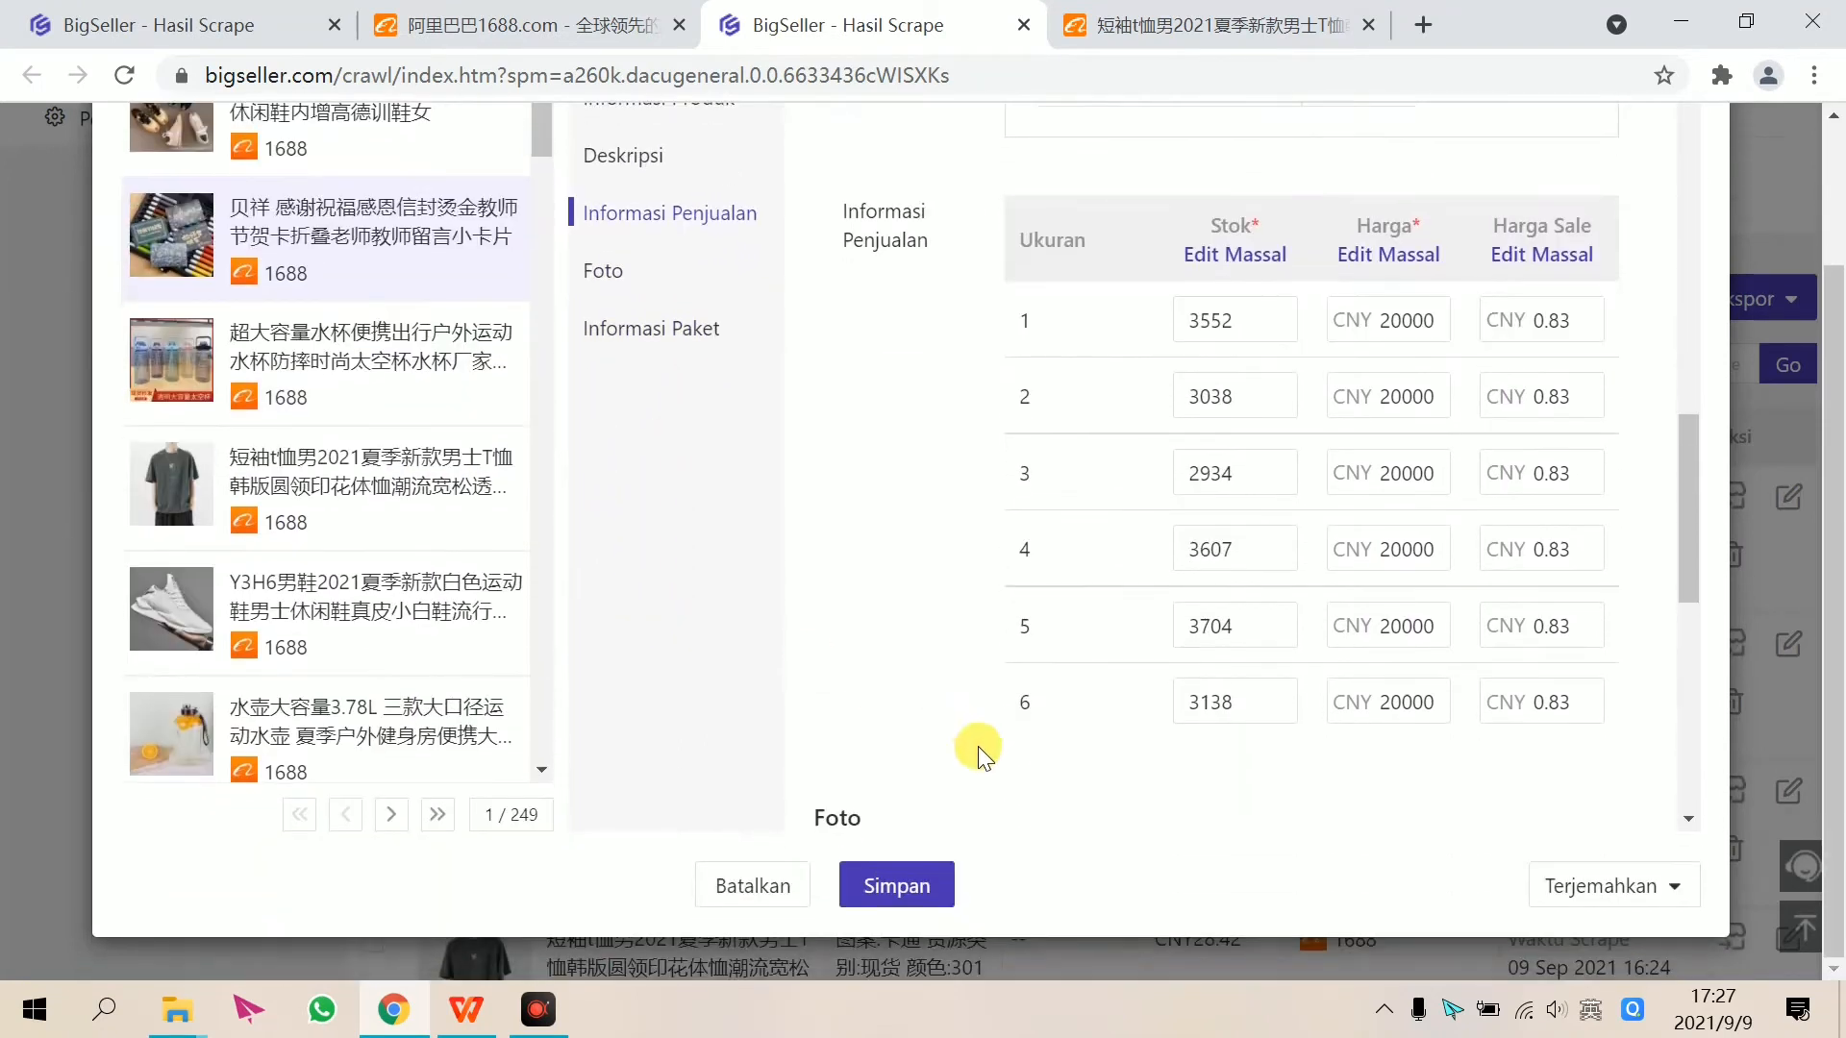
scroll(942, 769, "down", 2)
scroll(654, 539, "up", 2)
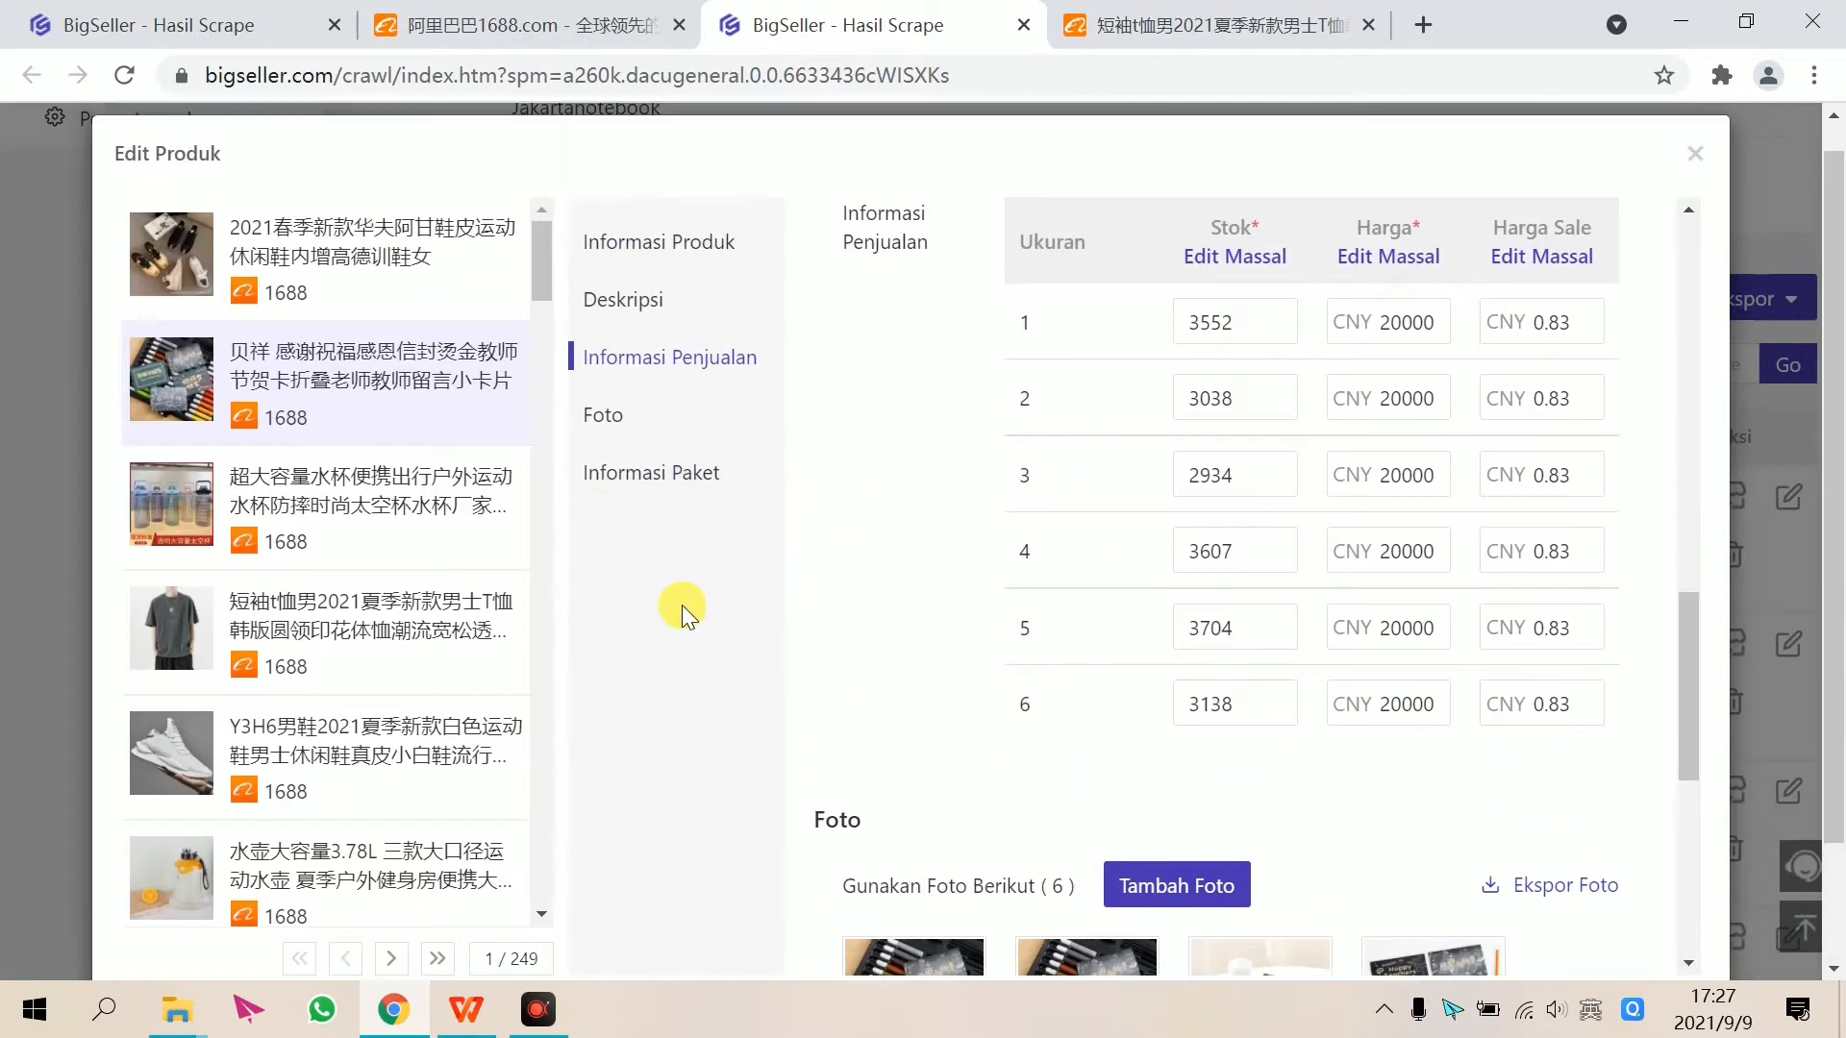
scroll(682, 605, "down", 2)
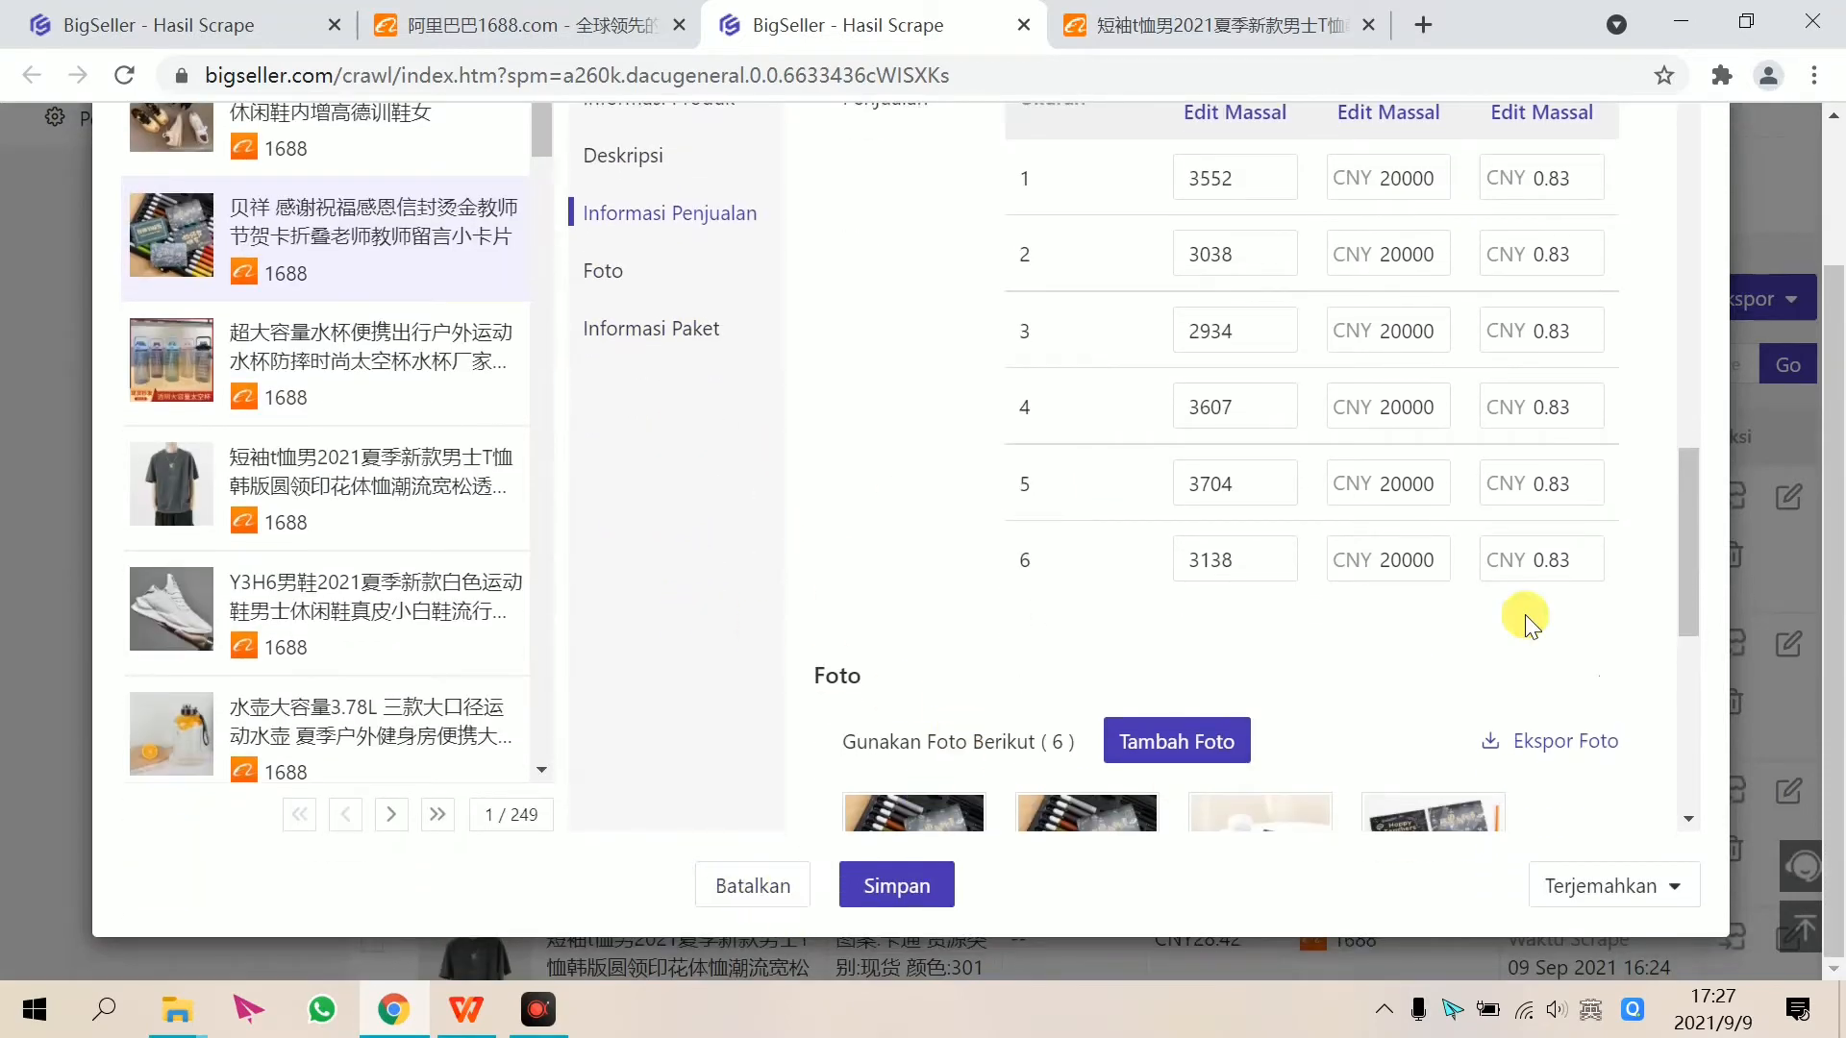
scroll(1524, 617, "up", 6)
scroll(1732, 527, "up", 3)
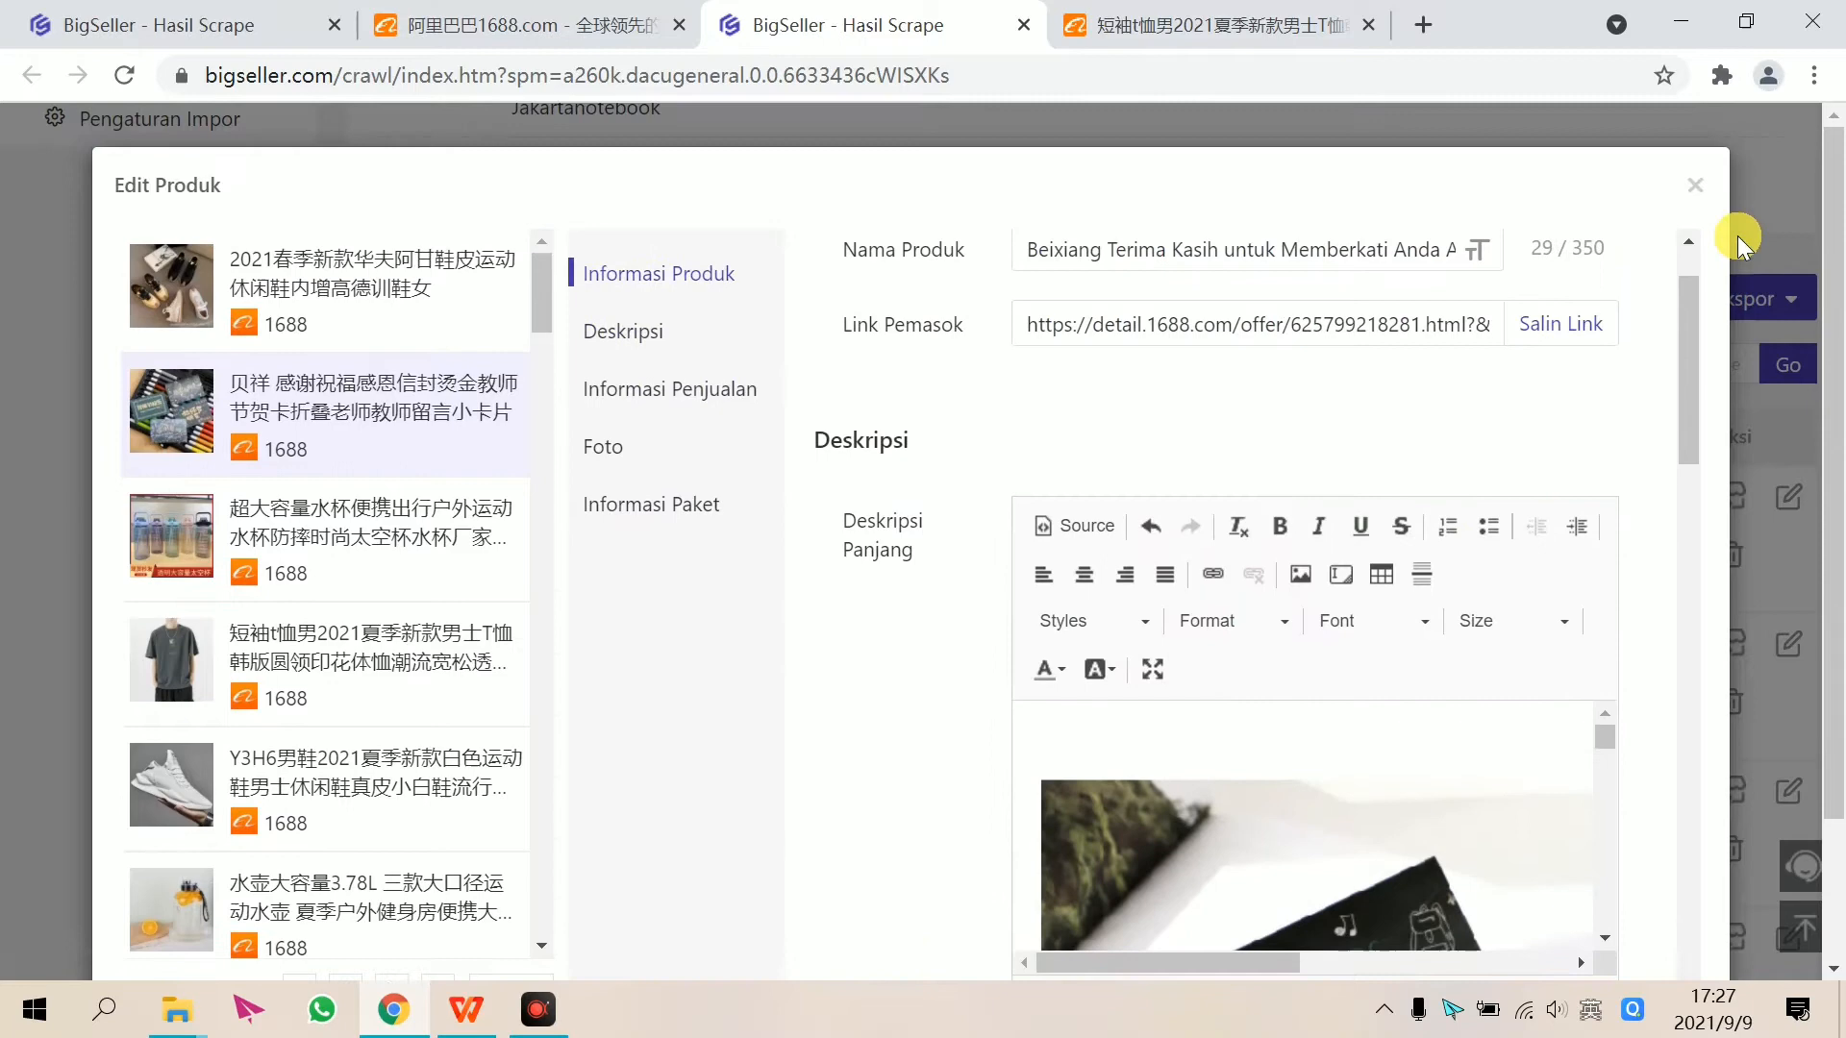
- Close the product editor and list all scraped products under Semua to check the edited entries
left_click(1694, 185)
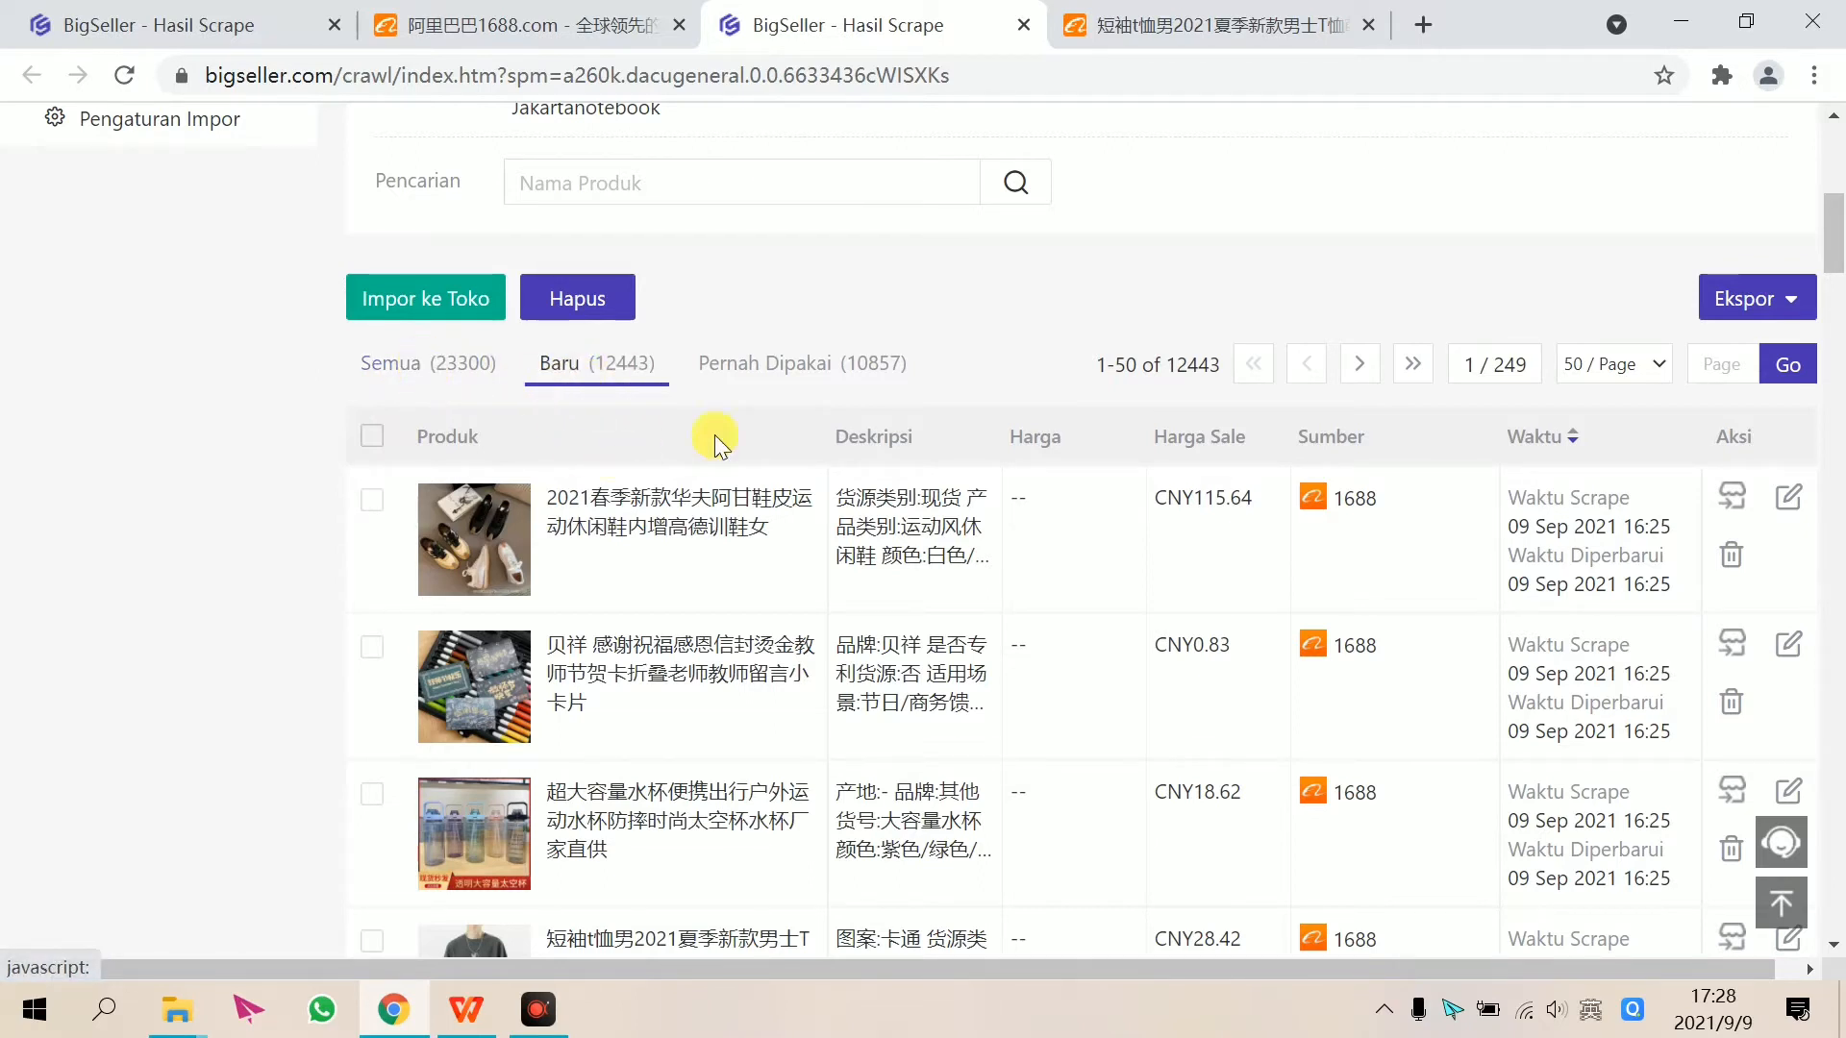
left_click(408, 366)
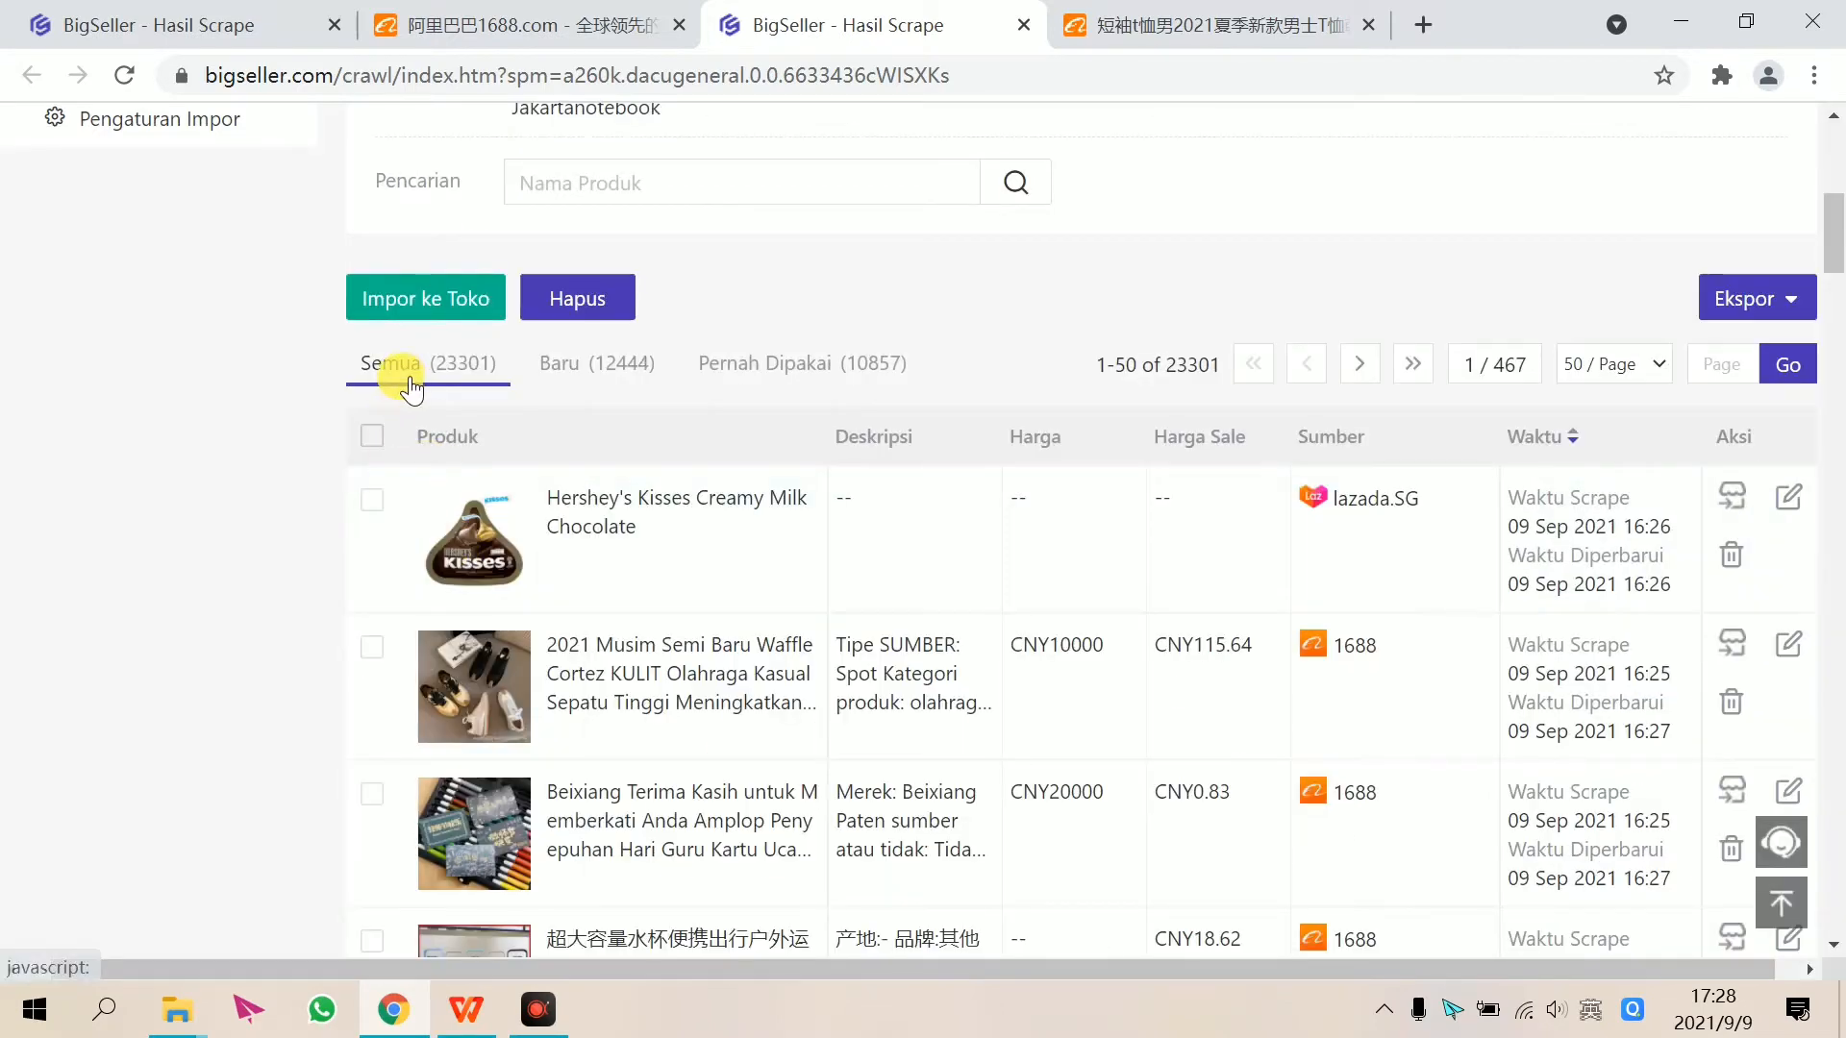
mouse_move(440, 517)
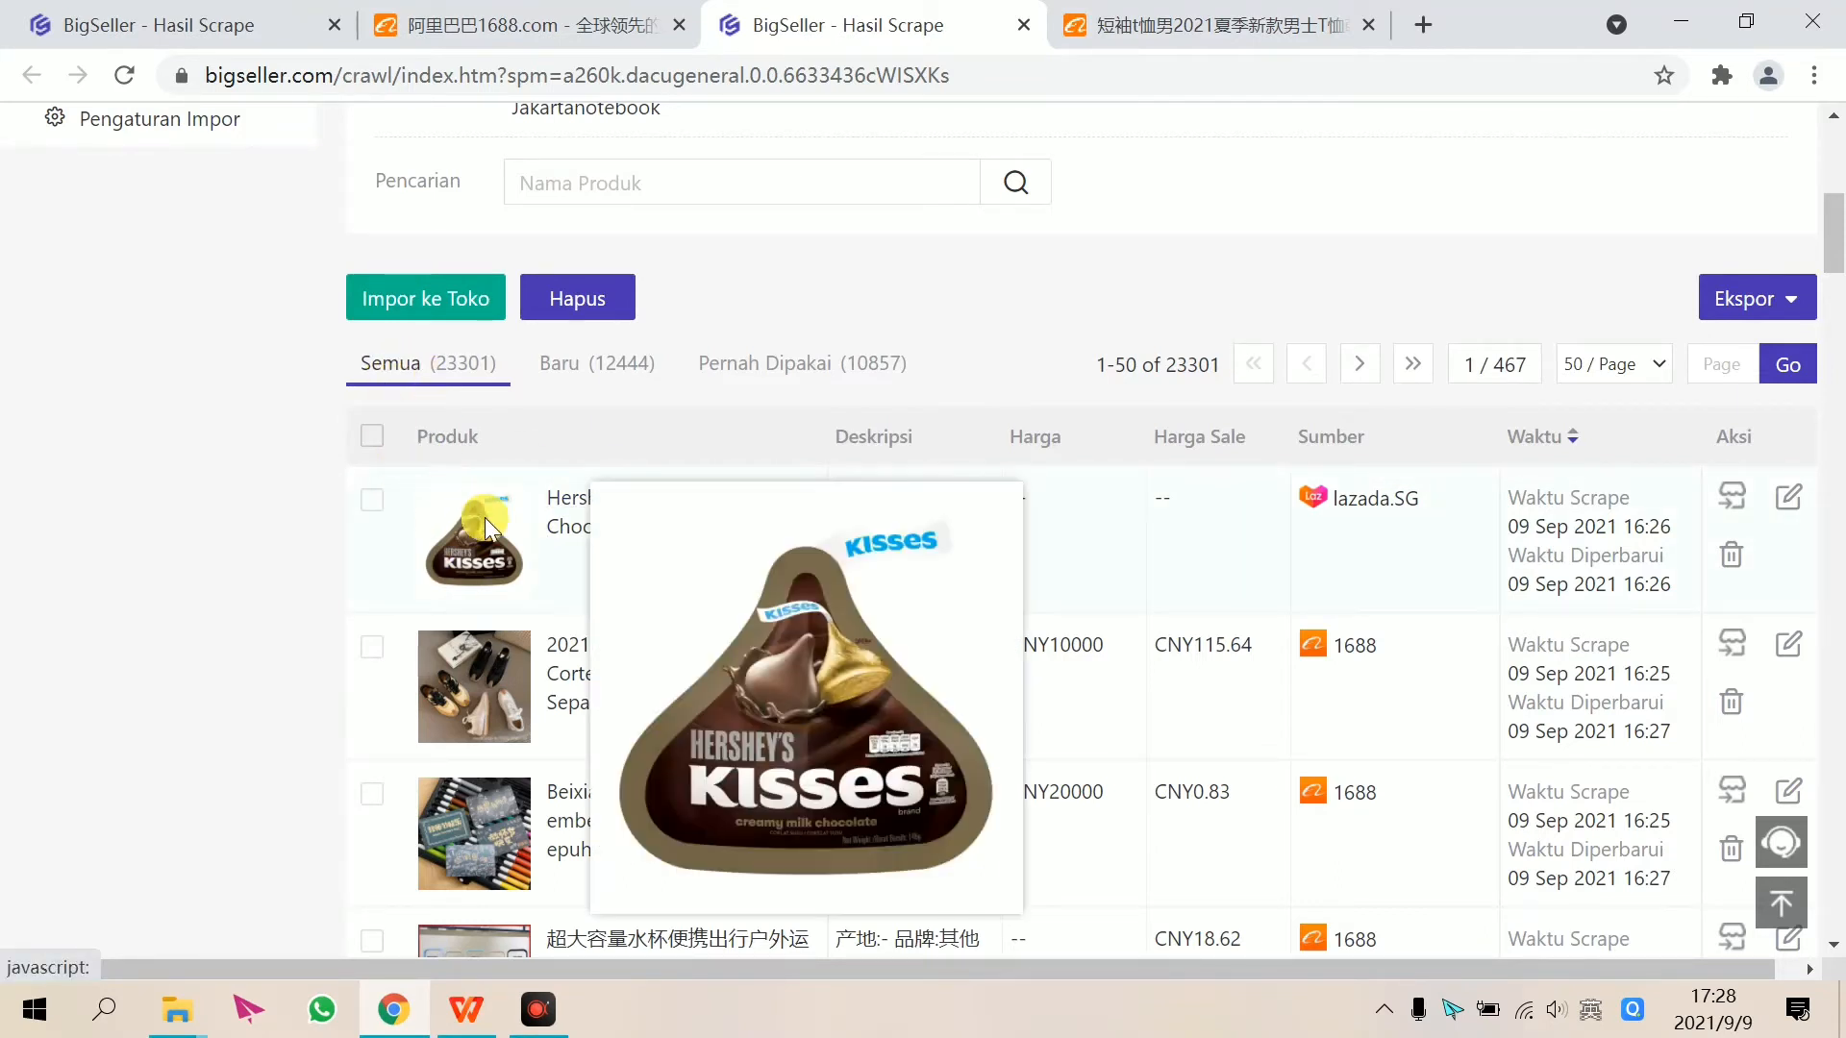
scroll(621, 548, "down", 3)
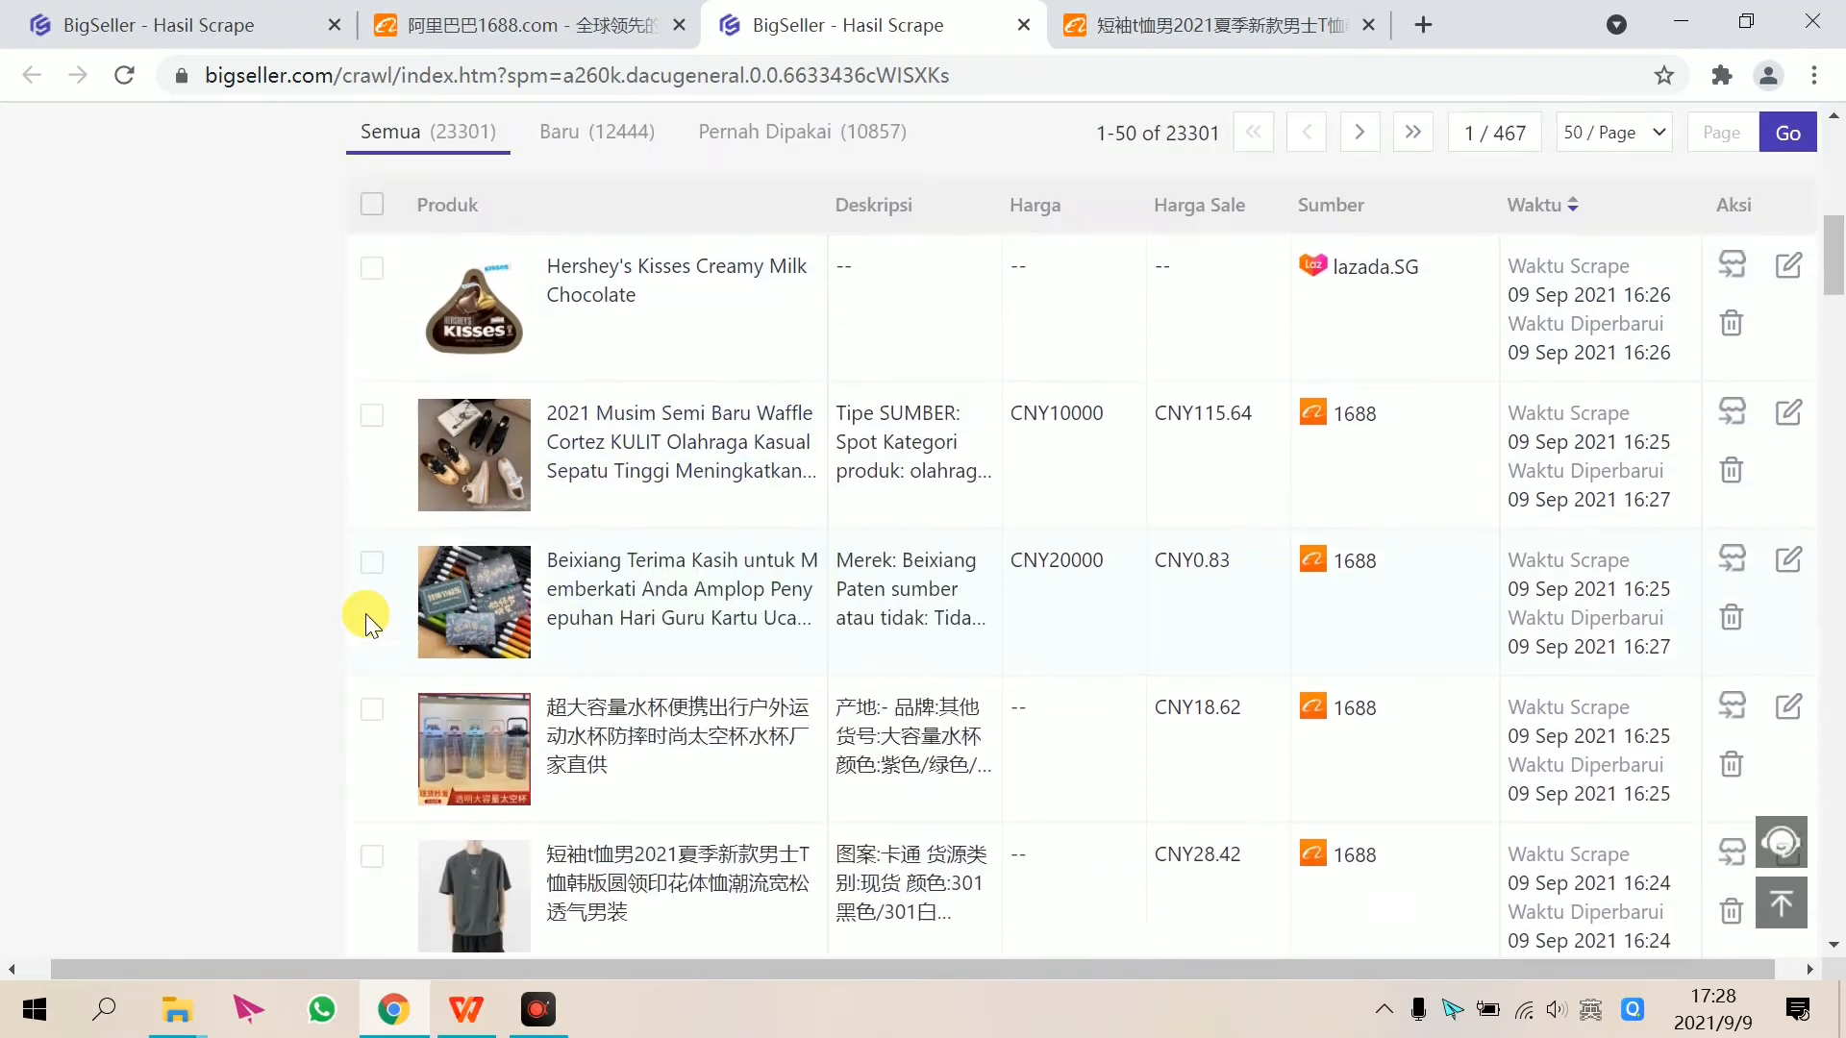
scroll(689, 594, "up", 1)
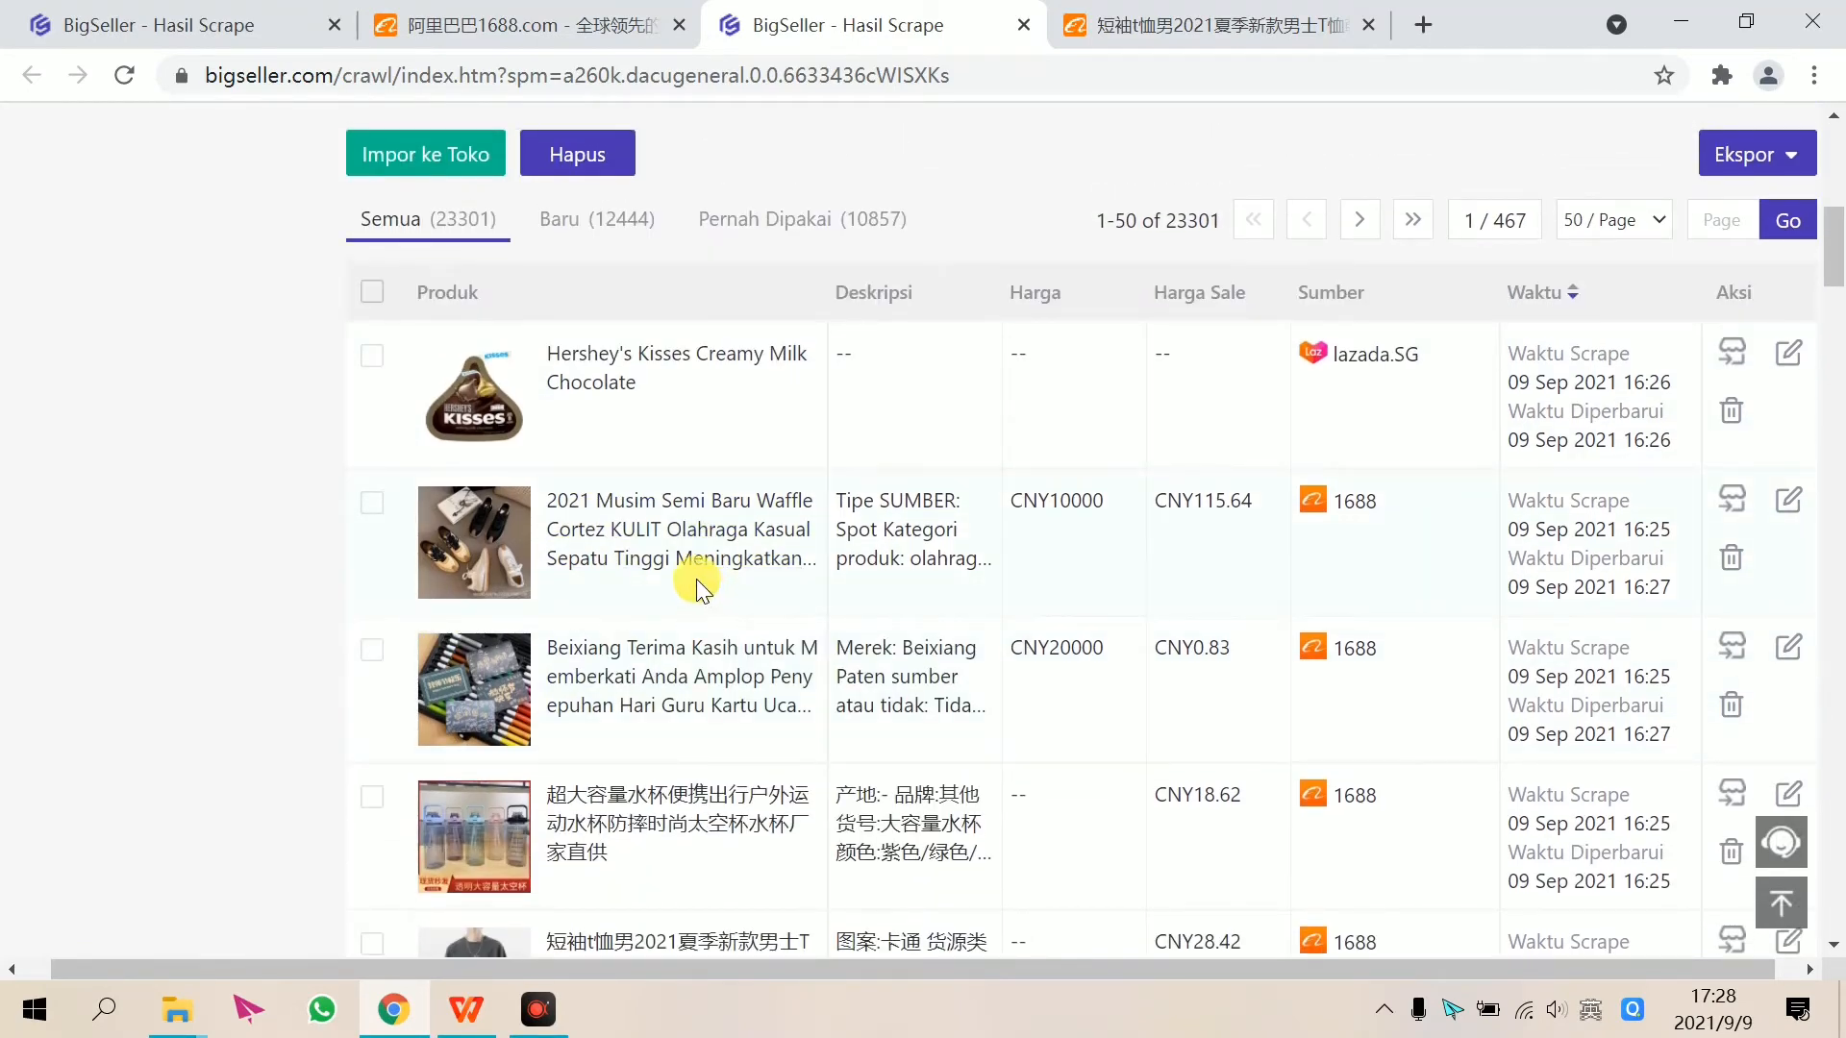
- Select the Hershey's Kisses chocolate, the Waffle Cortez sneakers and the Beixiang greeting cards in the product list
left_click(375, 363)
left_click(373, 575)
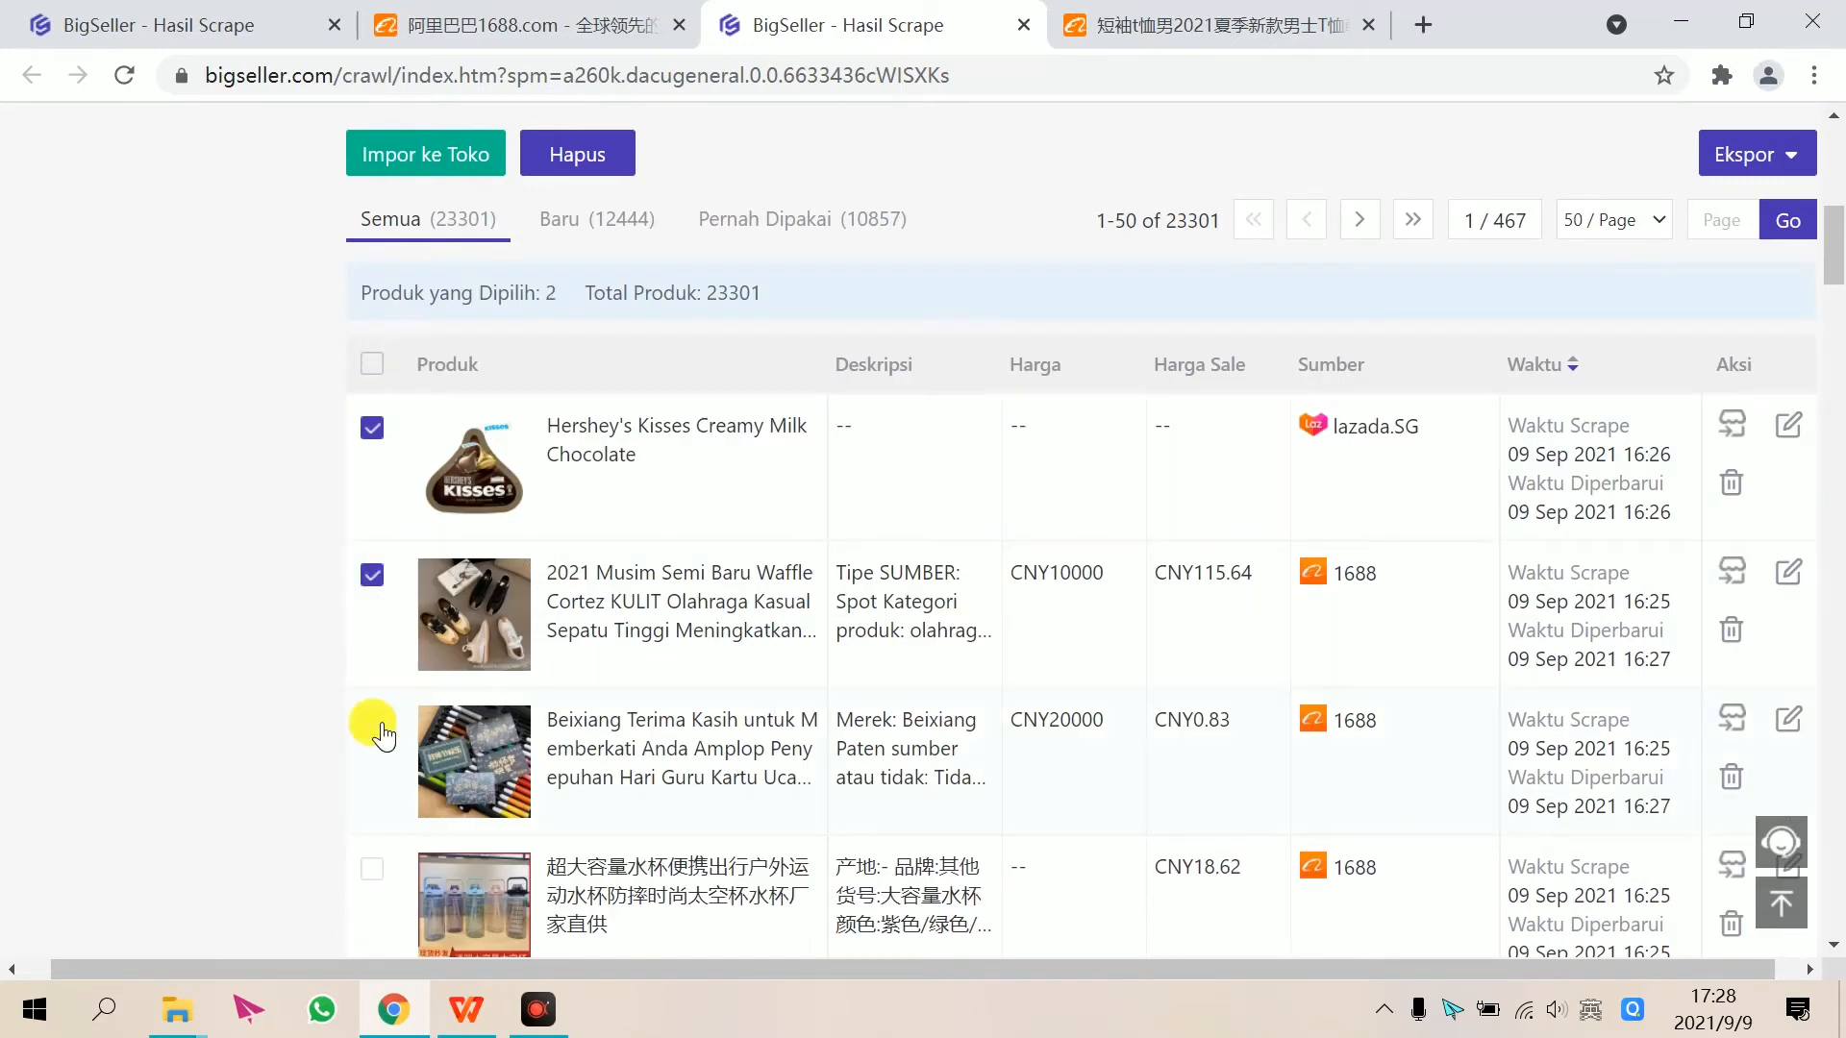
left_click(376, 727)
mouse_move(492, 712)
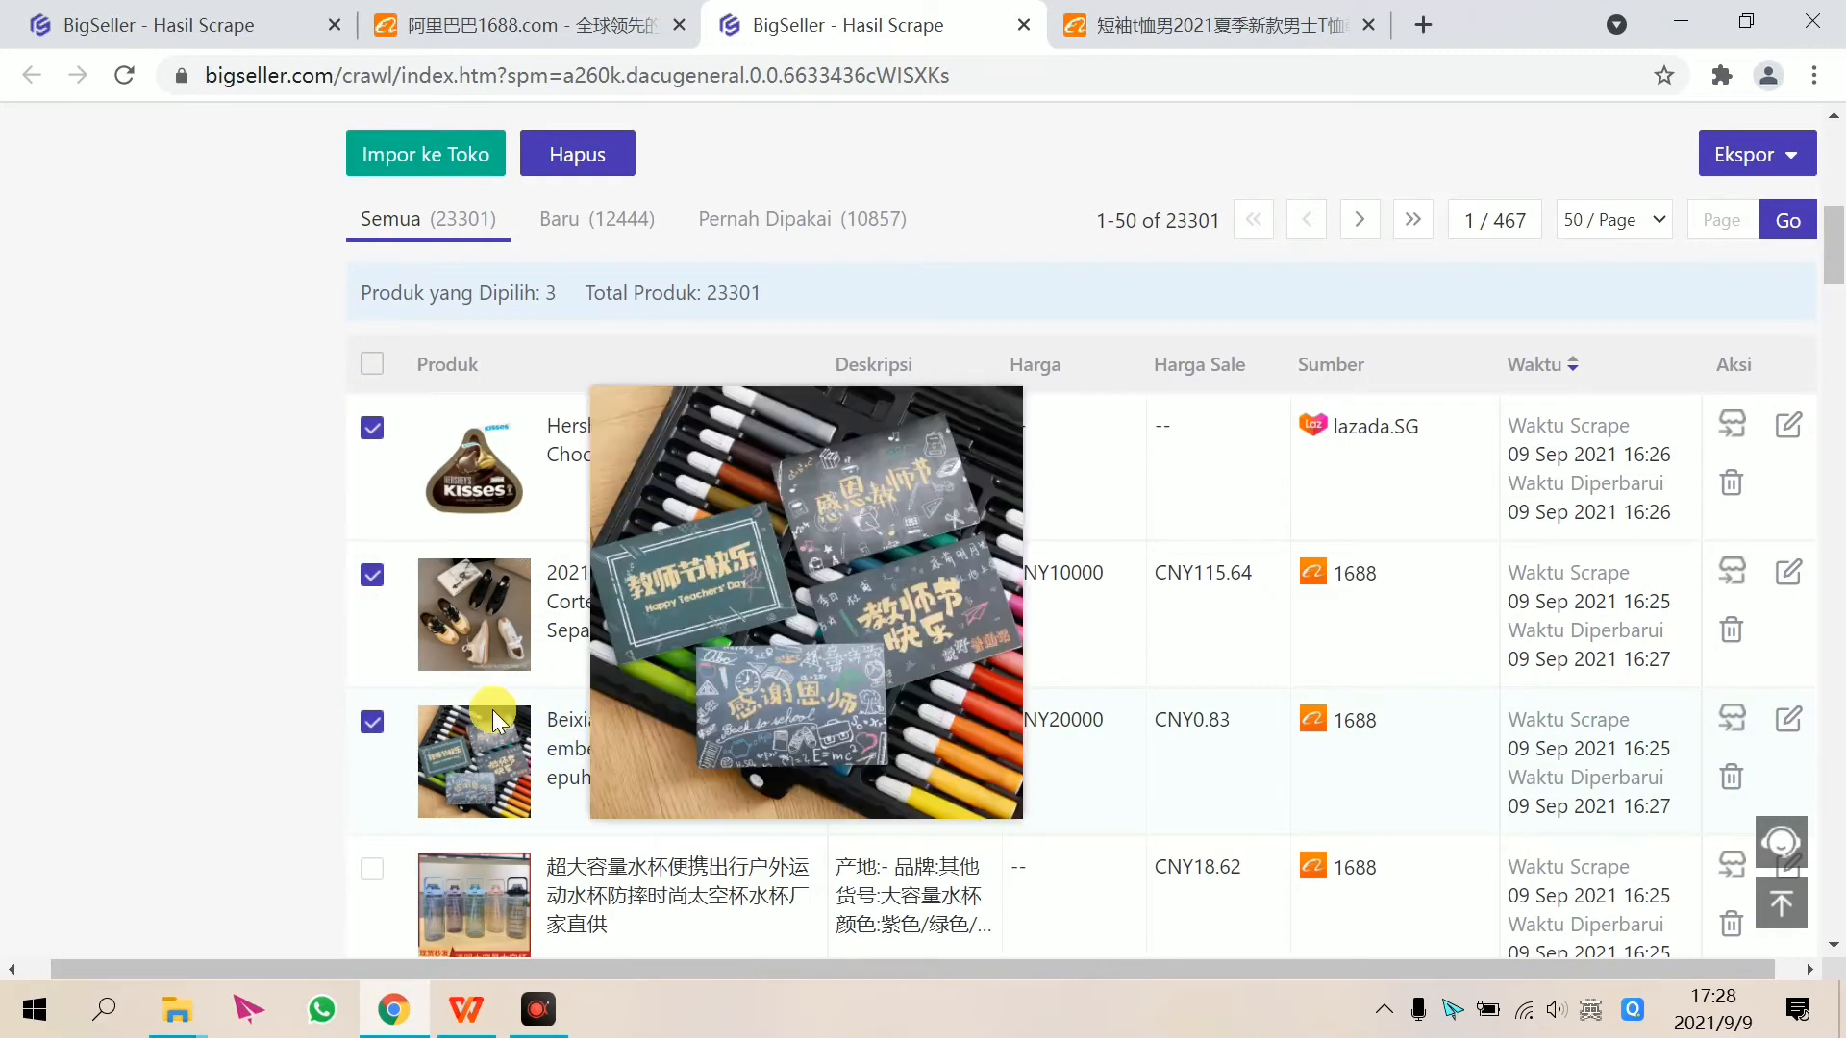
- Import the three selected products into the draft list of the BLIBLI store on Blibli
scroll(214, 670, "up", 3)
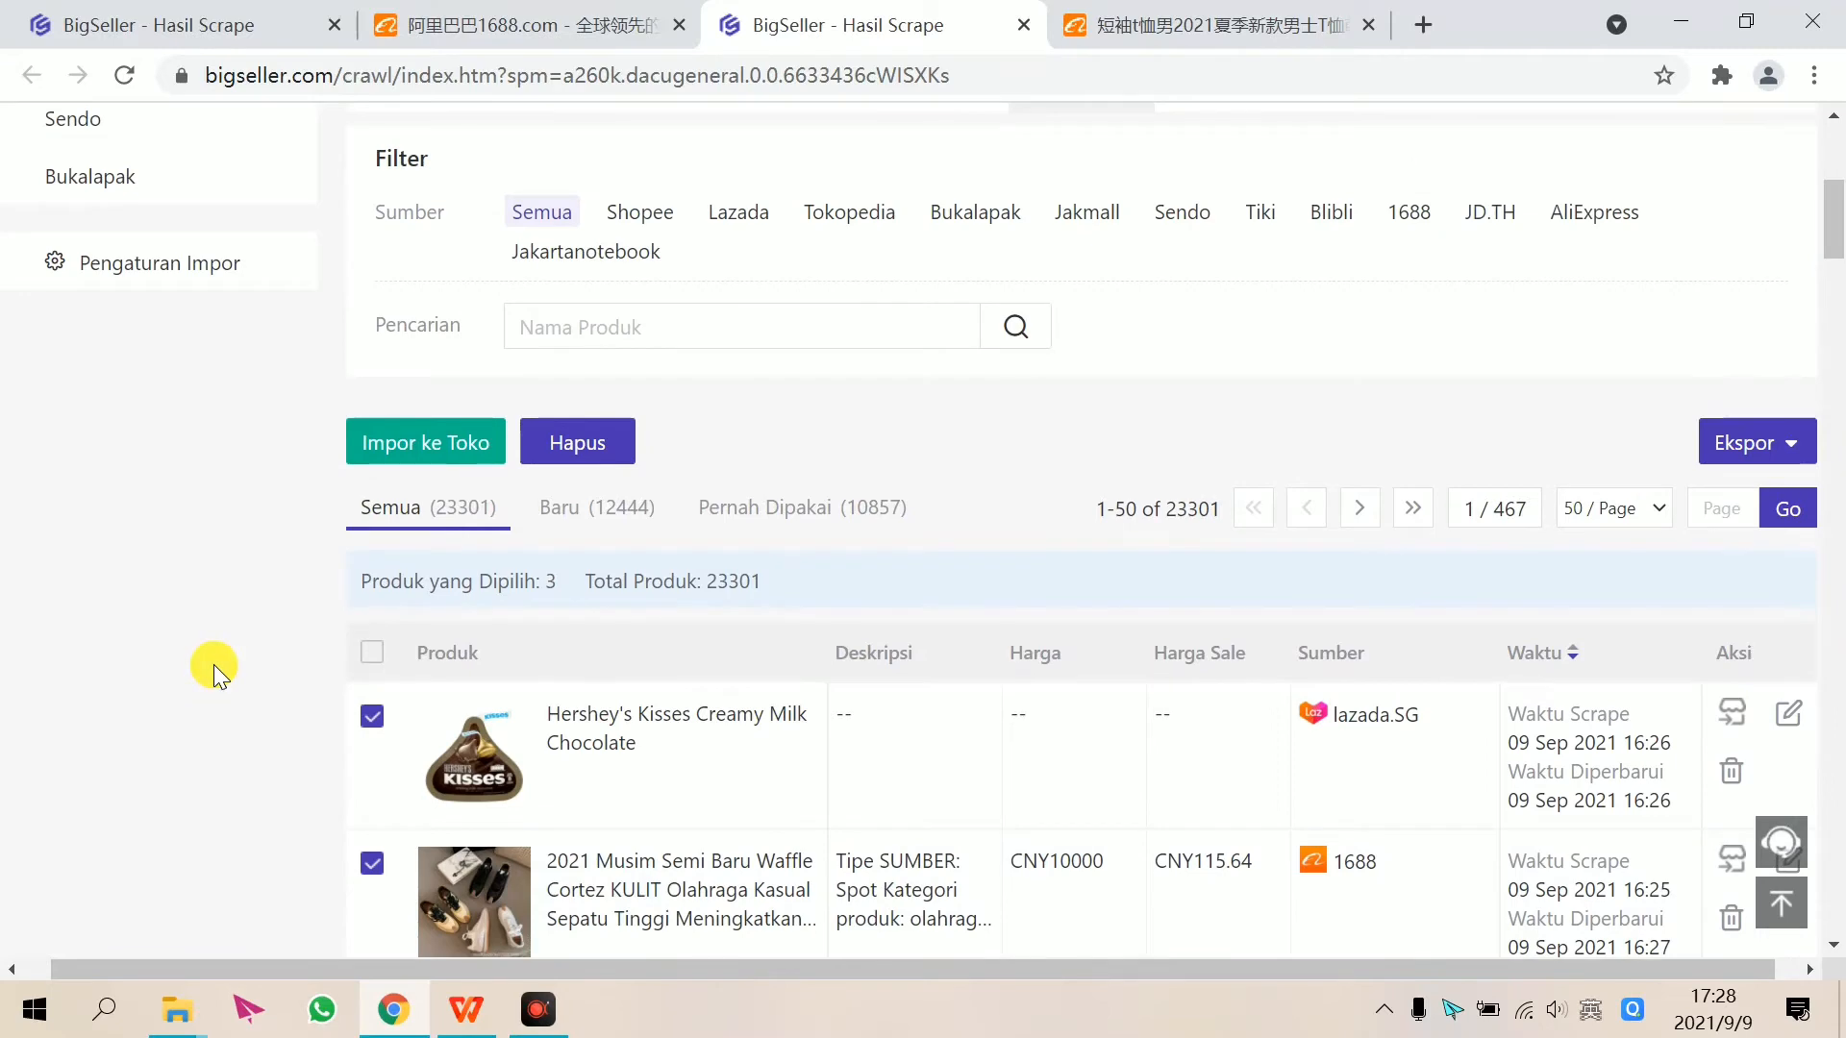
scroll(240, 668, "down", 2)
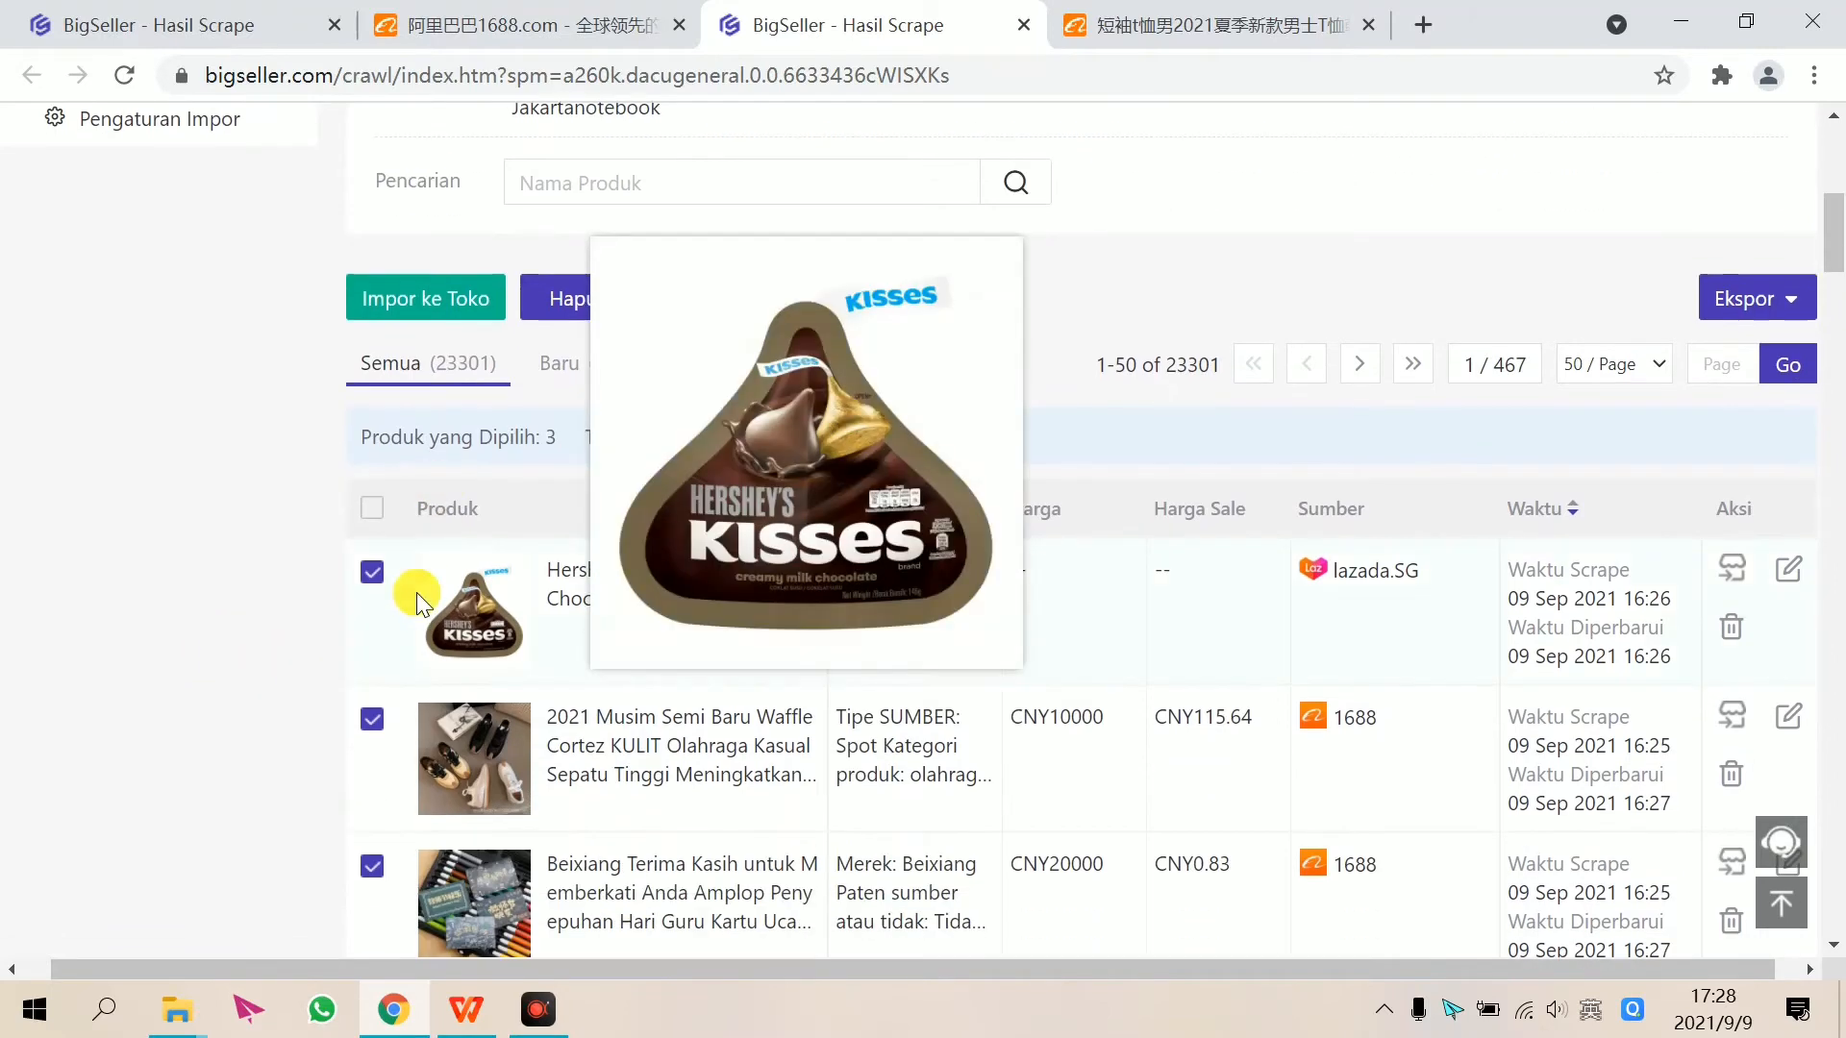
scroll(385, 731, "down", 1)
scroll(327, 596, "up", 2)
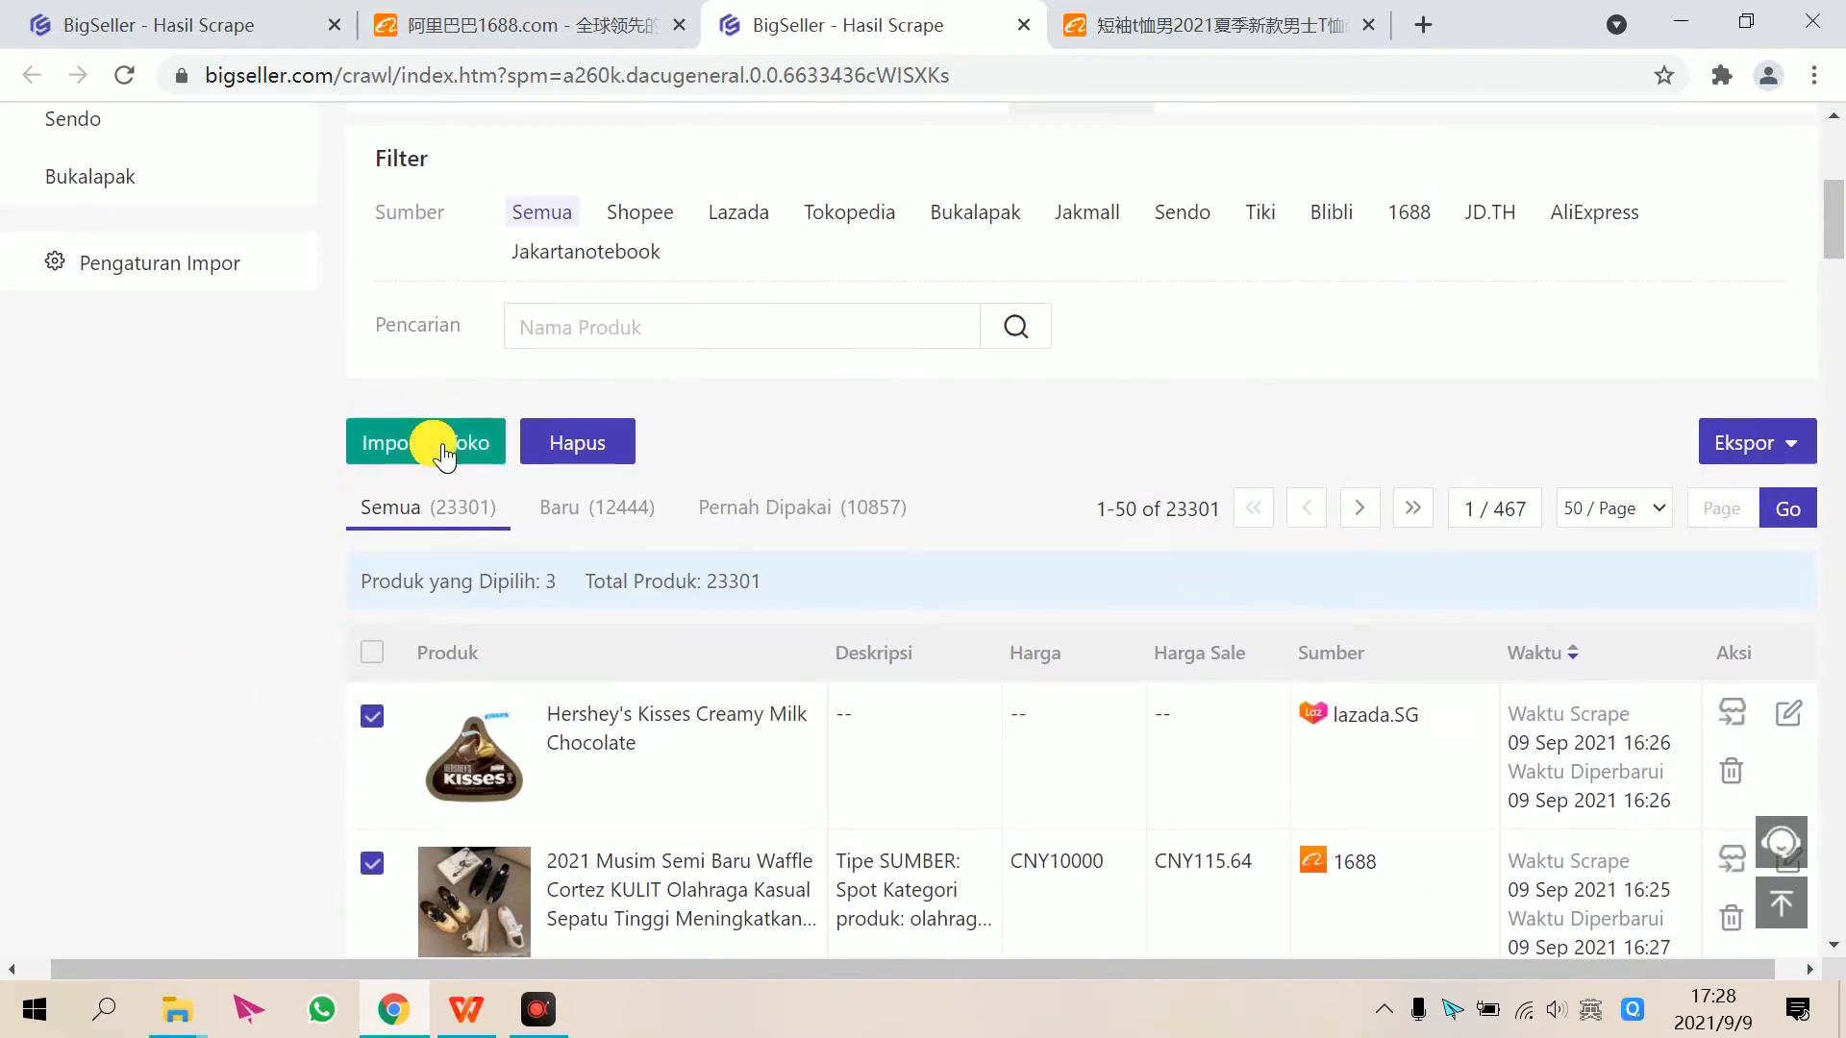
left_click(441, 448)
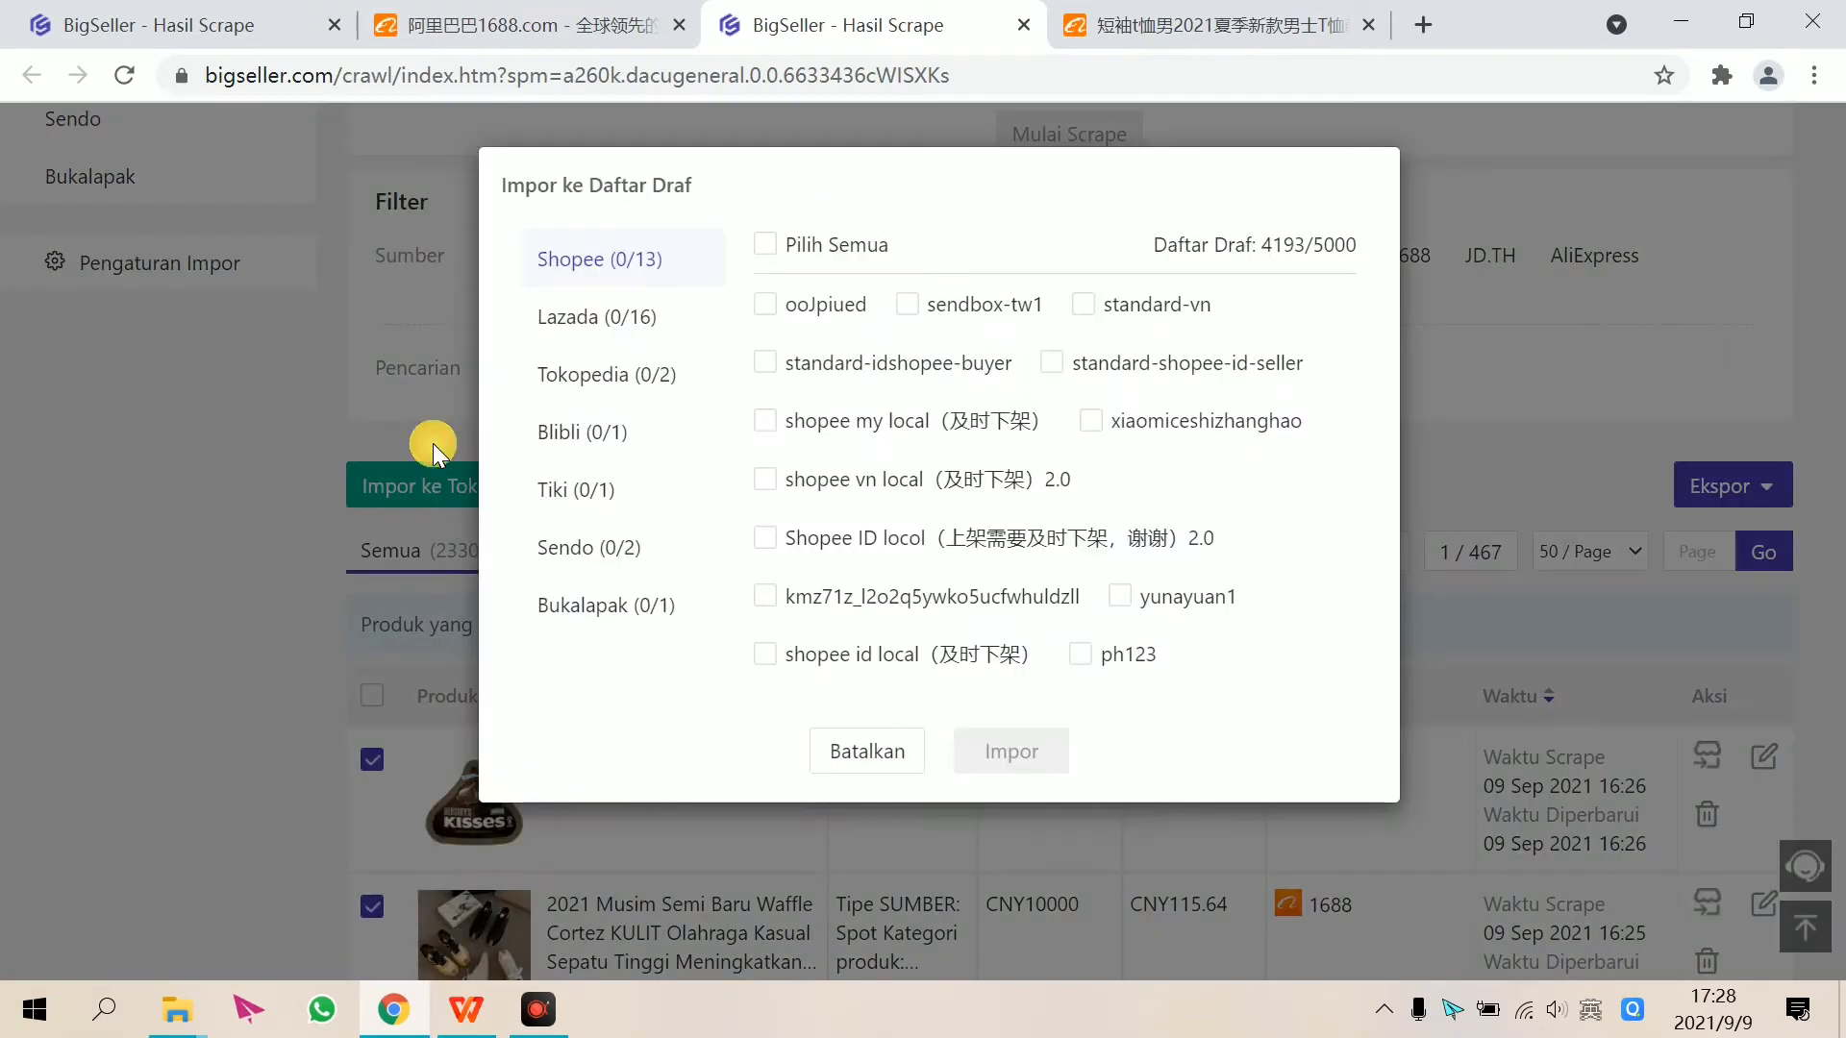
left_click(610, 431)
left_click(766, 244)
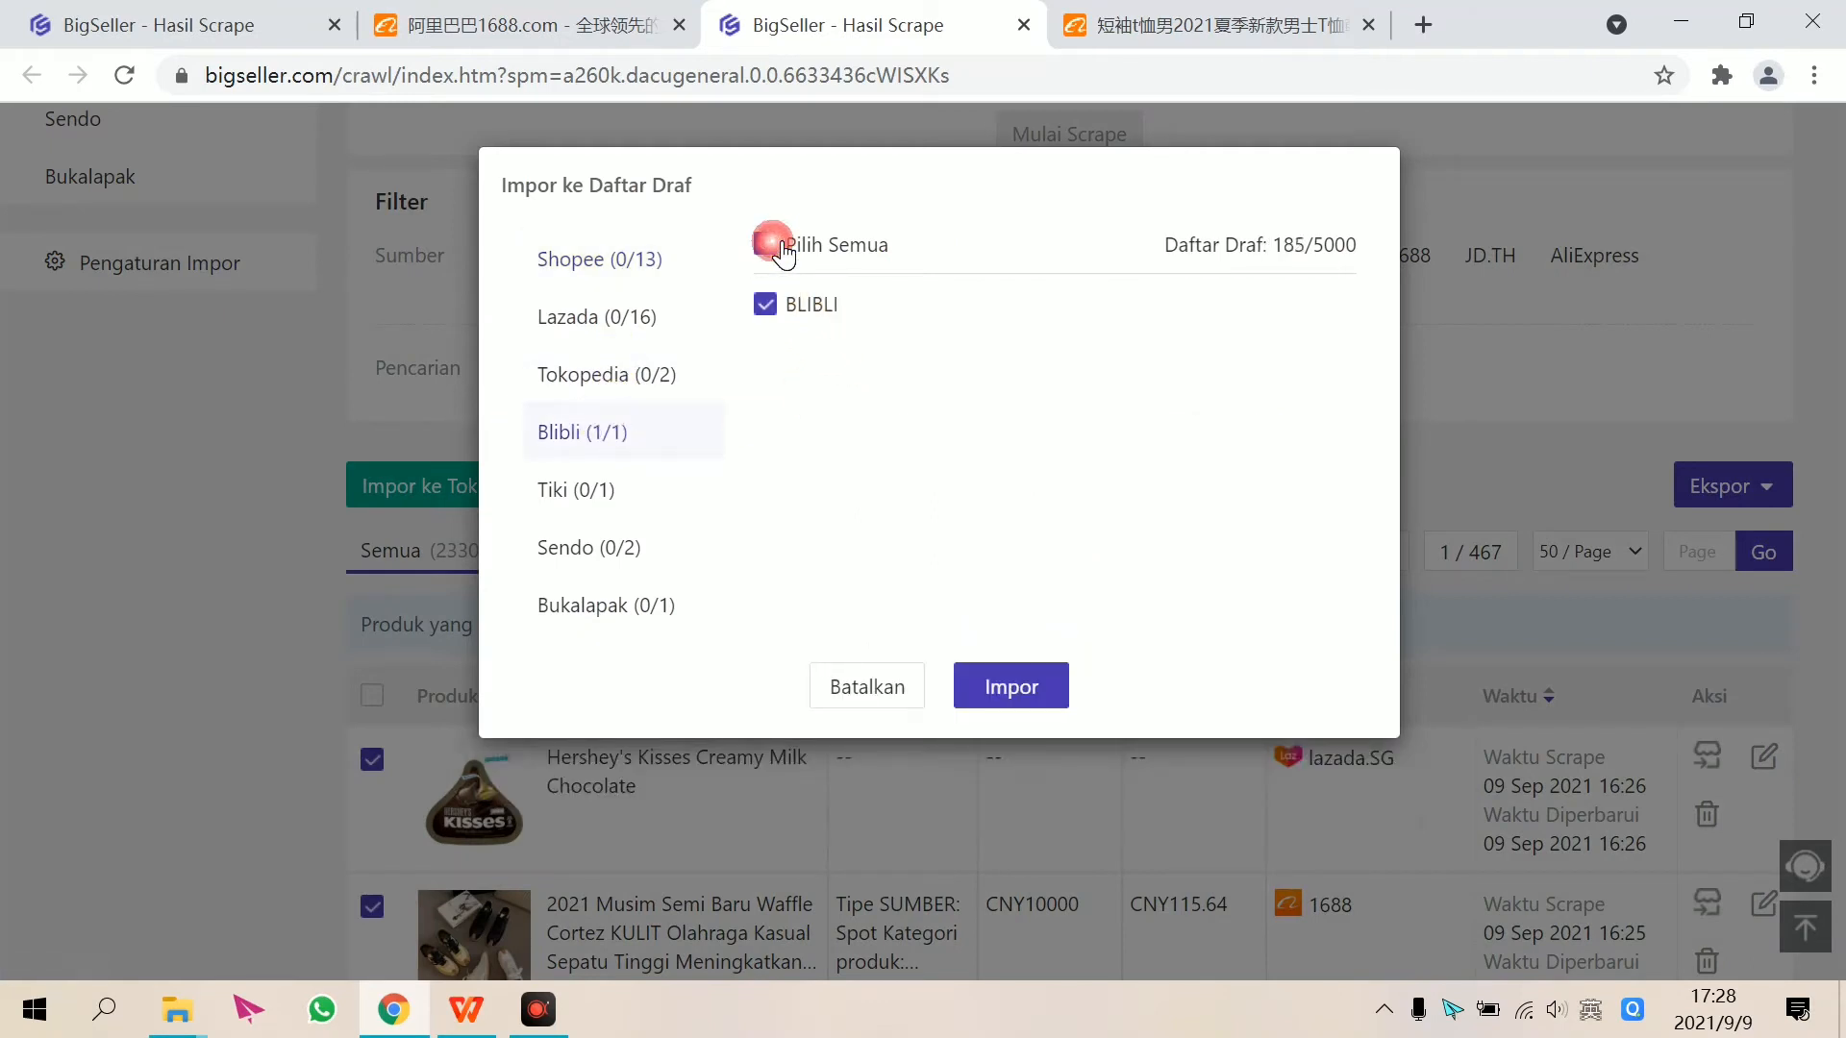
left_click(774, 305)
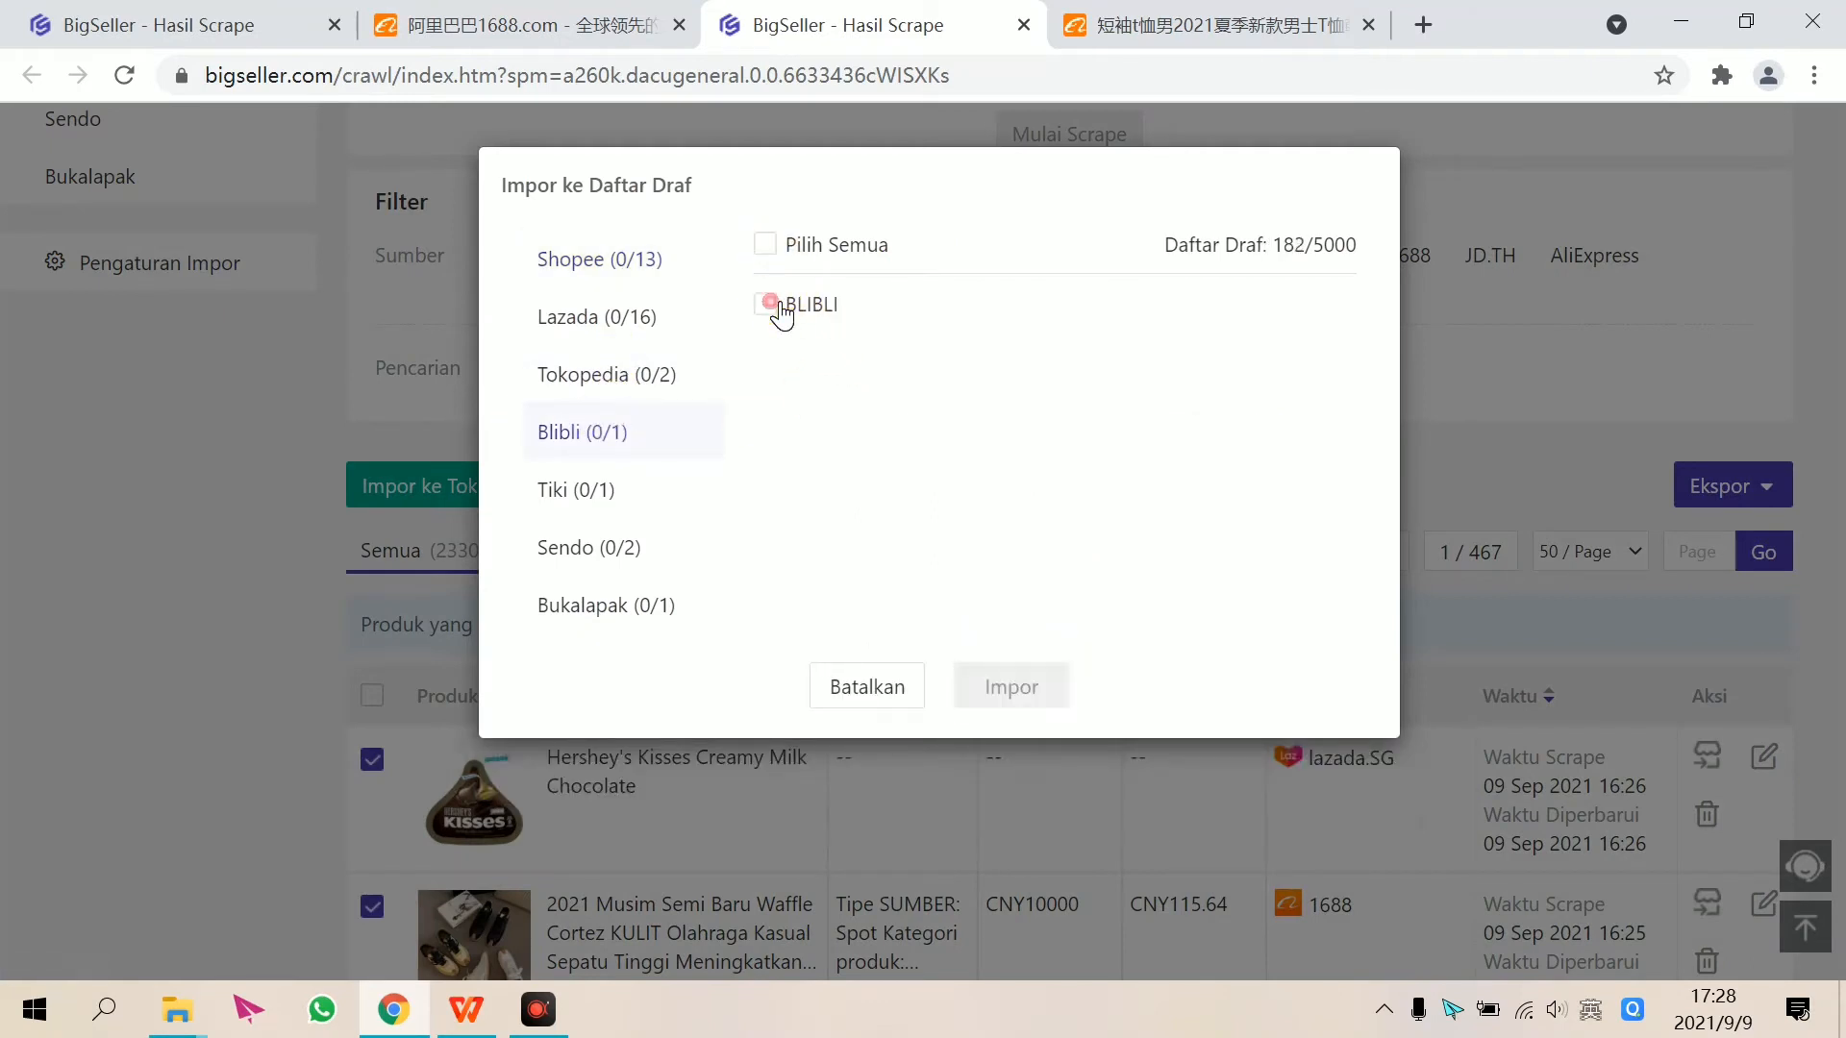
left_click(775, 310)
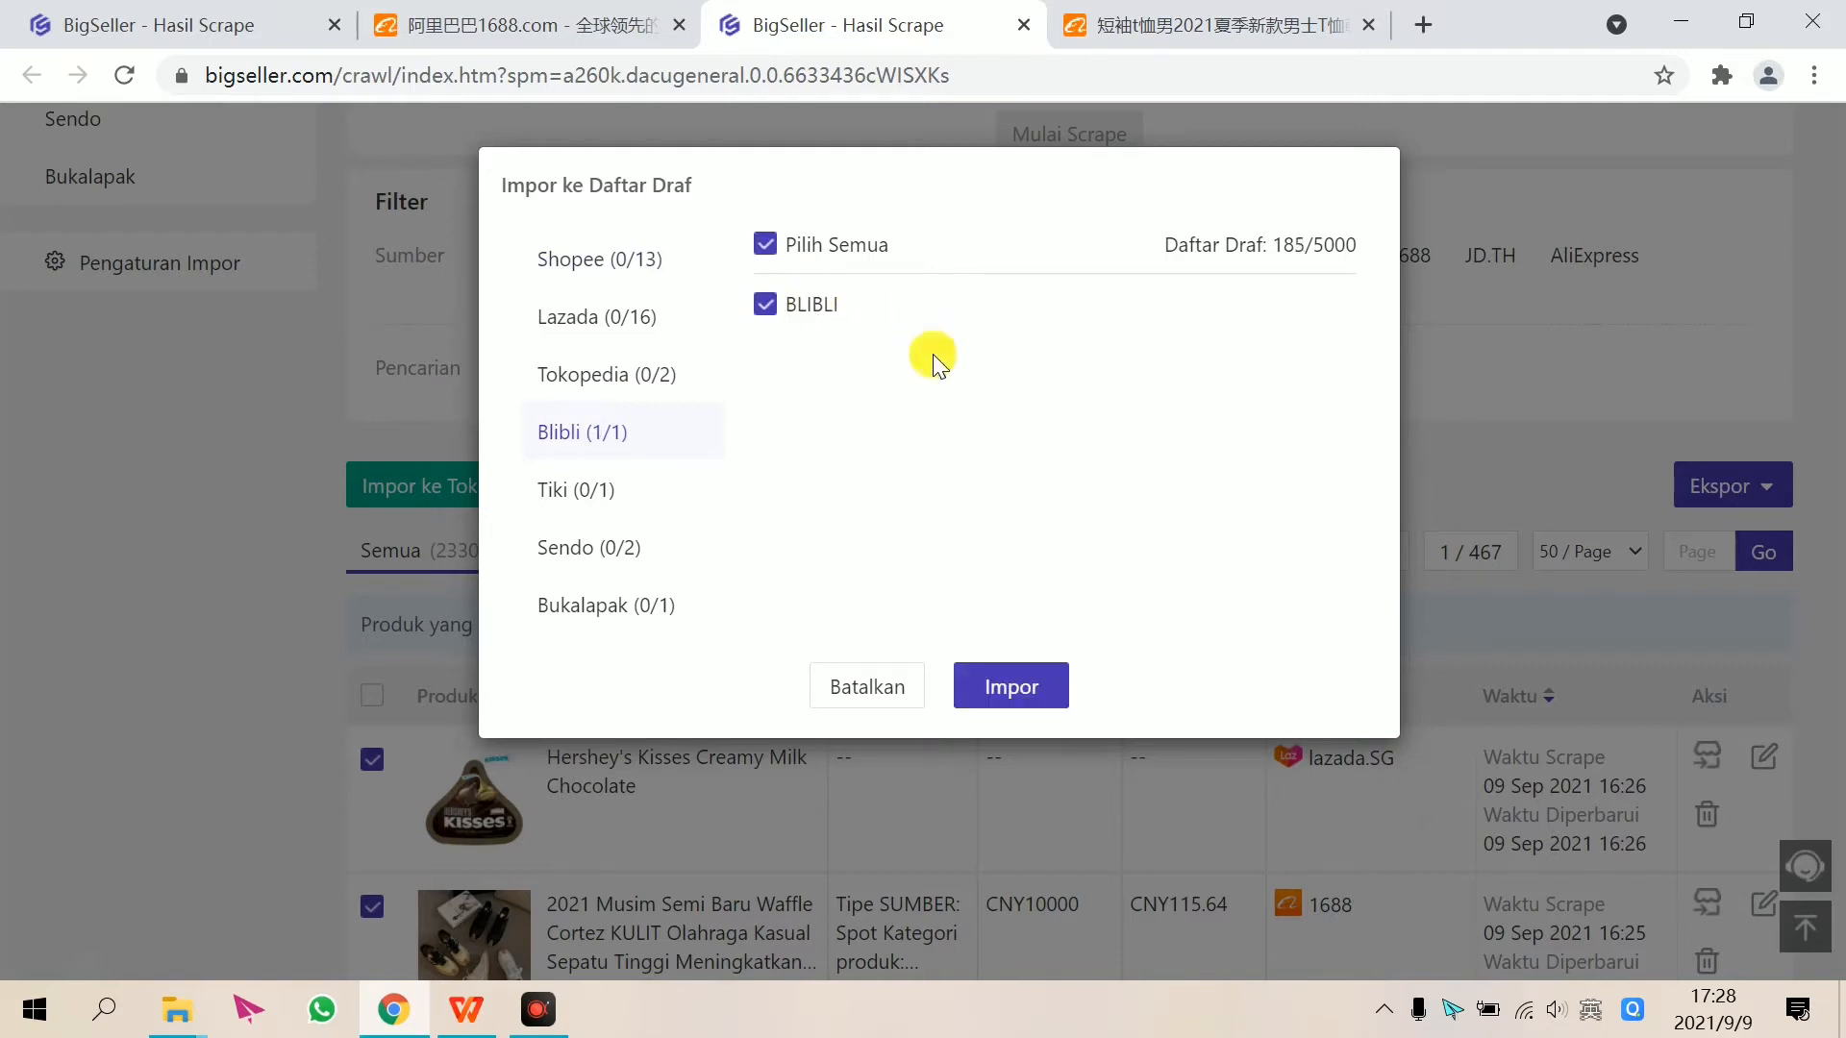
left_click(775, 315)
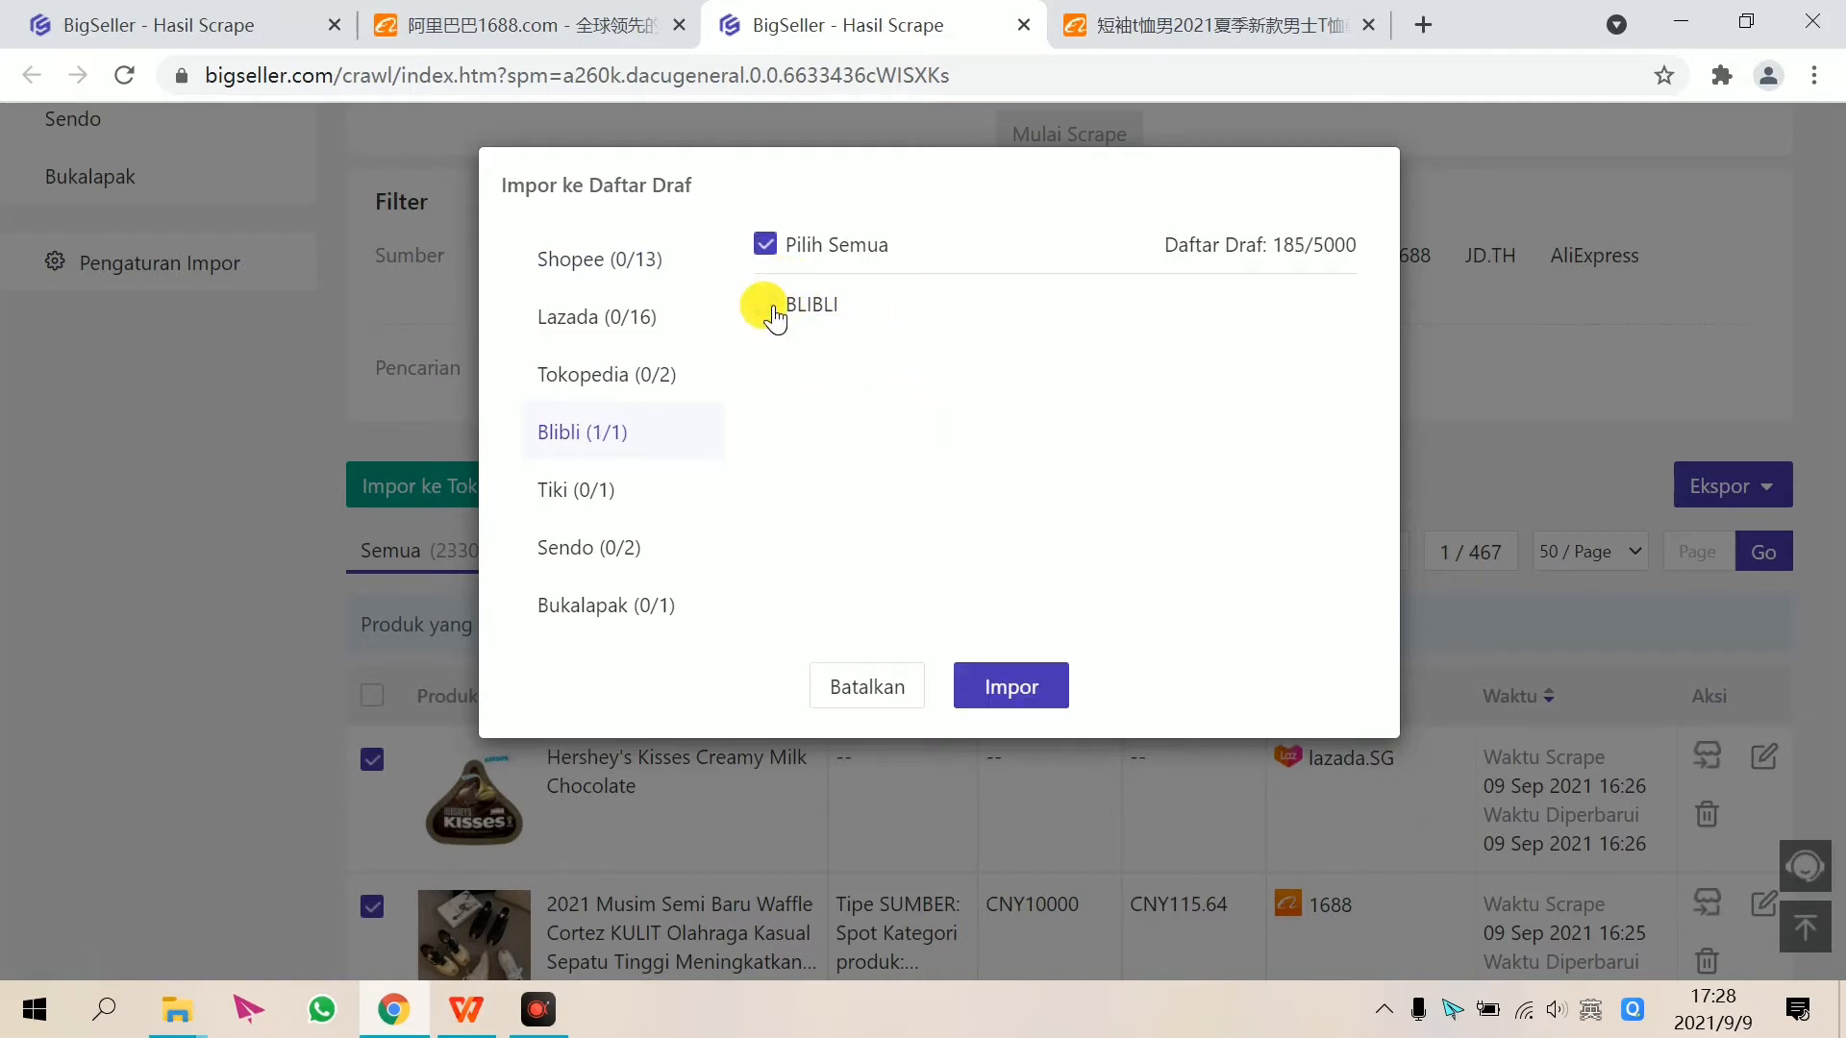
left_click(1021, 684)
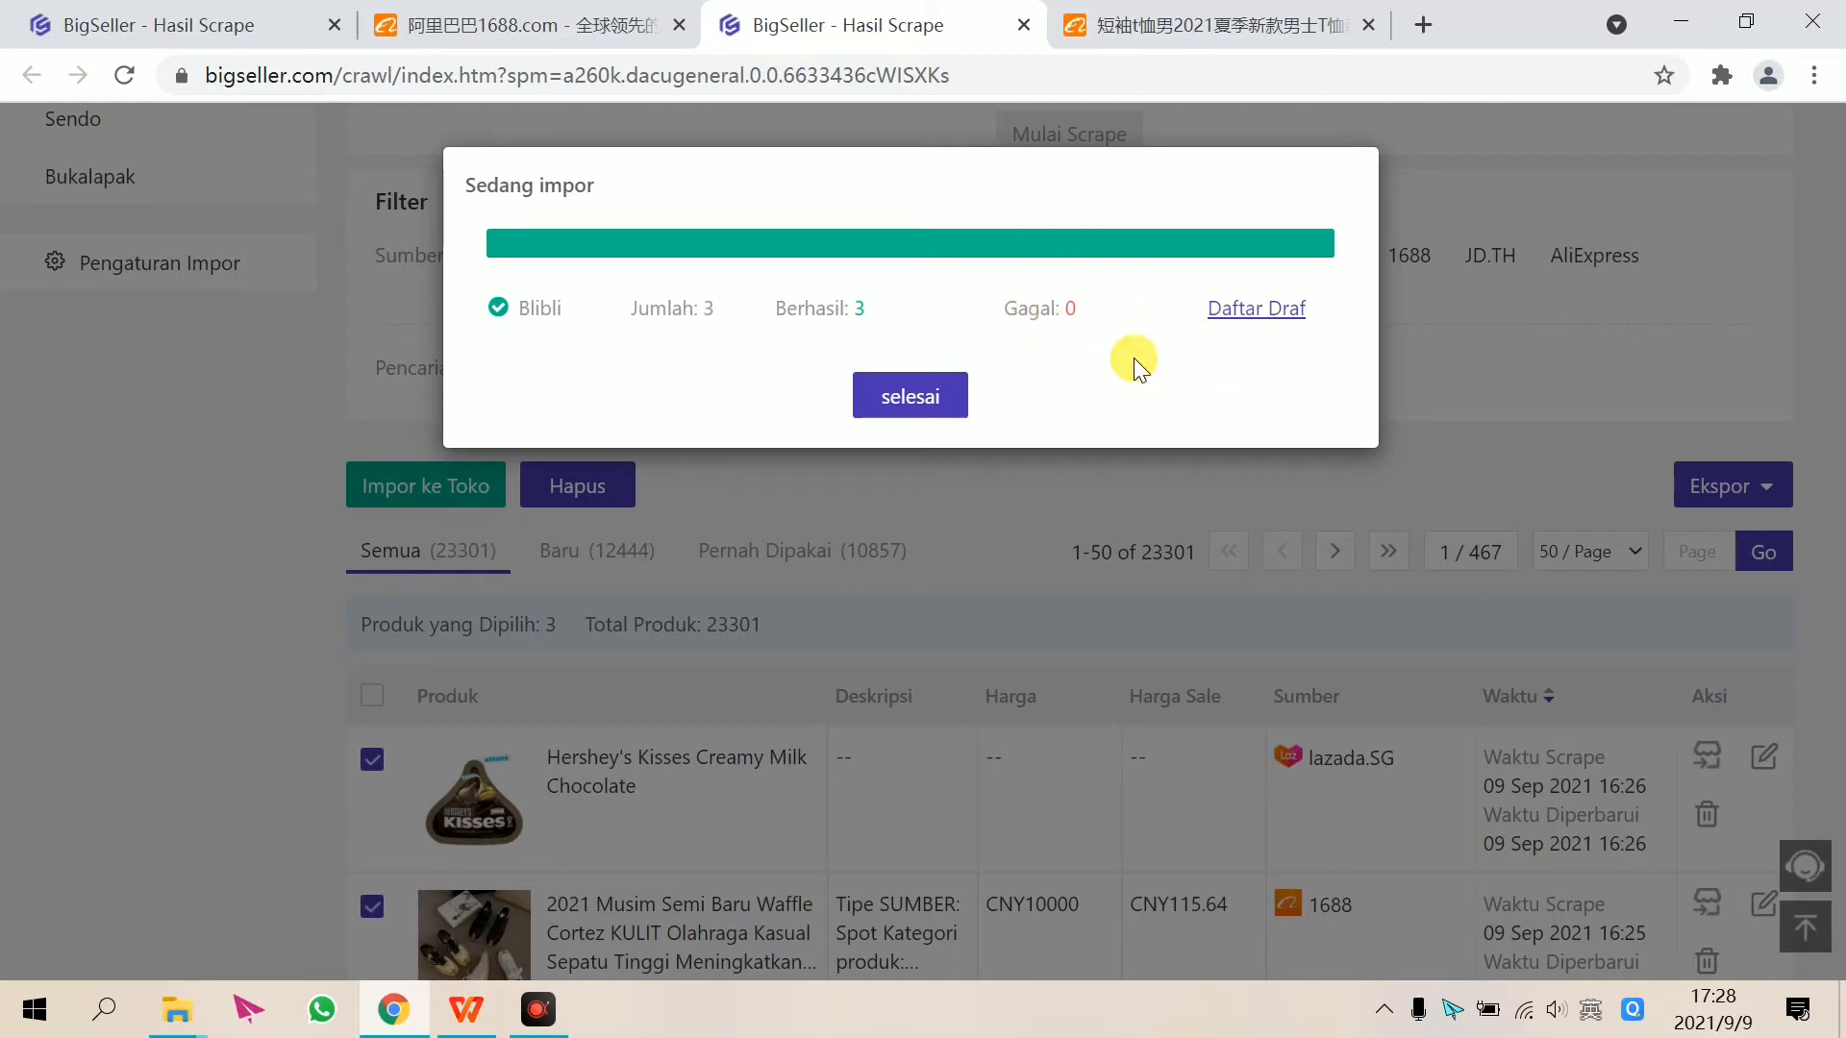
- Open the Blibli draft list from the import result and look over the imported products
left_click_drag(1277, 311, 1290, 341)
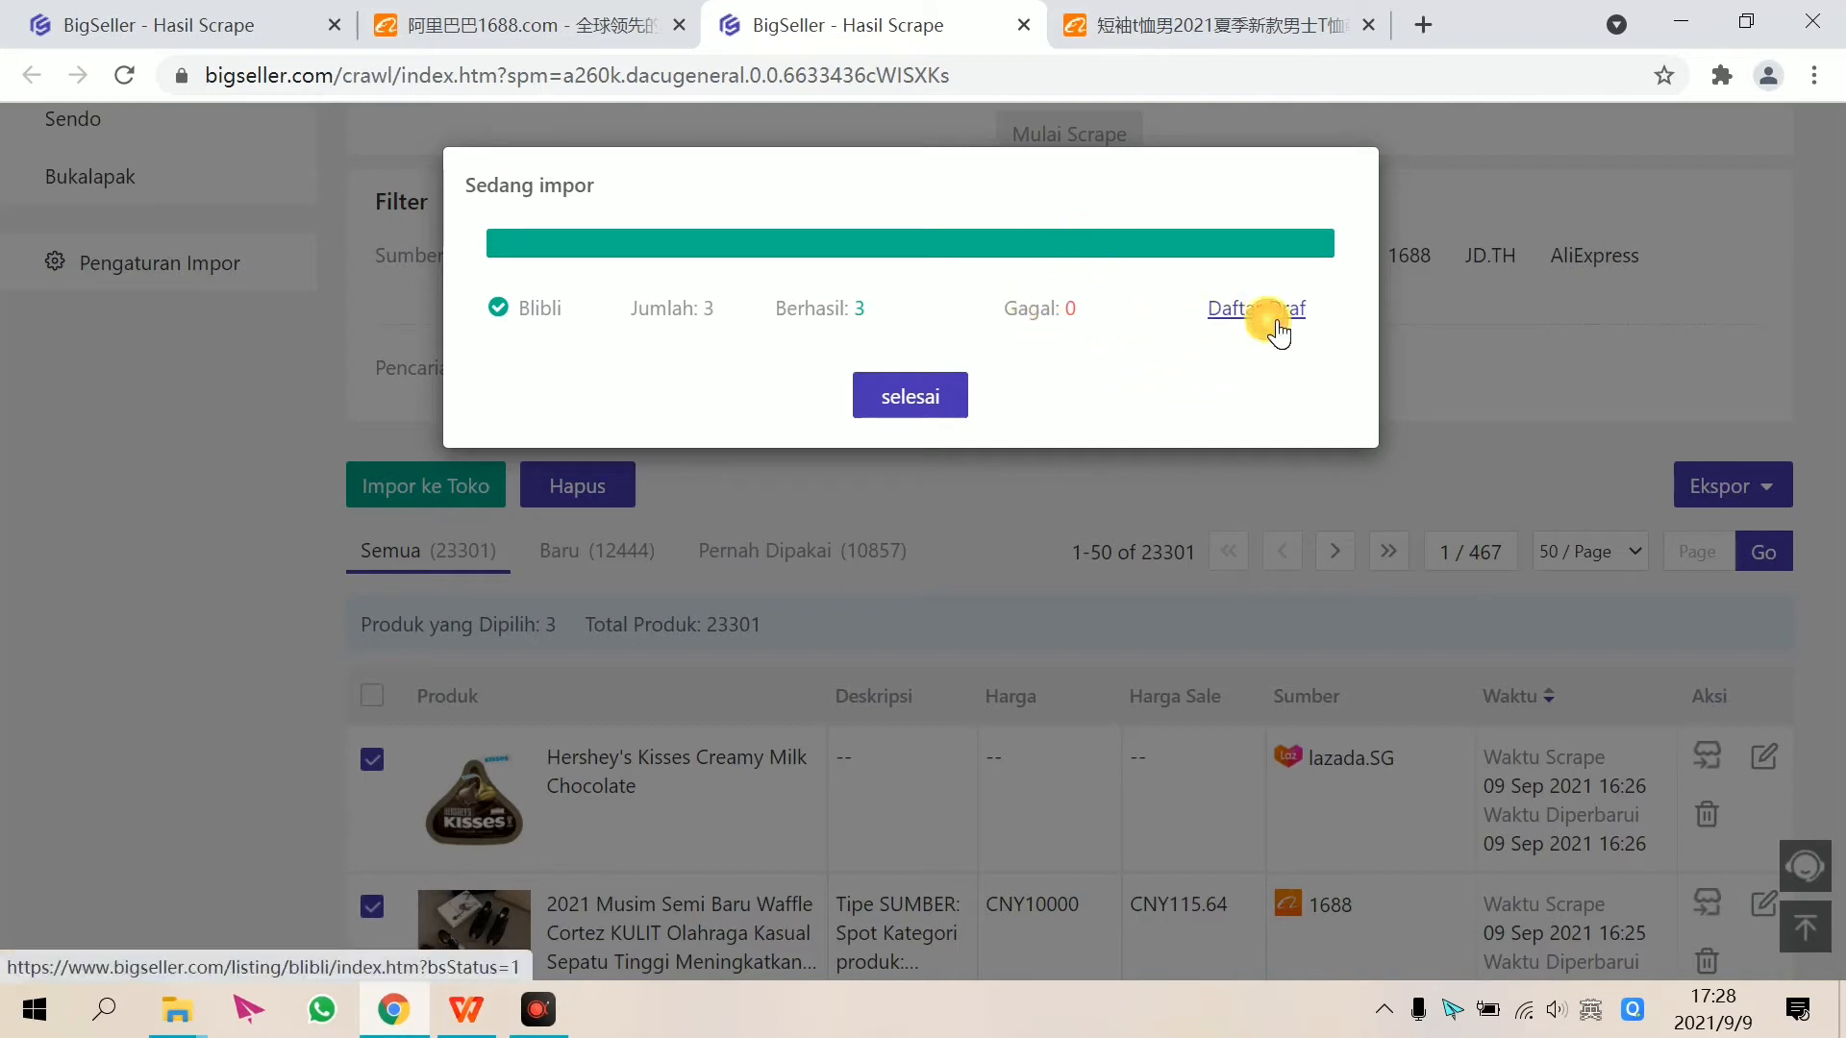
left_click(1275, 313)
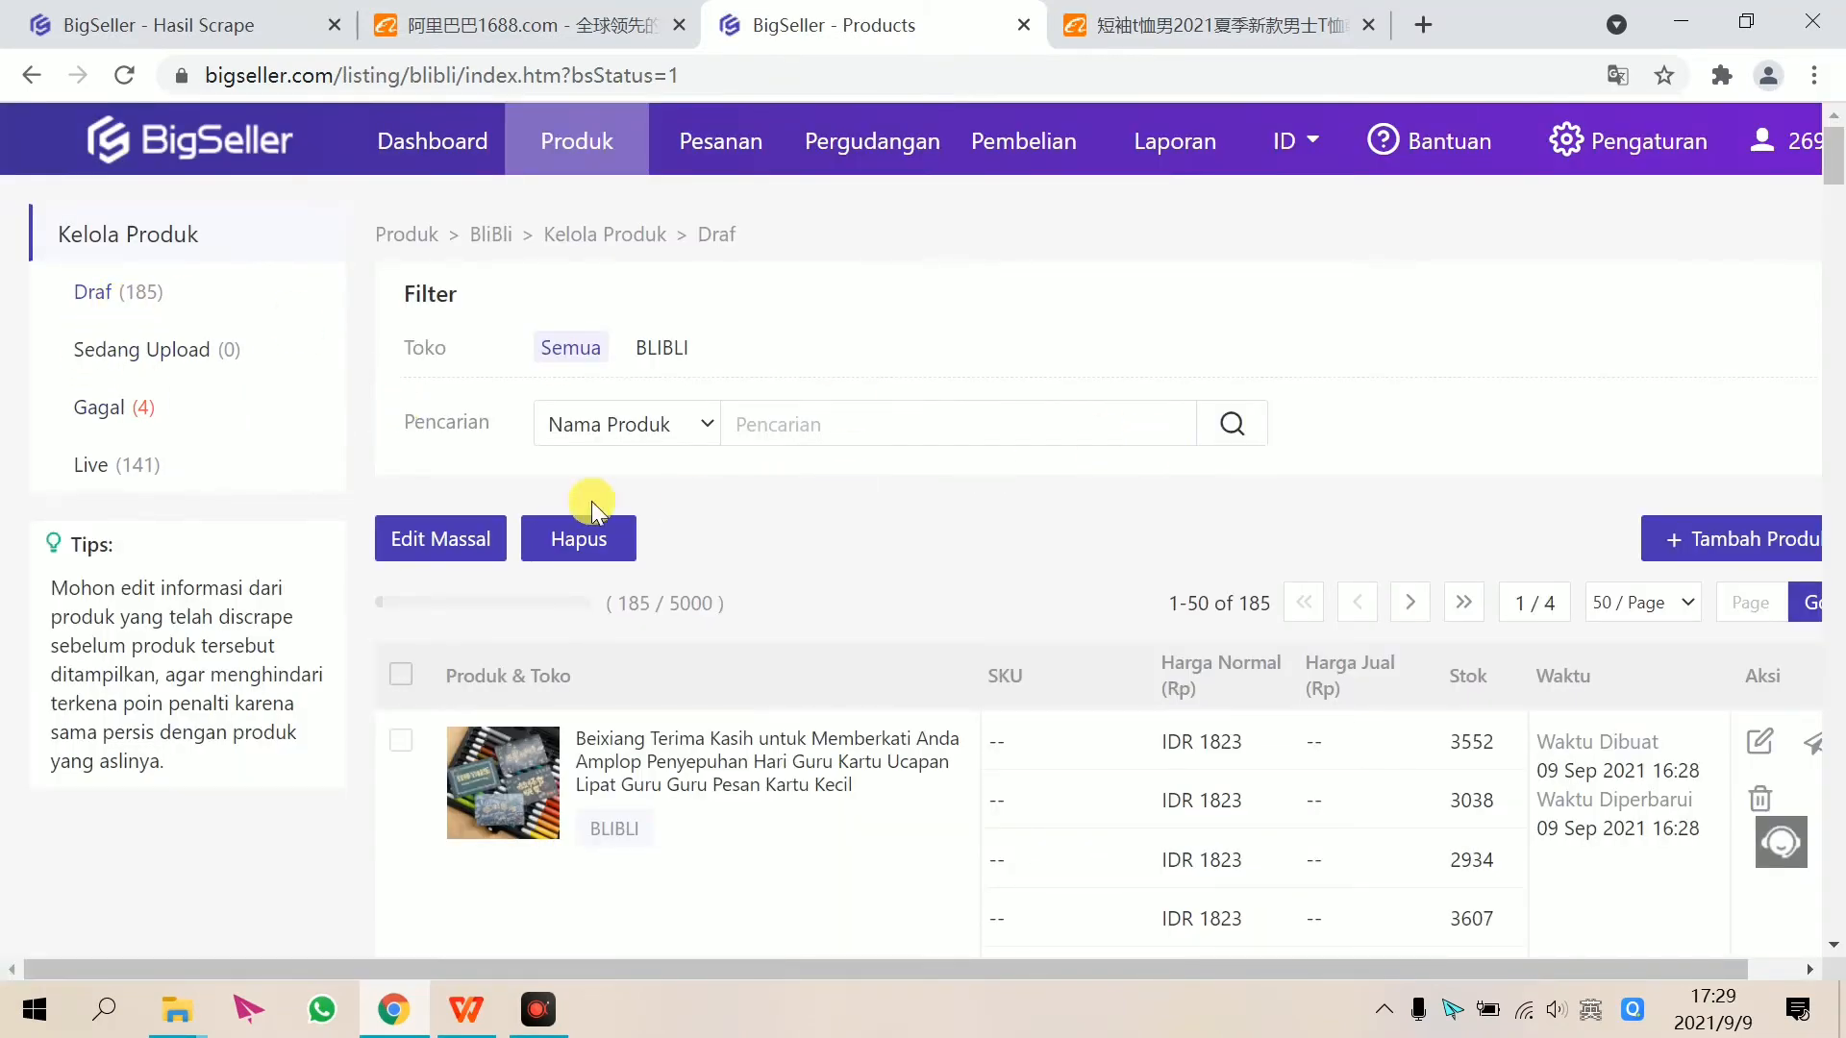
scroll(730, 557, "down", 2)
scroll(813, 555, "up", 2)
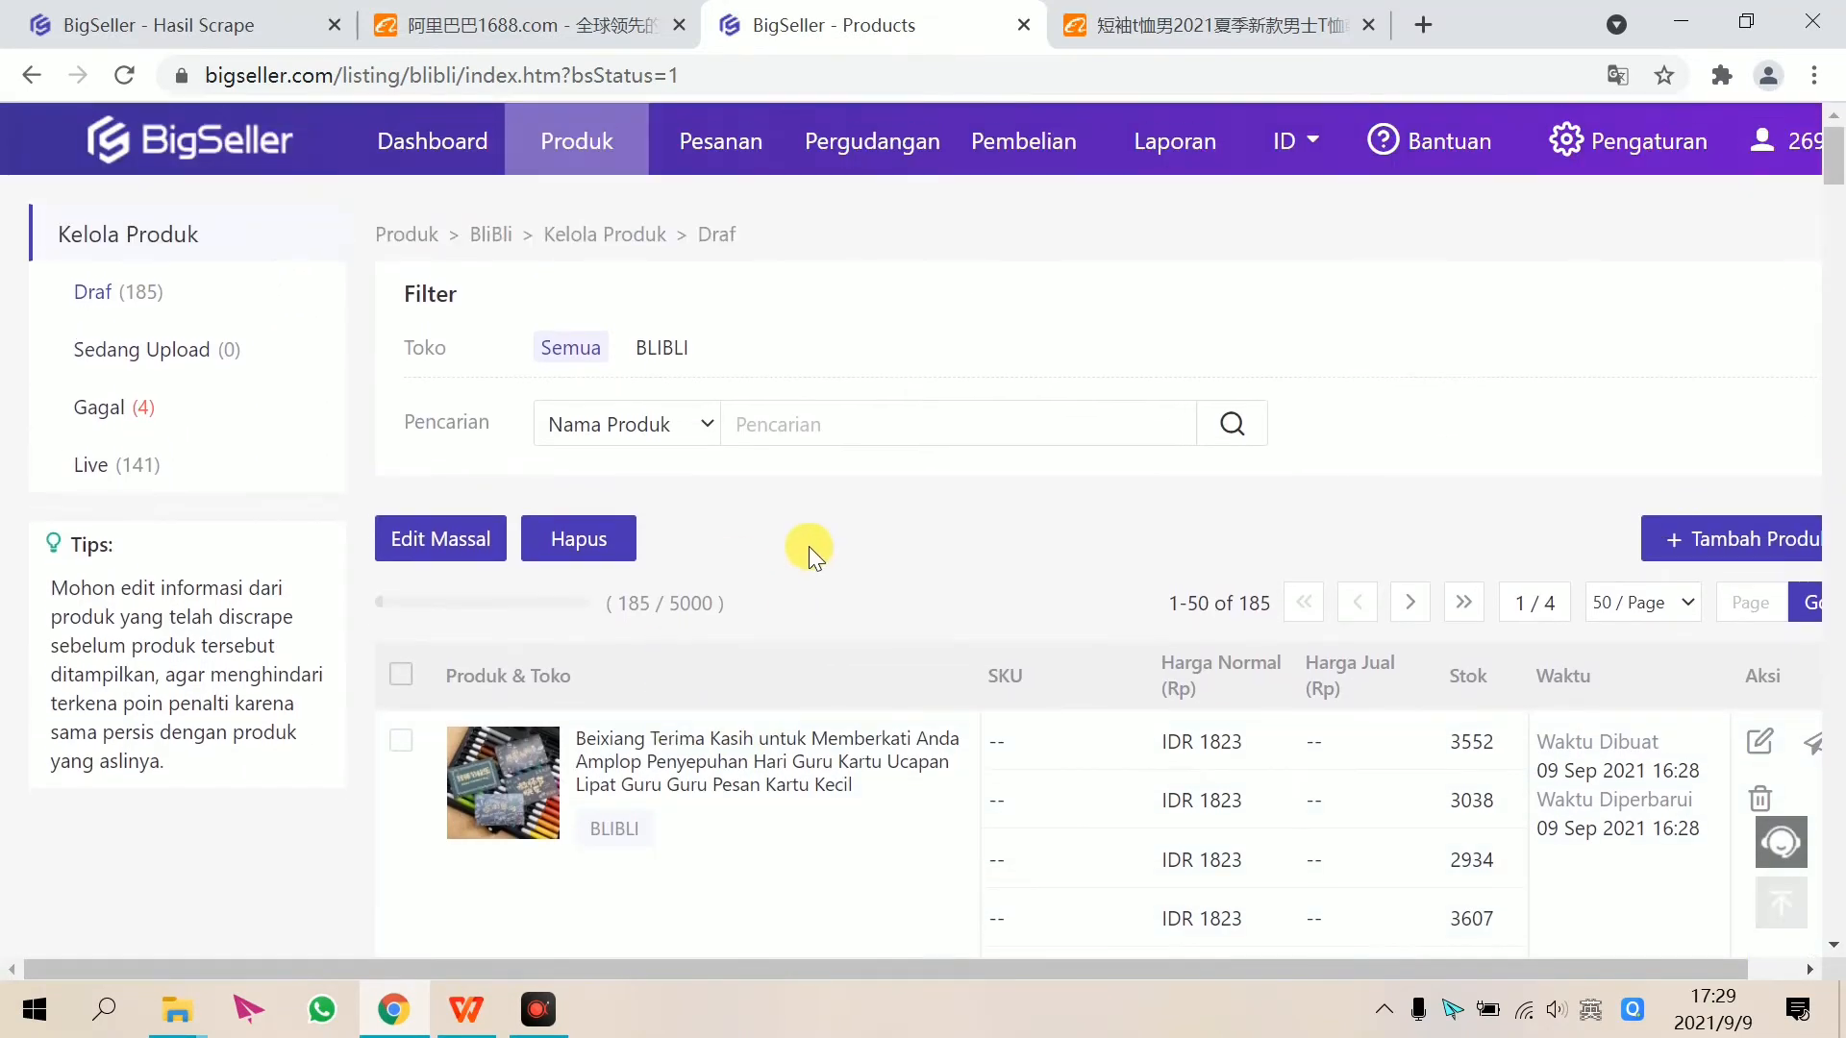
- Select the Beixiang greeting cards, the Waffle Cortez sneakers and the Hershey's Kisses chocolate among the Blibli drafts
scroll(769, 653, "down", 3)
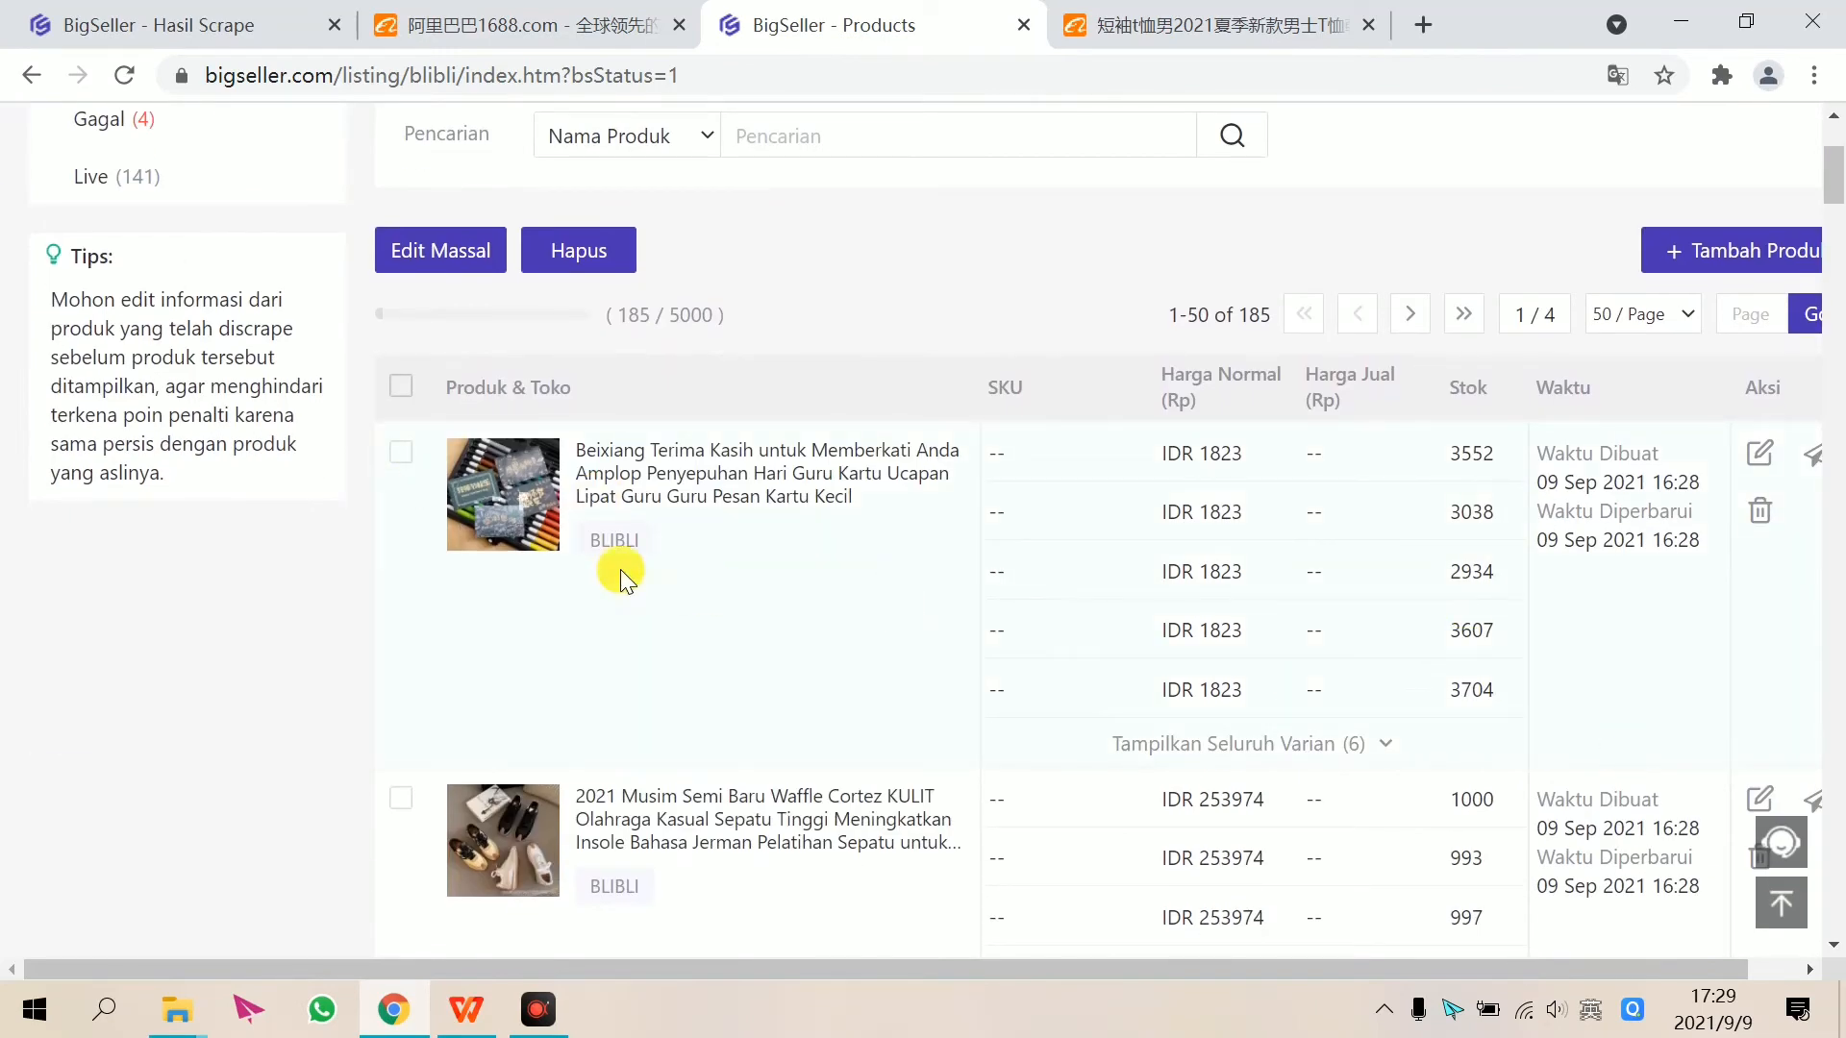
left_click(401, 455)
left_click(401, 874)
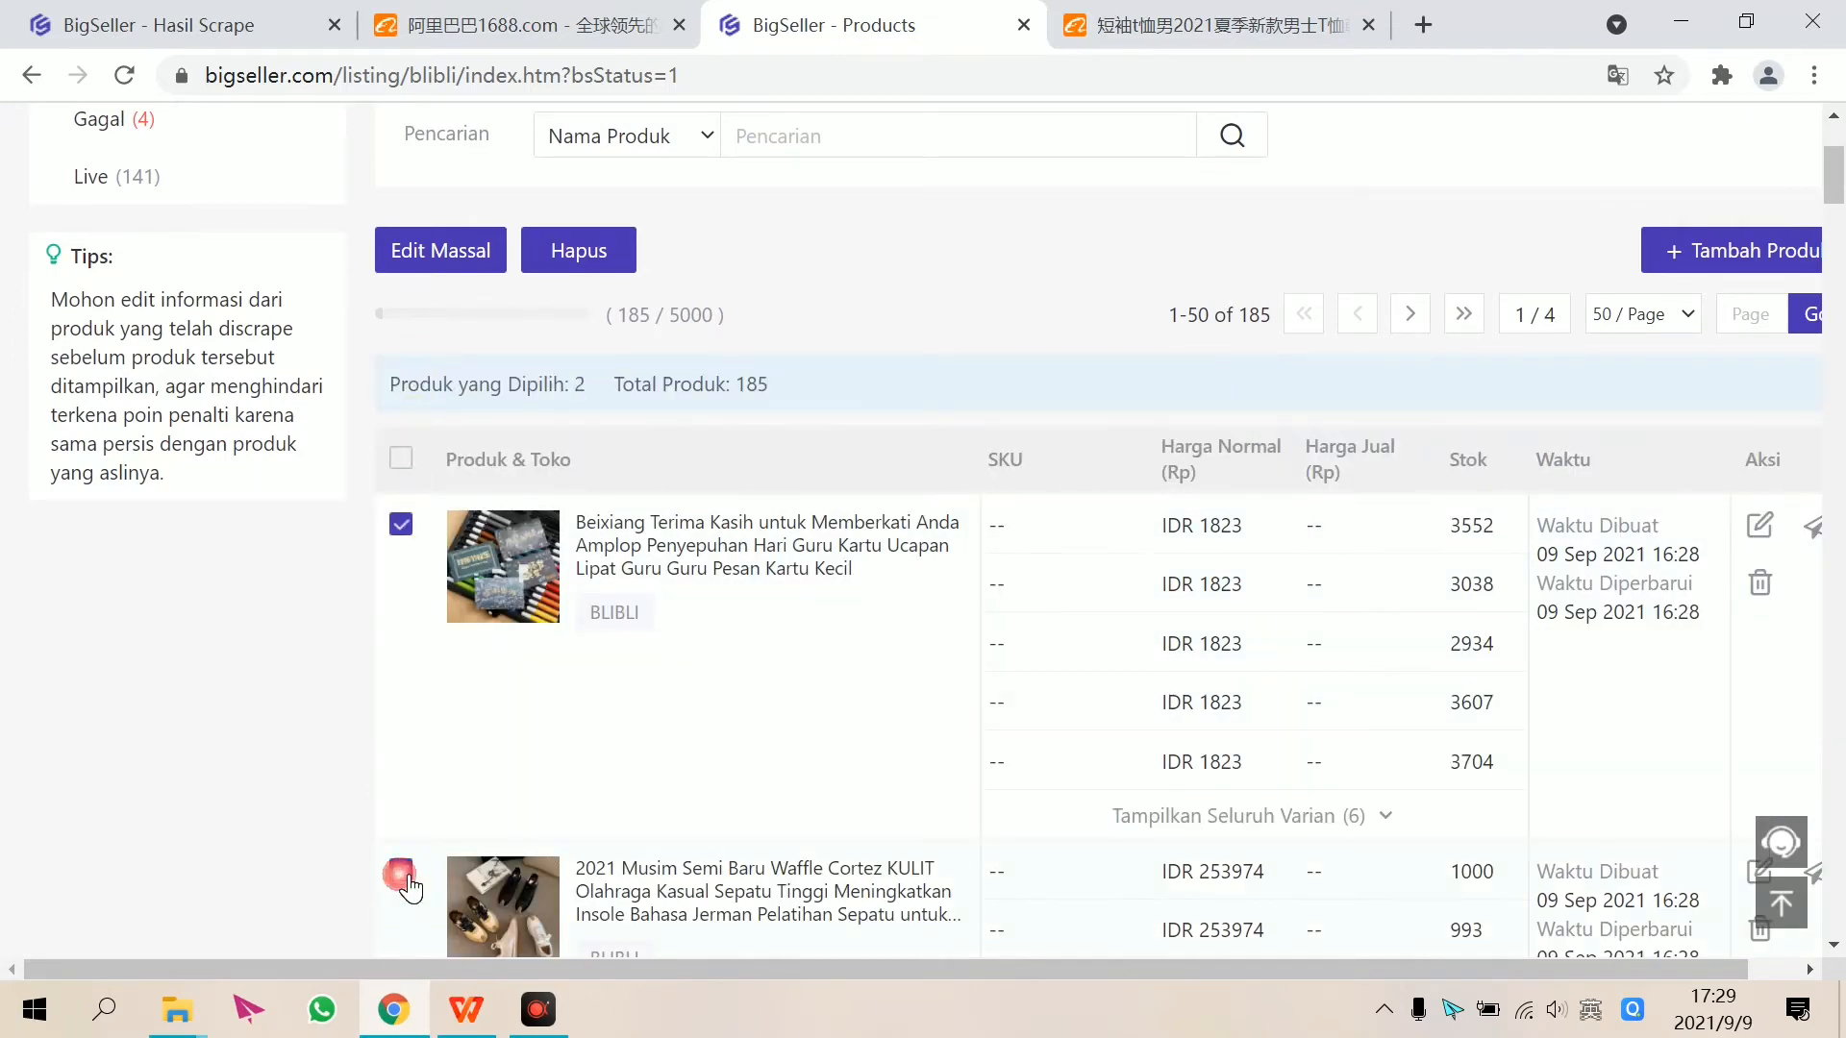
scroll(408, 873, "down", 5)
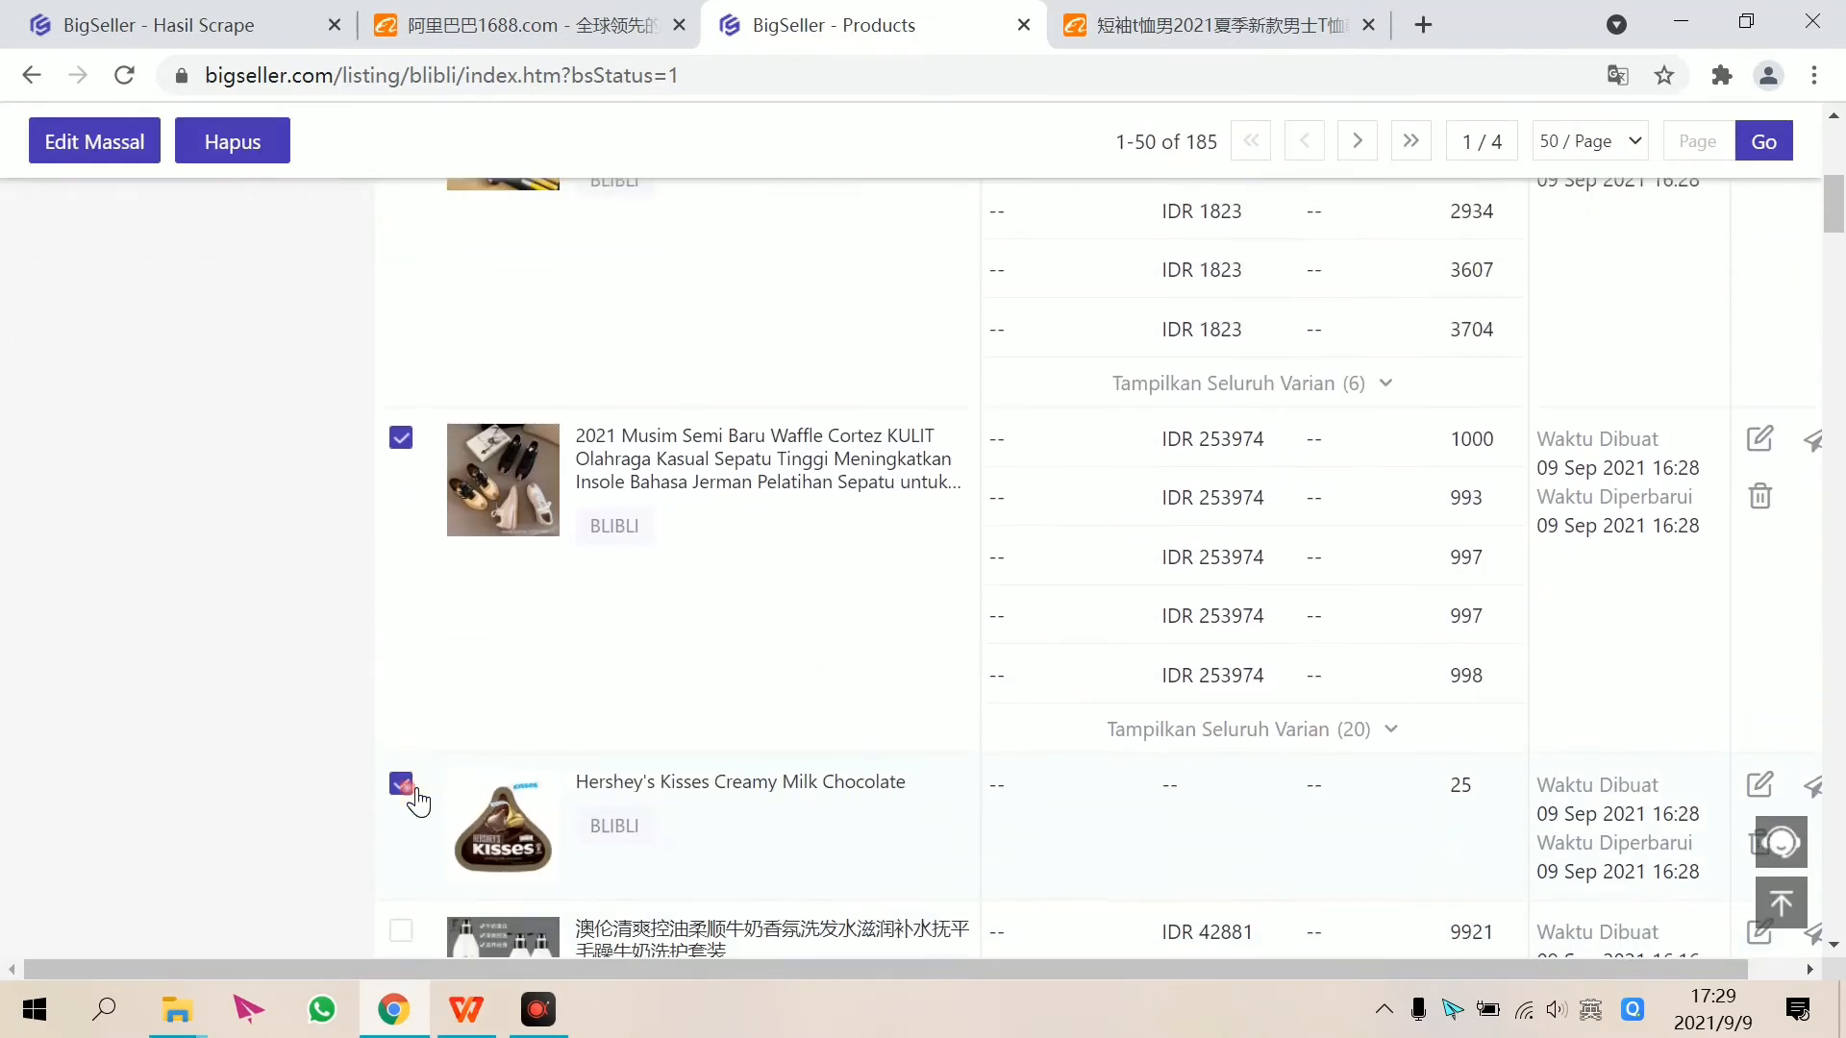
scroll(416, 800, "up", 5)
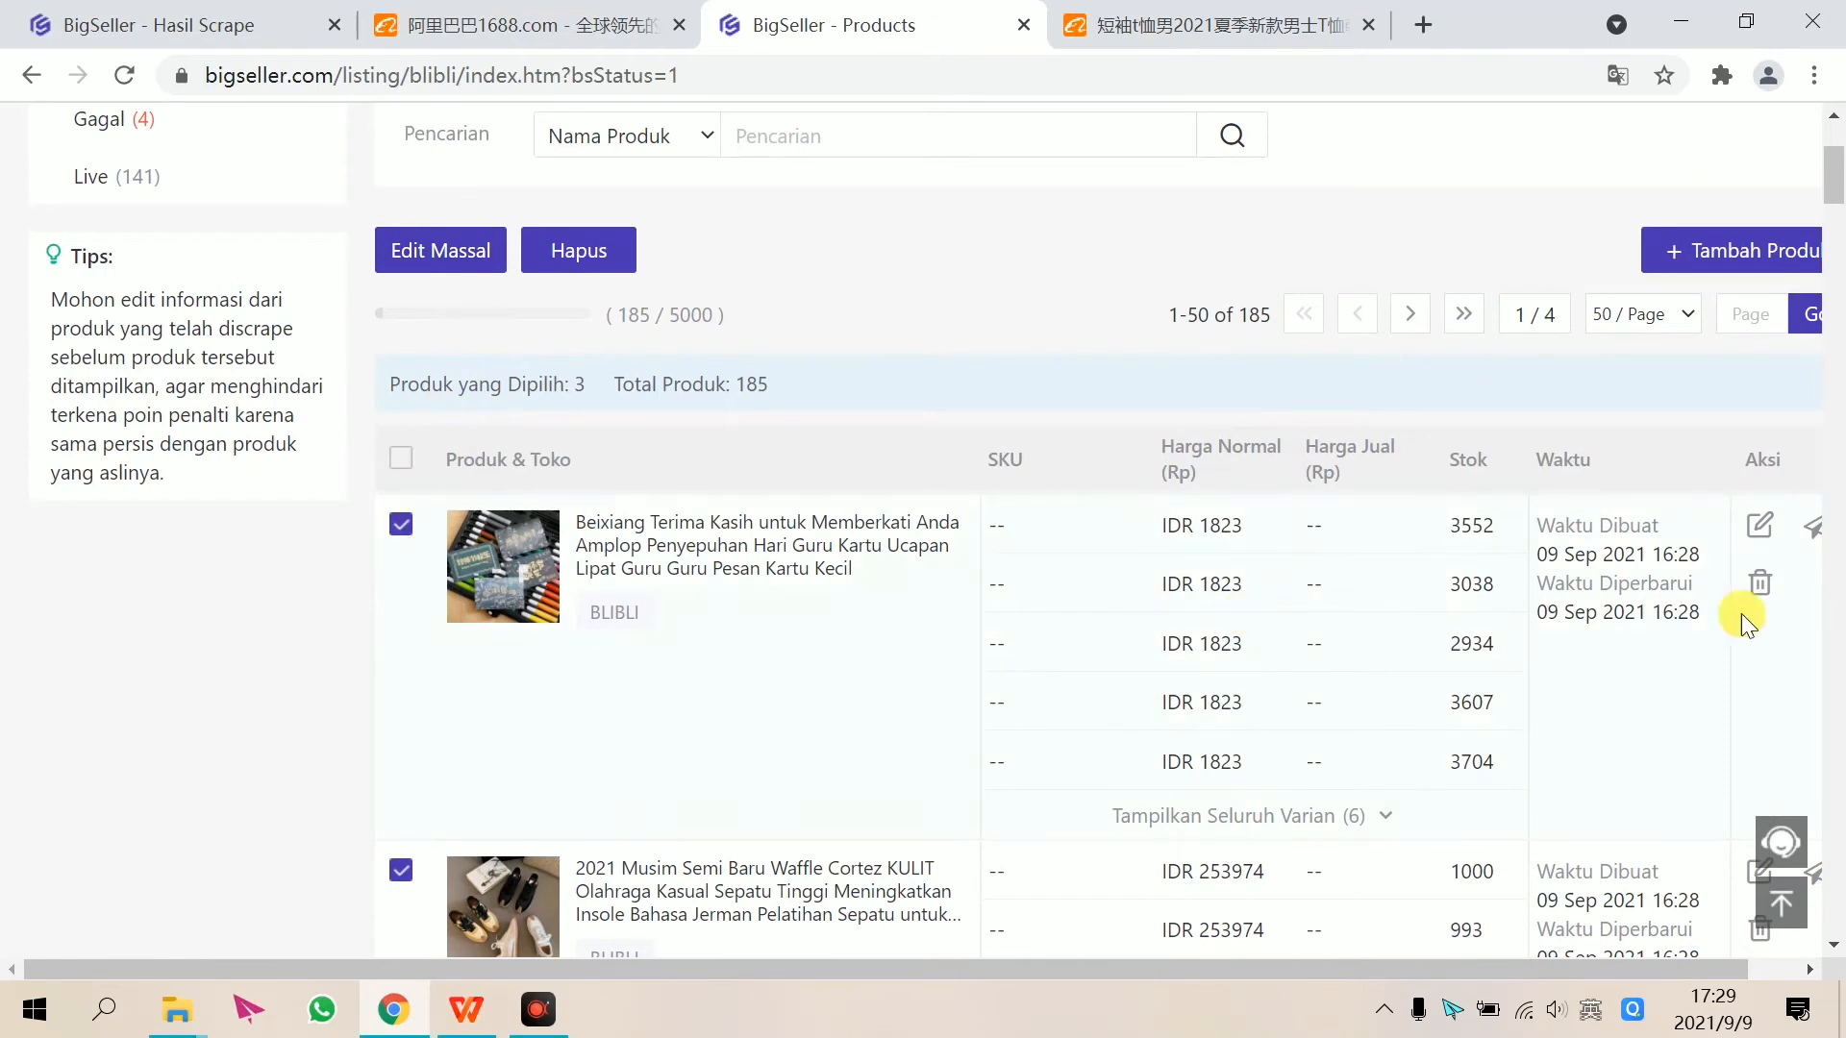
- Edit the greeting cards draft, map its category to Bliblimart > Kebutuhan Ibu & Anak > Perawatan Mandi & Kulit Anak > Sampo Anak, and save and continue
left_click(1767, 529)
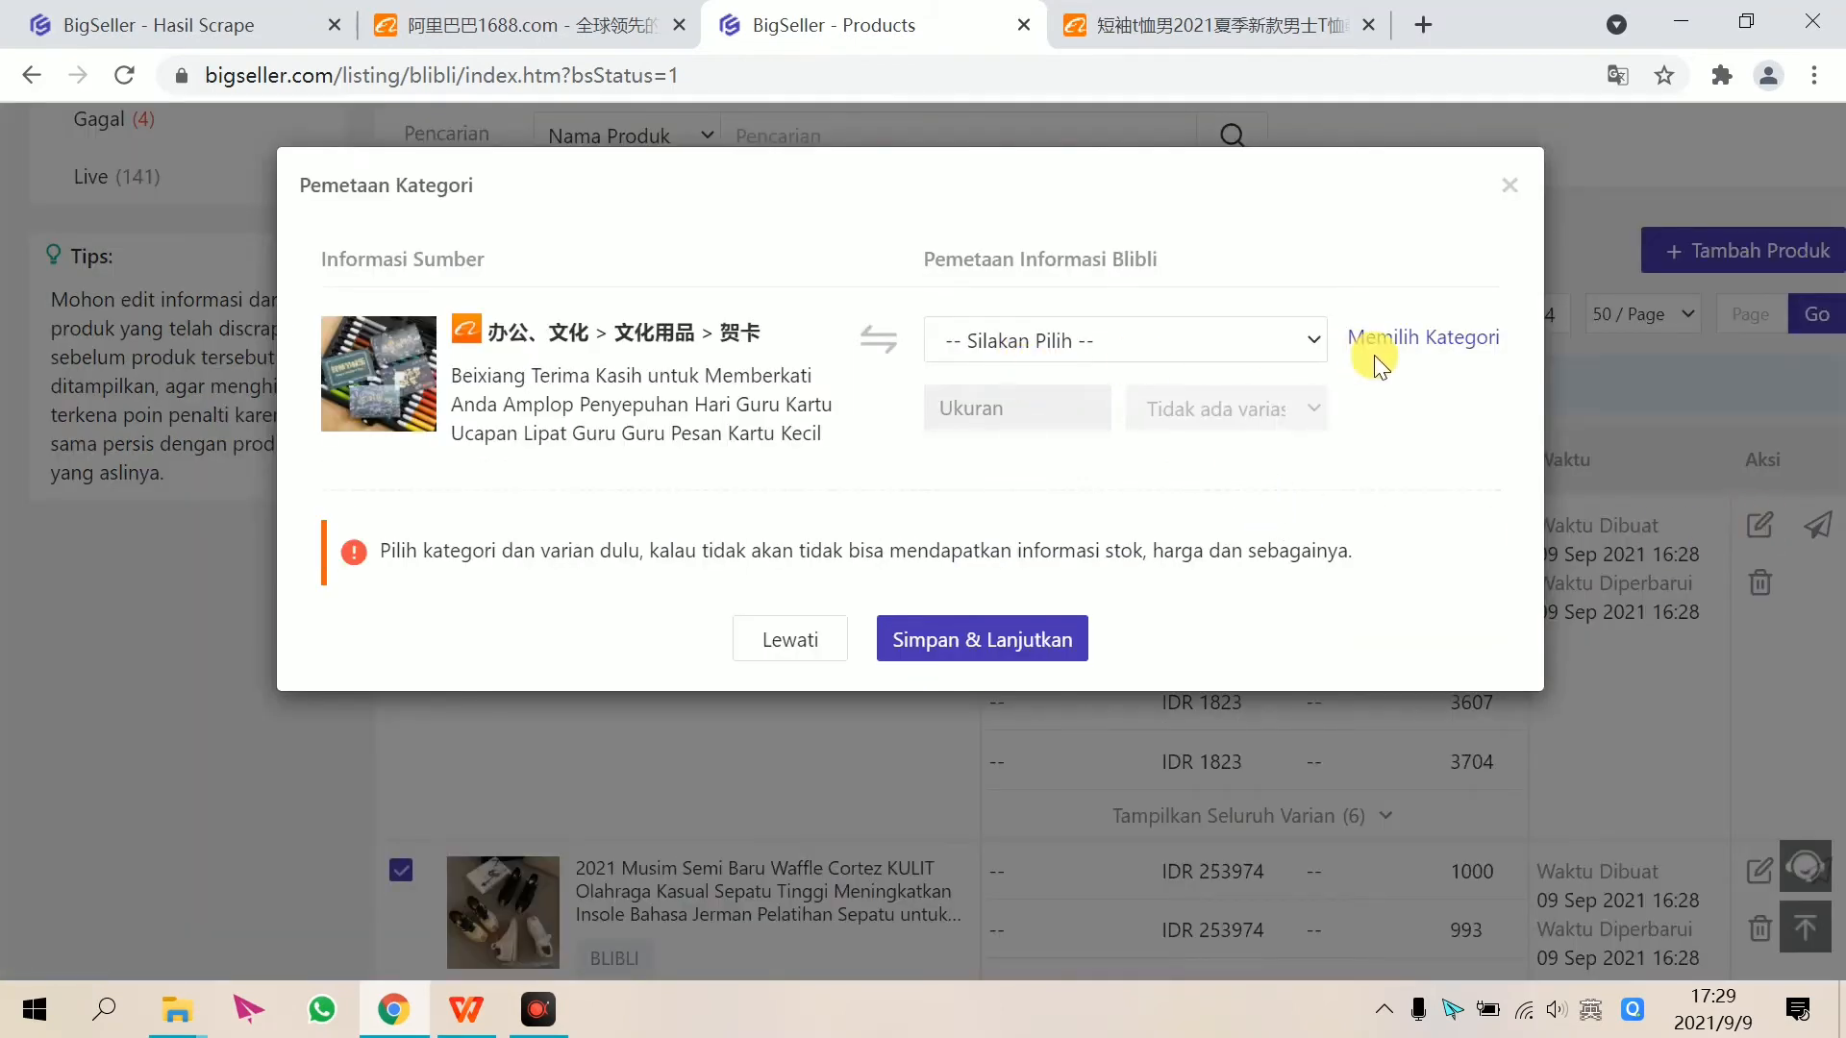
left_click(1418, 349)
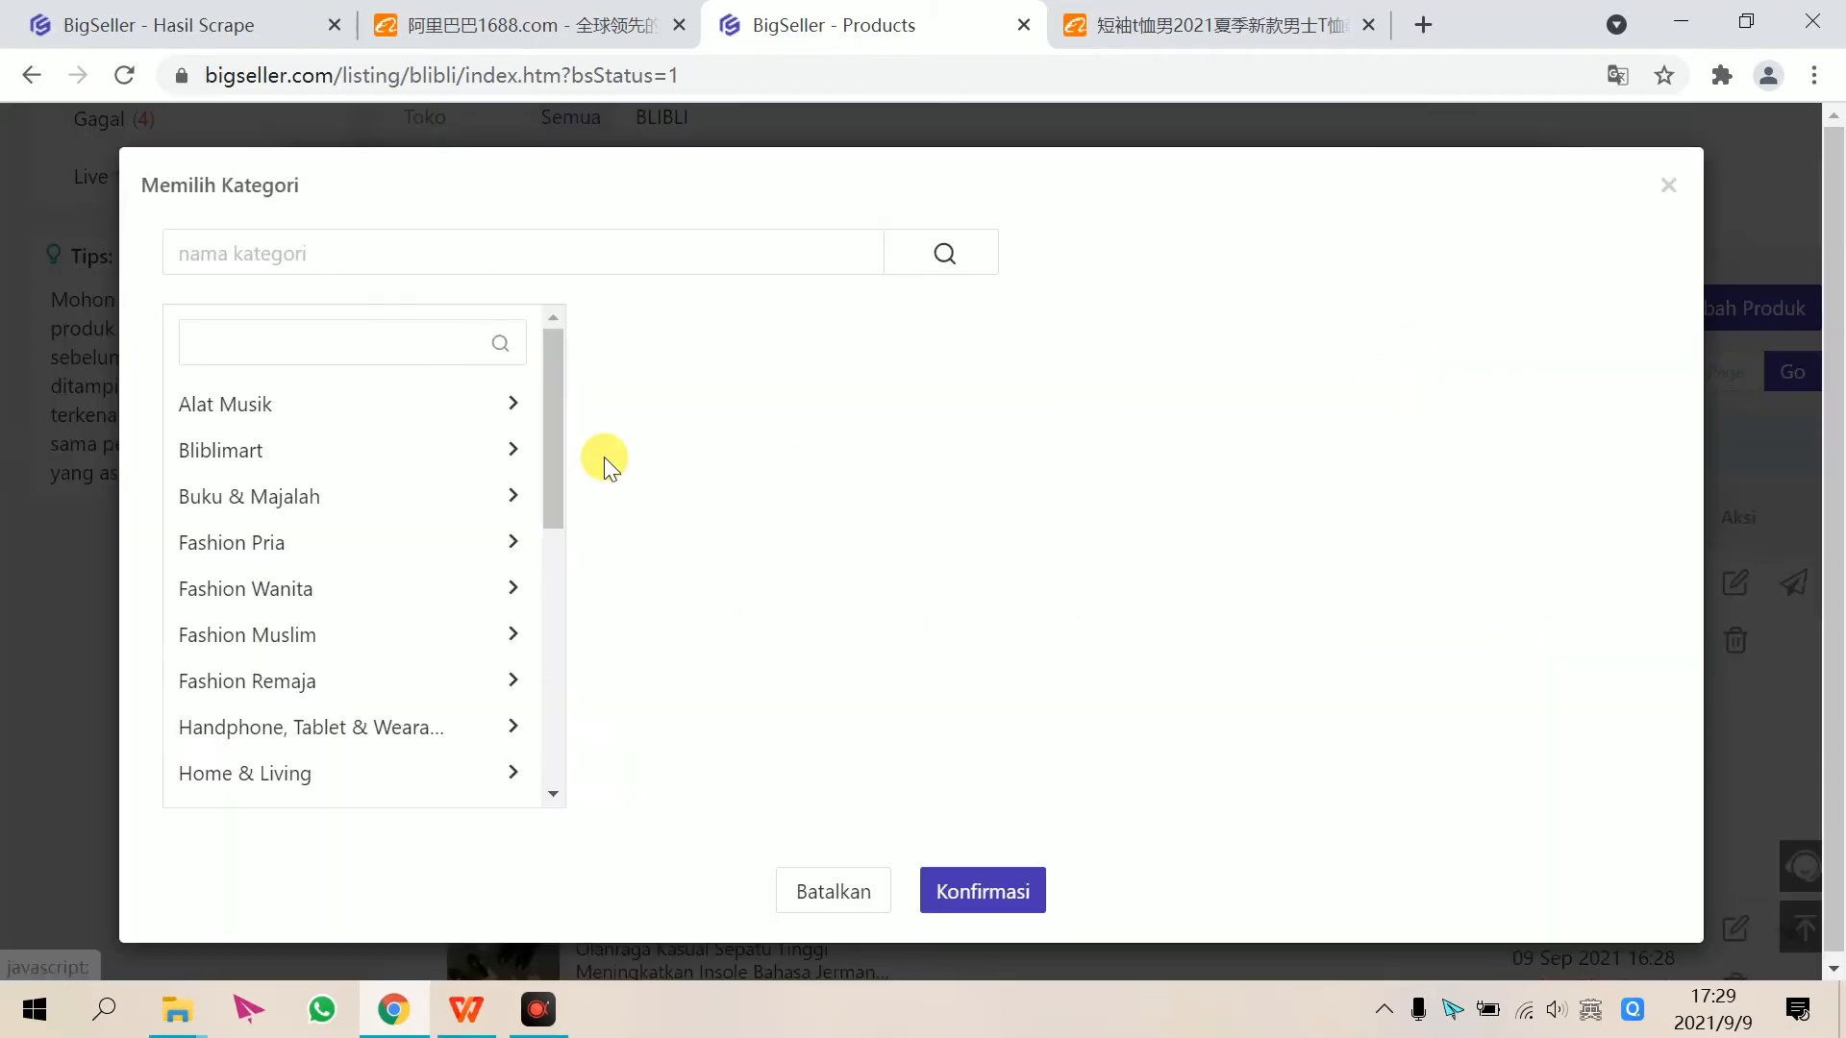
left_click(404, 457)
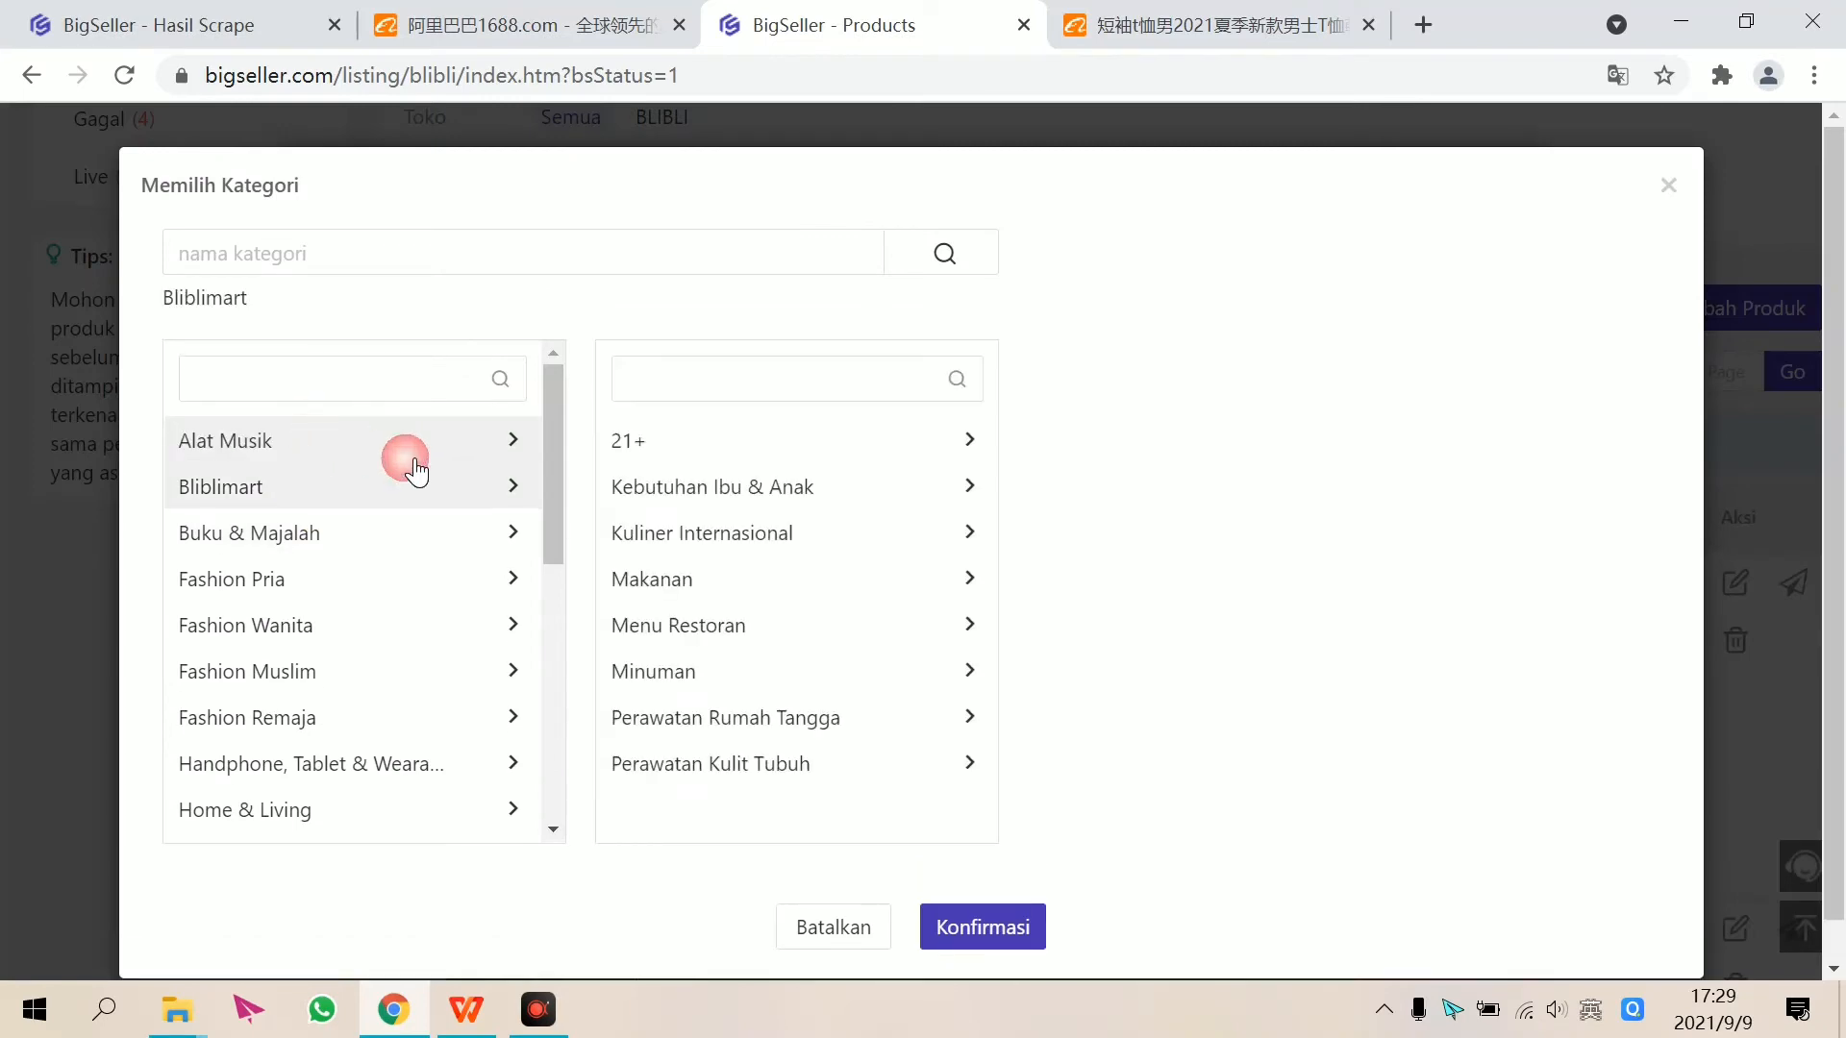
left_click(827, 508)
left_click(1183, 536)
left_click(1325, 584)
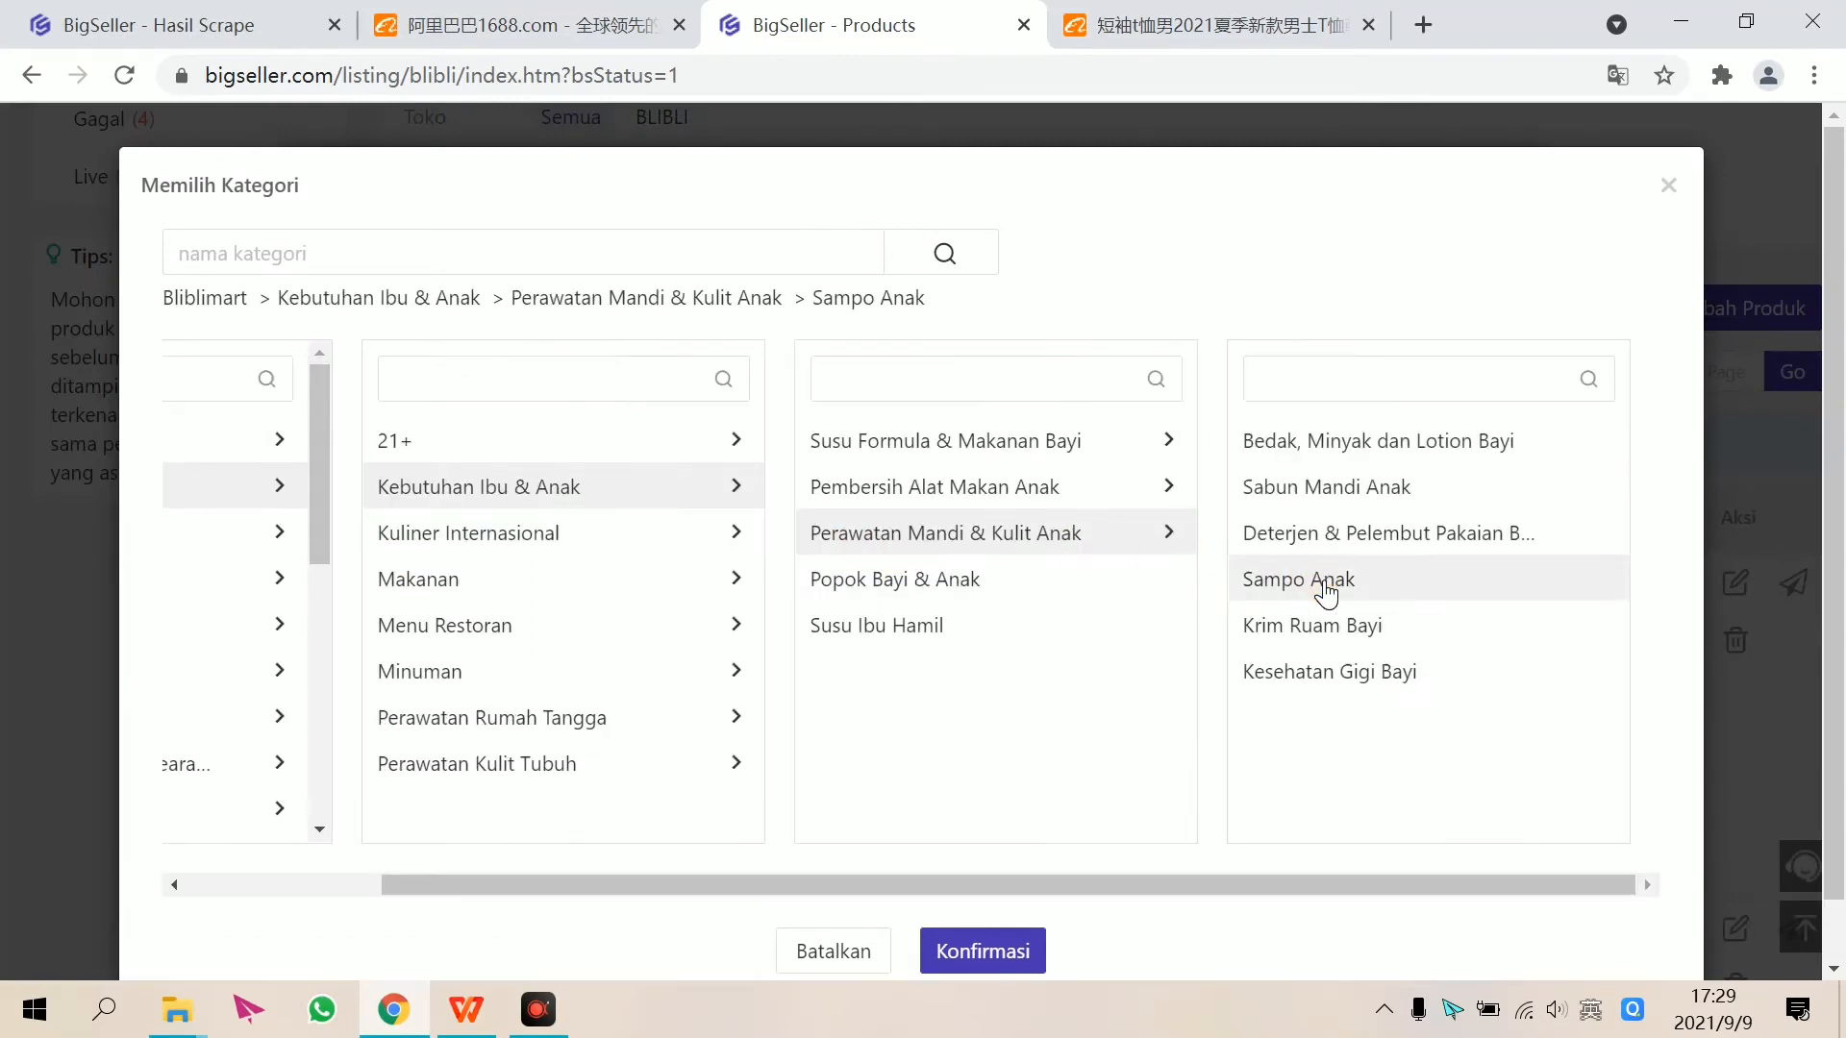
left_click(991, 957)
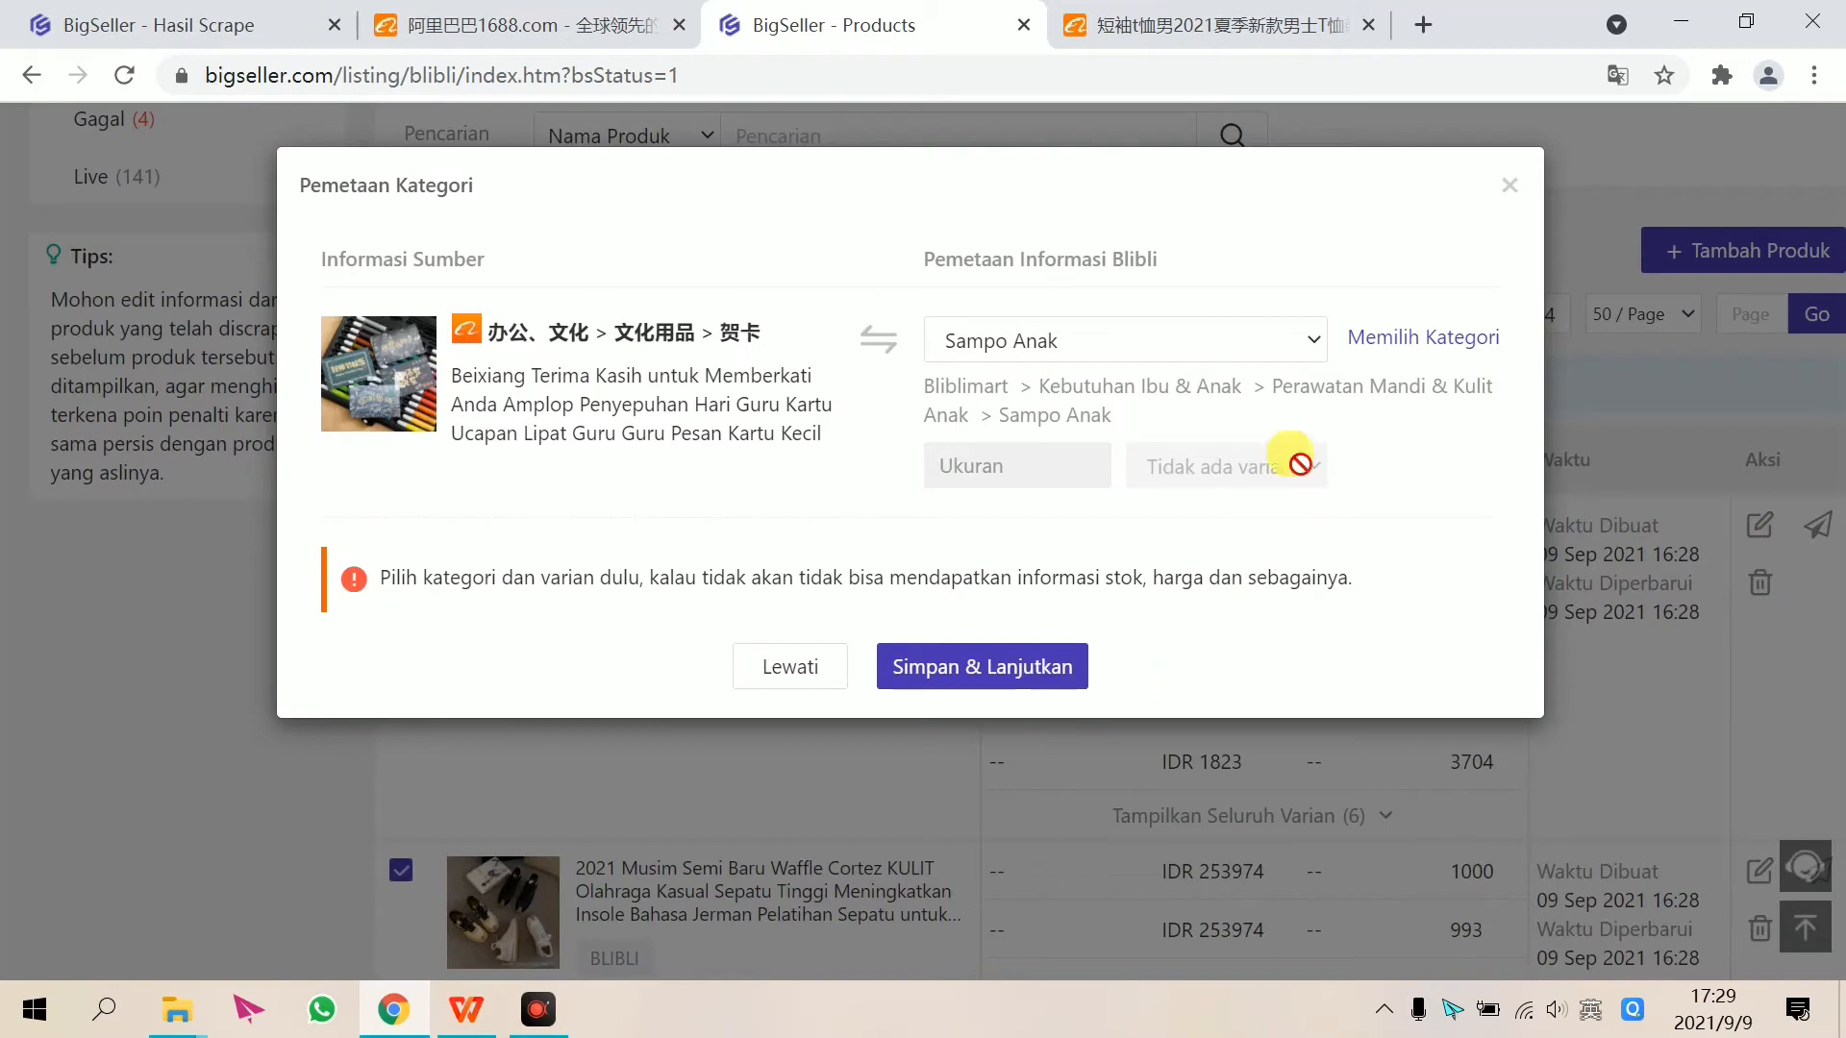
left_click(1035, 659)
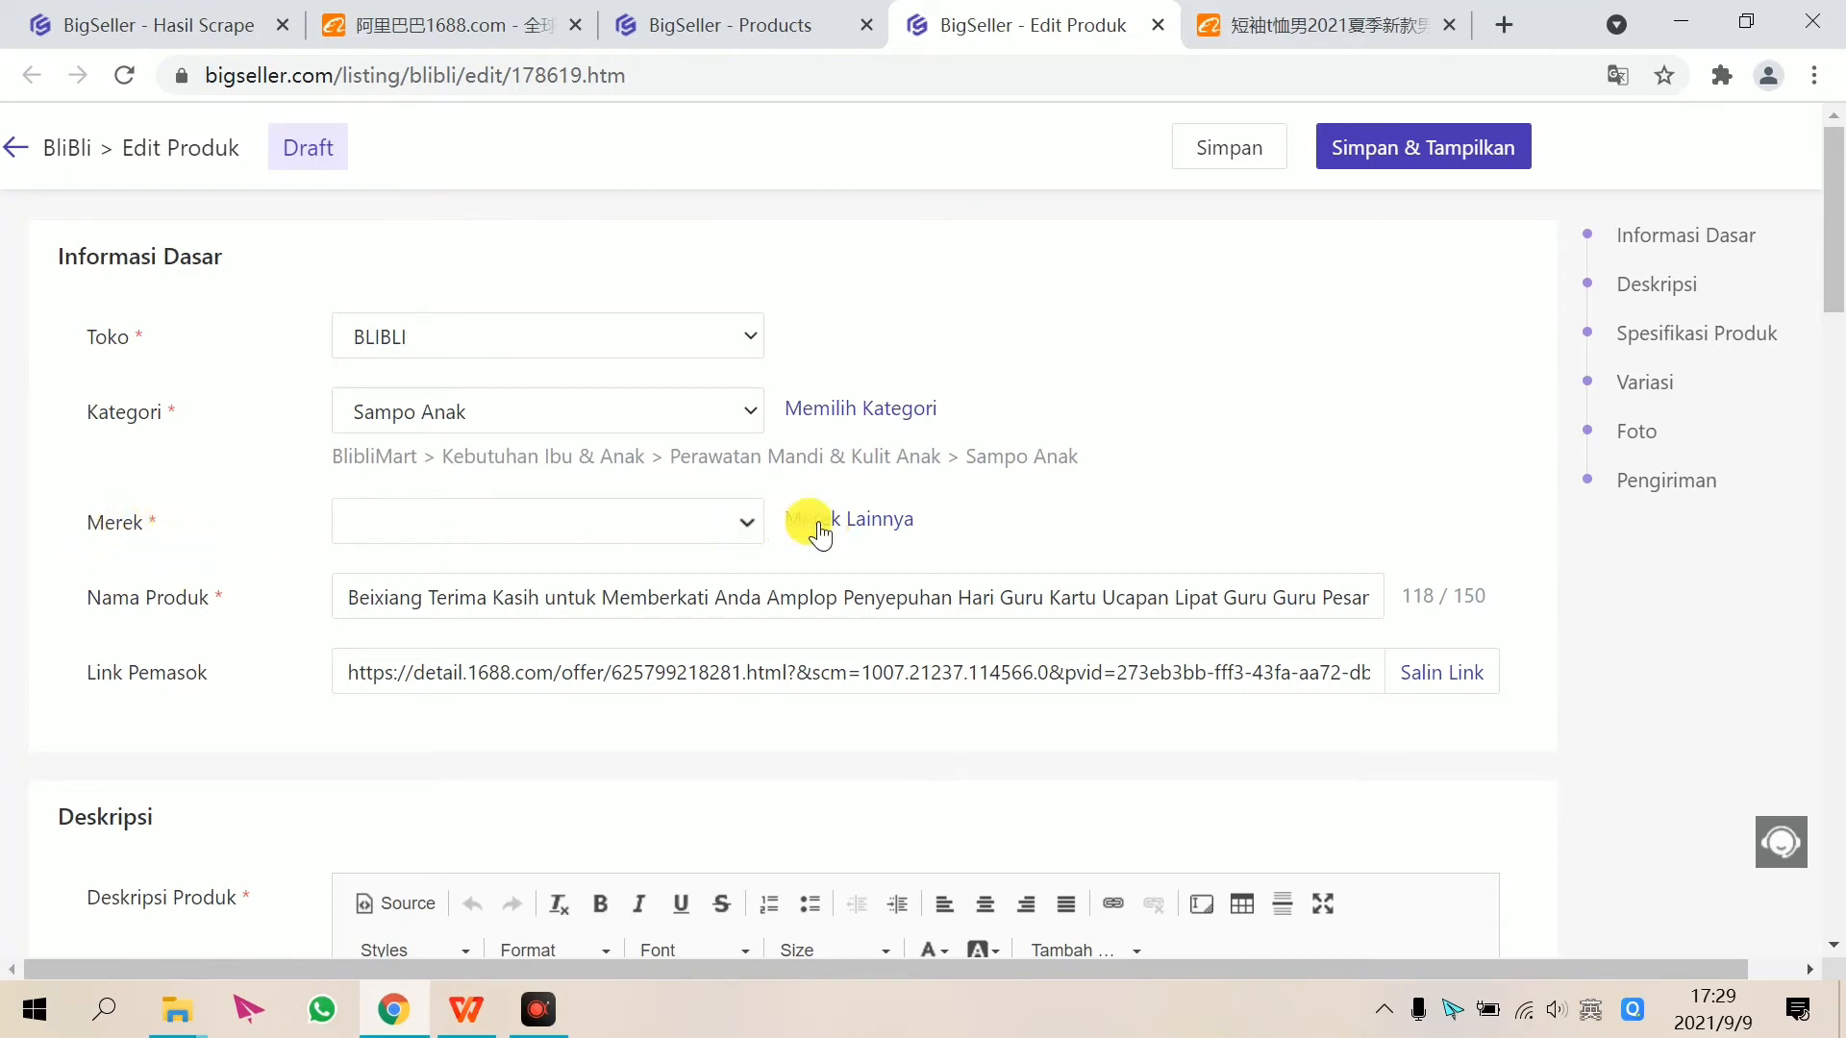
- Set the greeting cards' Merek to no brand
left_click(743, 523)
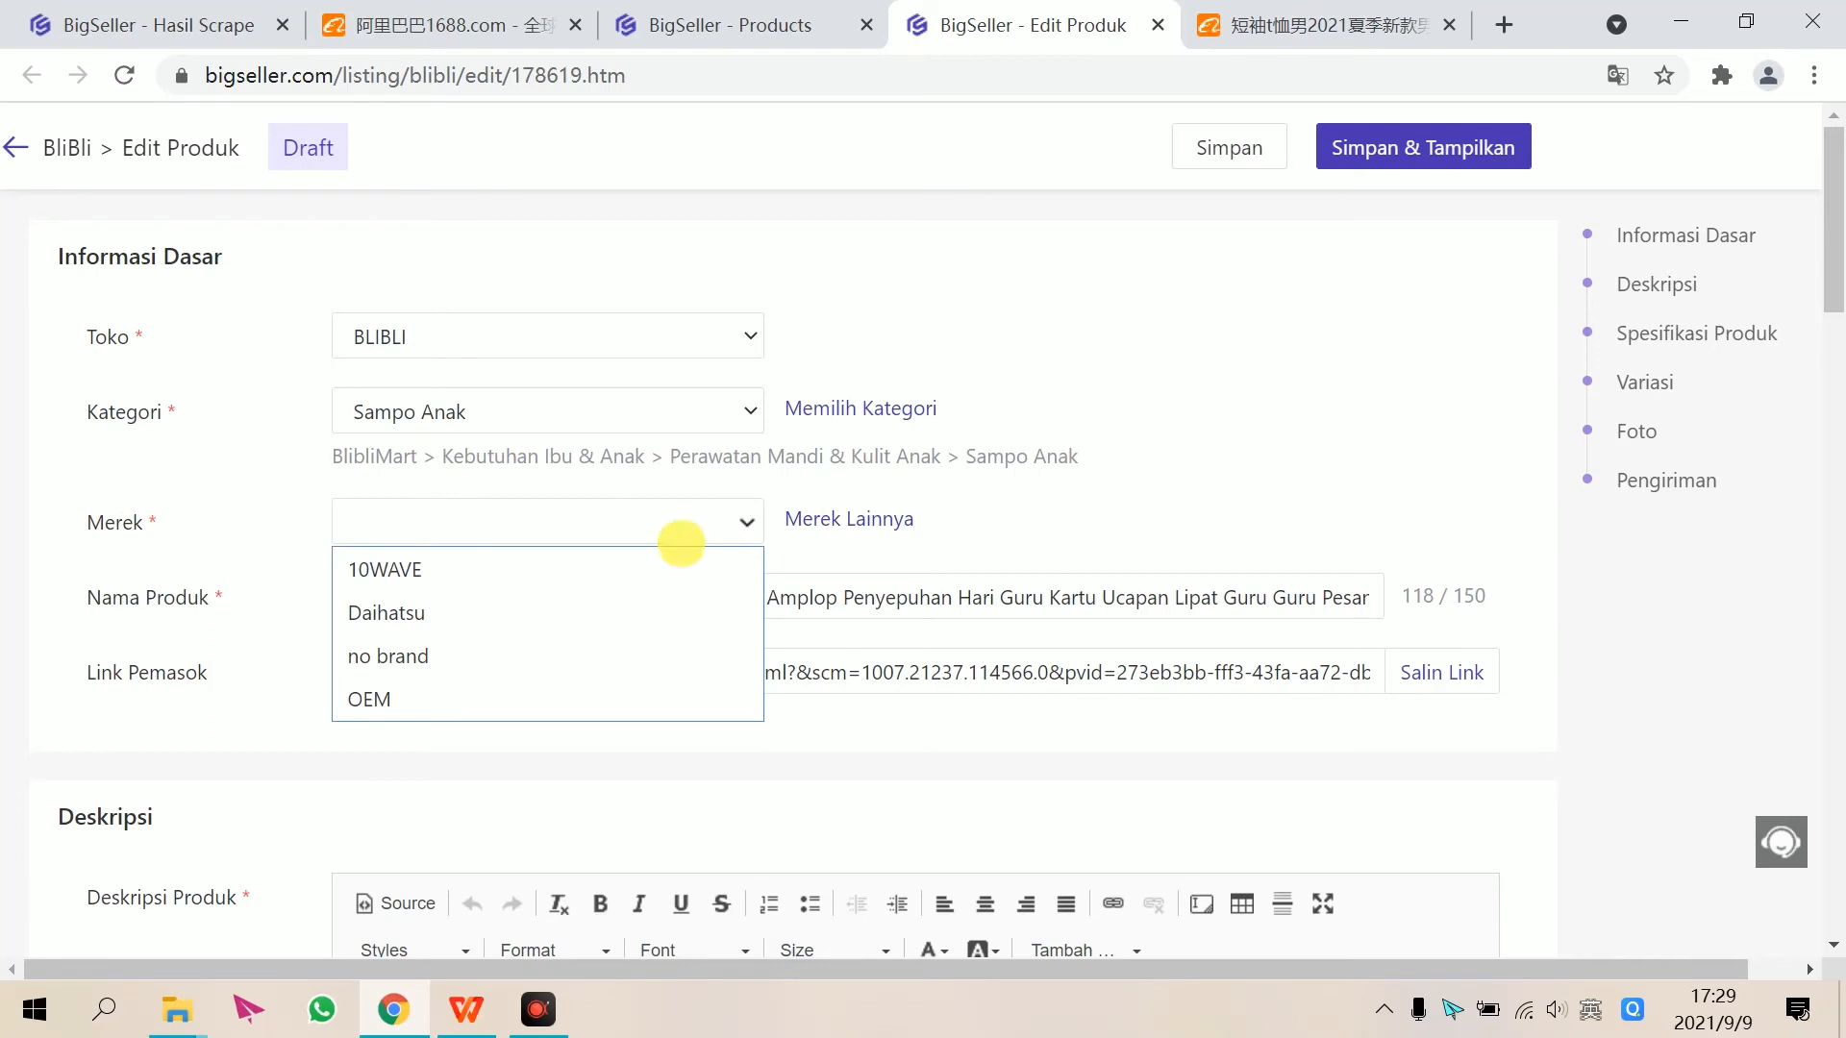
left_click(427, 660)
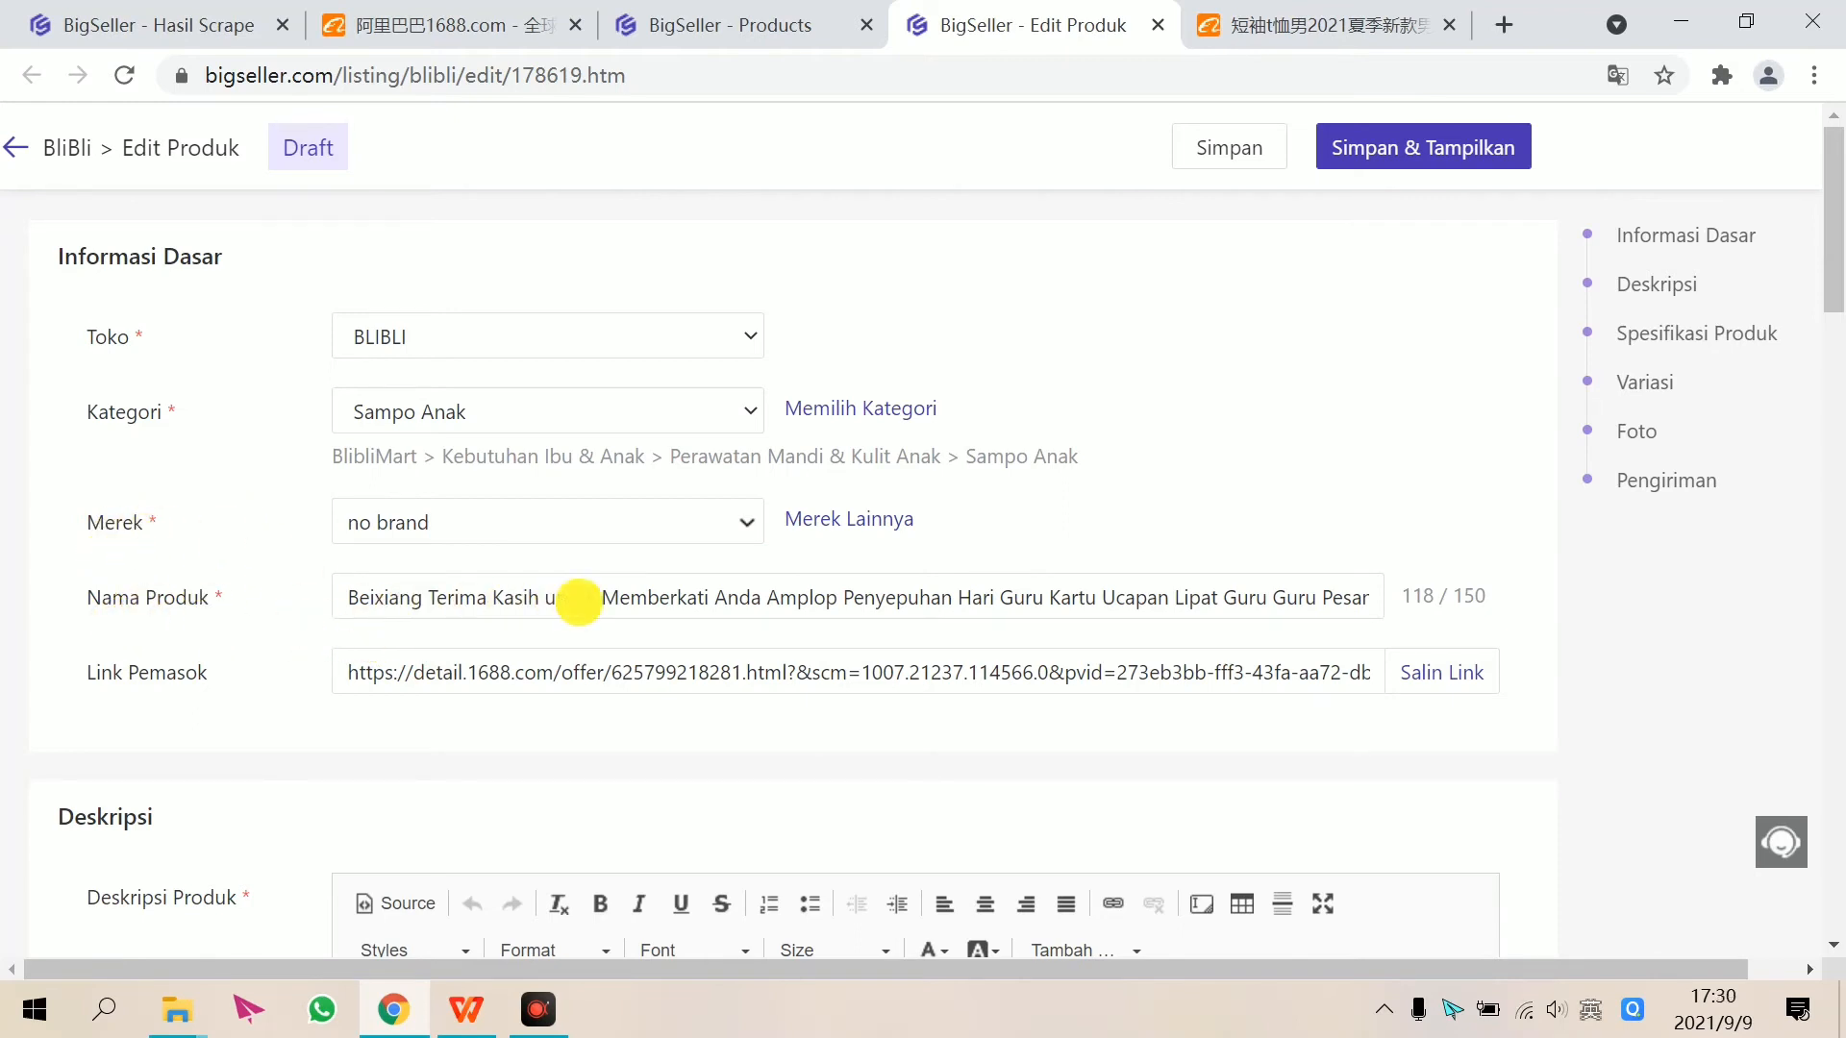
scroll(783, 610, "down", 5)
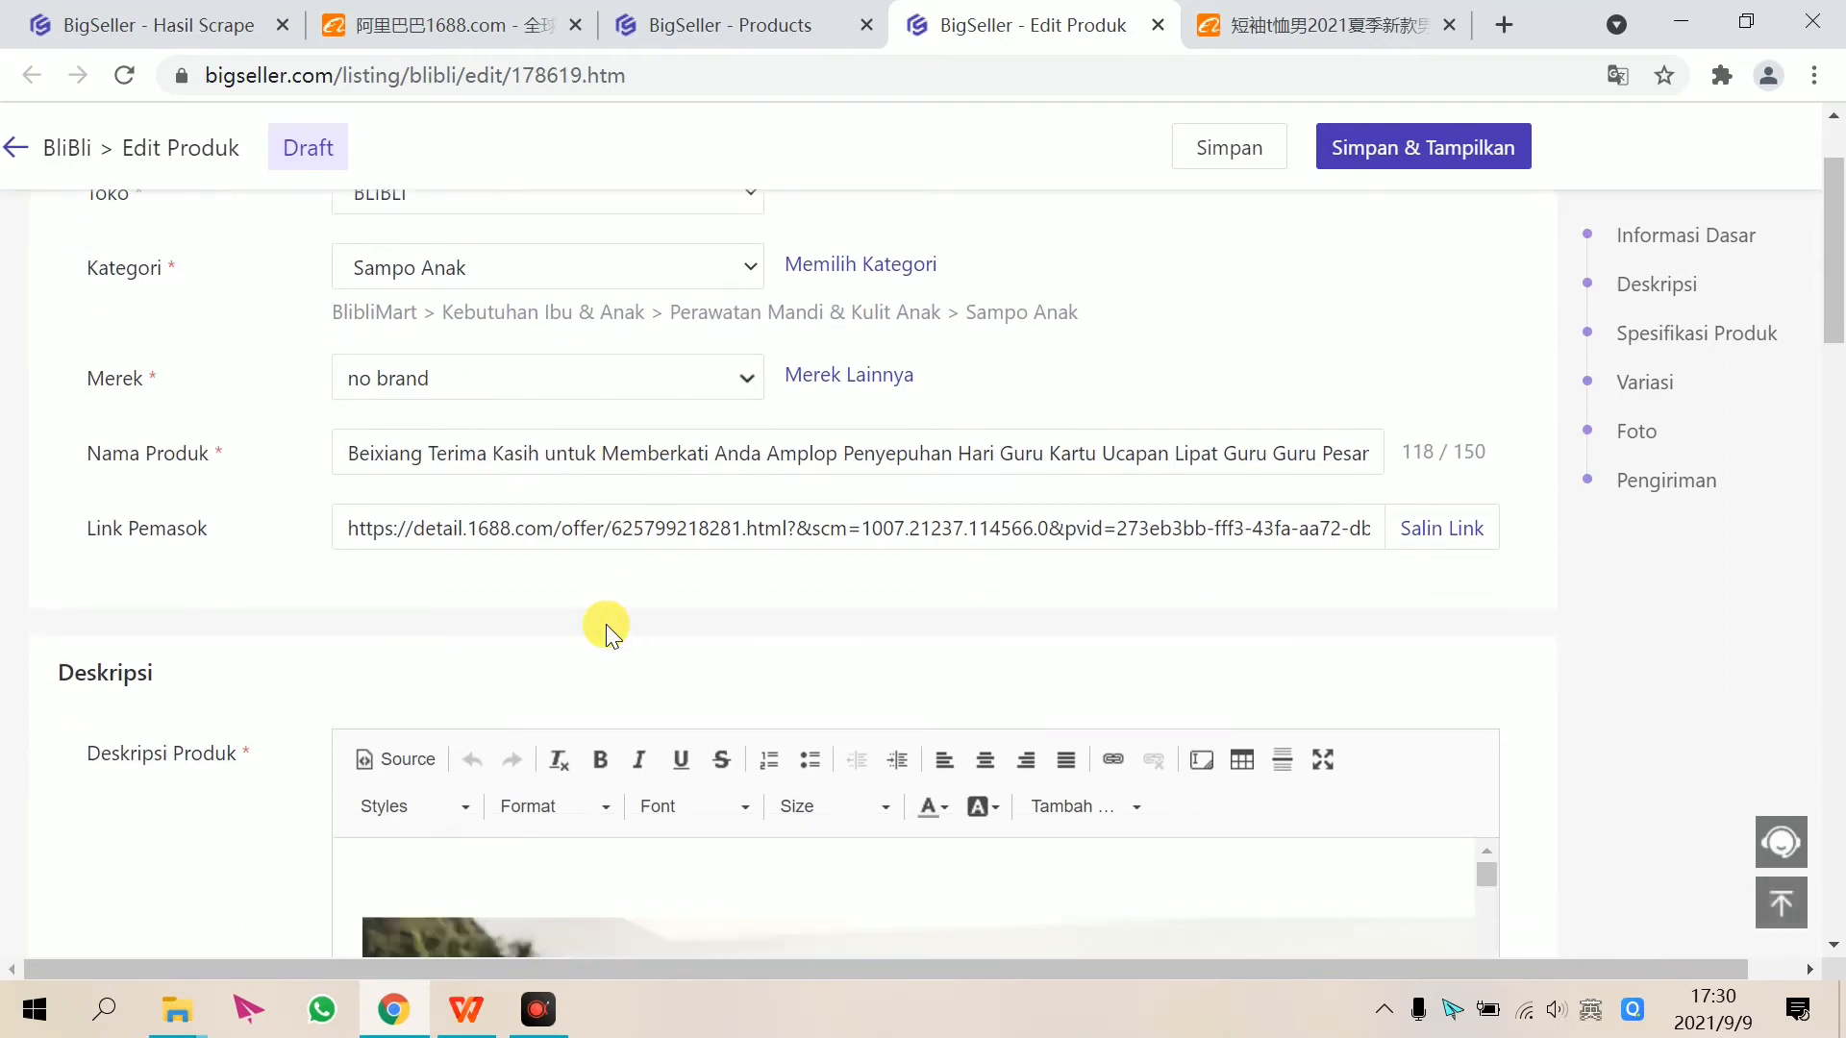
scroll(307, 615, "up", 1)
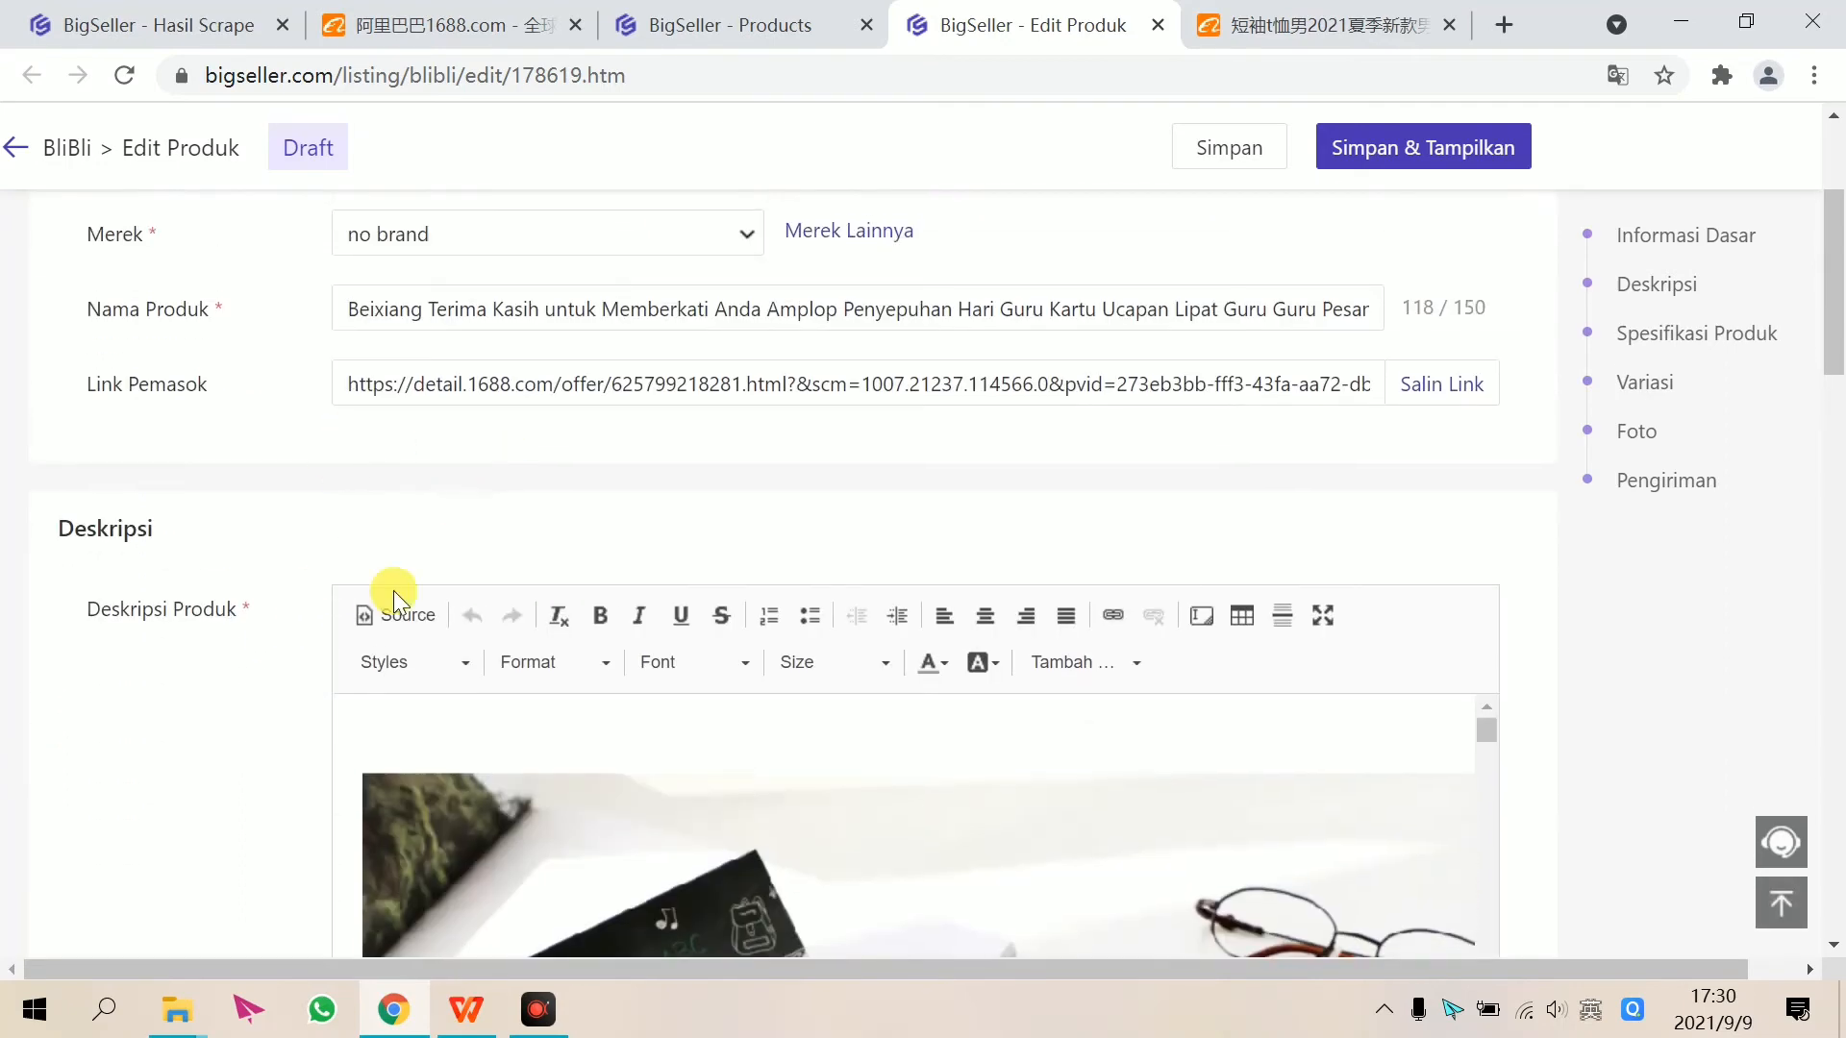
- Examine the images in the greeting cards' Deskripsi Produk
scroll(318, 644, "down", 2)
key("ctrl+a")
scroll(865, 585, "down", 4)
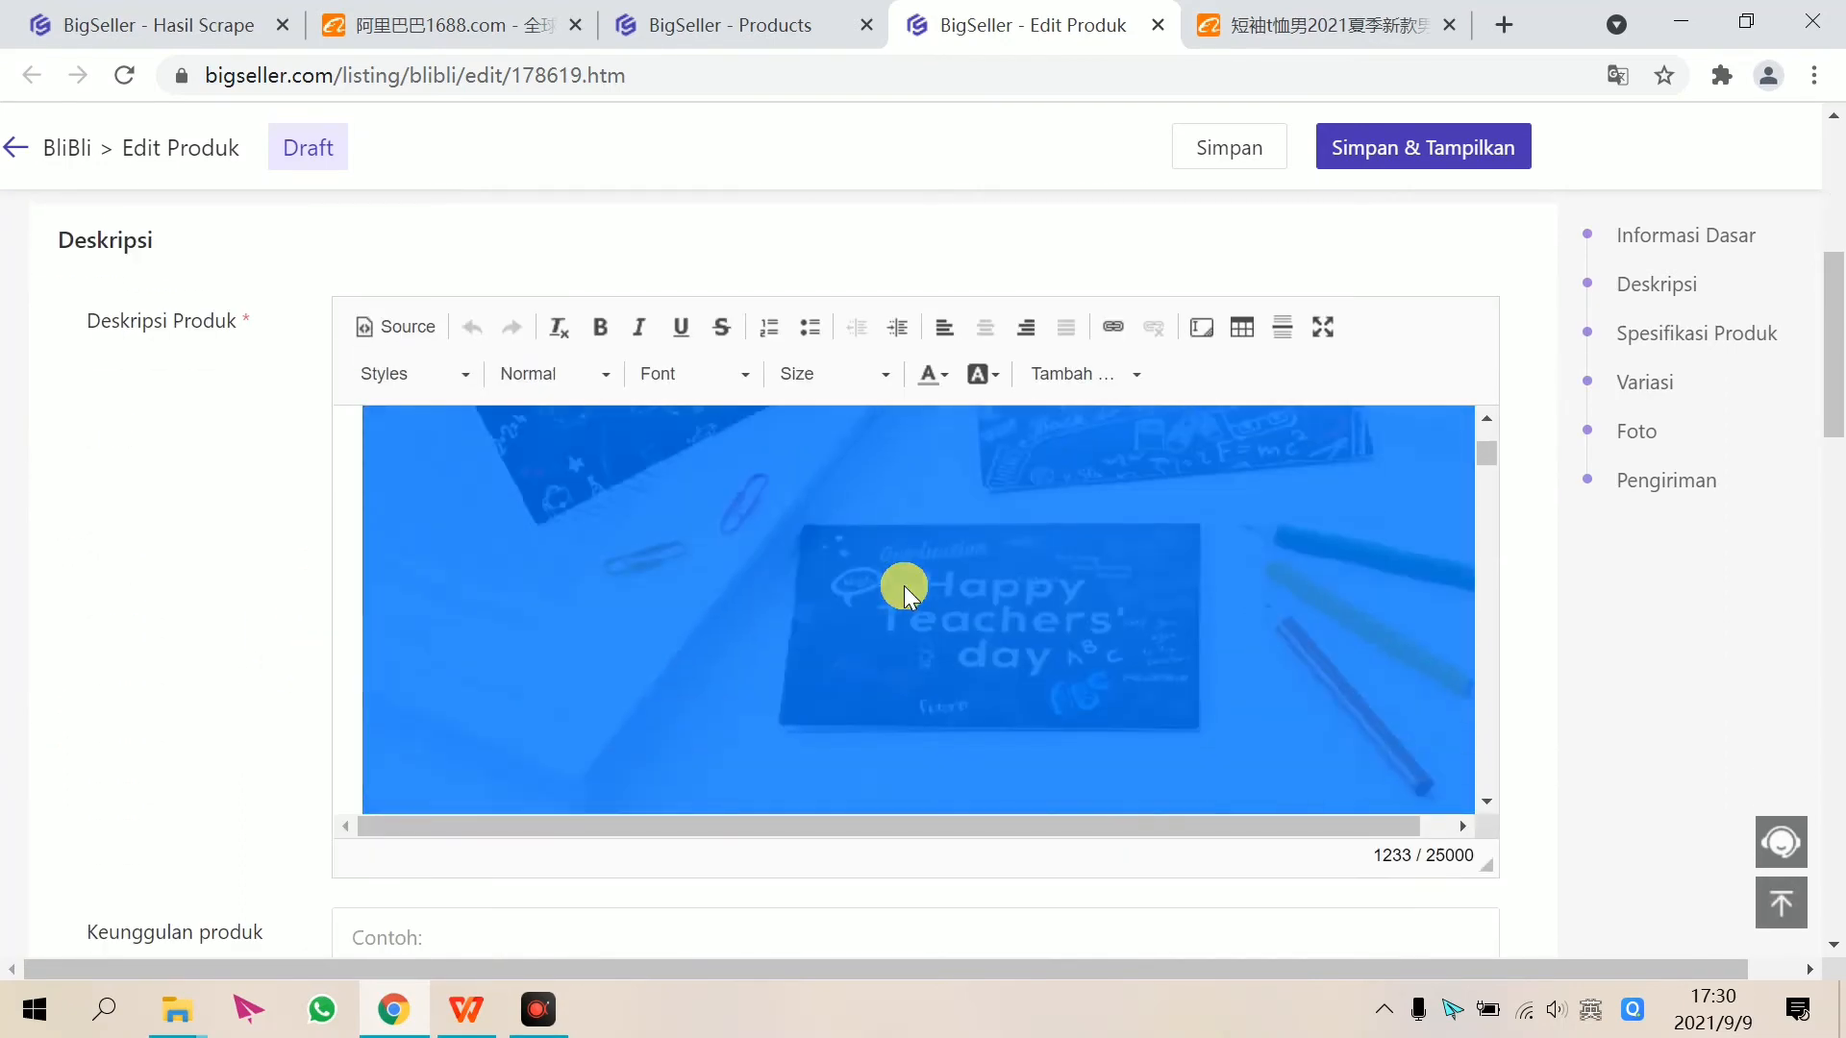
scroll(906, 591, "up", 3)
scroll(932, 608, "down", 3)
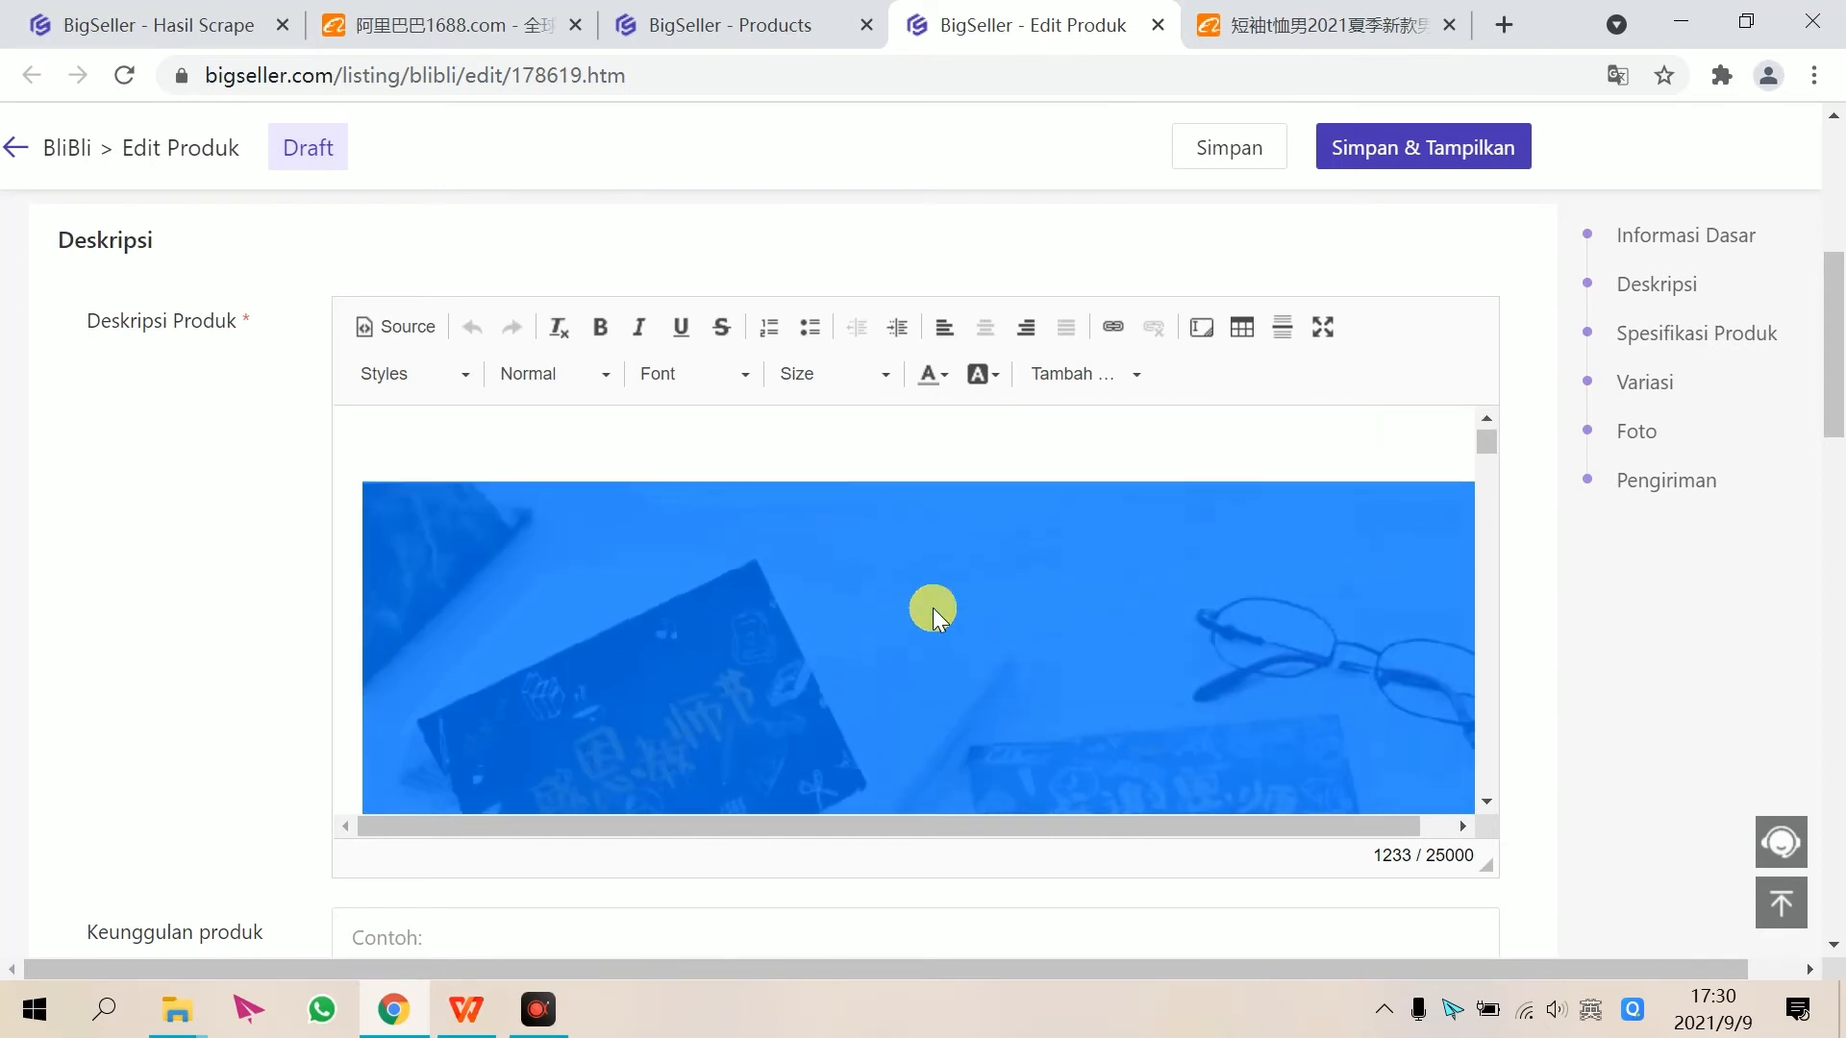
scroll(935, 610, "down", 1)
scroll(937, 616, "up", 3)
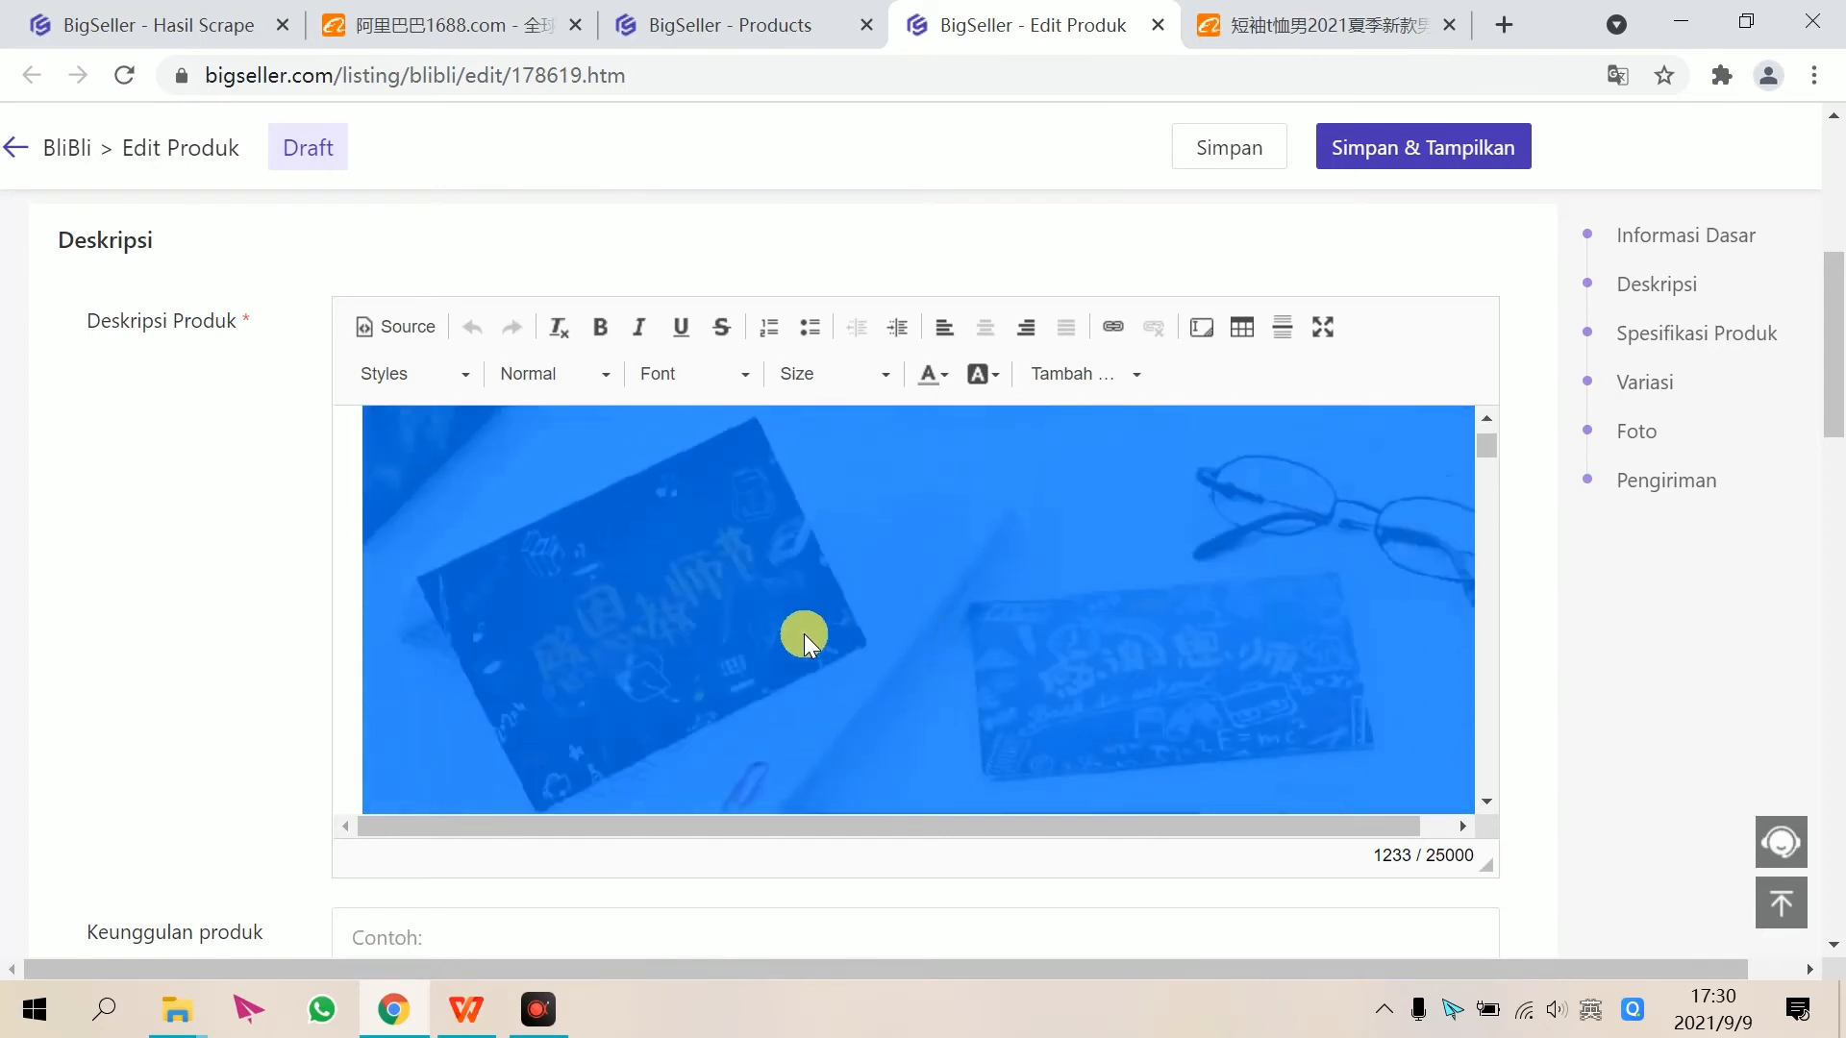
scroll(668, 618, "down", 5)
left_click(1179, 603)
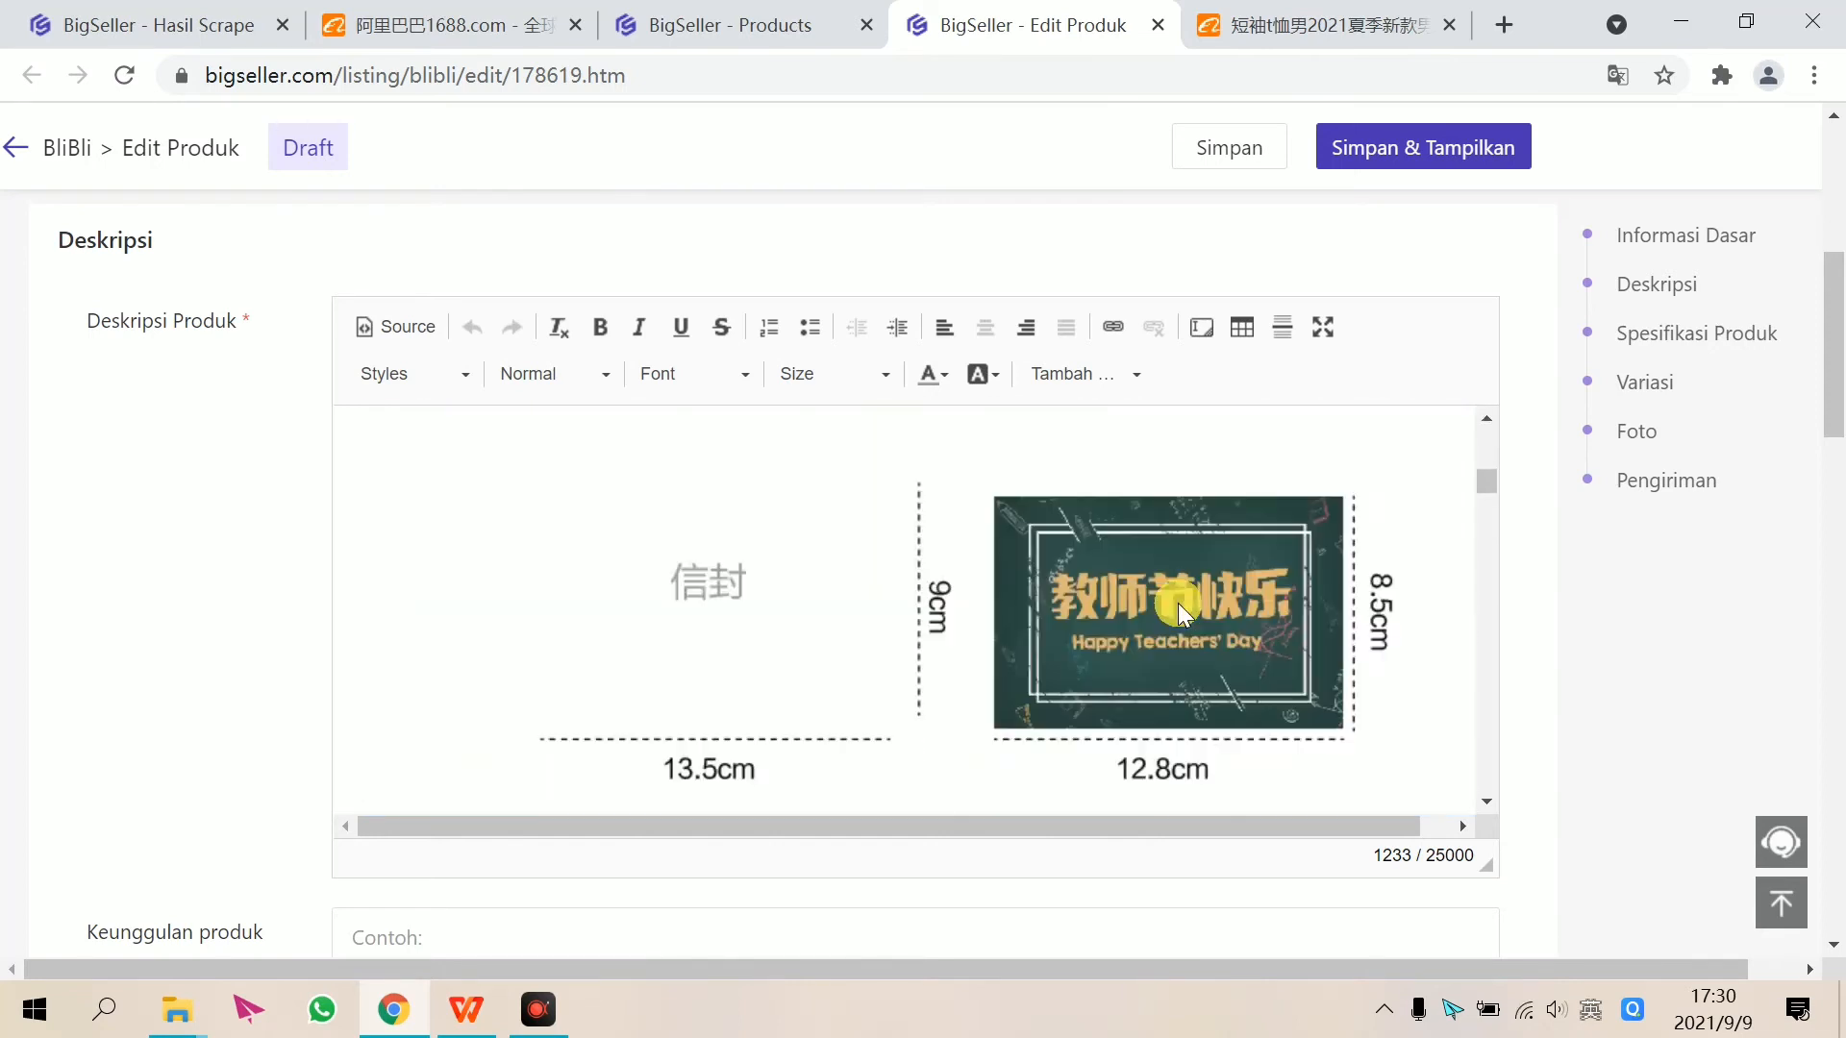
- Delete three images from the product description, including the material and size information image and the Scenarios heading image
scroll(1138, 610, "up", 4)
left_click(1056, 615)
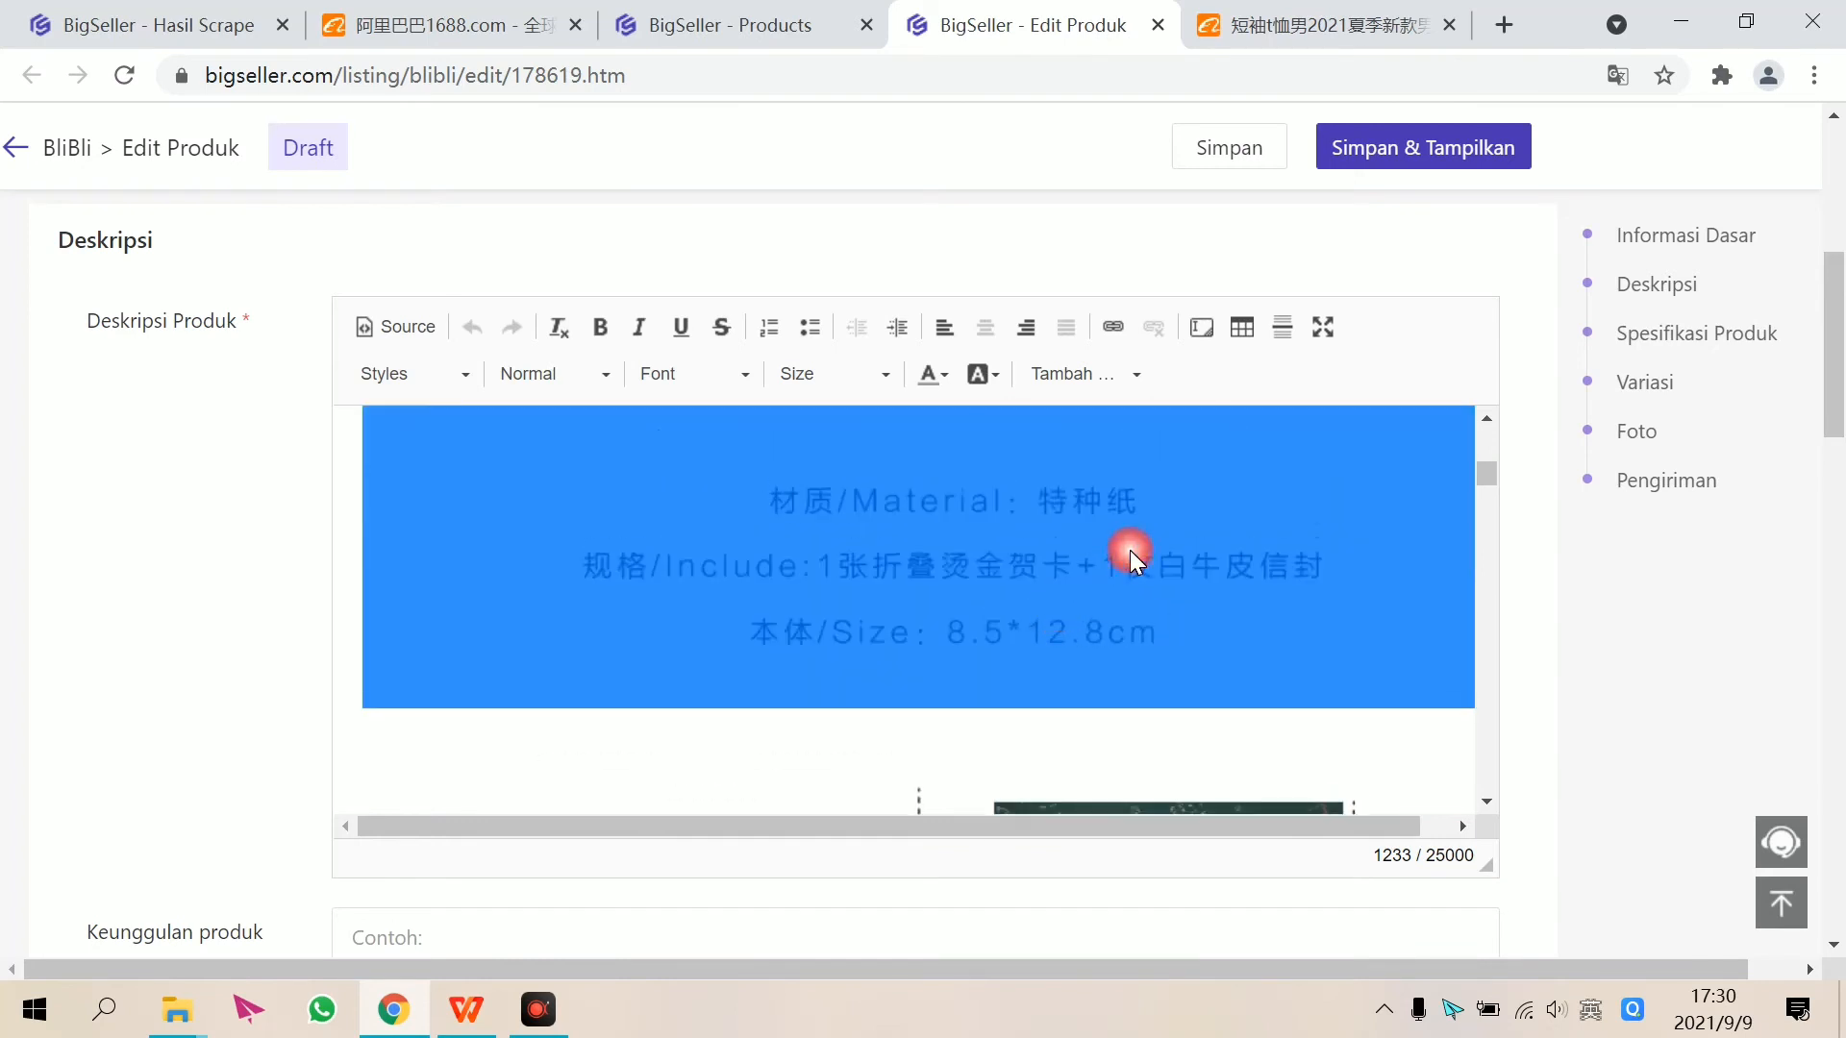
key("Delete")
left_click(1087, 583)
key("Delete")
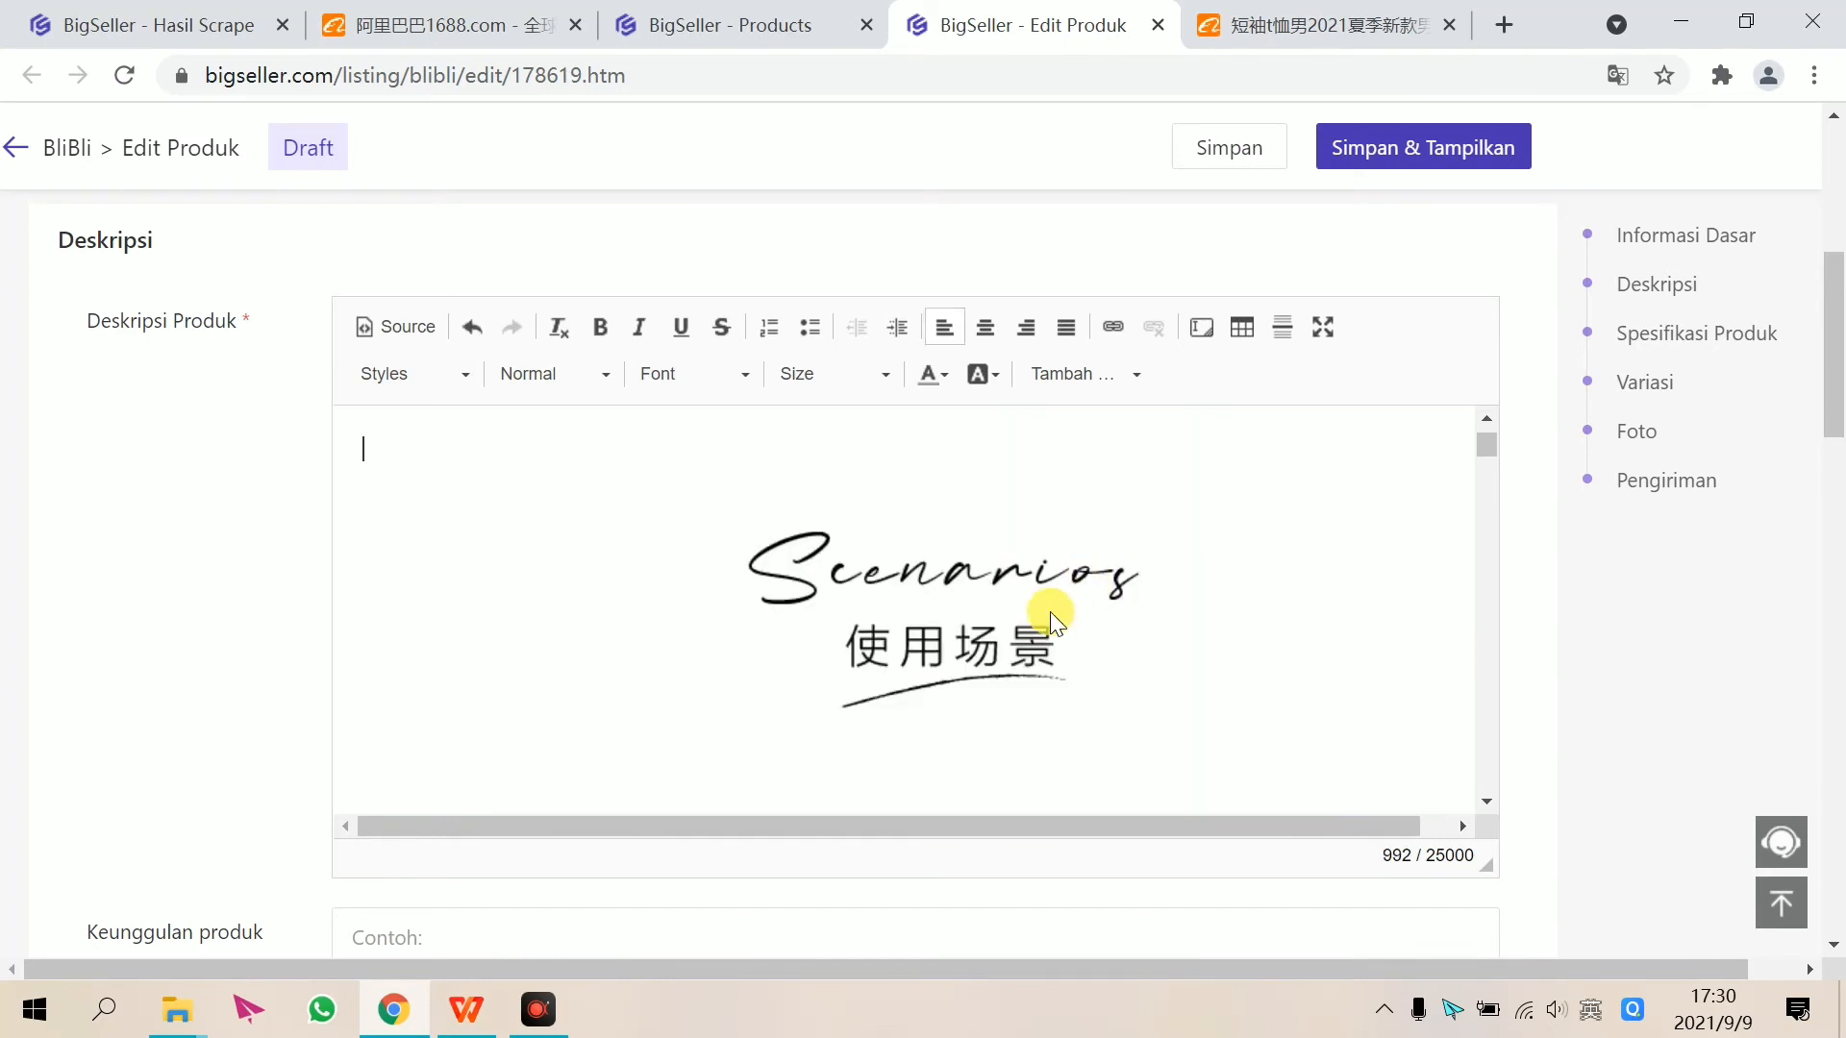
left_click(989, 632)
key("Delete")
- Review the rest of the description section, including Video Youtube, and open the Keunggulan produk field for entry
scroll(998, 634, "down", 5)
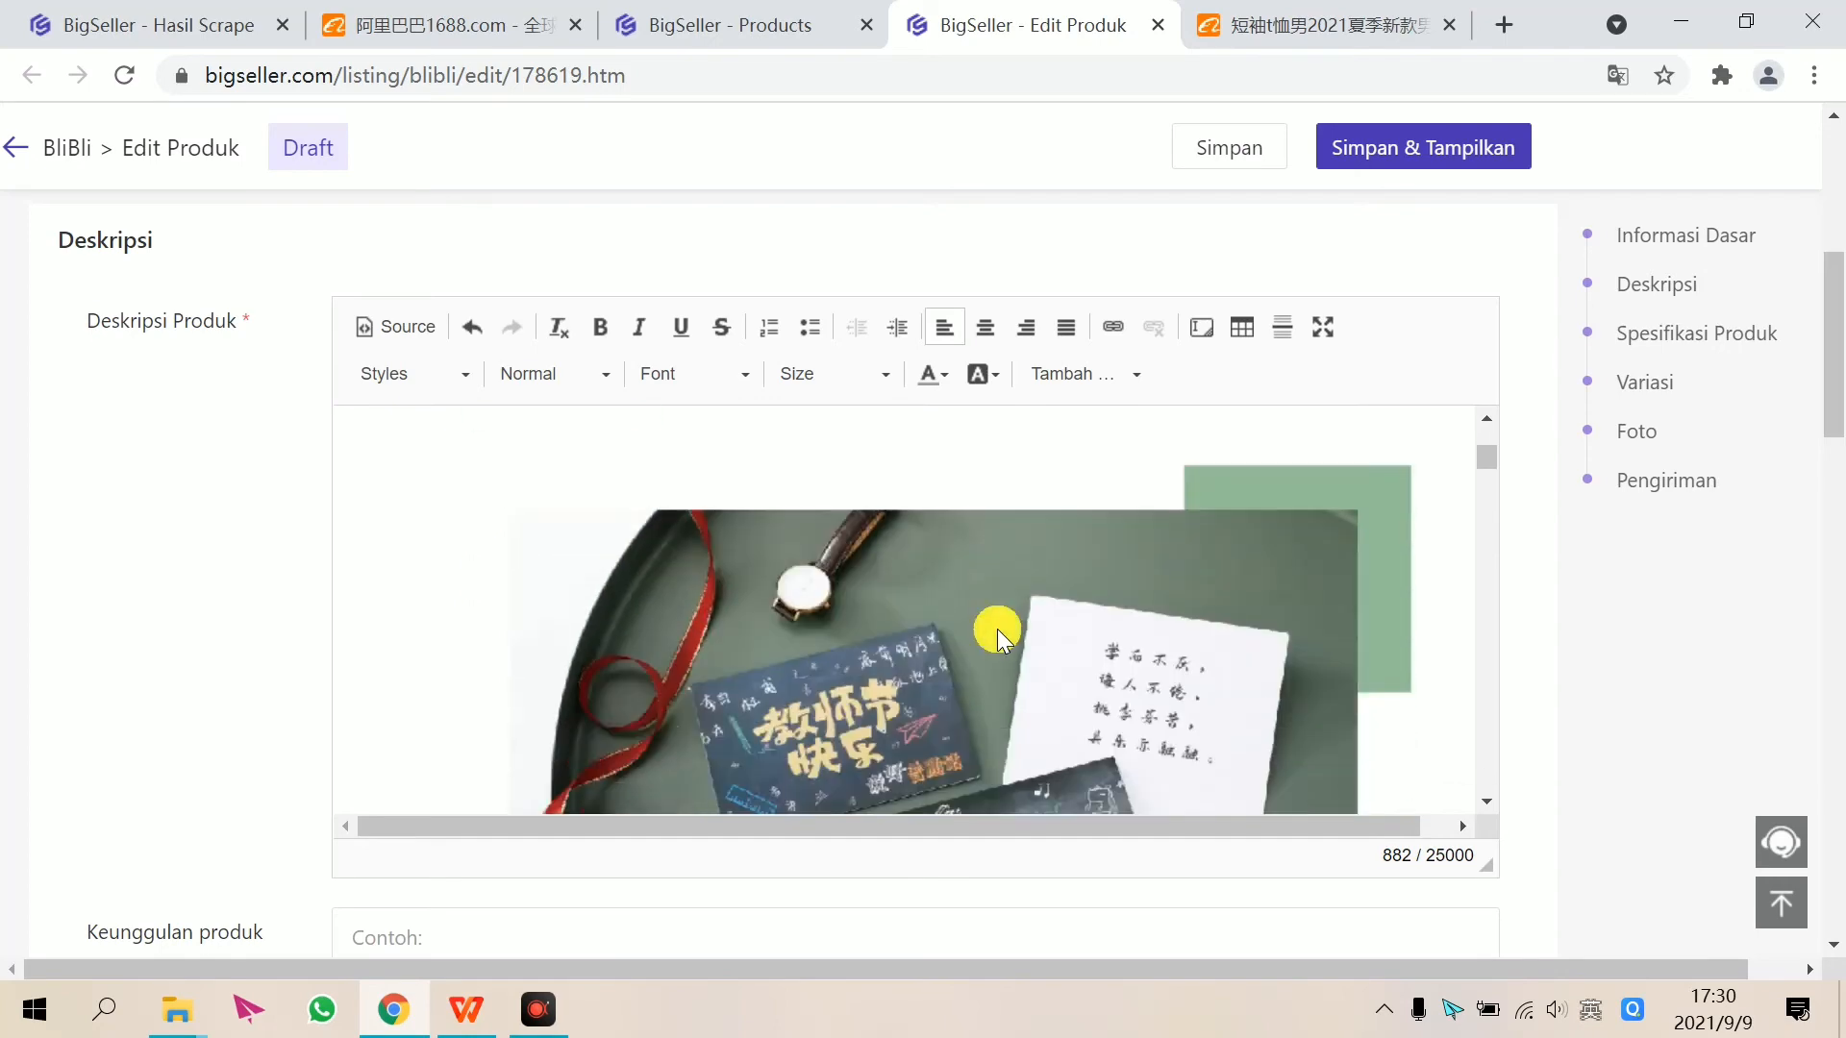
scroll(241, 700, "down", 6)
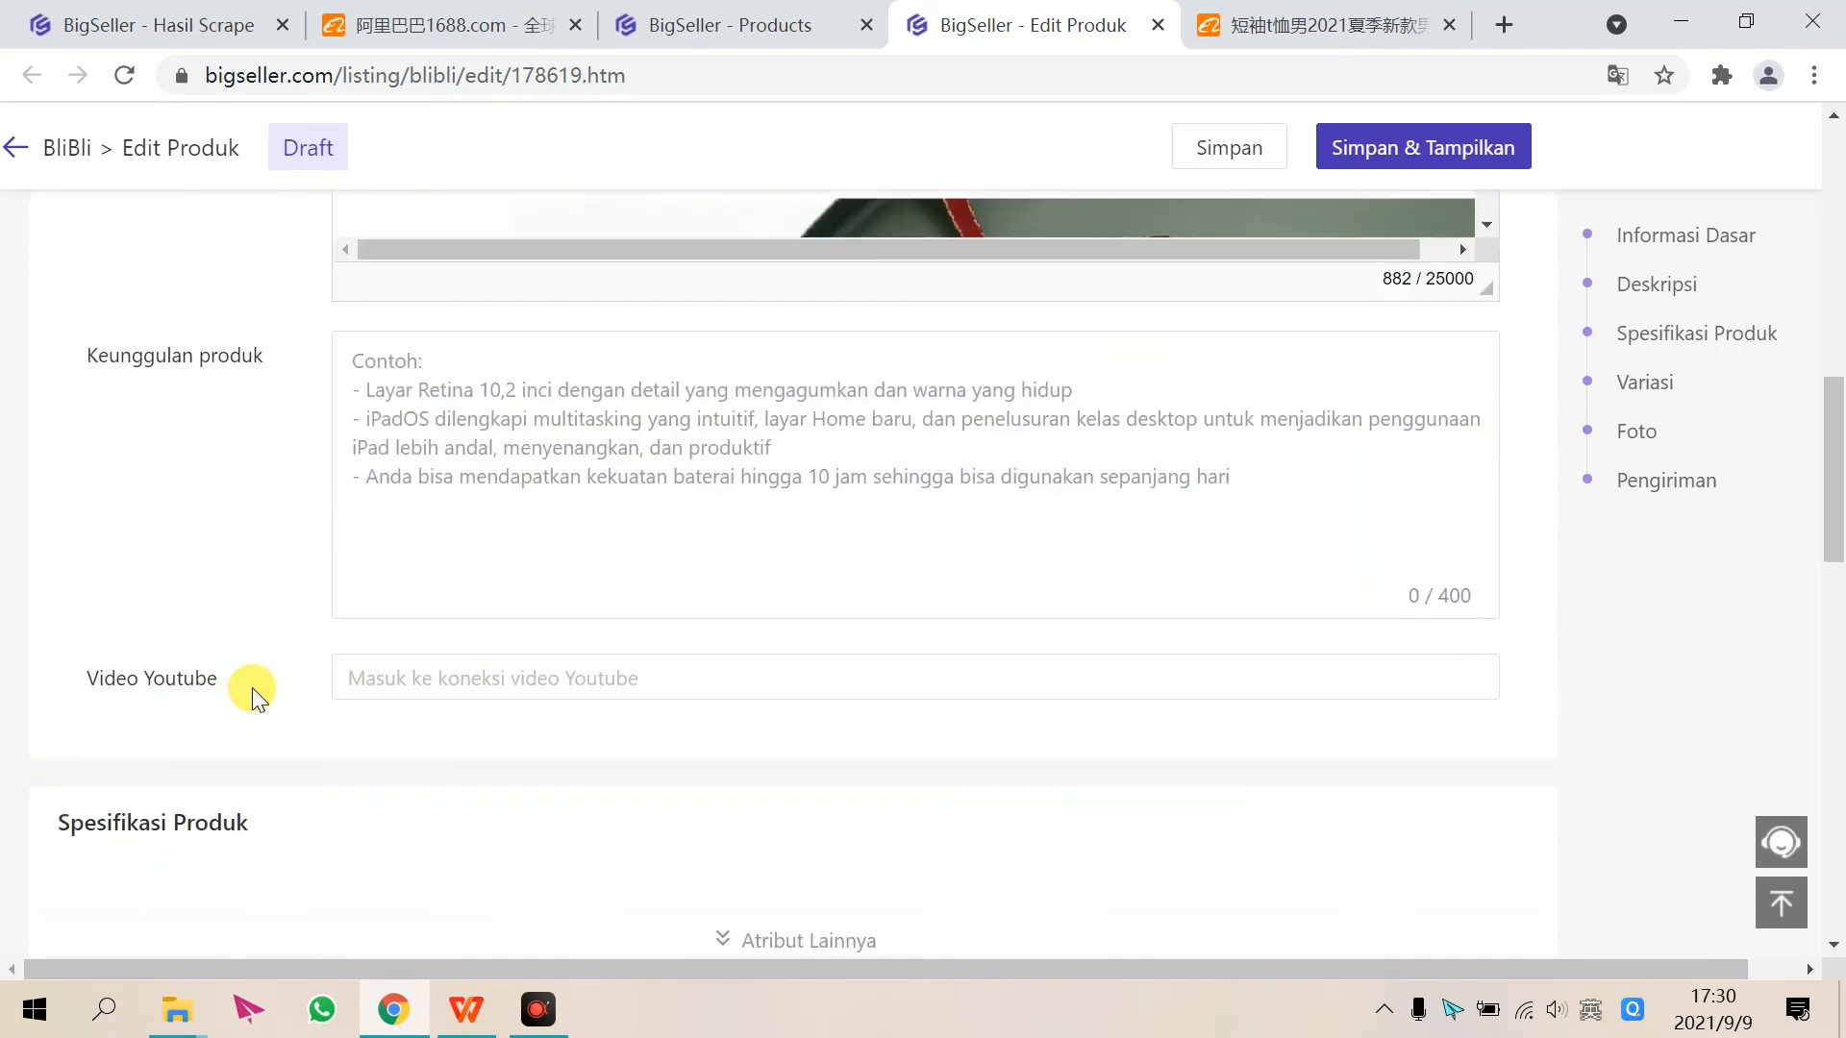
scroll(289, 673, "up", 3)
left_click(836, 738)
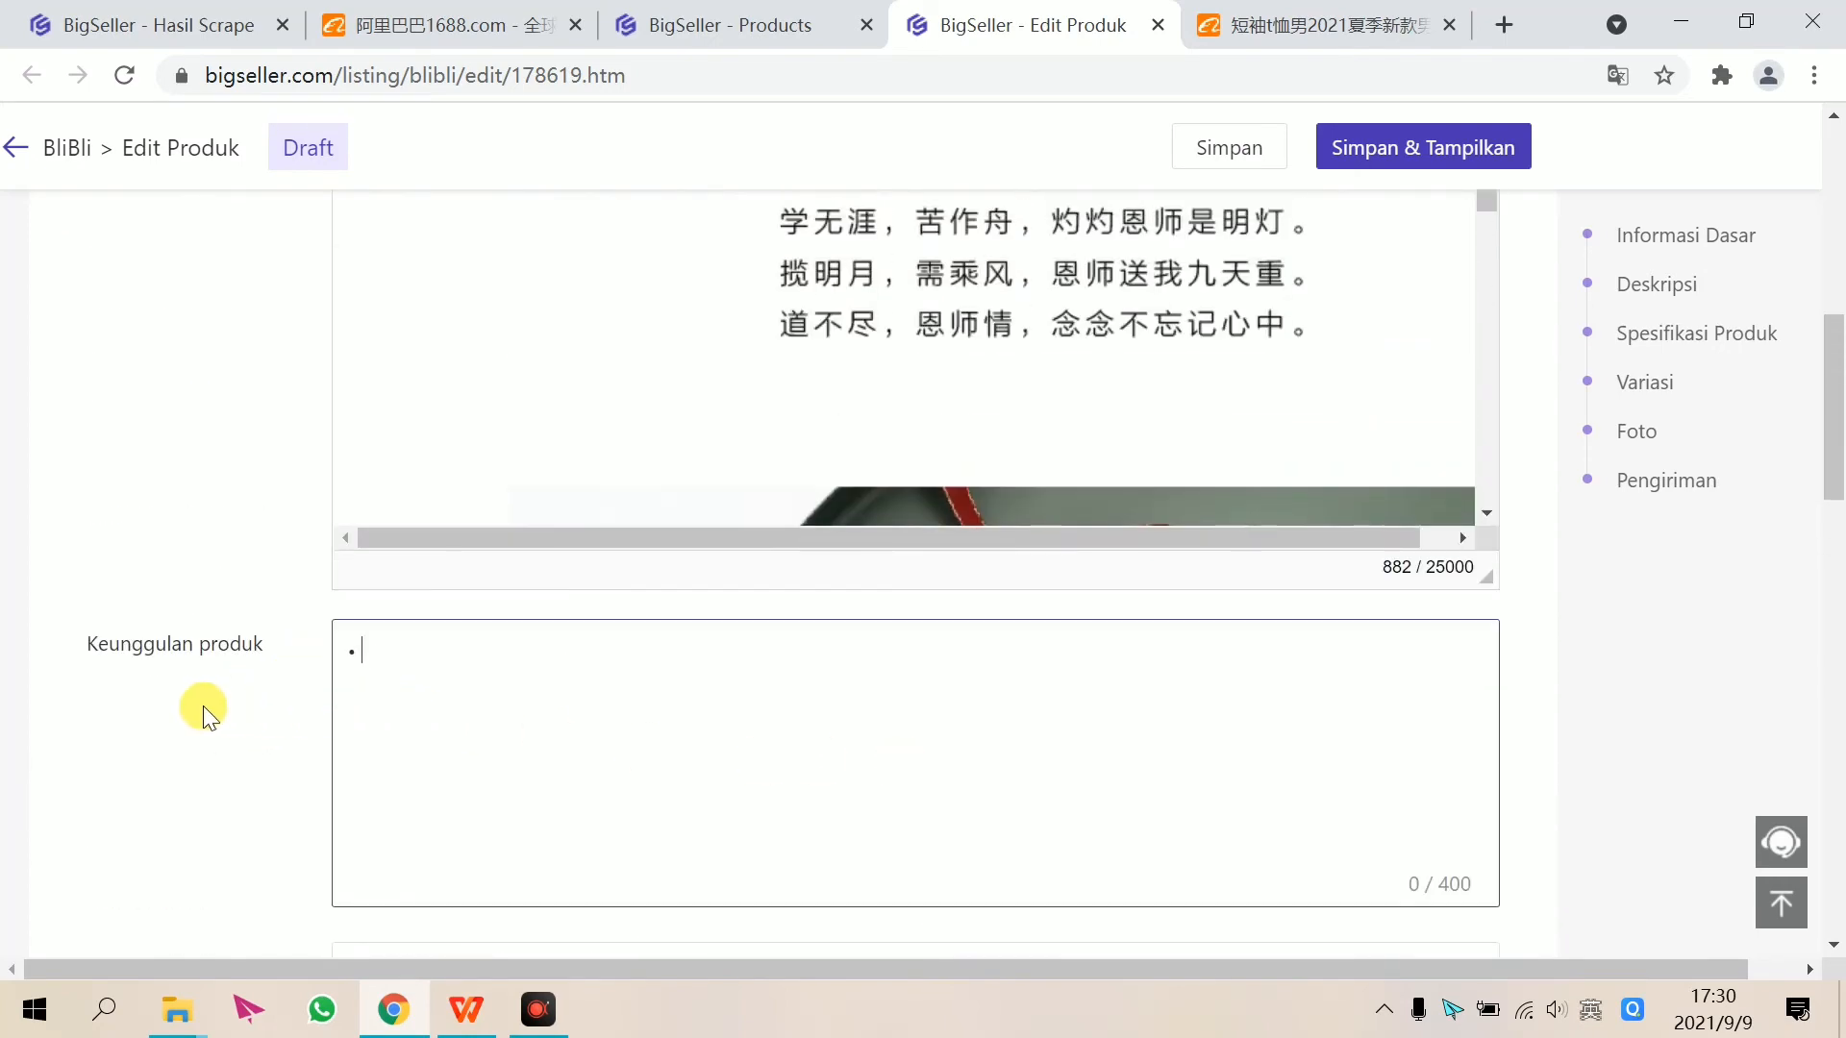
- Leave Keunggulan produk and Video Youtube empty and set the variation's Stok minimum to 500
left_click(248, 749)
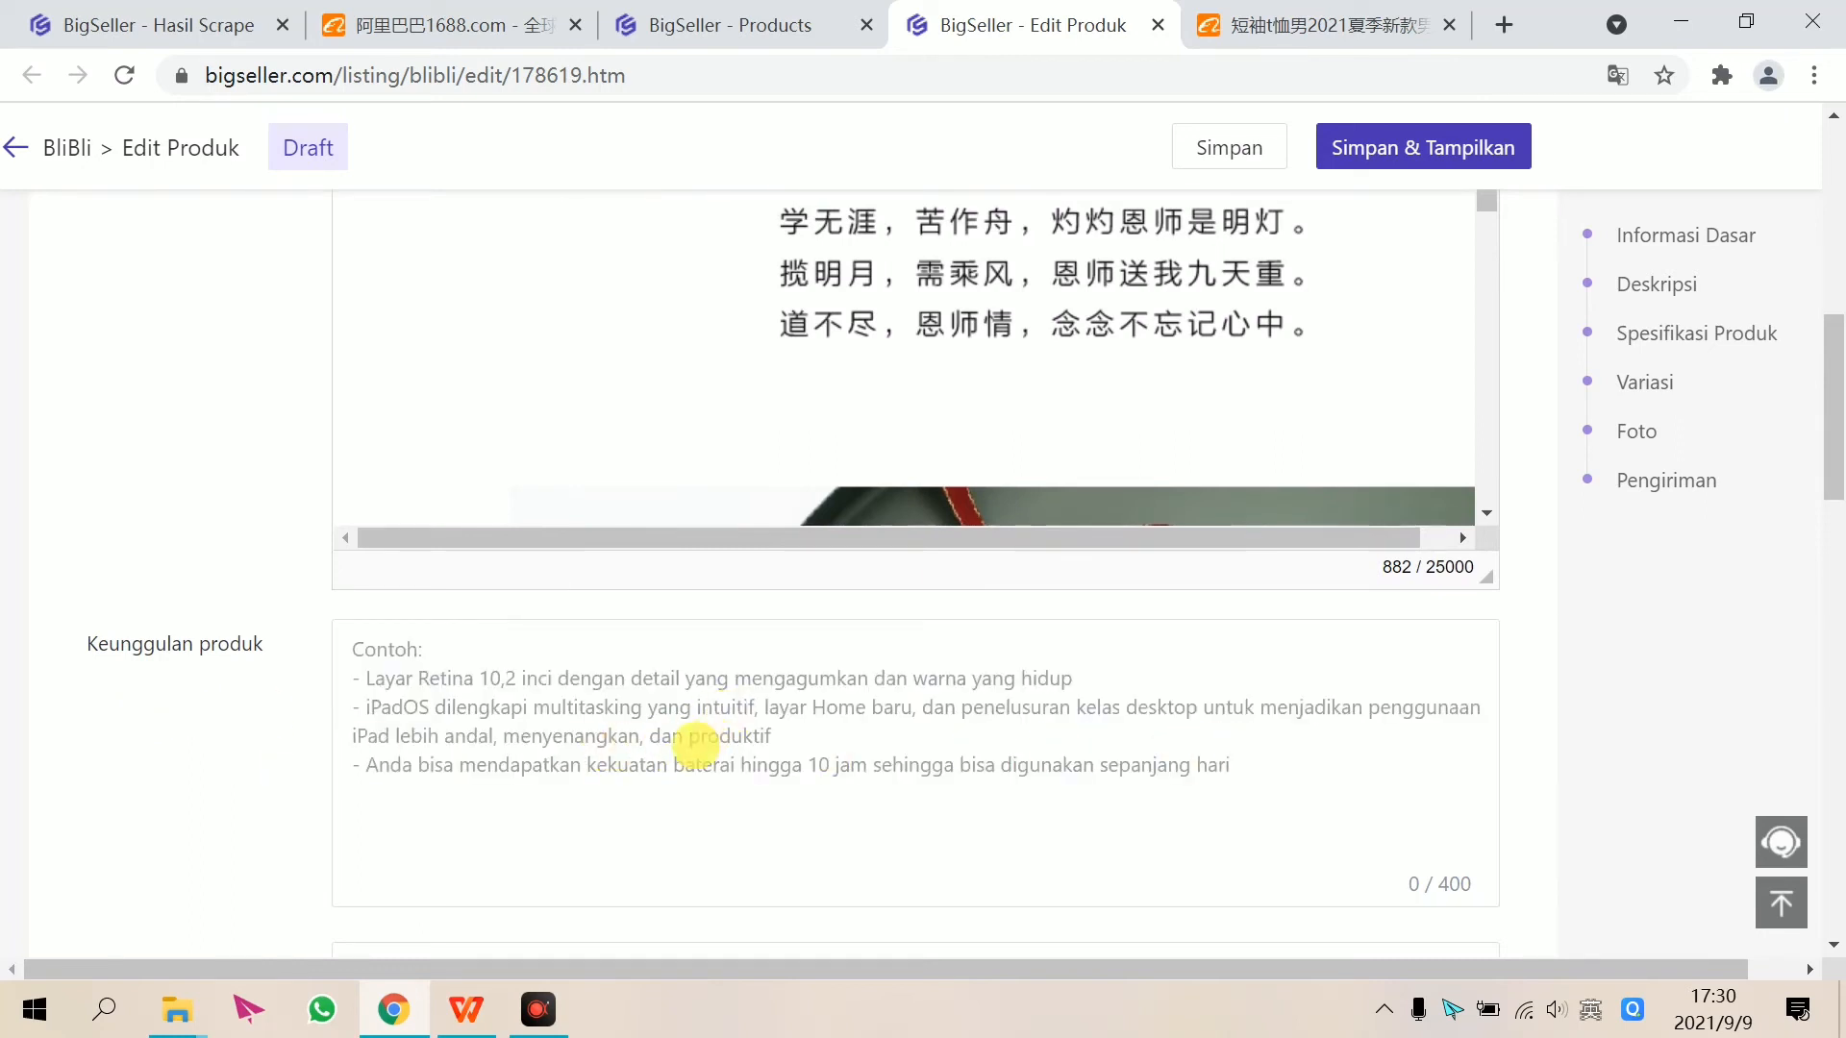
scroll(115, 769, "down", 5)
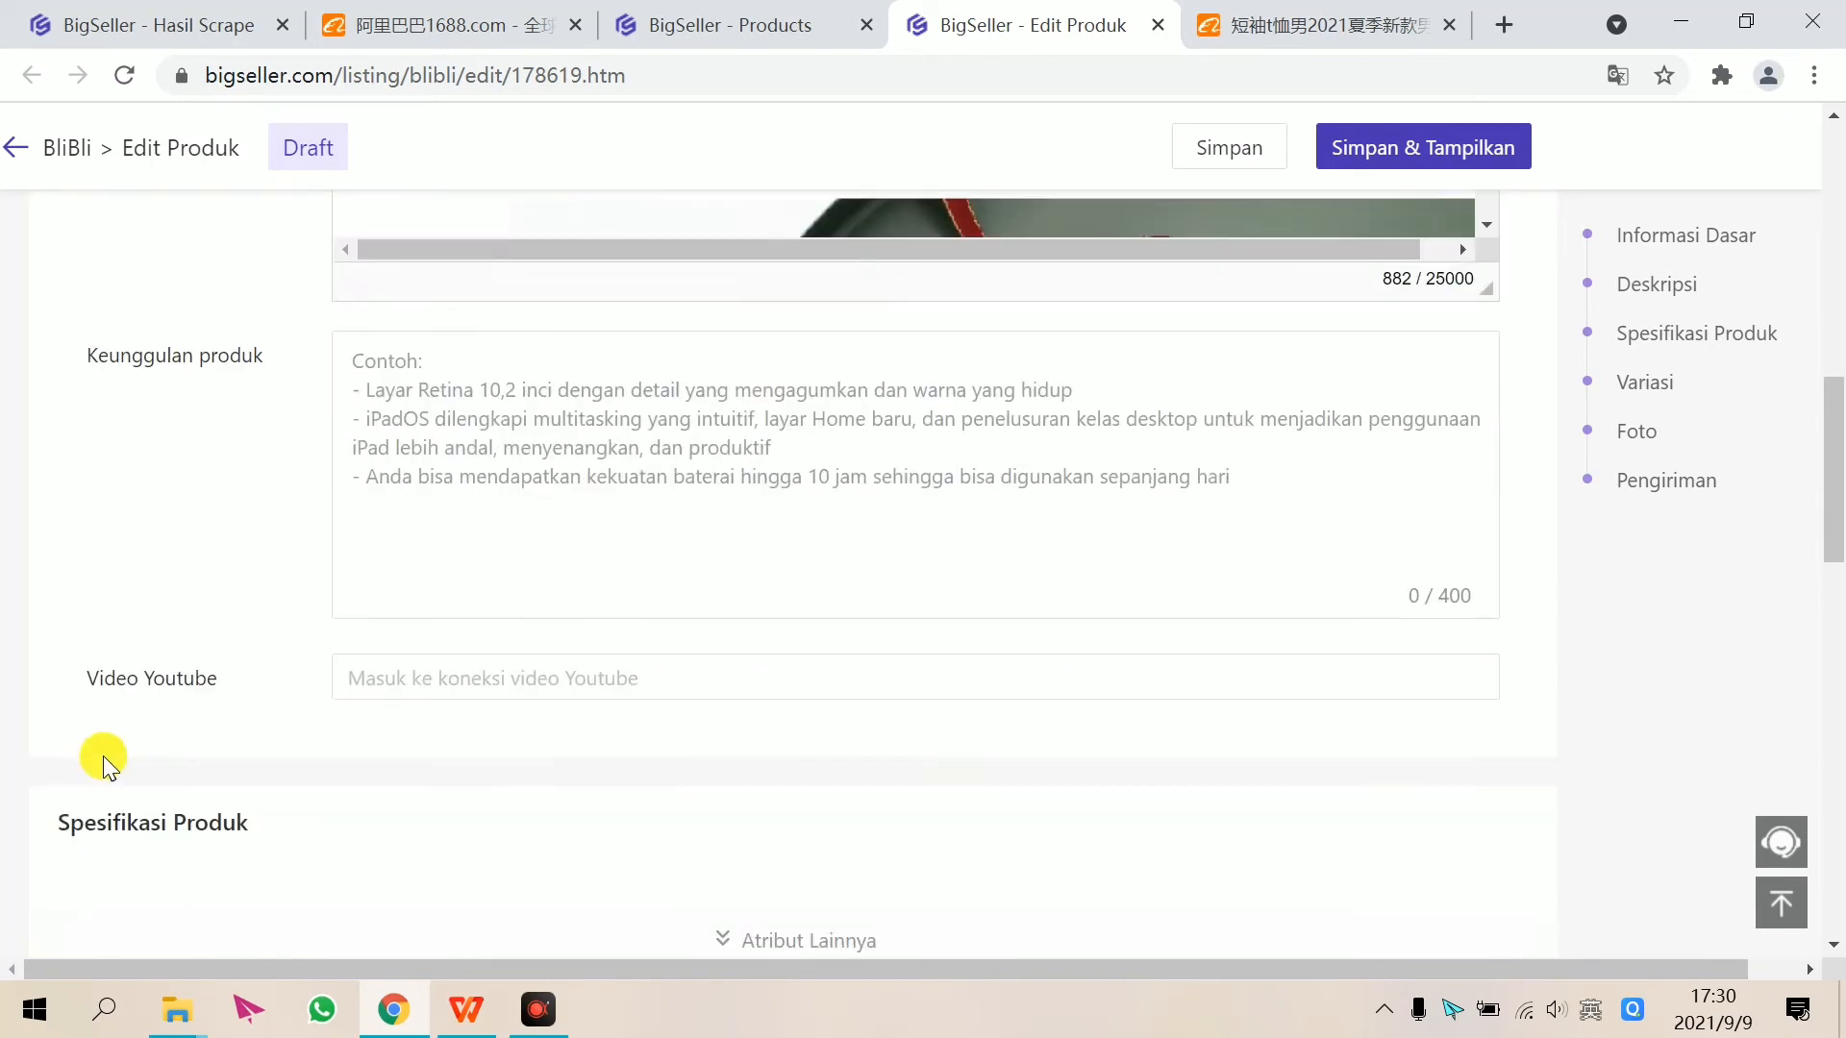
scroll(400, 752, "down", 3)
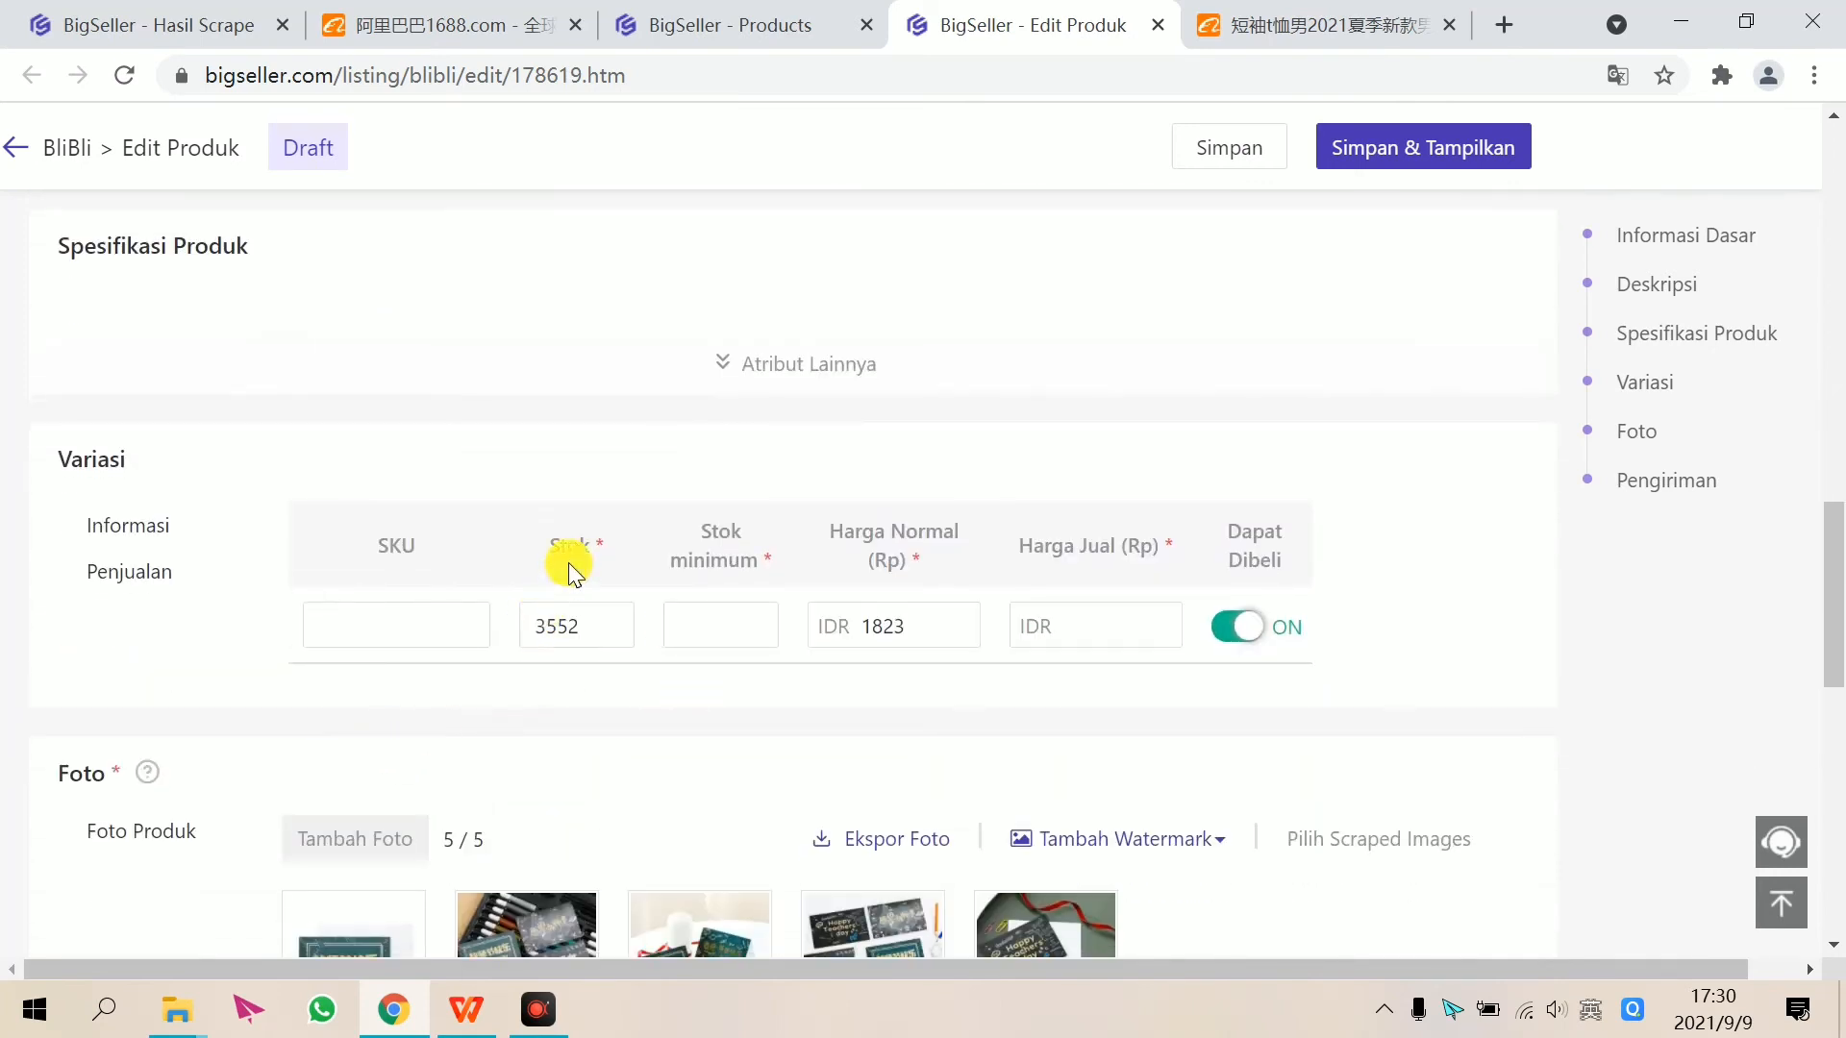
left_click(577, 626)
left_click(709, 627)
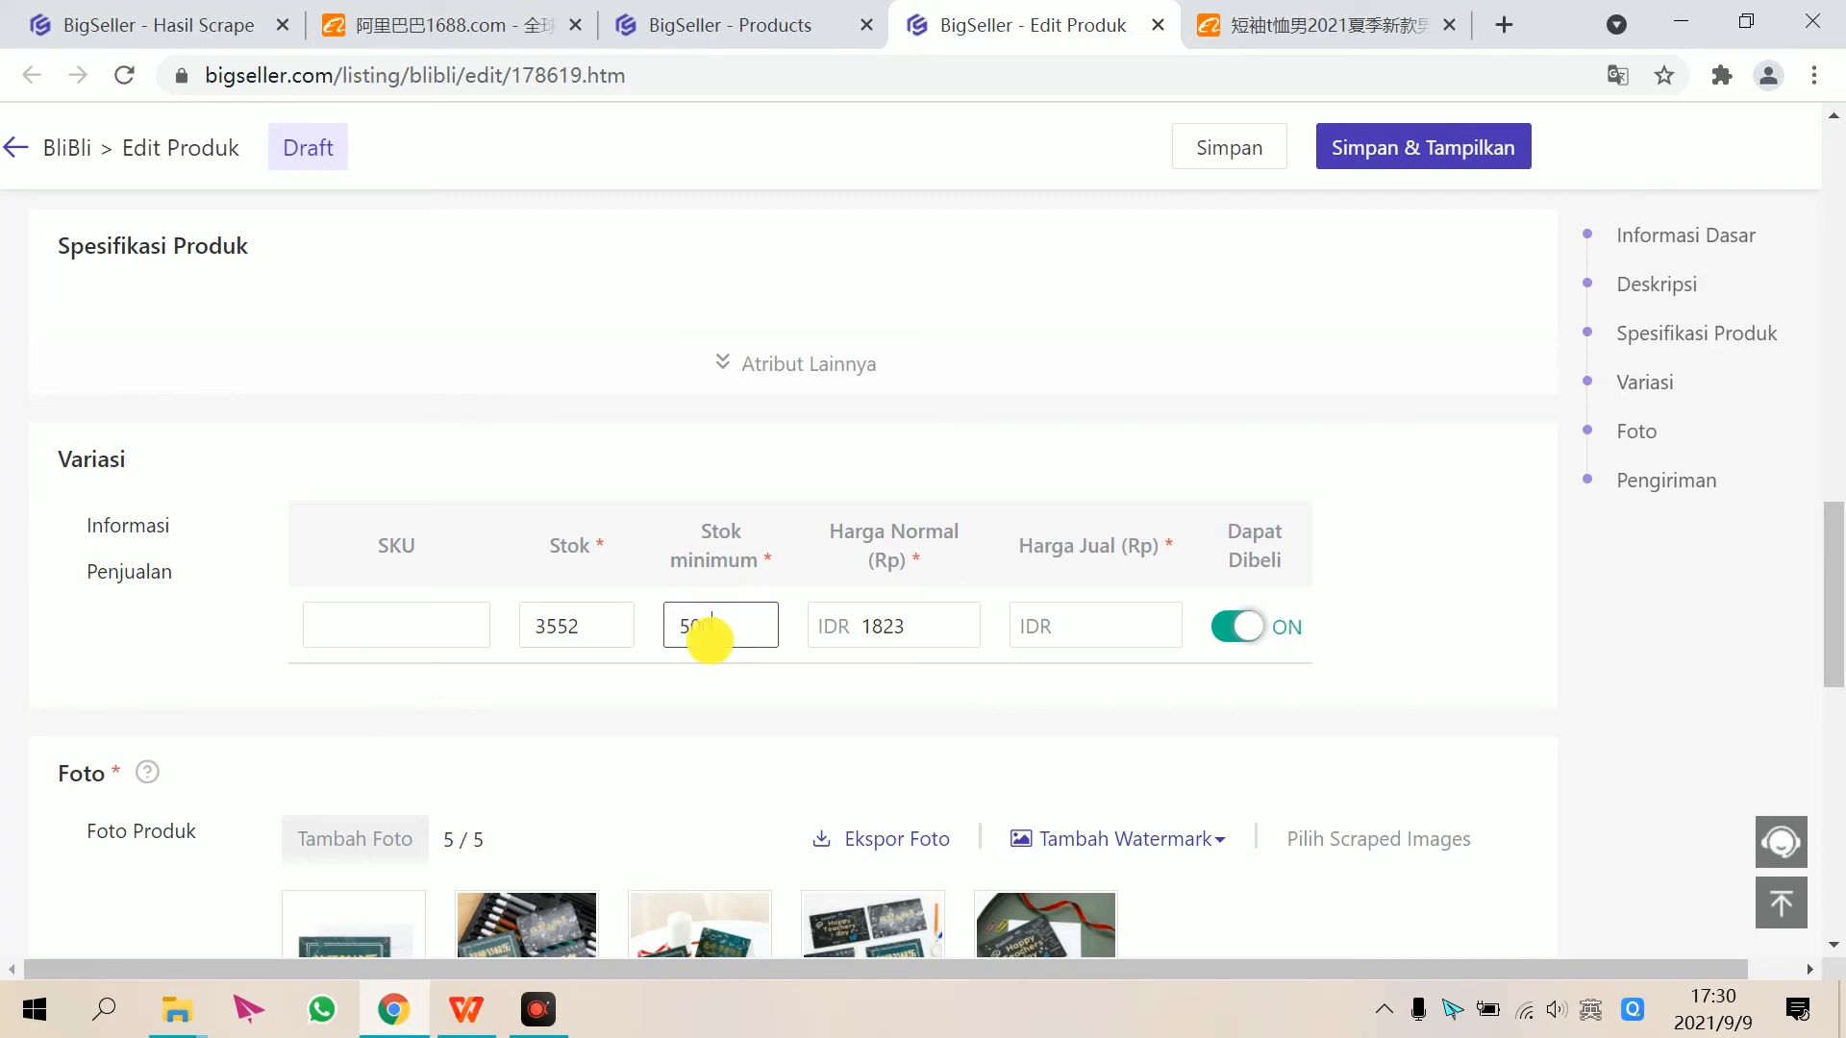
left_click(979, 580)
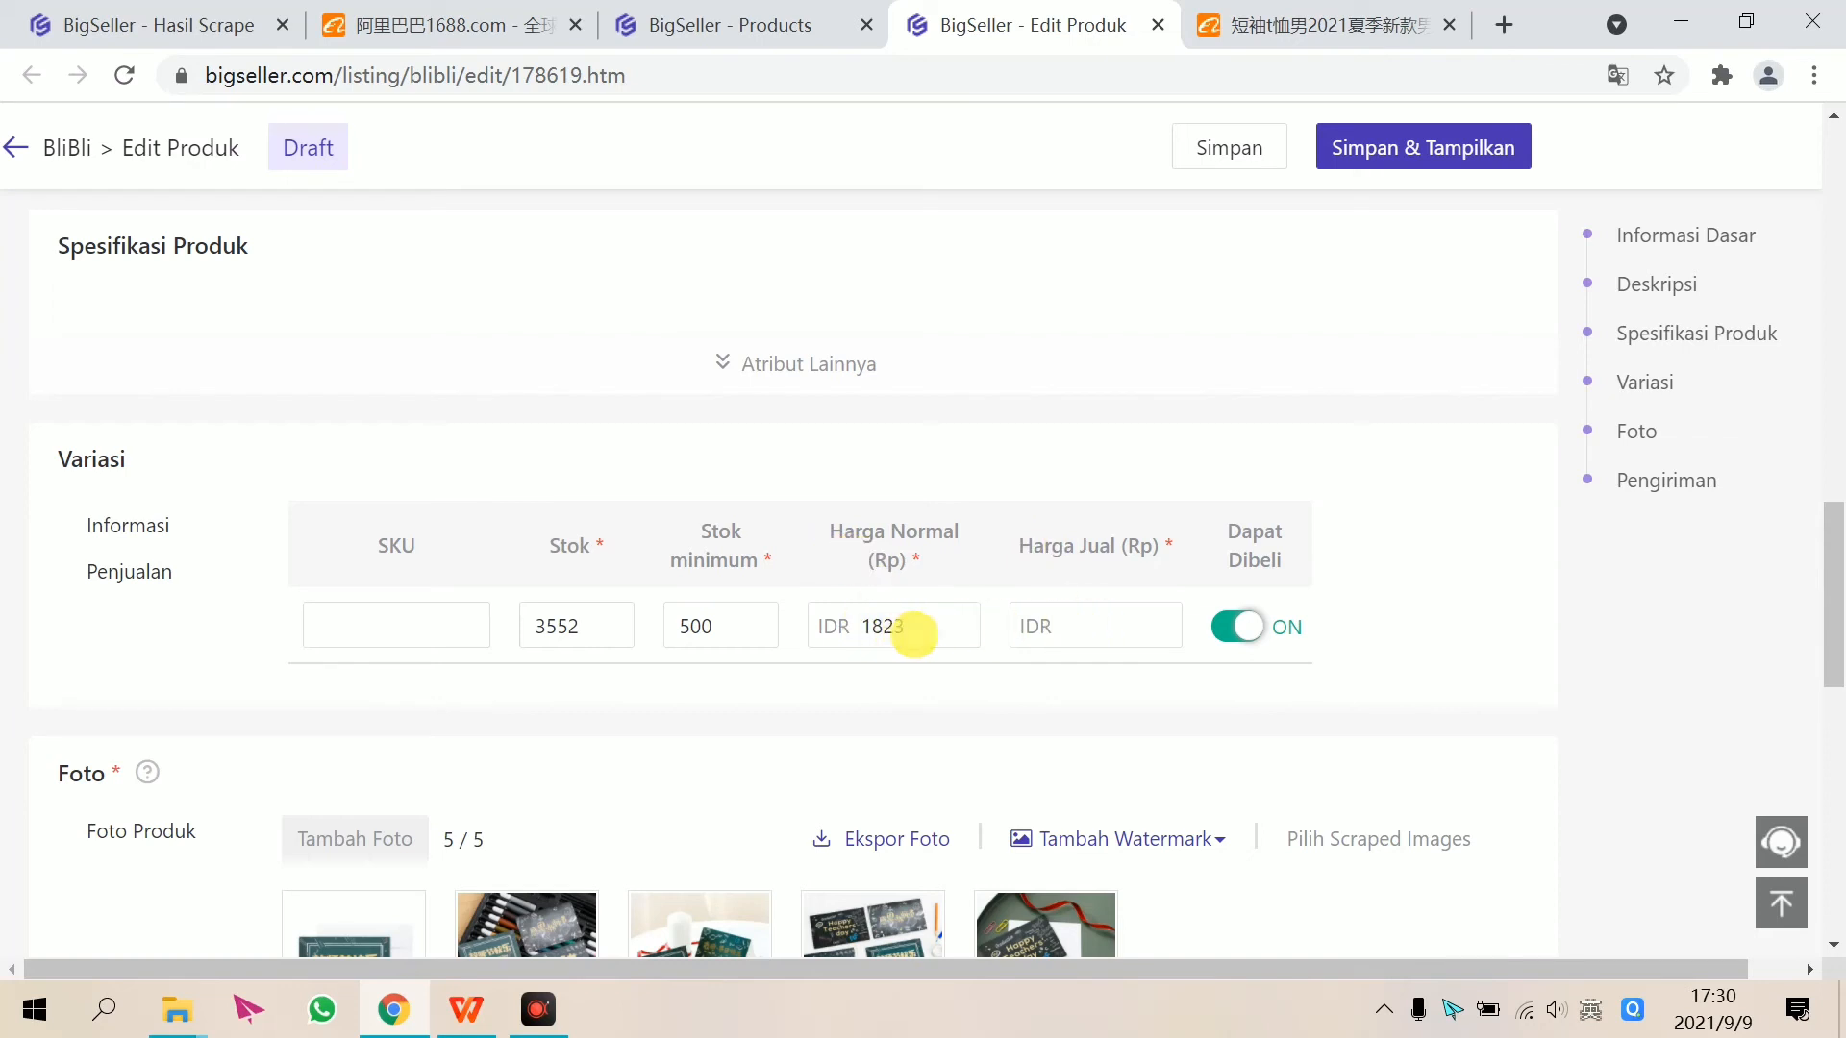
- Set the variation's Harga Normal to 182300 and Harga Jual to 15000
left_click(915, 630)
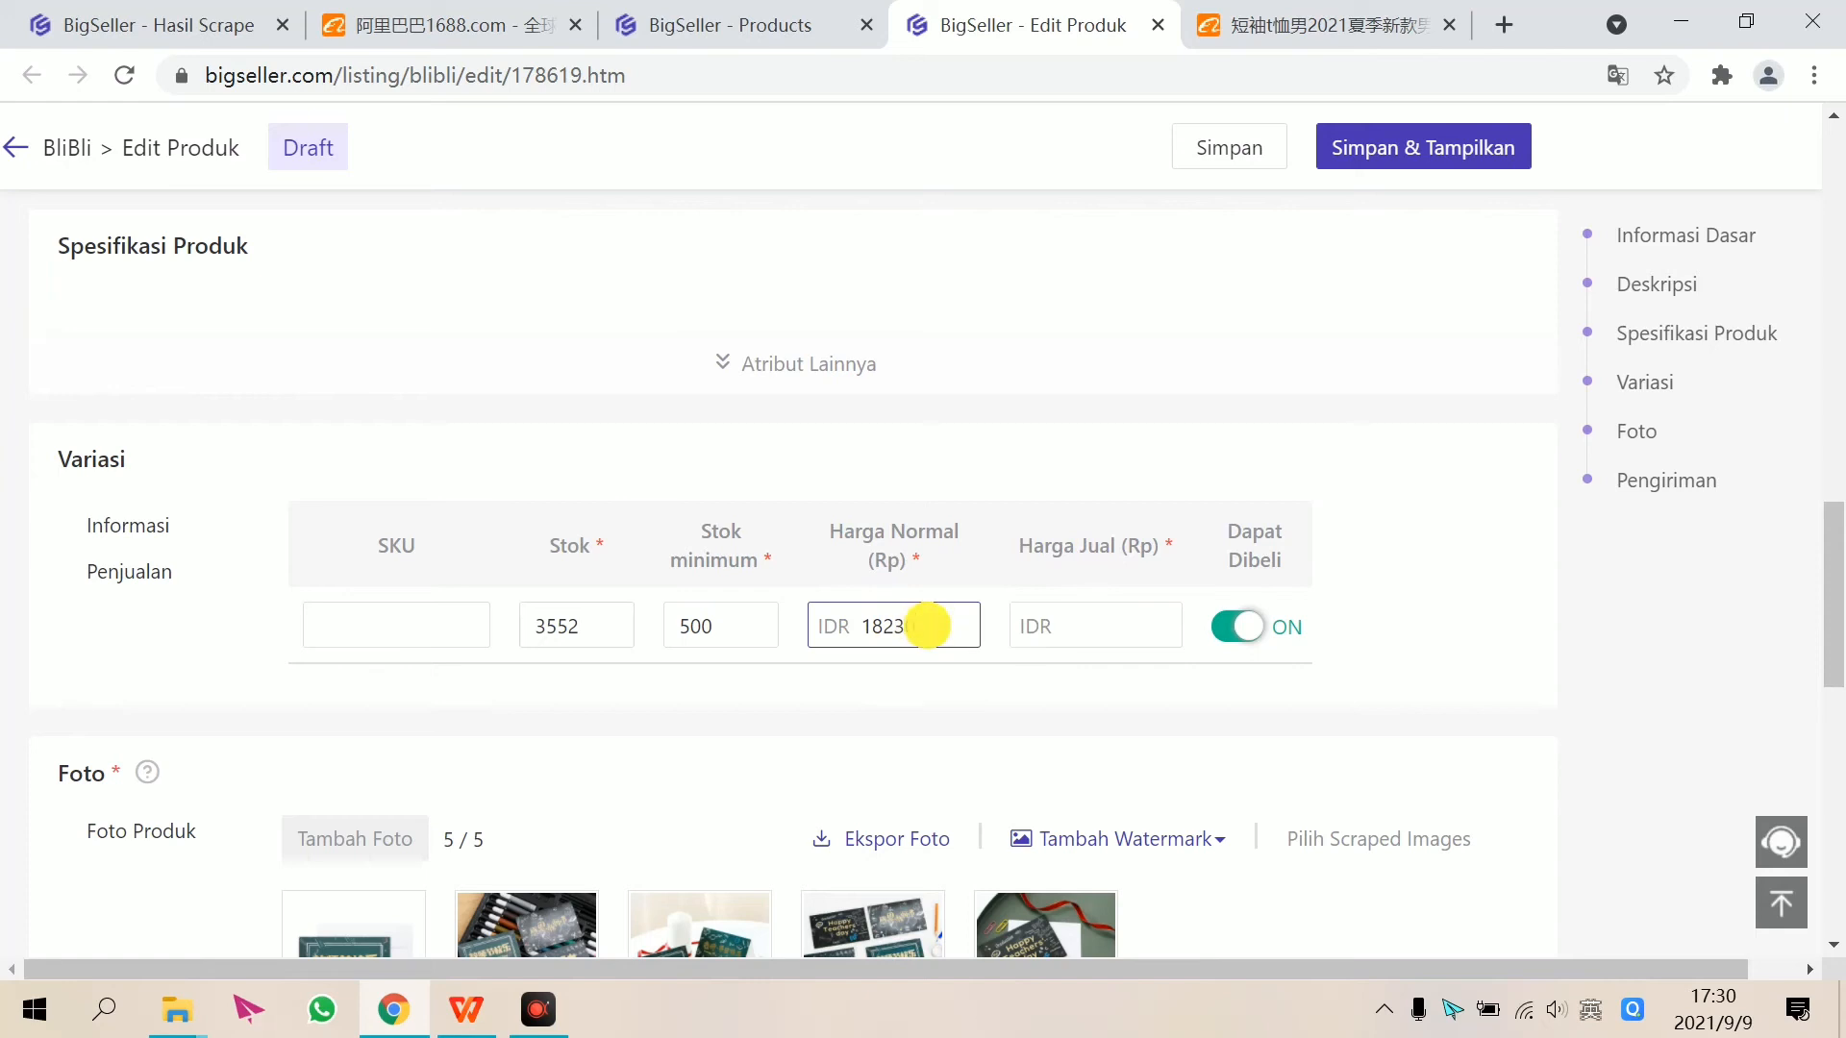
type("00")
left_click(1095, 627)
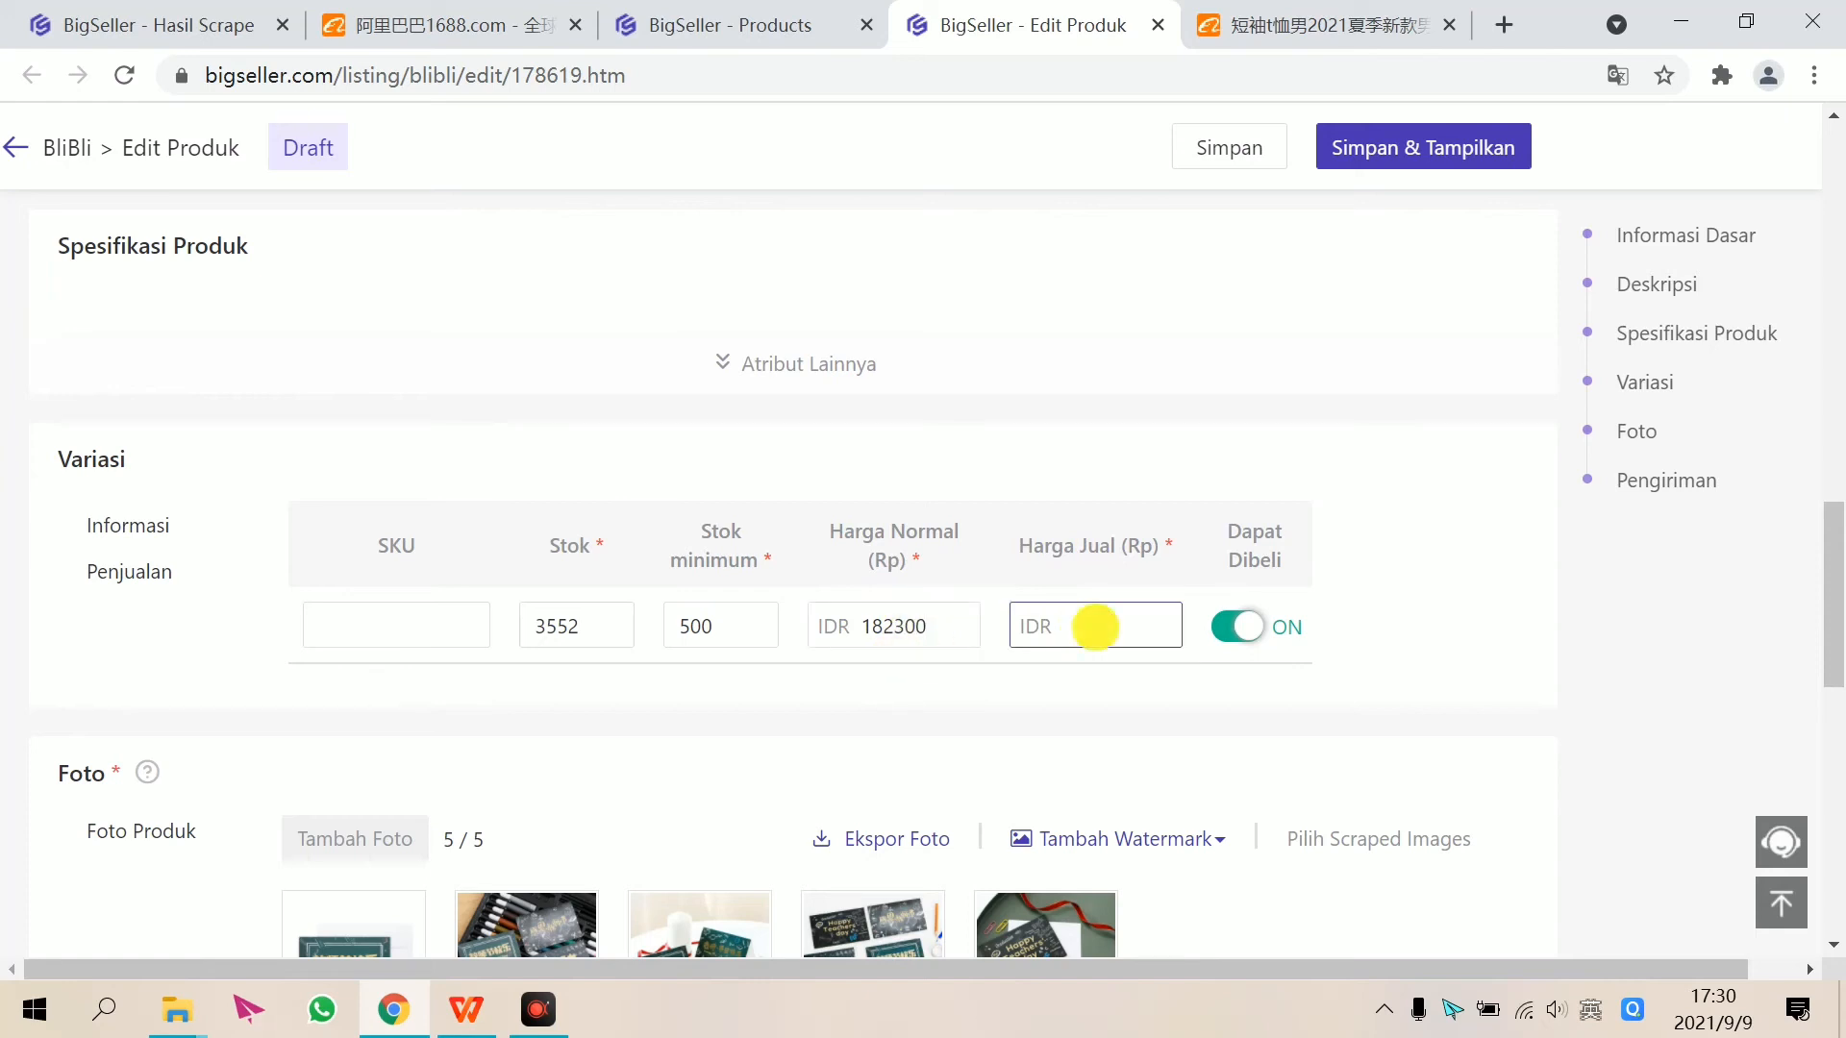
type("15000")
- Move the first product photo to third place, and open that photo in the image editor and save it
scroll(658, 663, "down", 3)
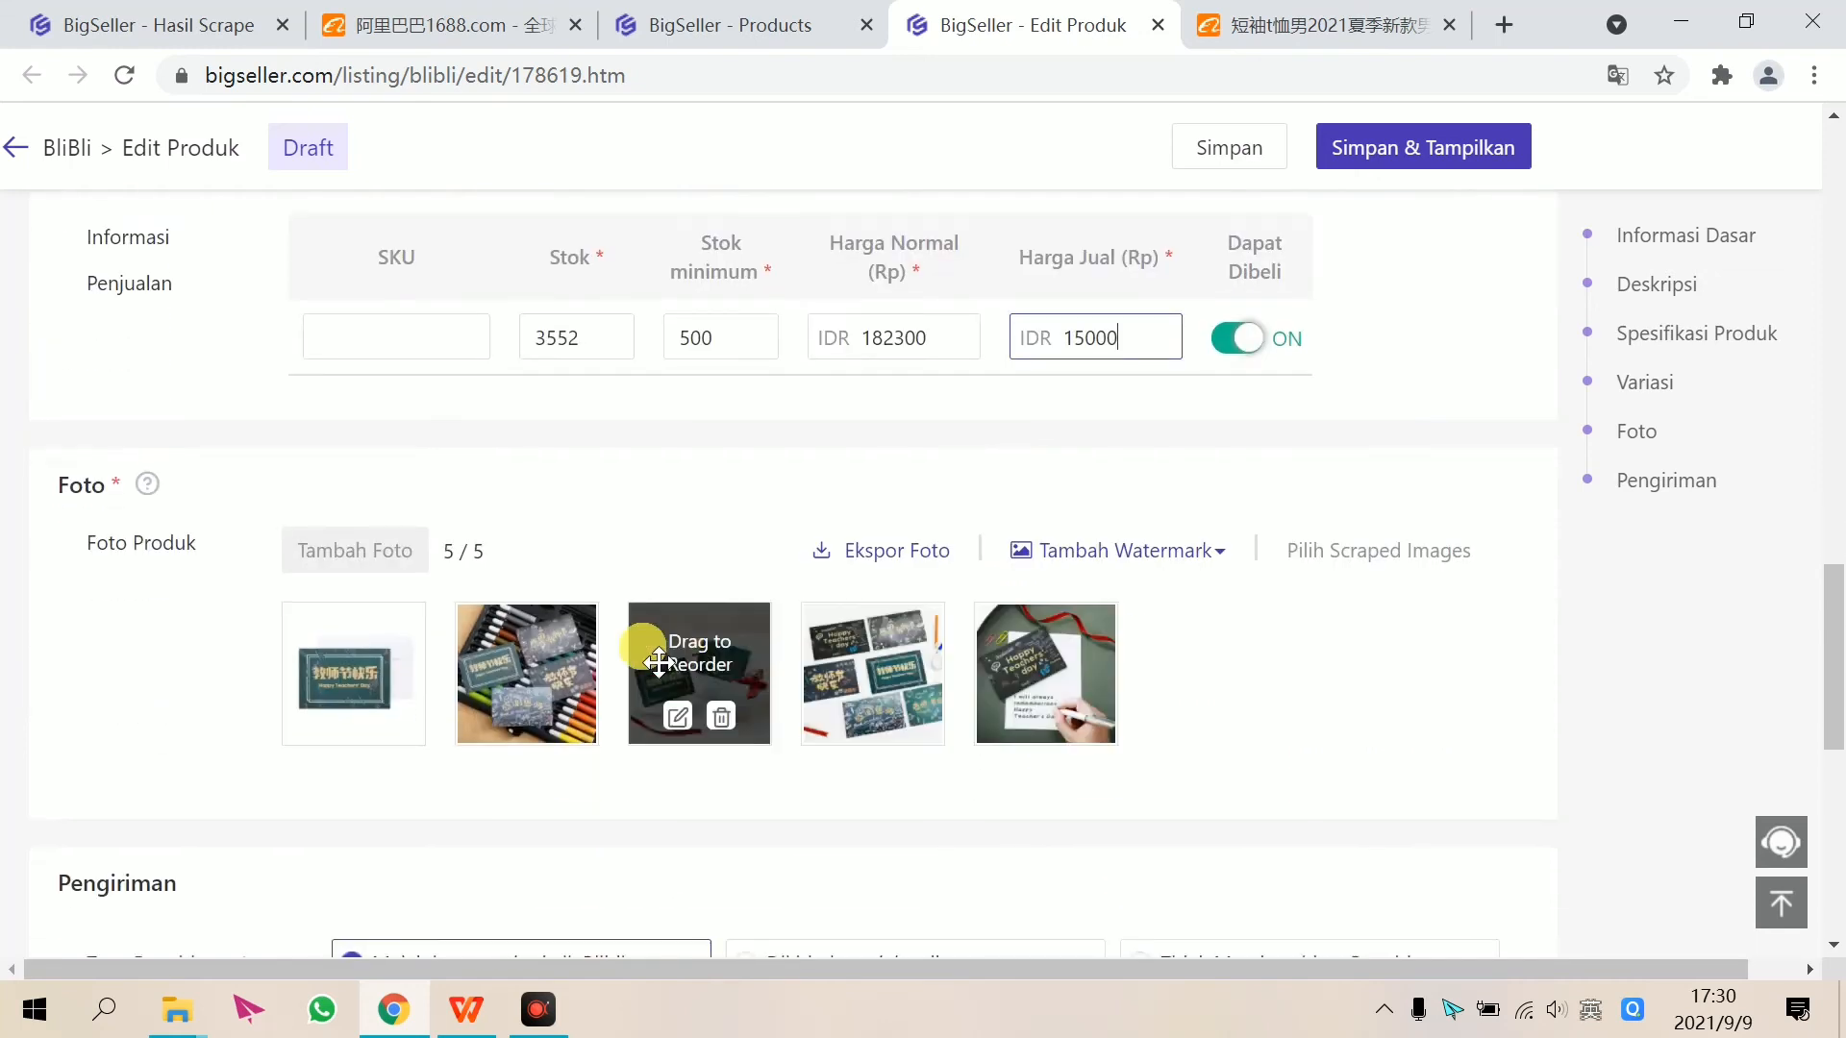
left_click_drag(659, 664, 181, 678)
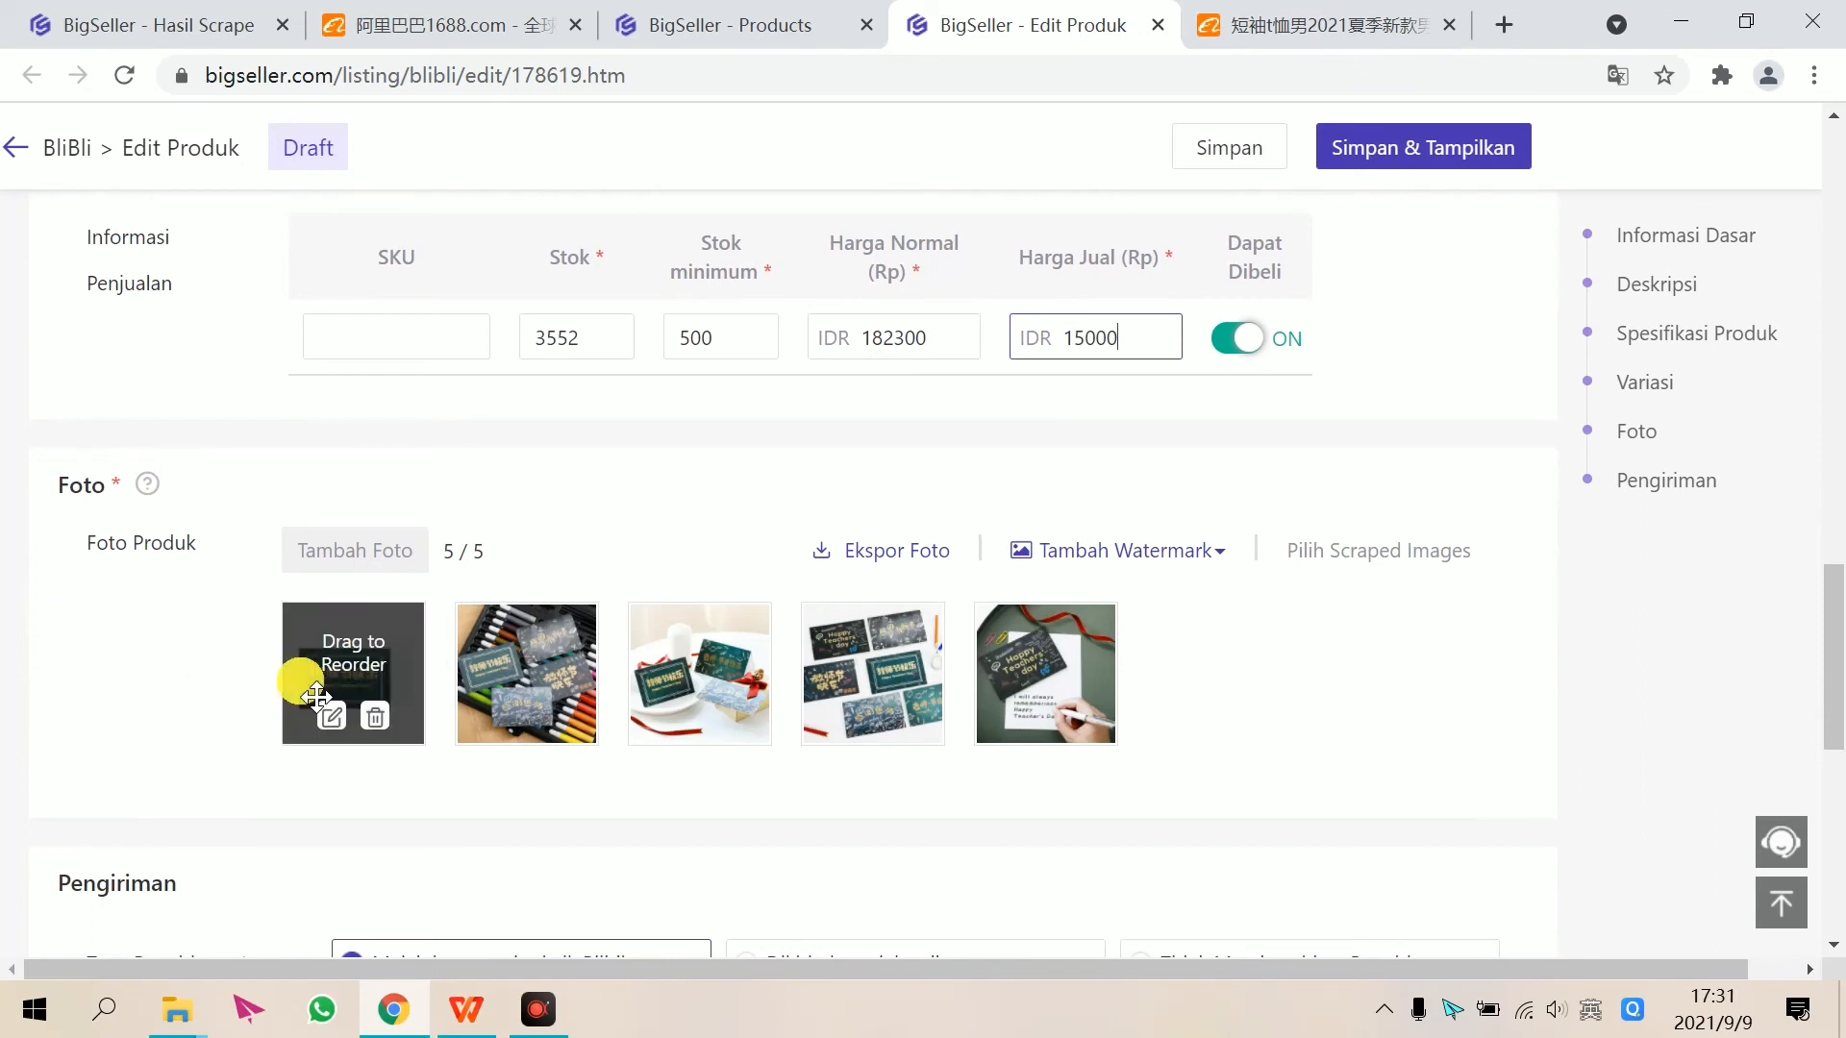
left_click(346, 664)
left_click_drag(364, 677, 696, 673)
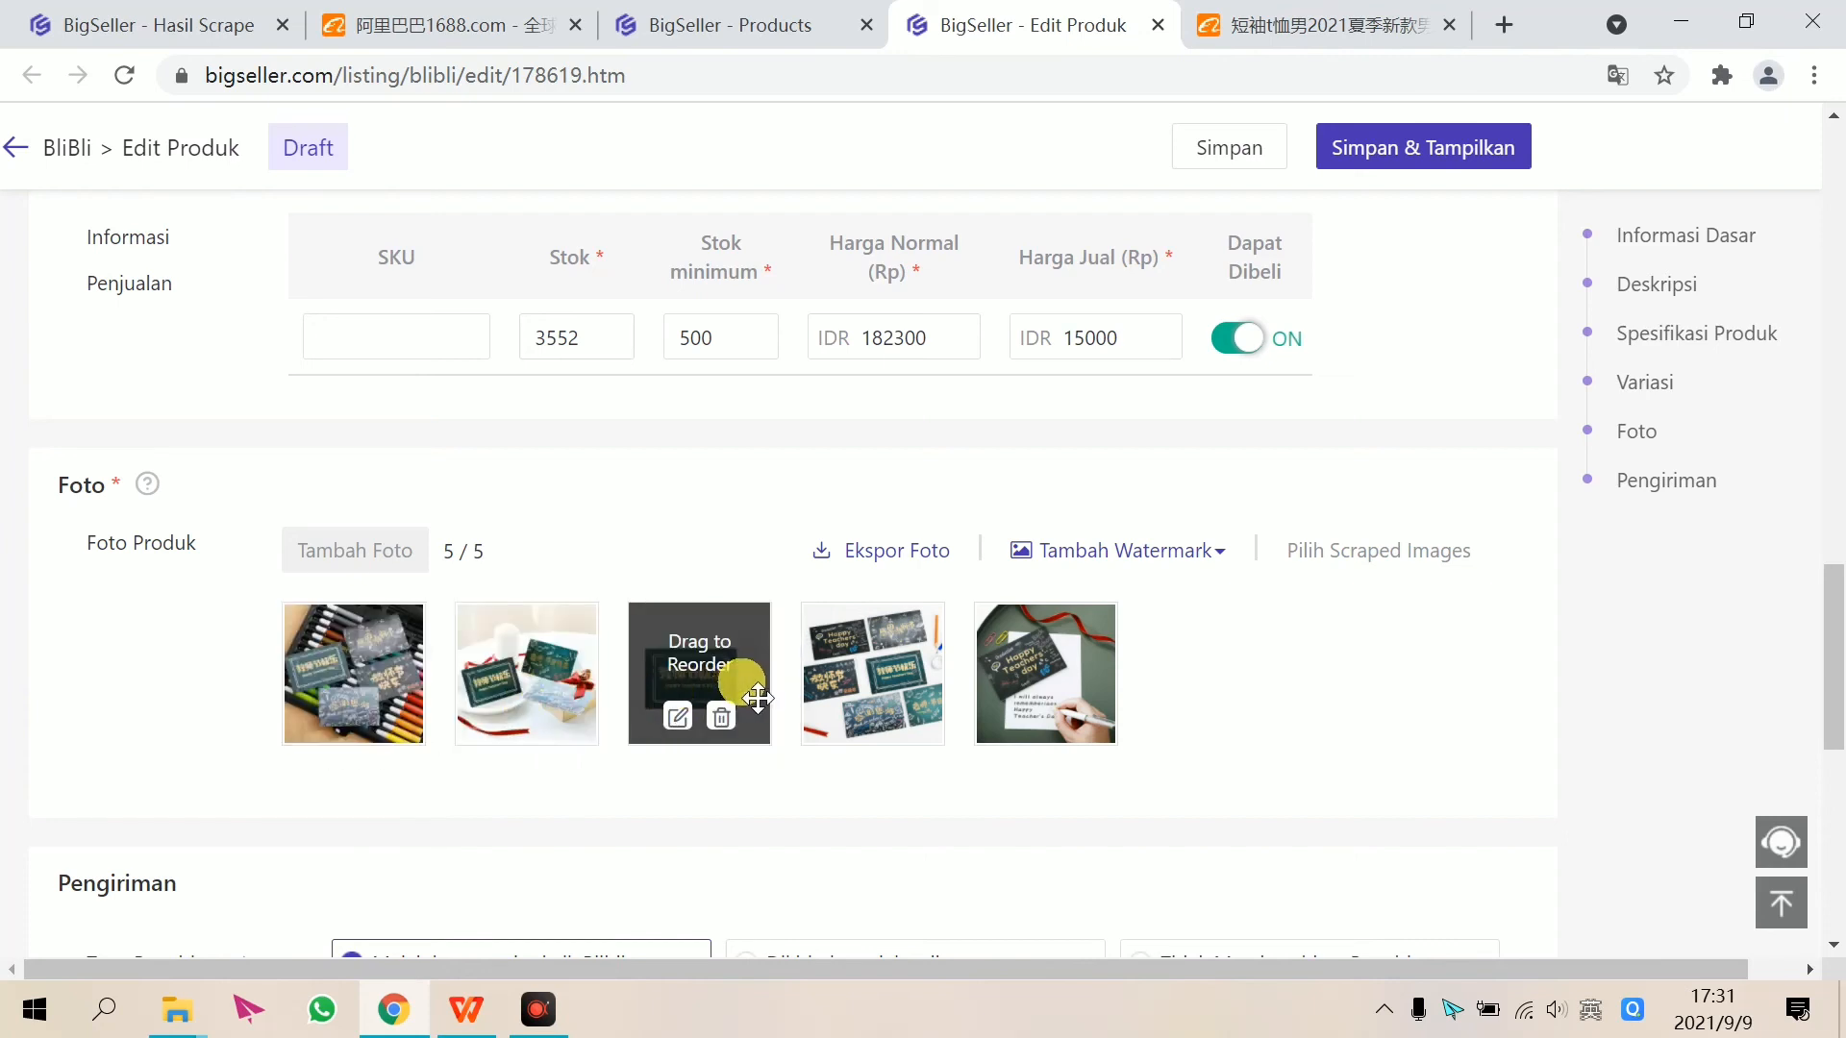
left_click(683, 717)
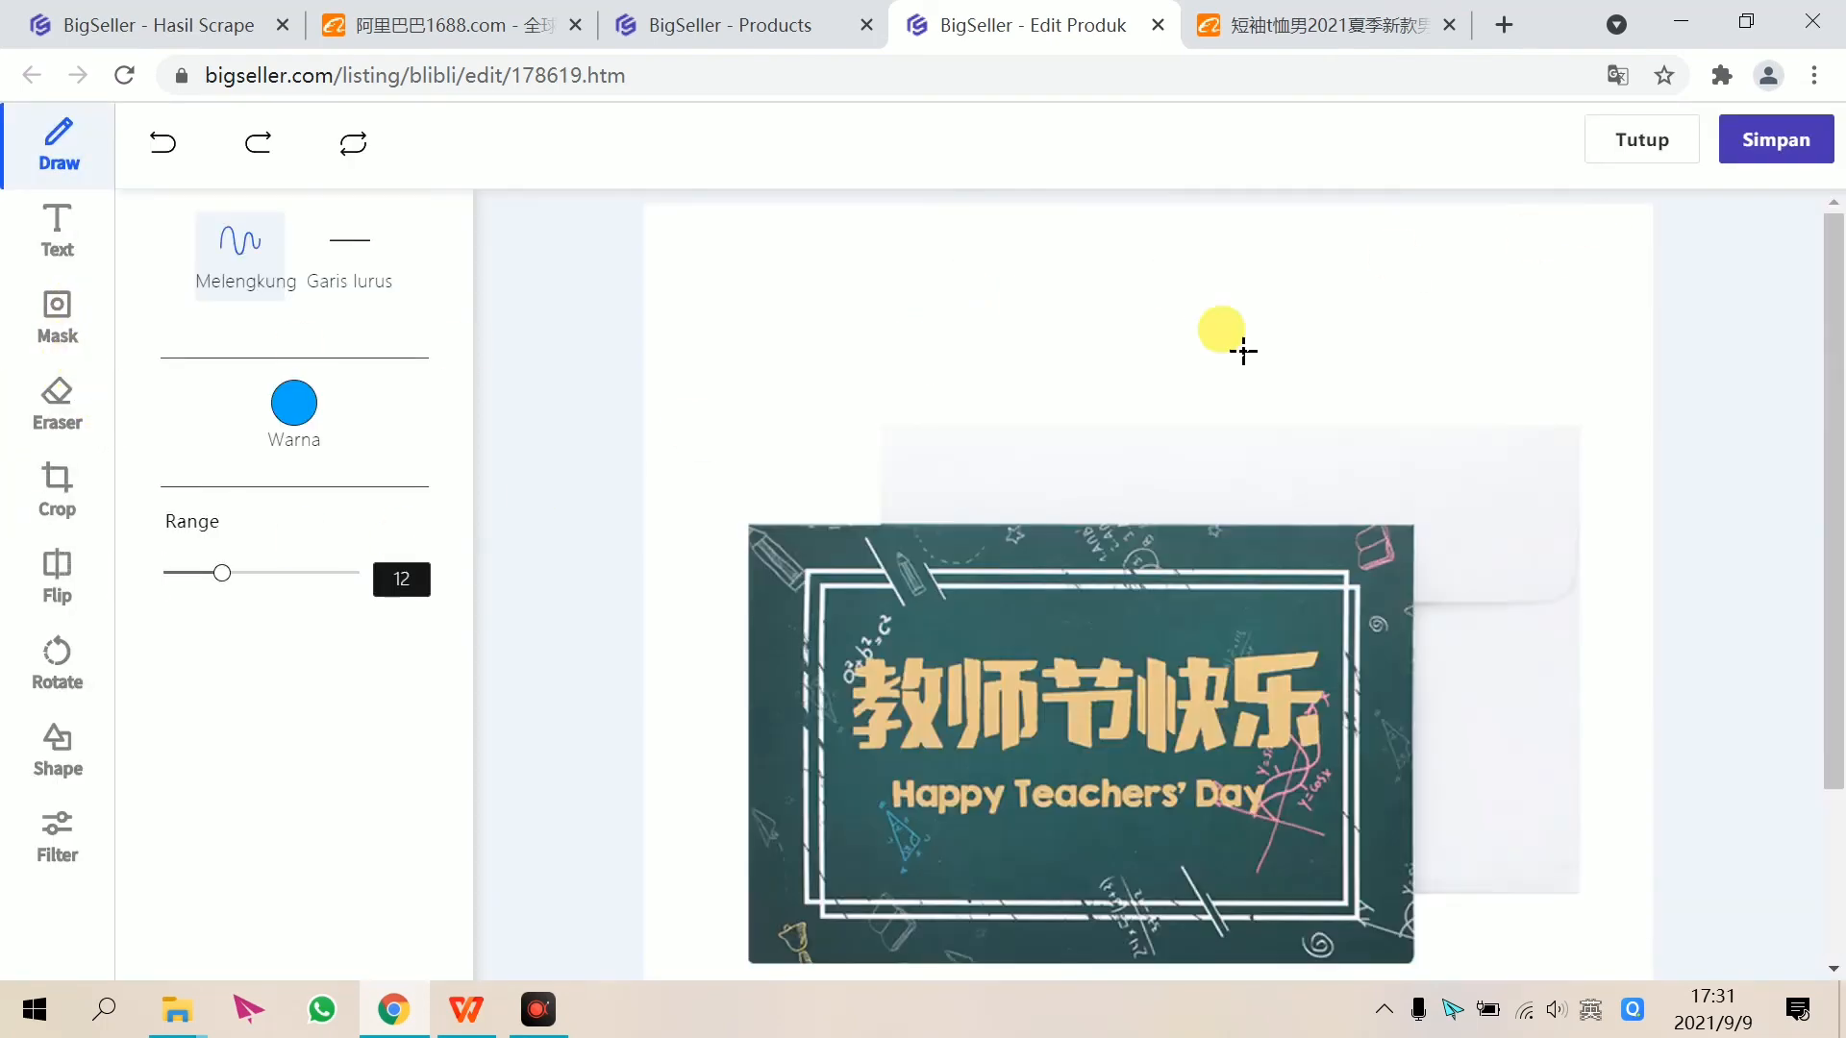
left_click(1769, 154)
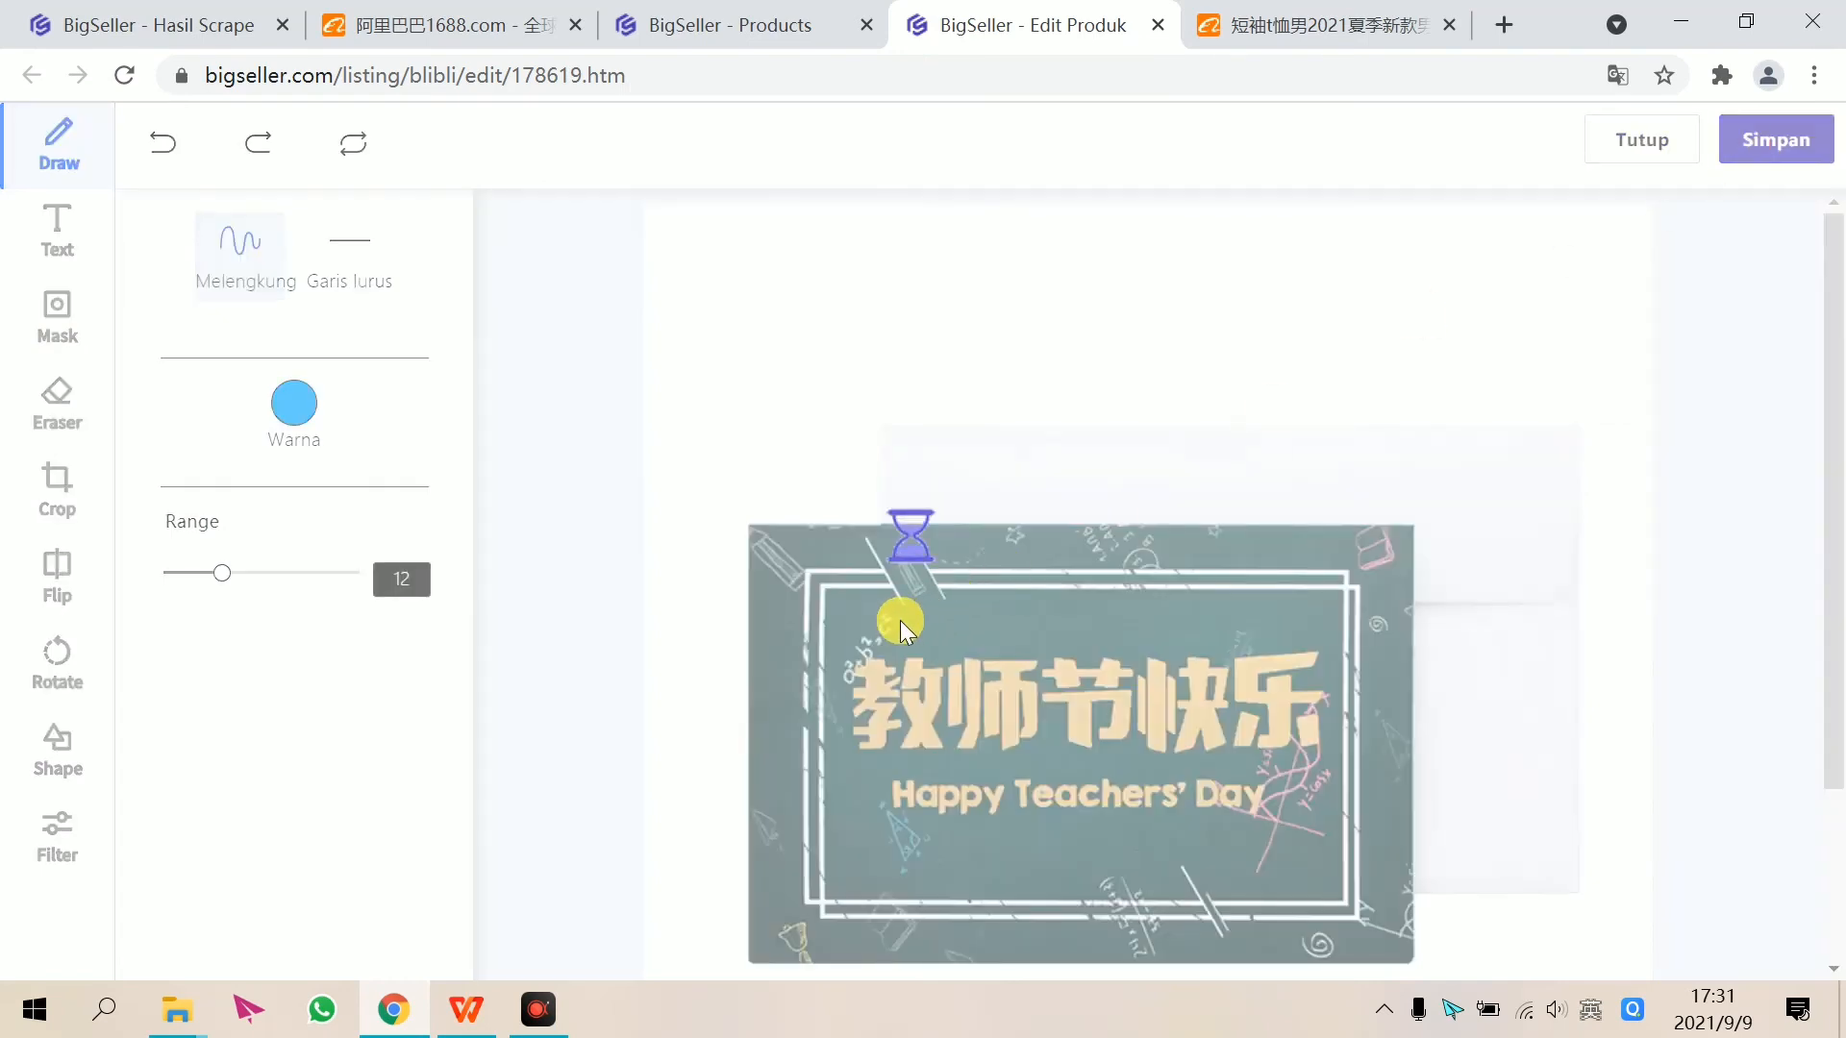
- Set the shipping type to Melalui partner logistik Blibli and choose ceshi cangku as the Lokasi Toko / Gudang
scroll(1201, 634, "down", 3)
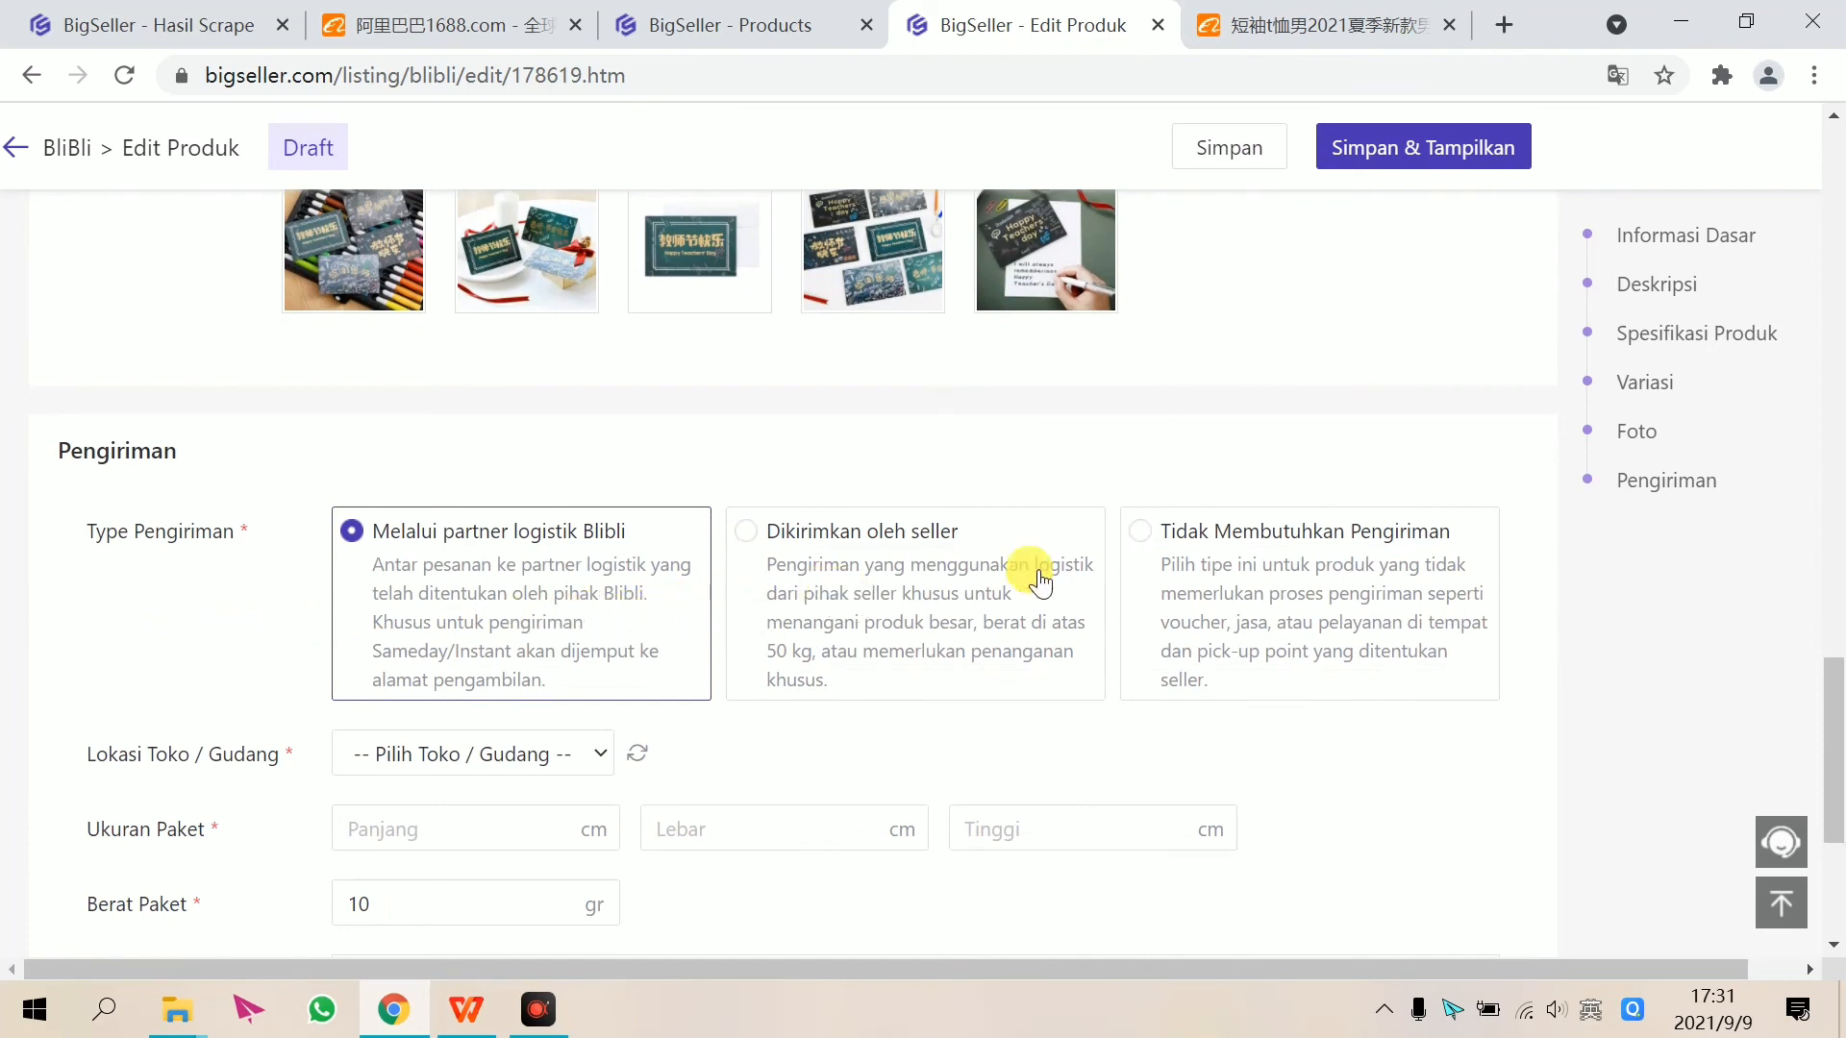
left_click(1221, 570)
left_click(921, 590)
left_click(546, 591)
scroll(198, 647, "down", 3)
left_click(584, 478)
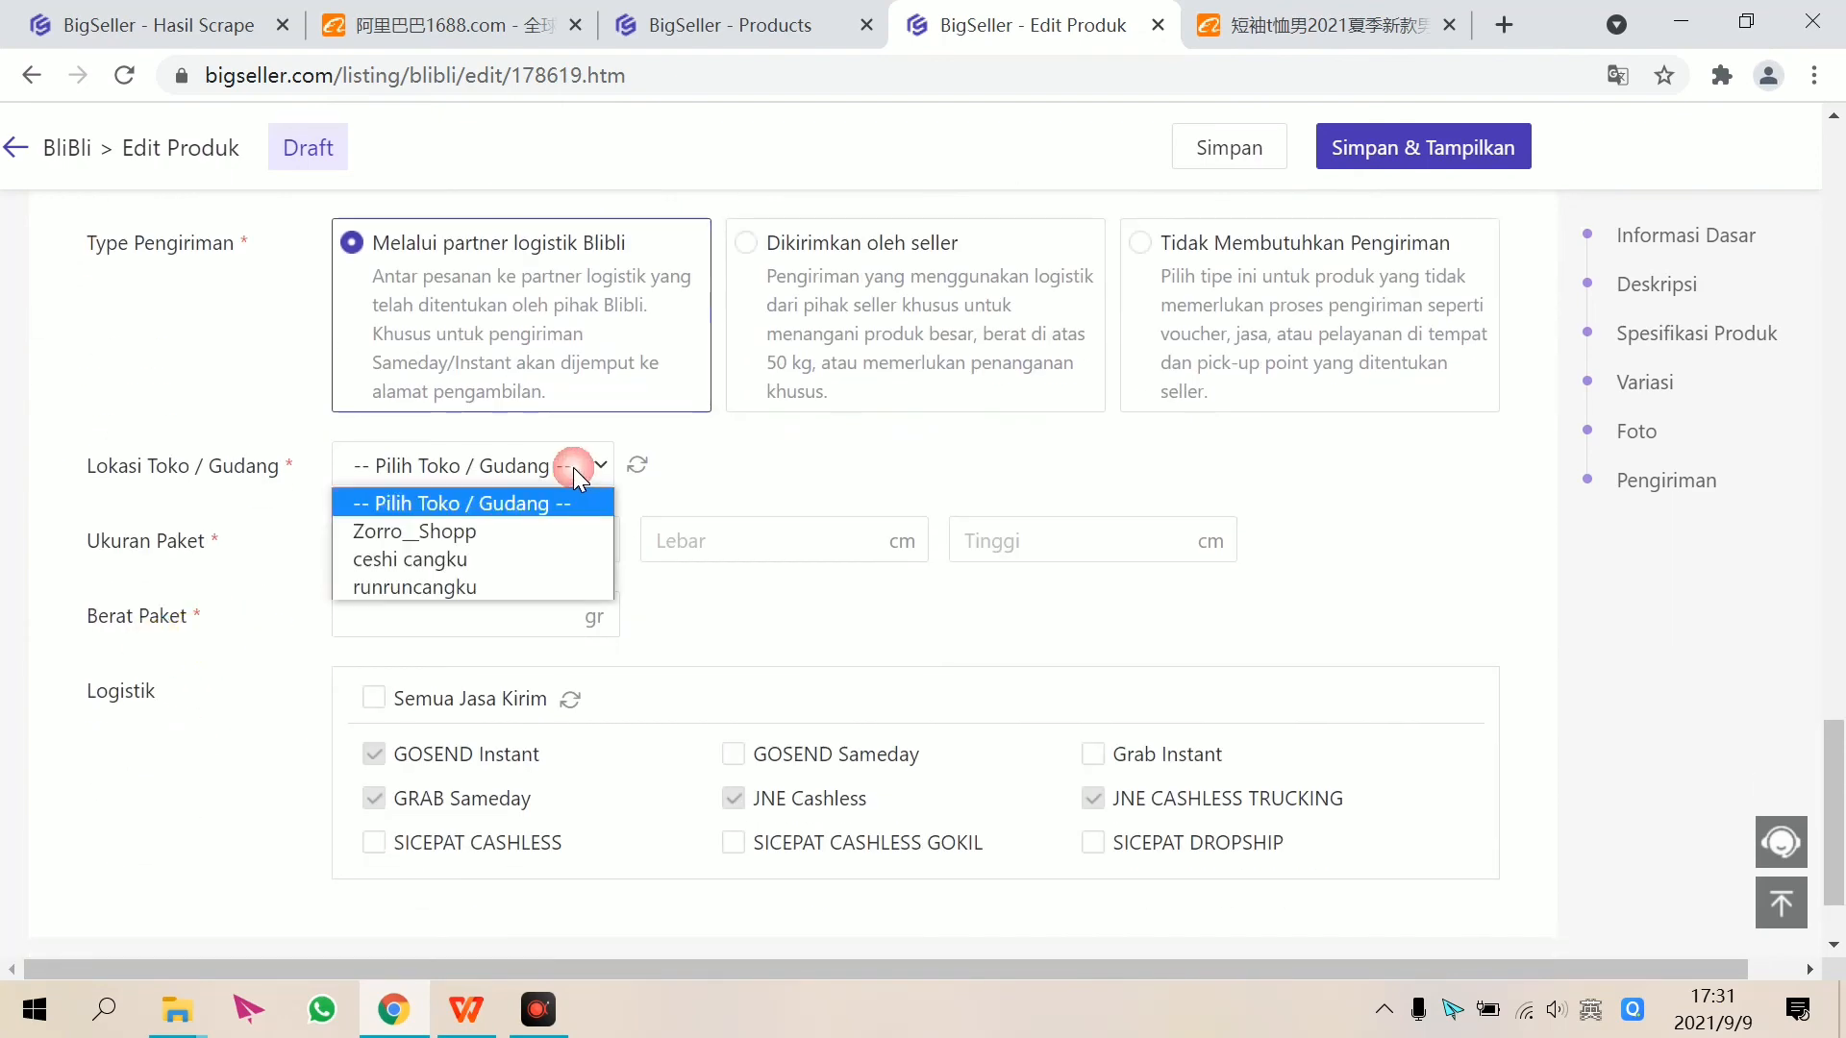
left_click(481, 546)
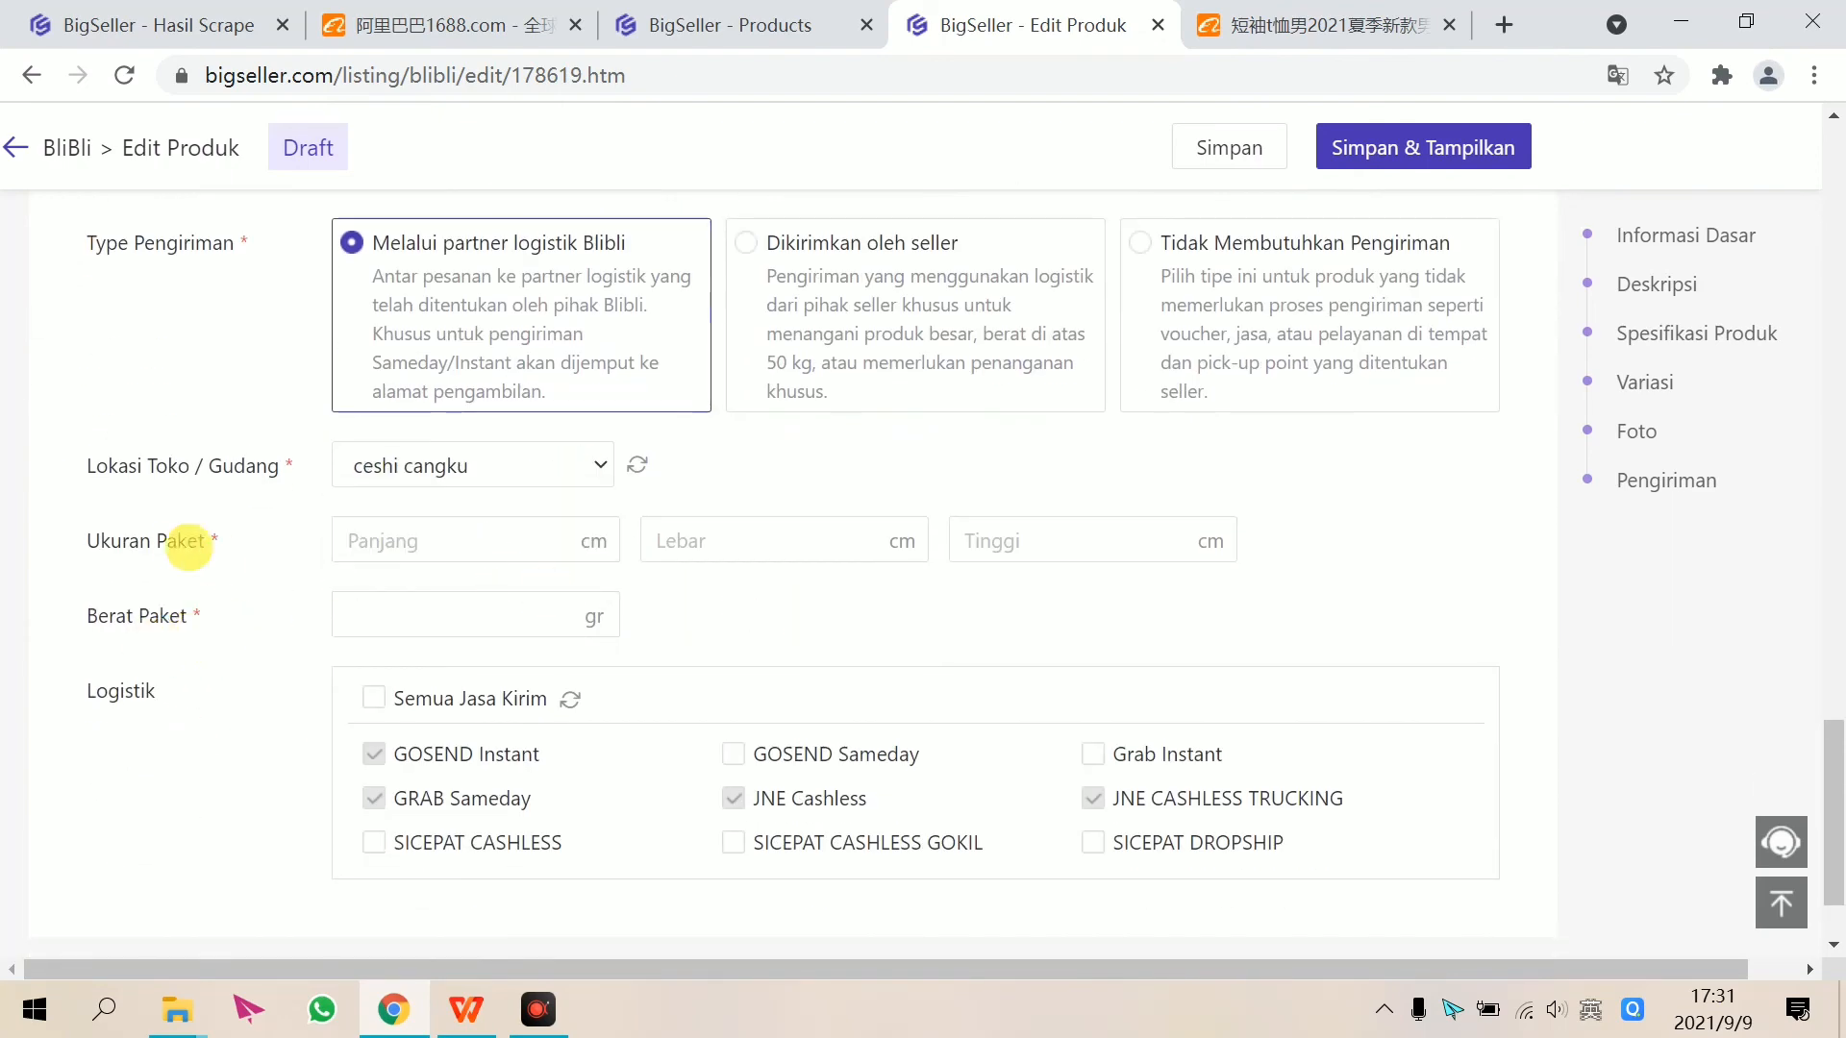
- Set the package size to 10 × 10 × 10 cm and the package weight to 500 gr
left_click(475, 540)
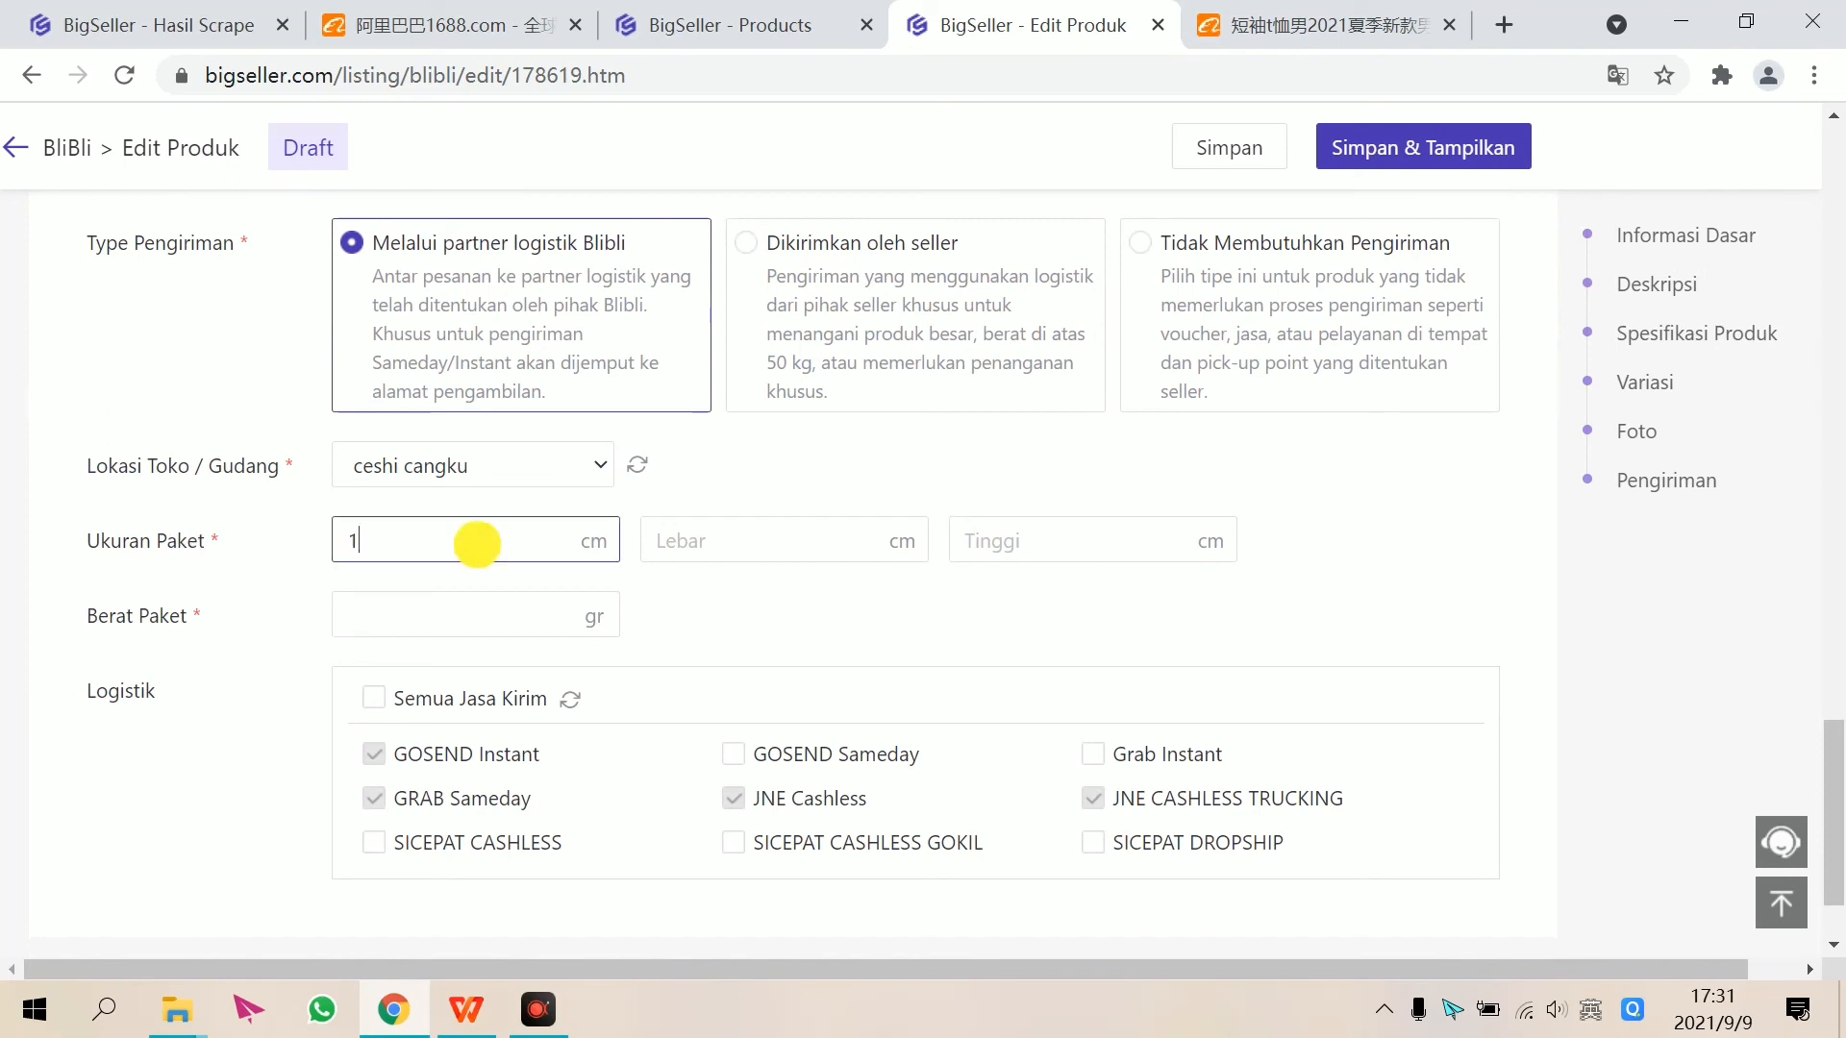
left_click(783, 542)
type("10")
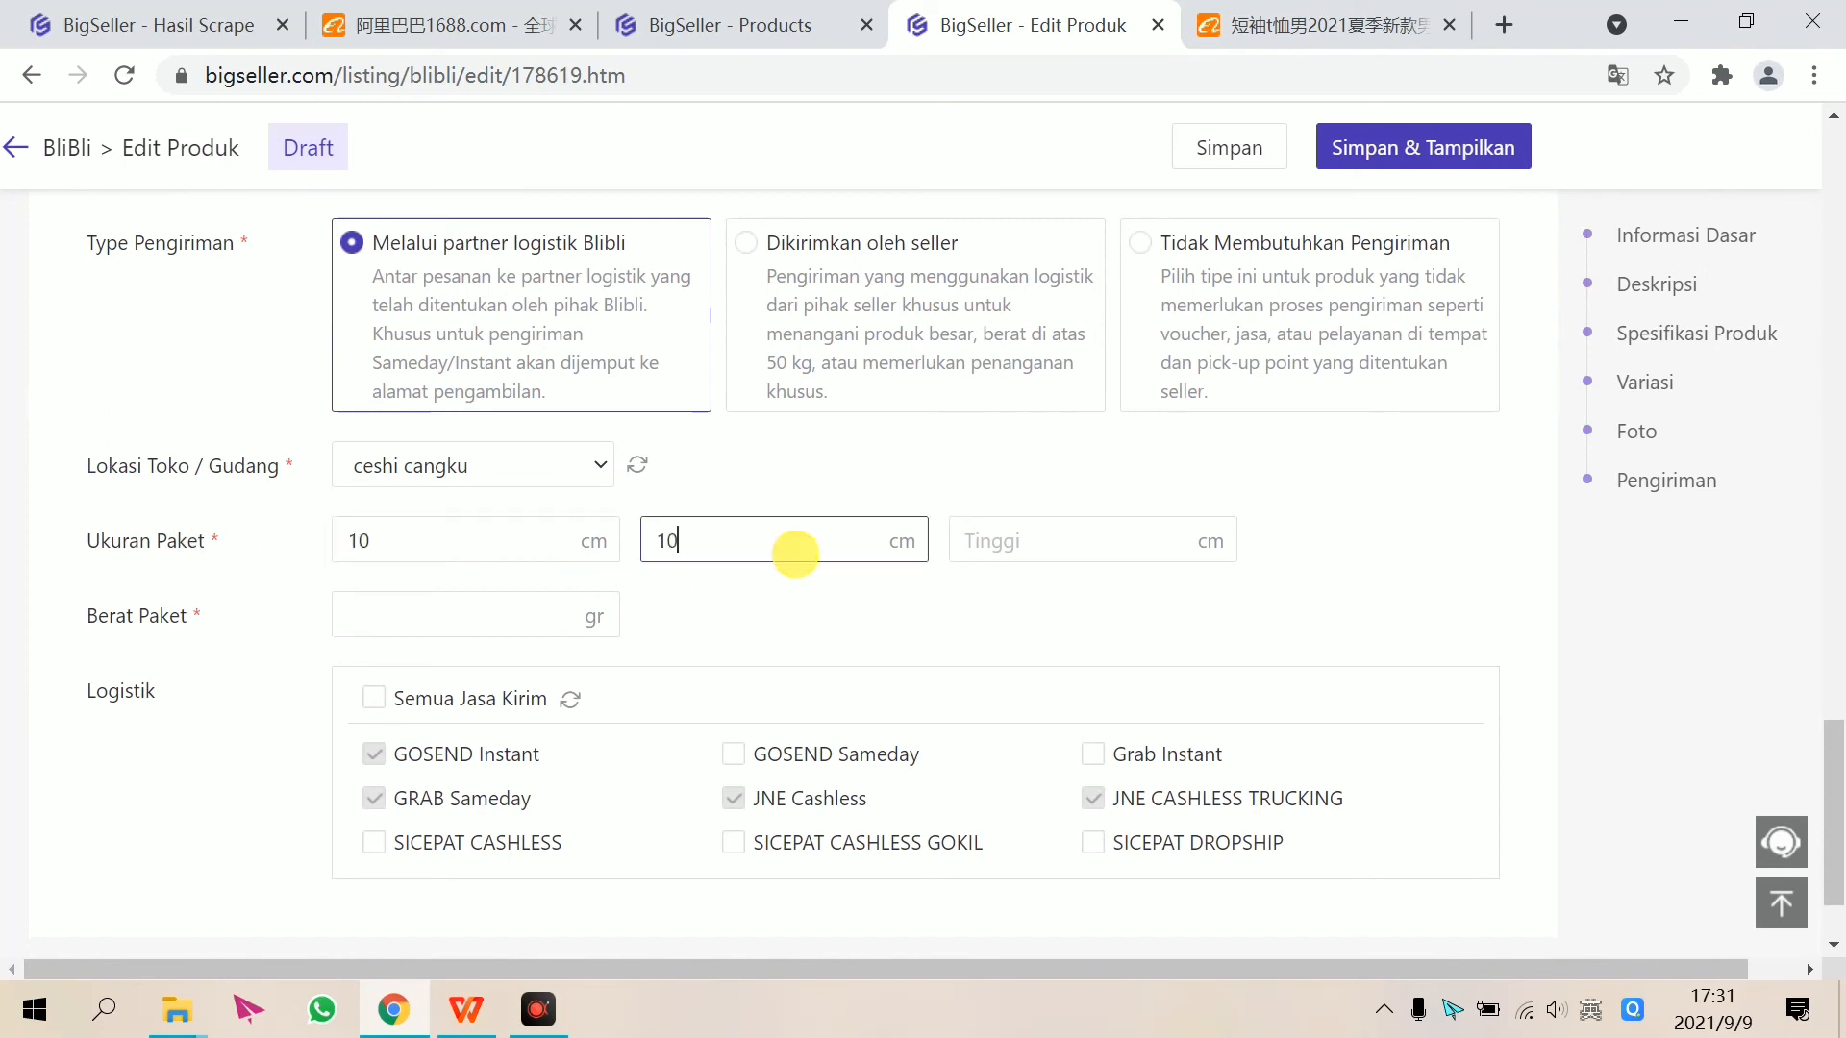
left_click(1023, 548)
type("1")
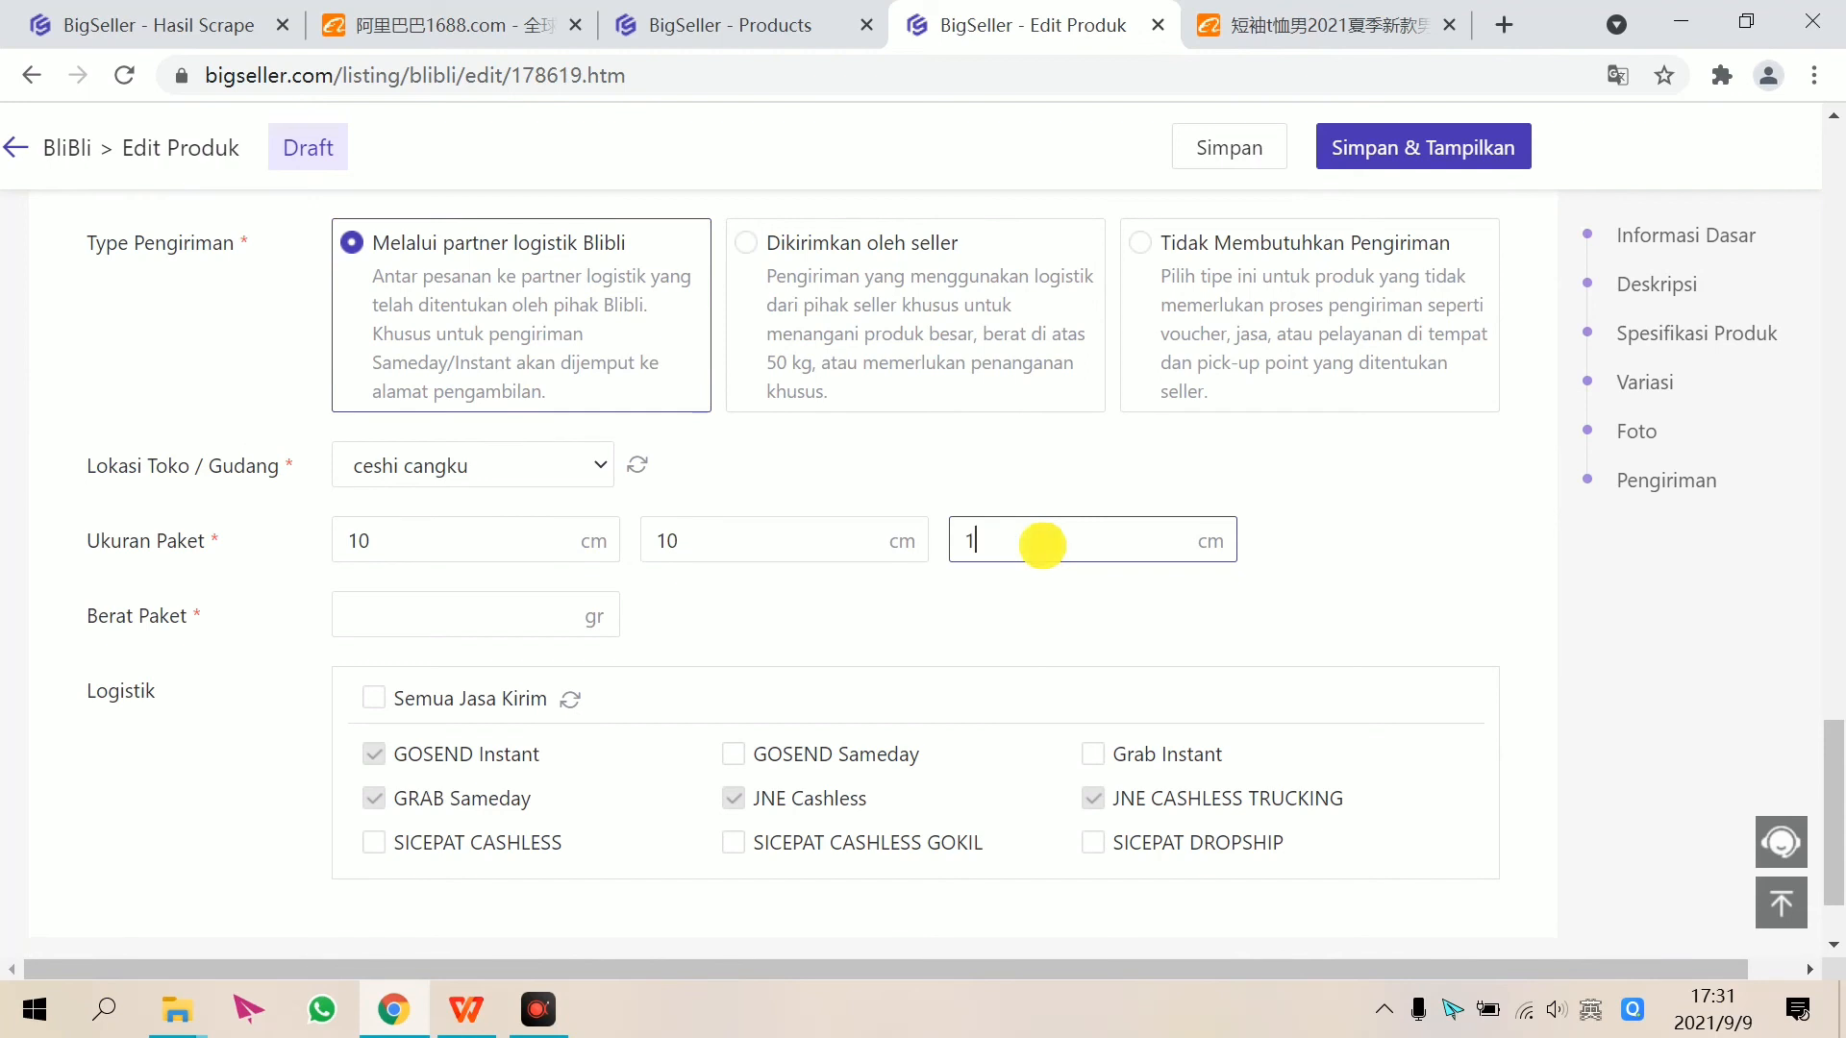
type("0")
left_click(444, 620)
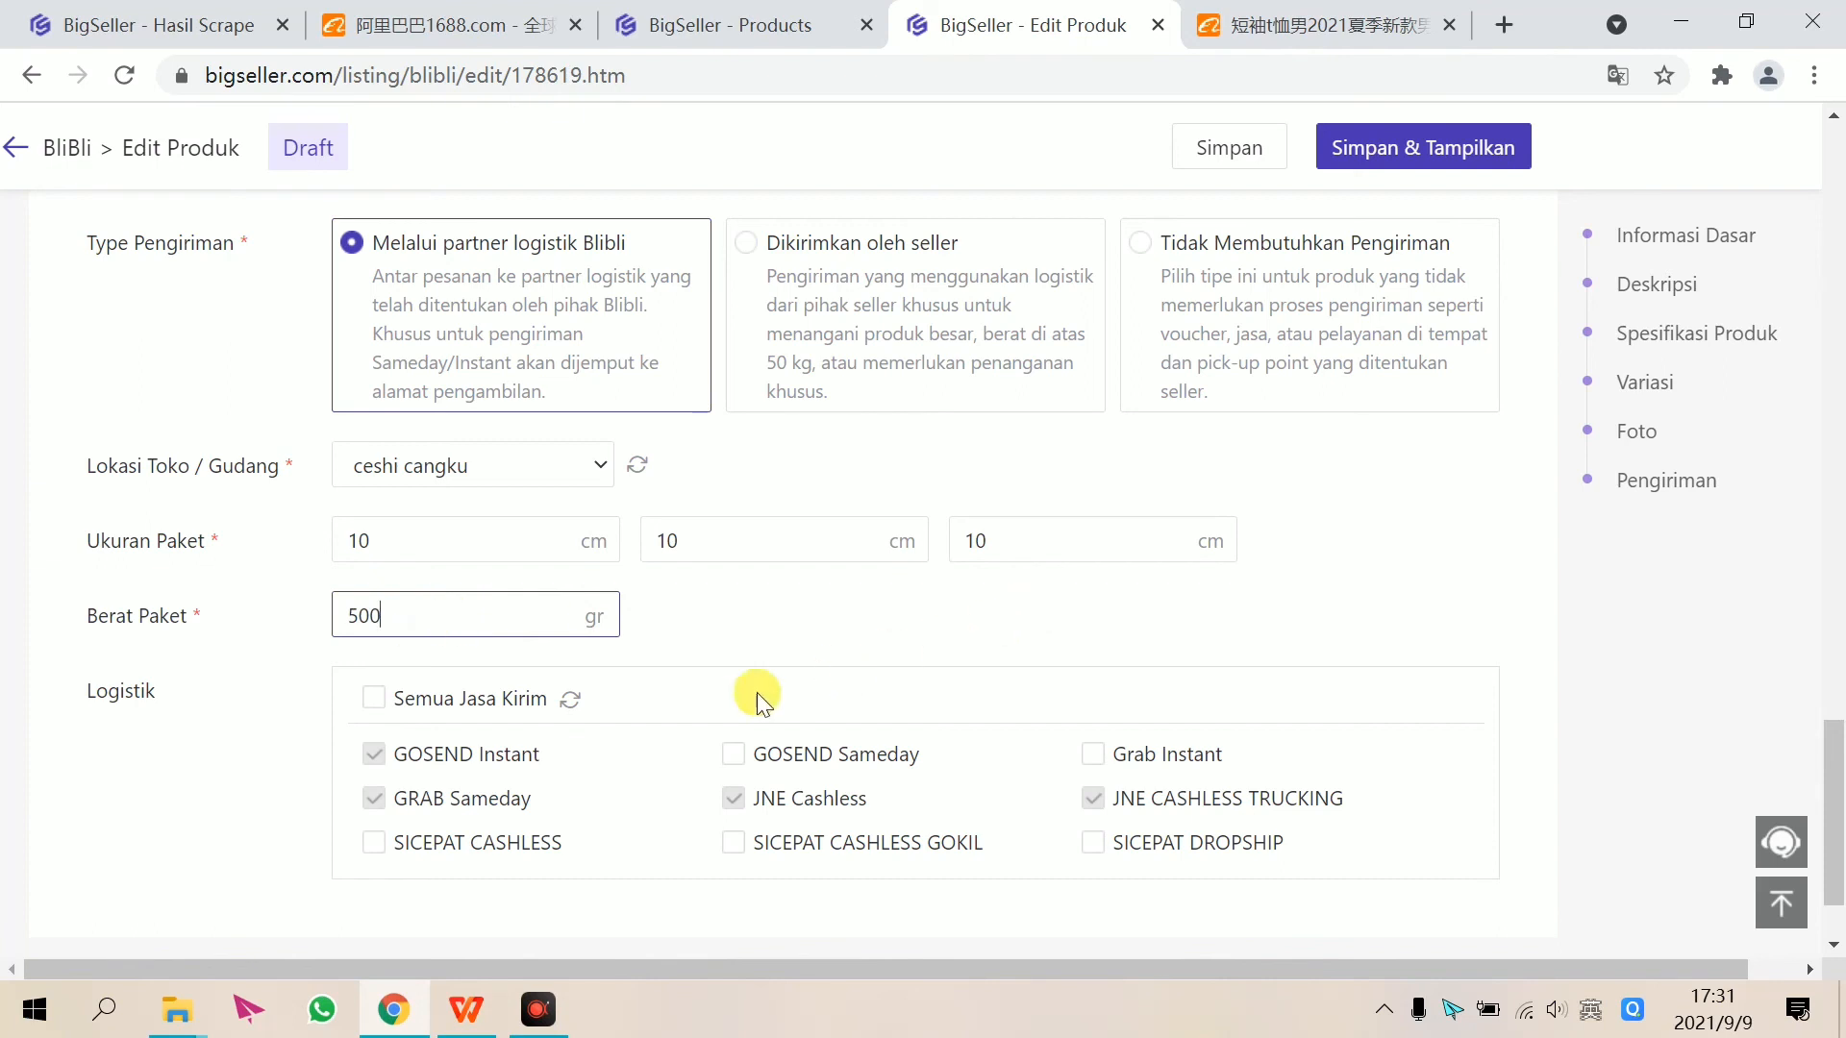
- Enable GOSEND Sameday and SICEPAT CASHLESS GOKIL as additional logistics services, leaving Semua Jasa Kirim unselected
left_click(392, 700)
left_click(392, 700)
left_click(742, 757)
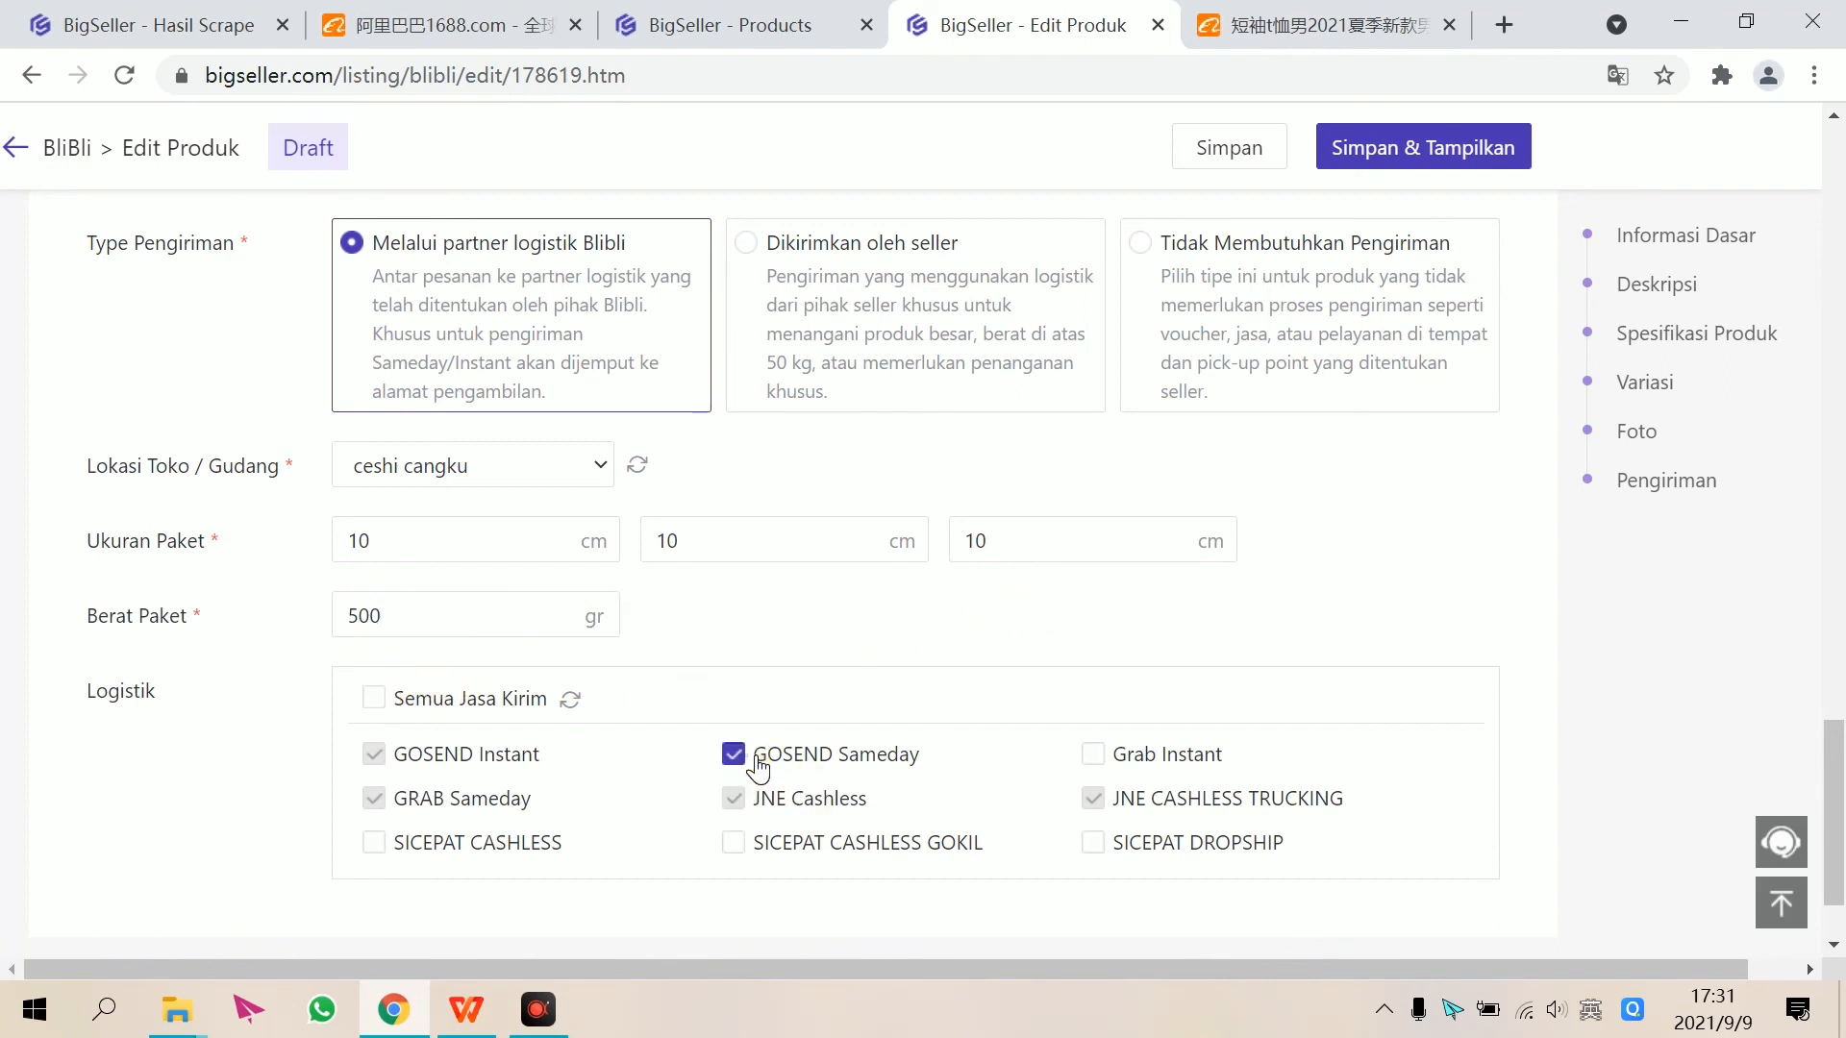
left_click(741, 754)
left_click(745, 838)
left_click(741, 755)
scroll(913, 781, "down", 1)
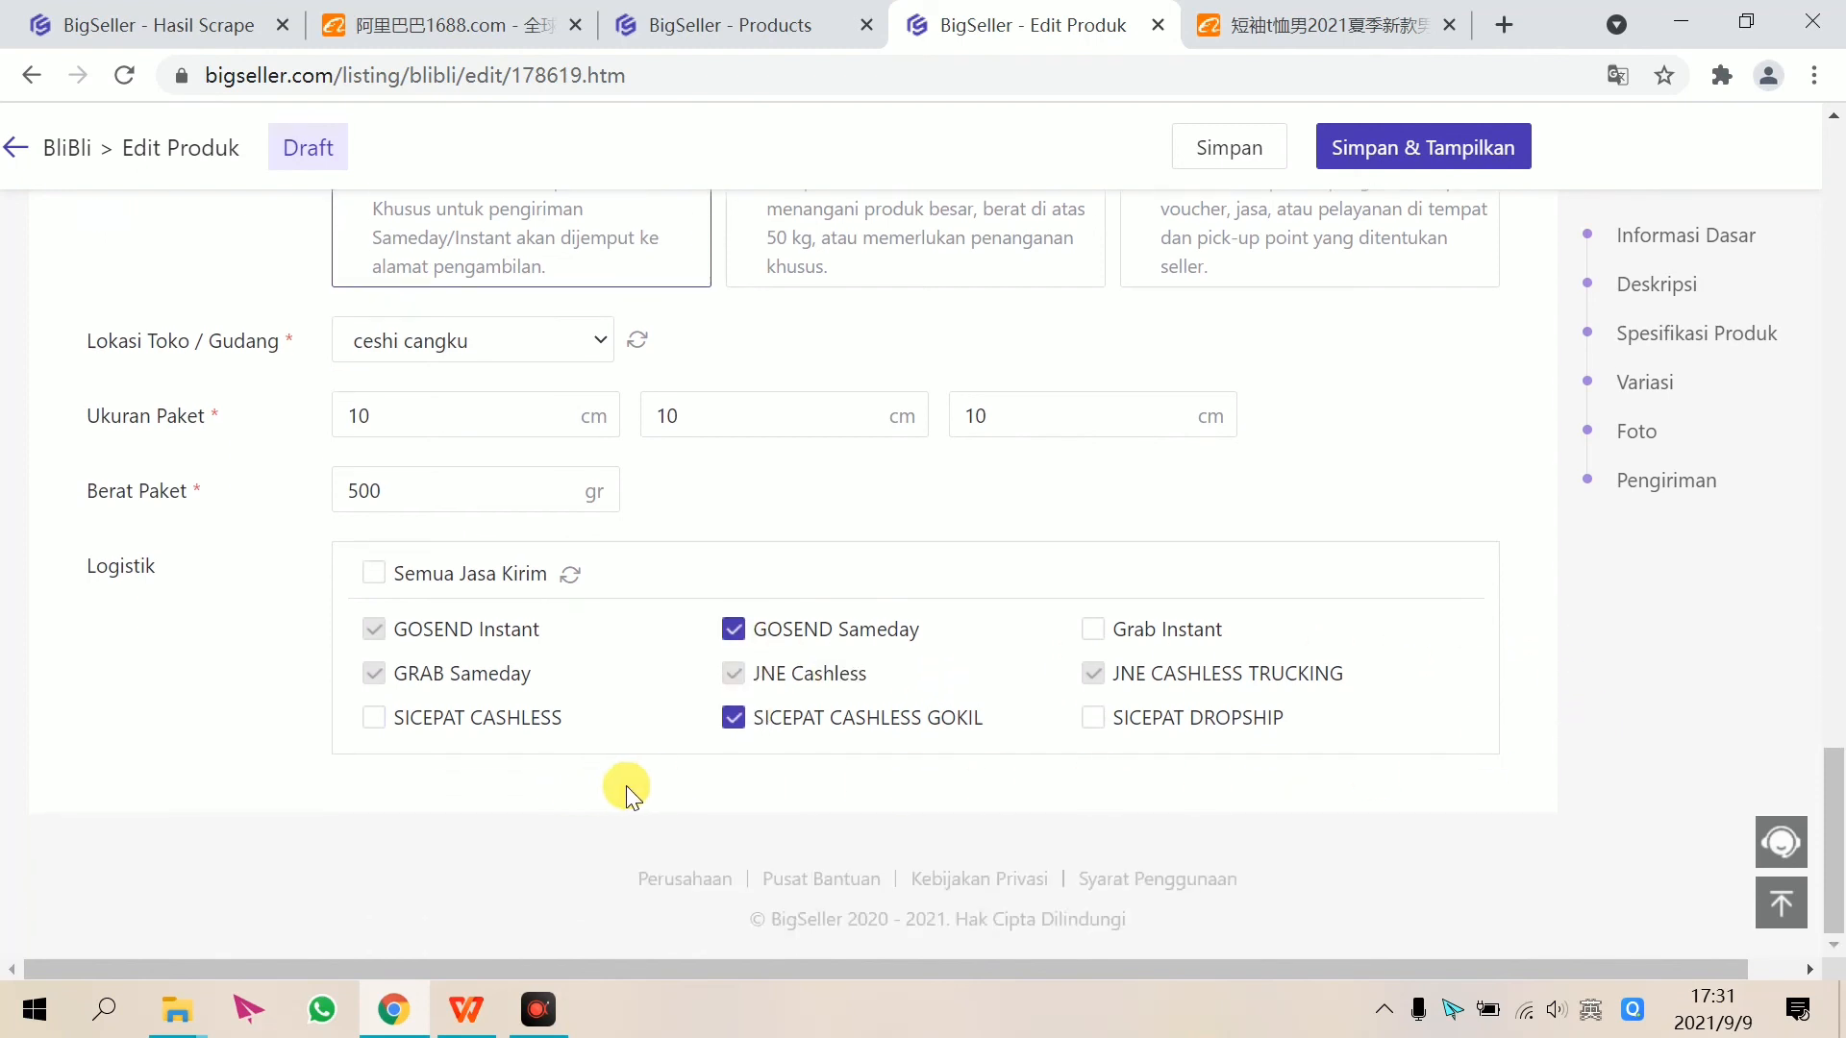
- Look over the completed listing form back to Informasi Dasar, and save and publish the product
scroll(902, 677, "up", 12)
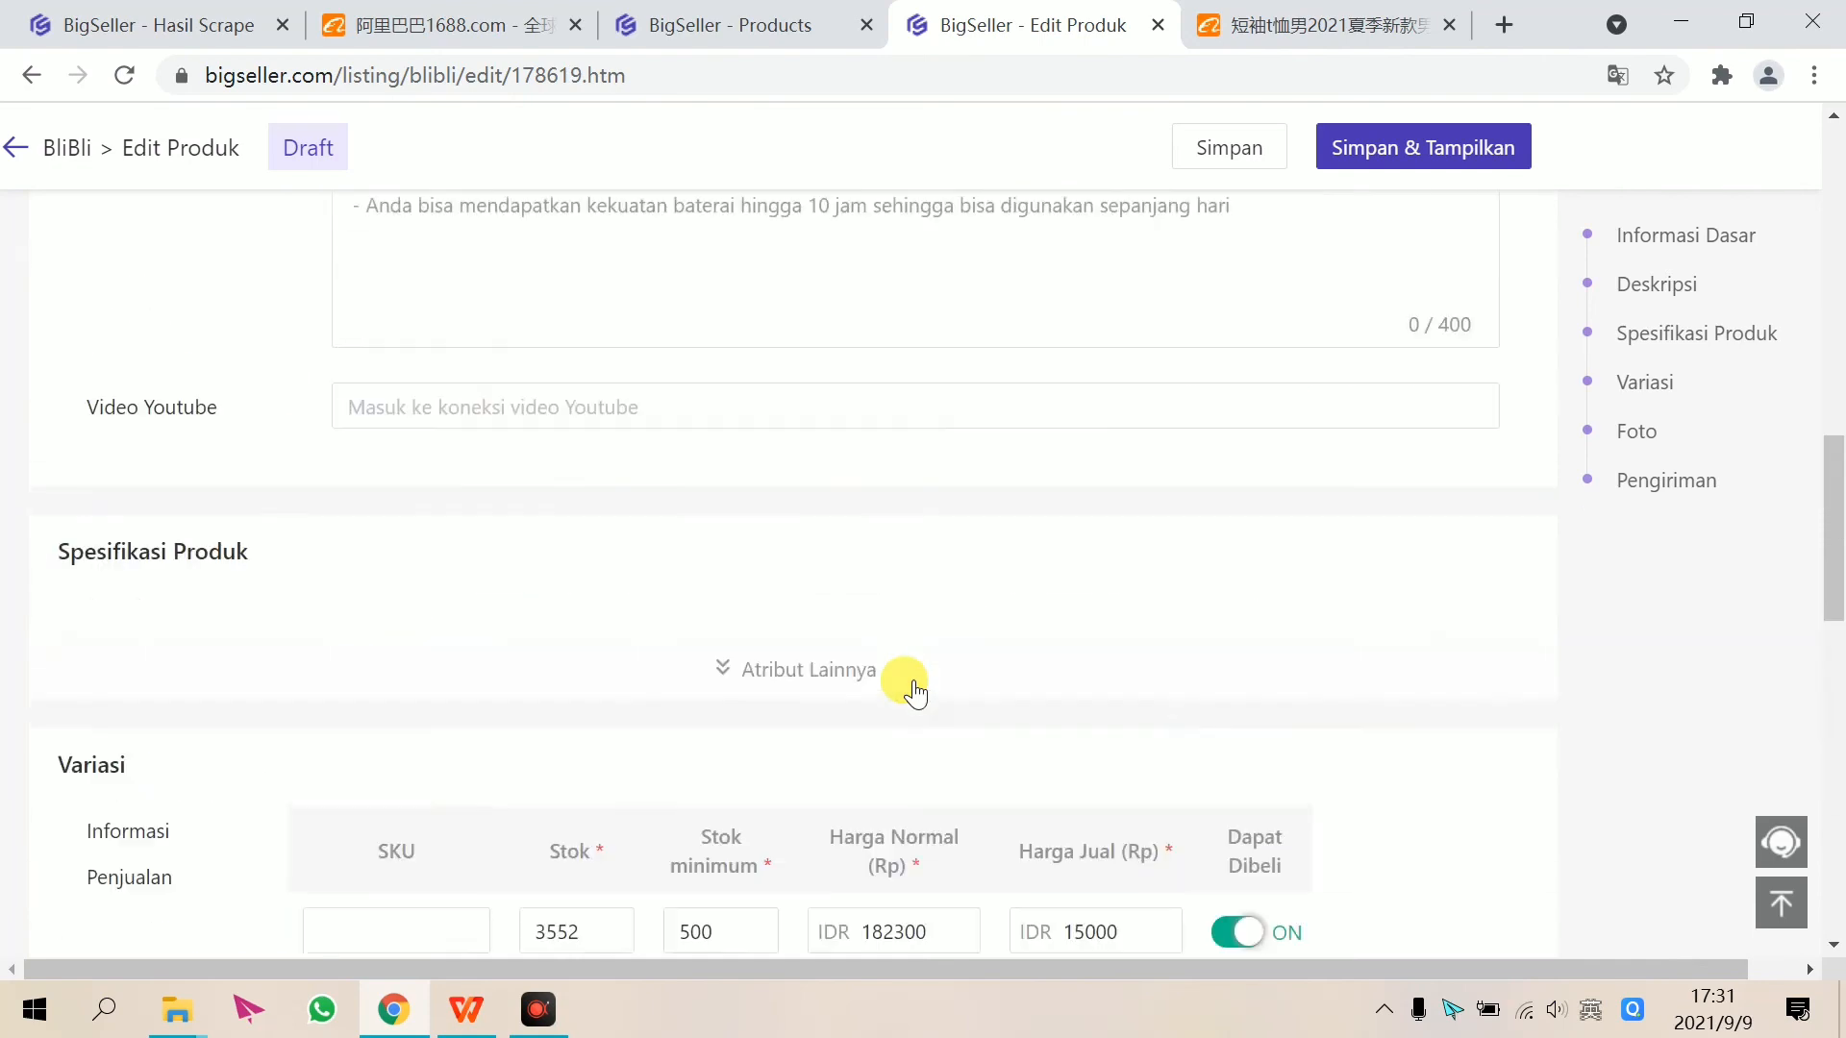
scroll(912, 685, "up", 15)
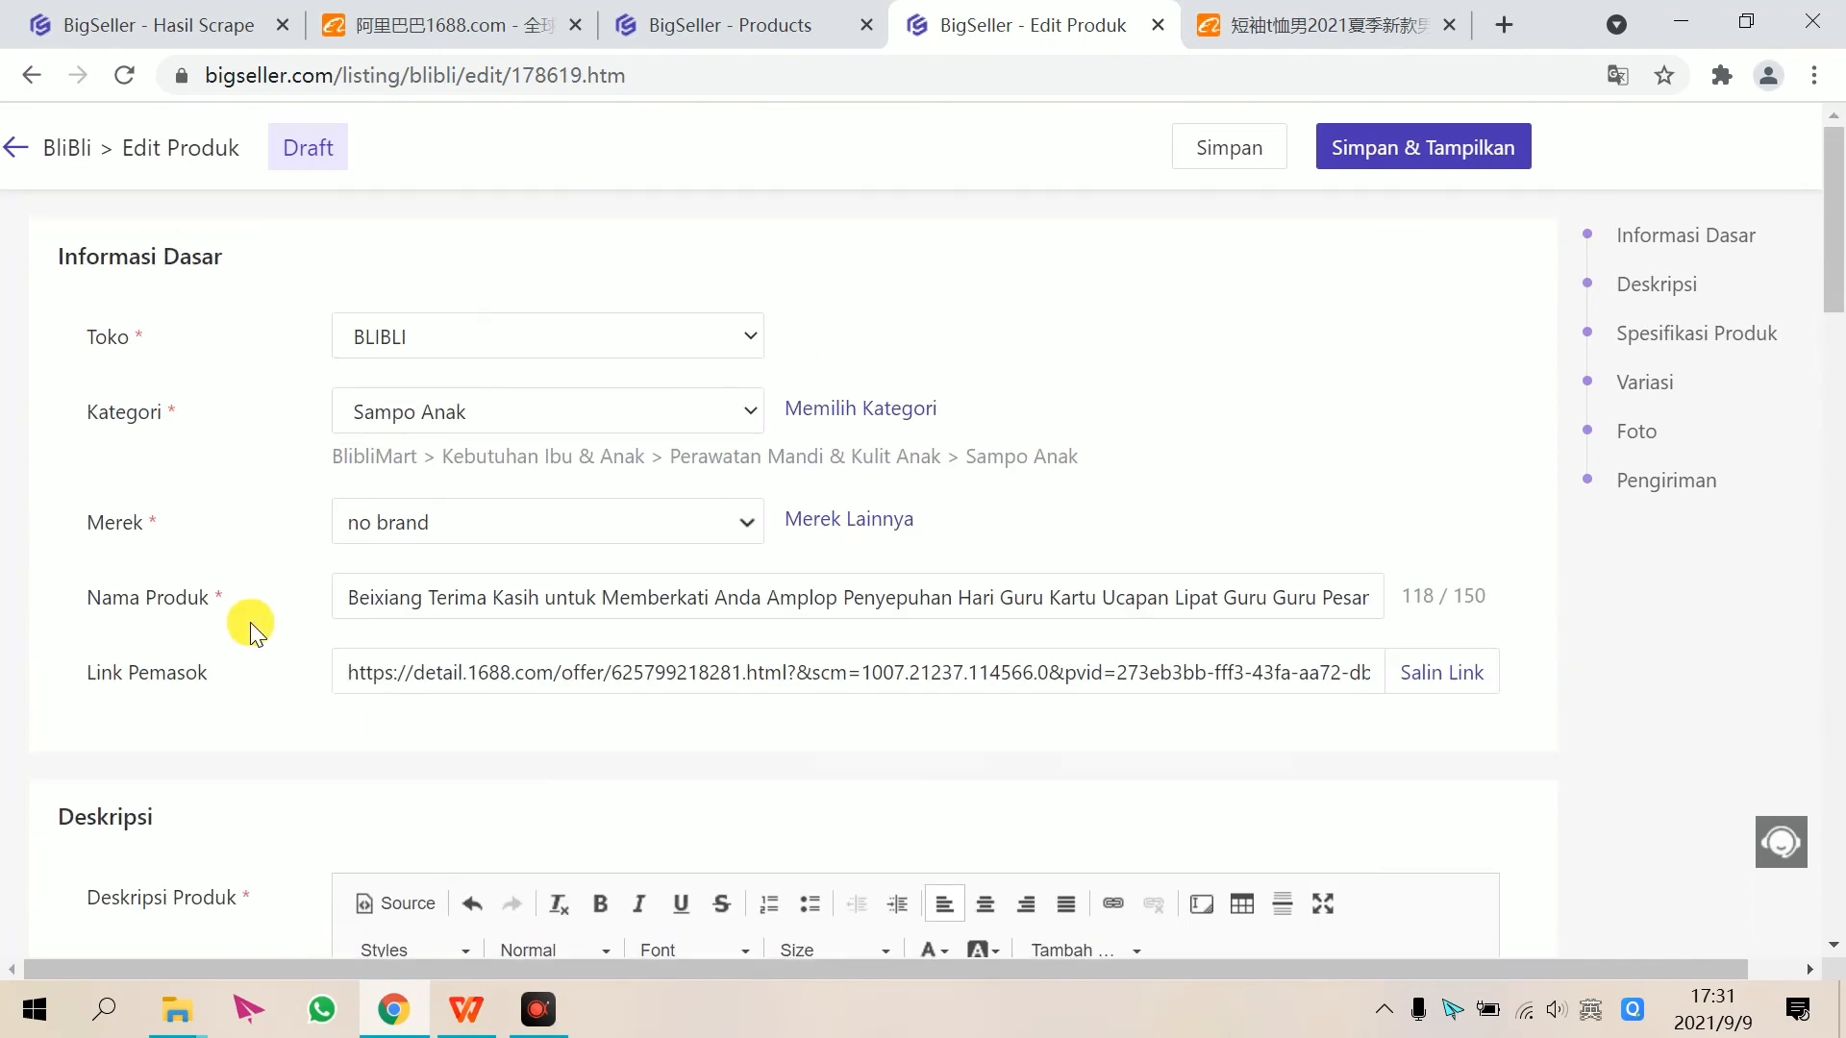
left_click(1399, 146)
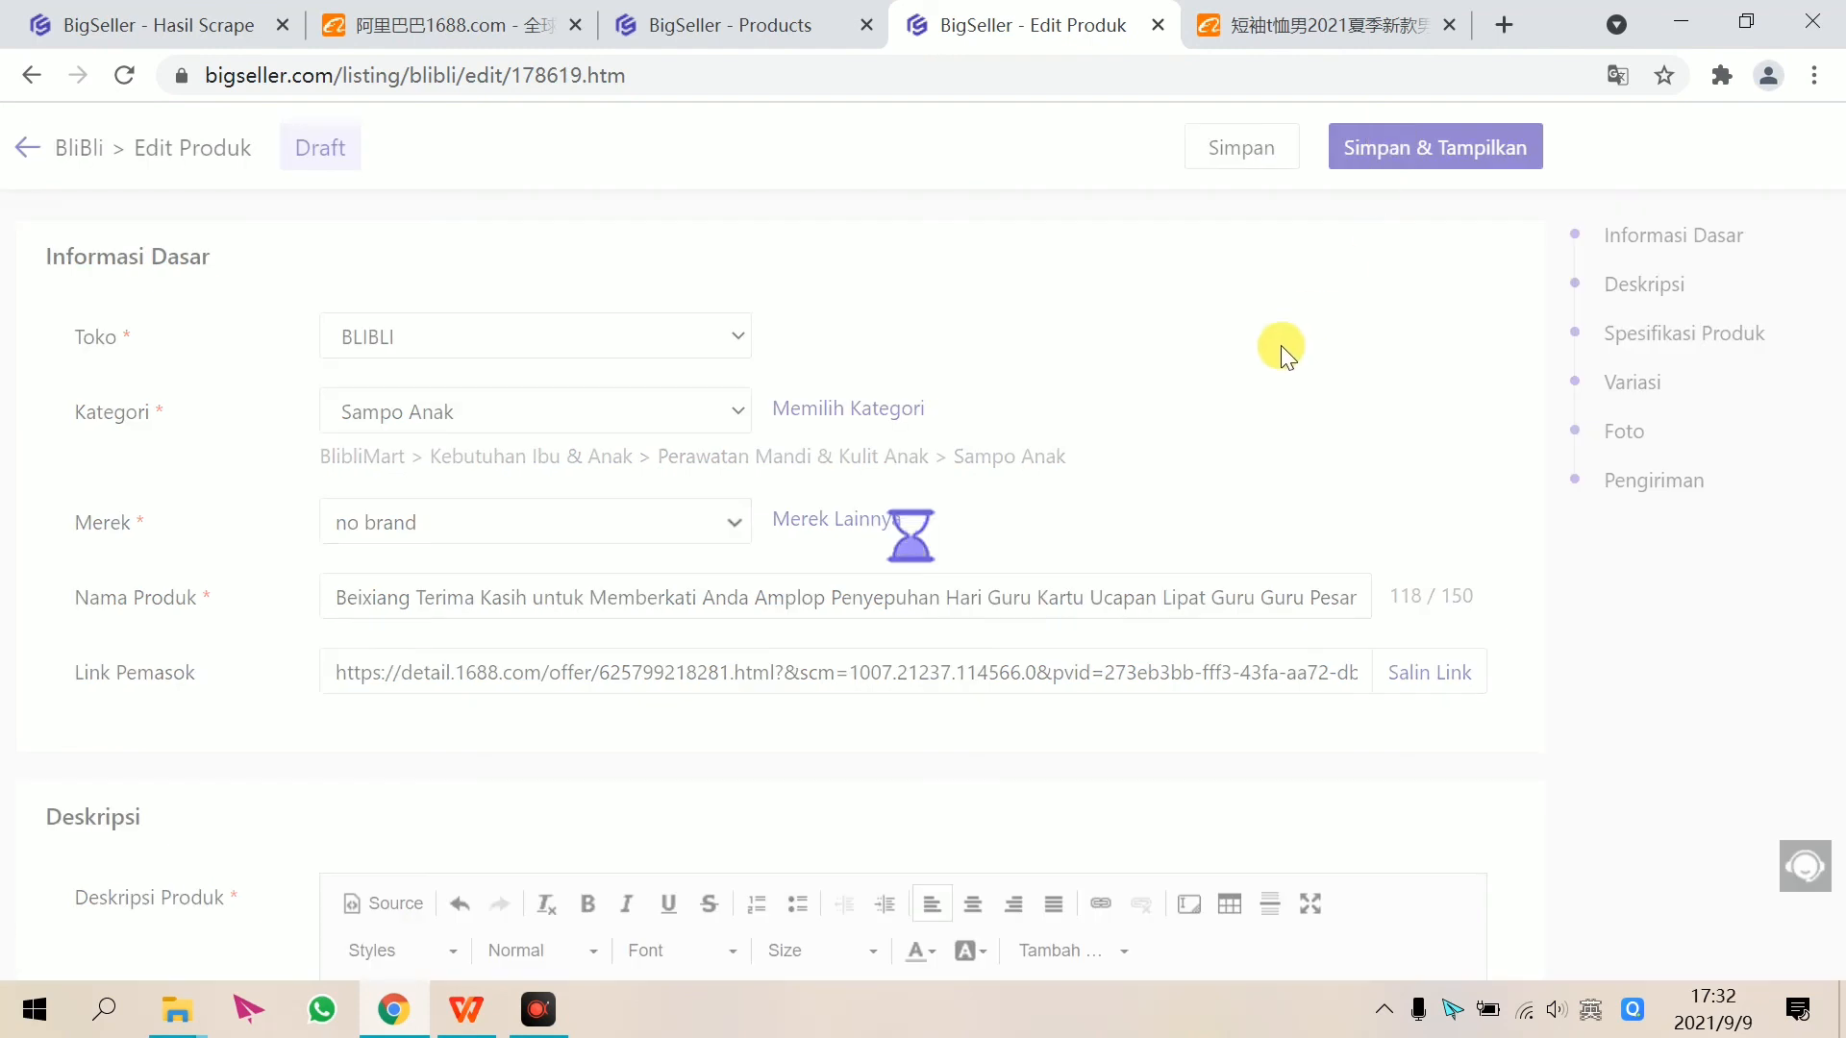